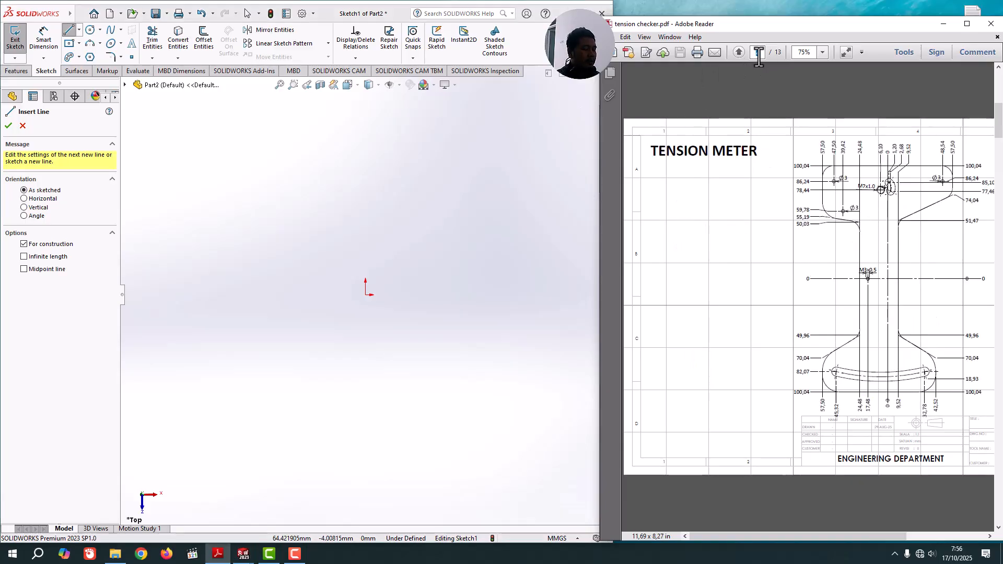
Step: Show page 3 of the tension checker PDF with the HANDLE drawing and leave the pending line command in the sketch
left_click(758, 52)
type("3")
key("Return")
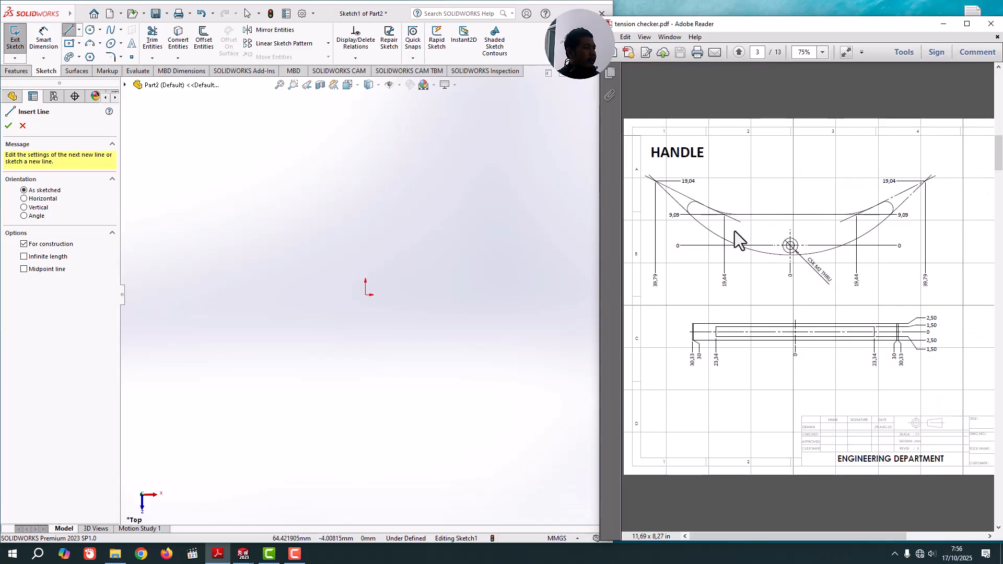
left_click(23, 126)
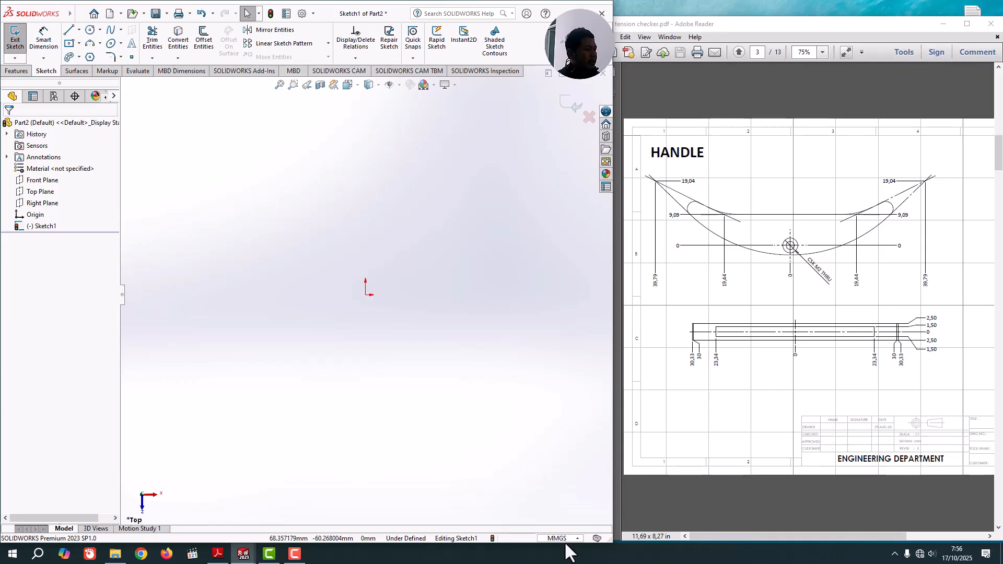
left_click(566, 542)
left_click(566, 542)
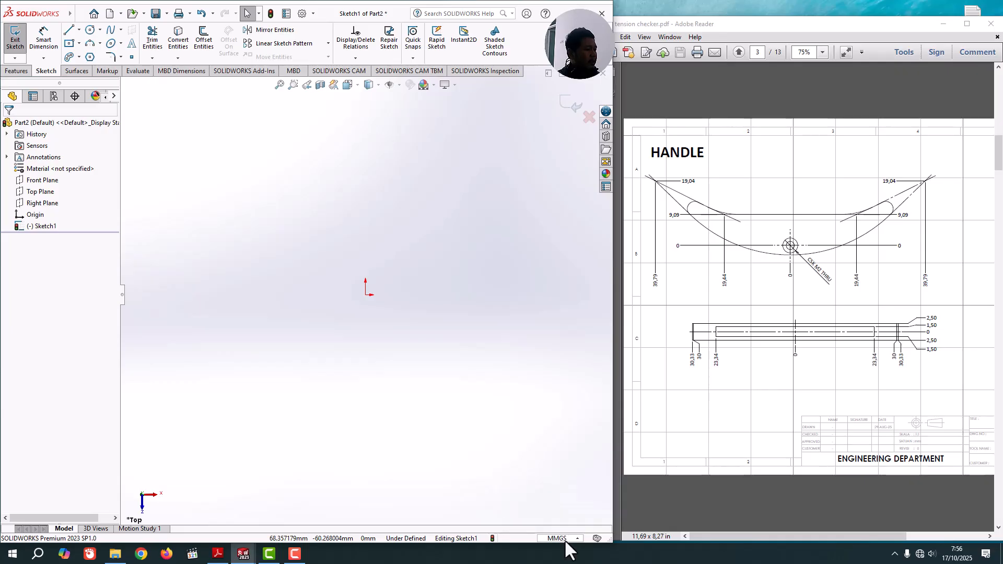
Step: Sketch a vertical centerline about 60 mm long beside the origin on the negative X side
left_click(79, 30)
left_click(88, 42)
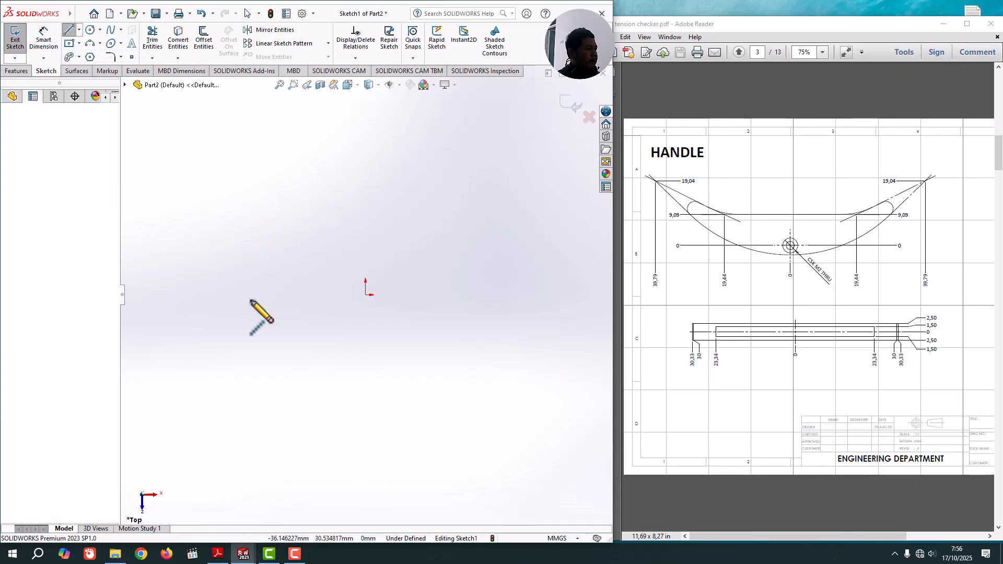
left_click(236, 186)
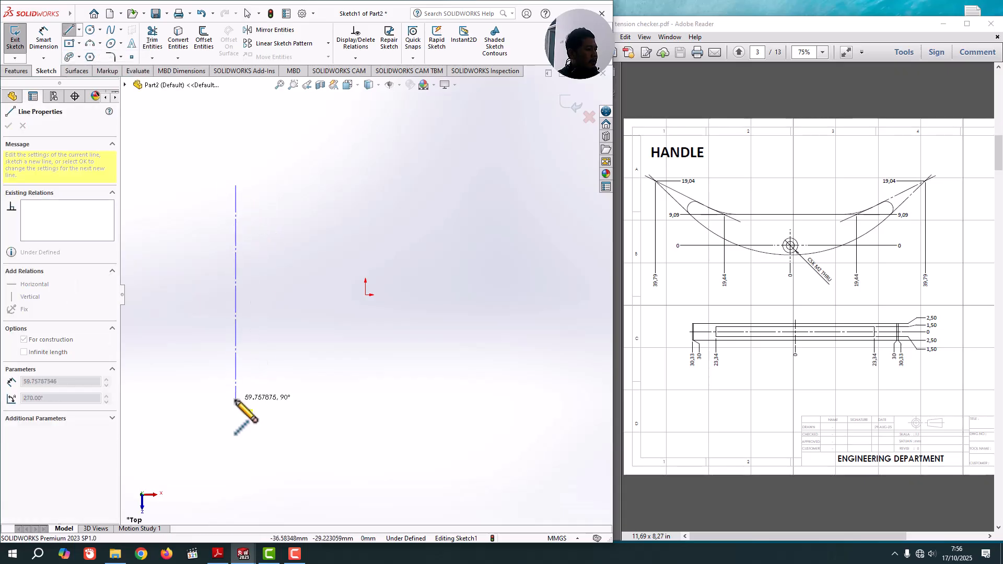
left_click(235, 399)
key("Escape")
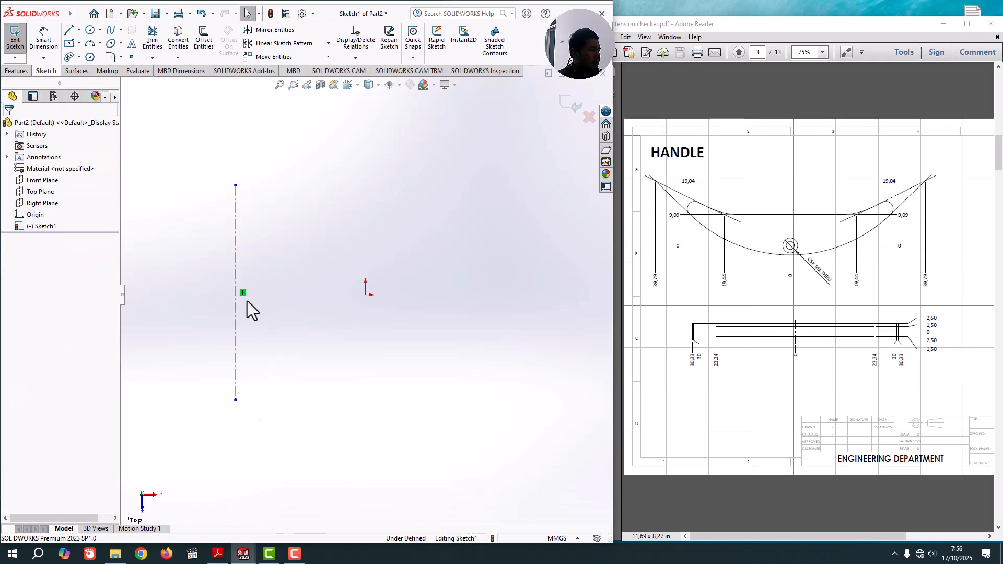
left_click(236, 298)
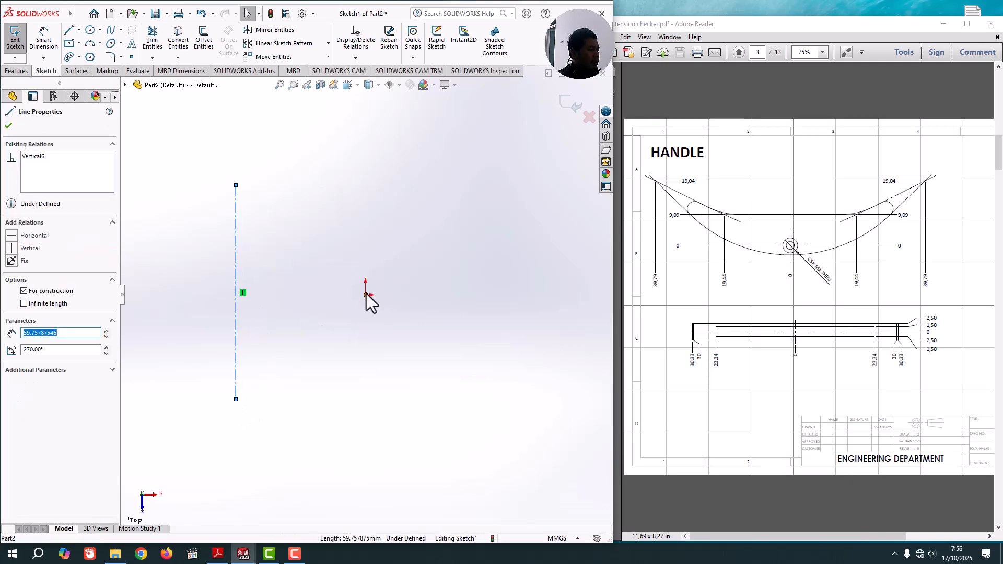
left_click(366, 295, "ctrl")
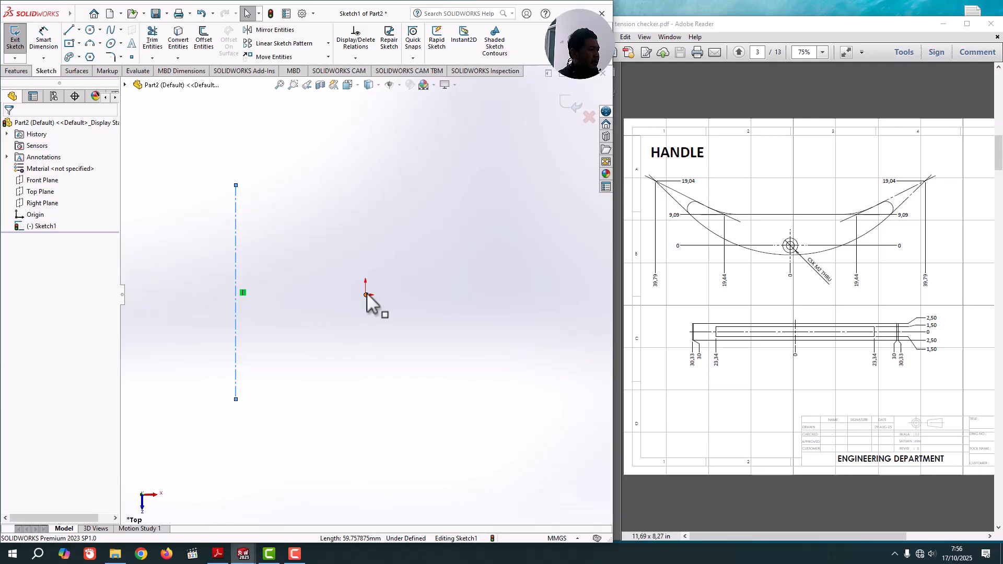
left_click(360, 369)
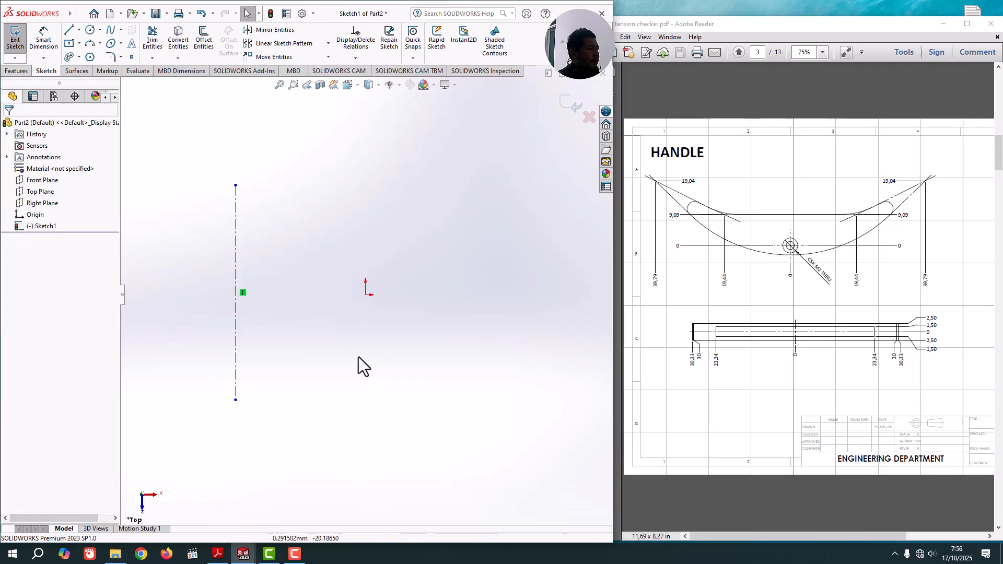
Step: Add a midpoint to the vertical centerline and make it coincident with the origin
left_click(236, 301)
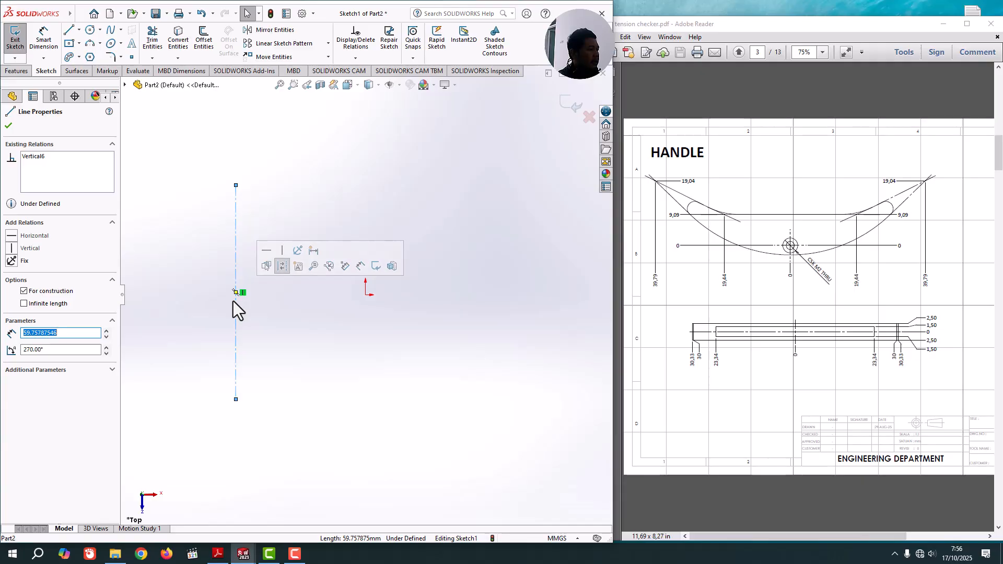
left_click_drag(234, 294, 234, 293)
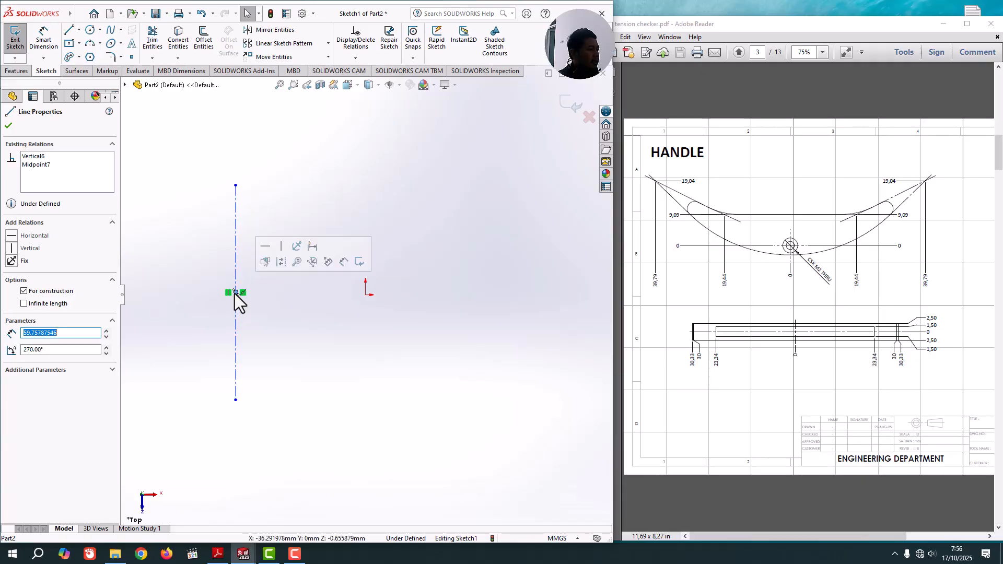
left_click(365, 295, "ctrl")
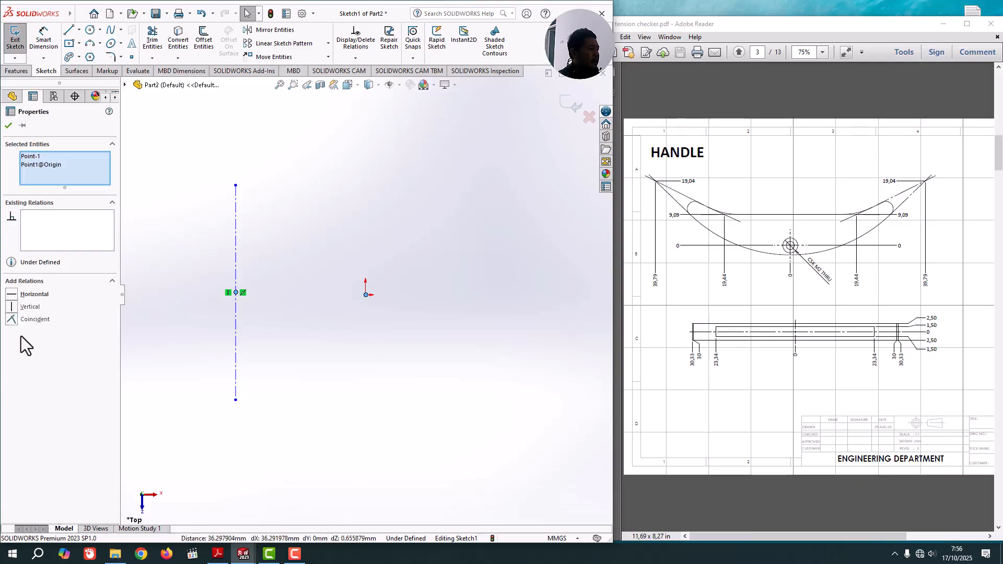
left_click(12, 320)
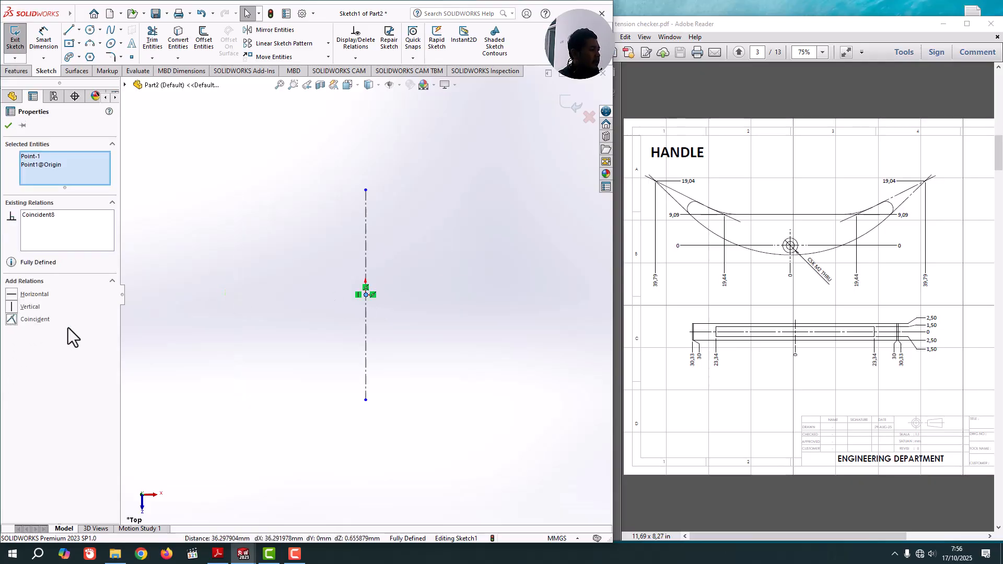
Step: Sketch a horizontal centerline about 76 mm long below the vertical centerline
left_click(78, 29)
left_click(85, 56)
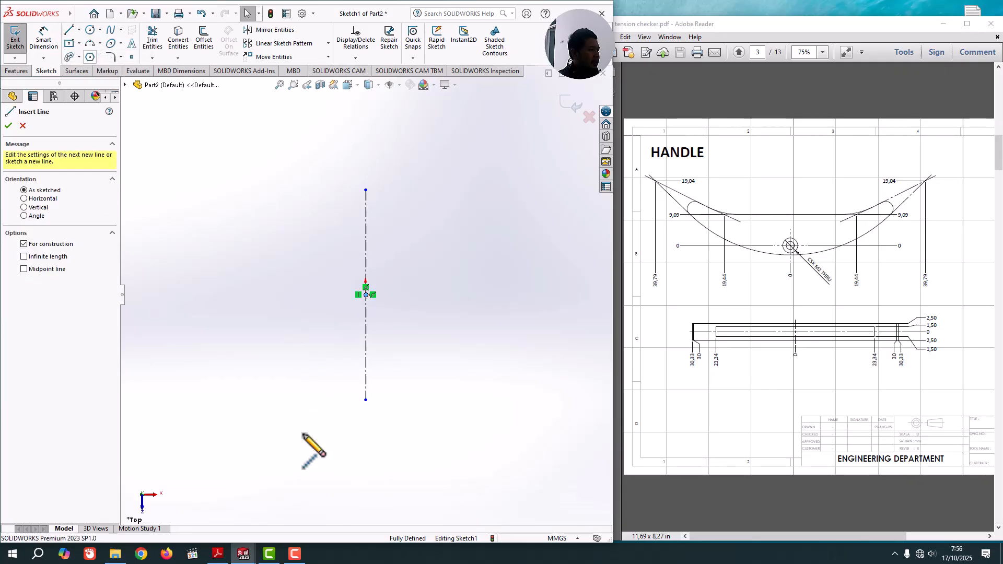
left_click(233, 433)
double_click(504, 433)
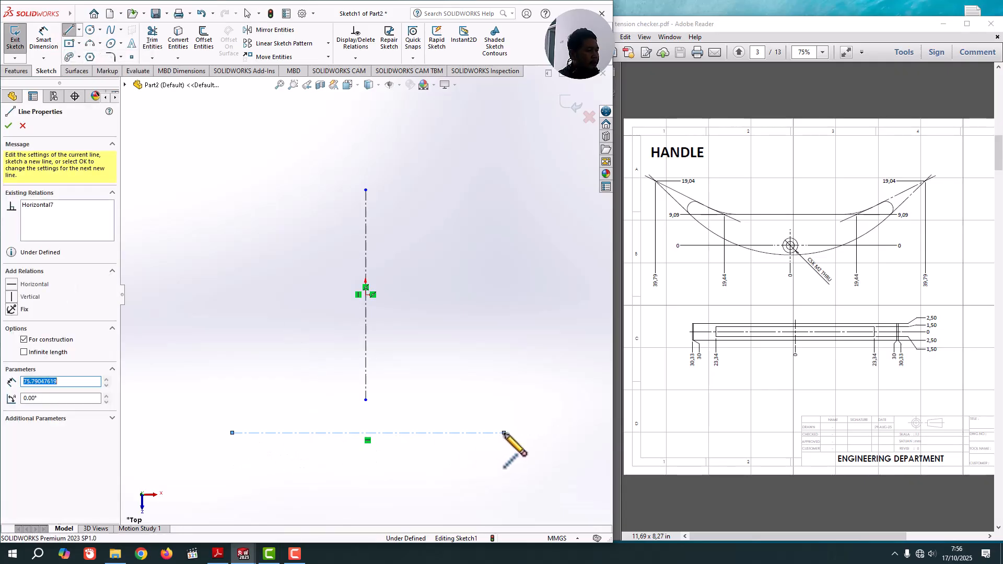
key("Escape")
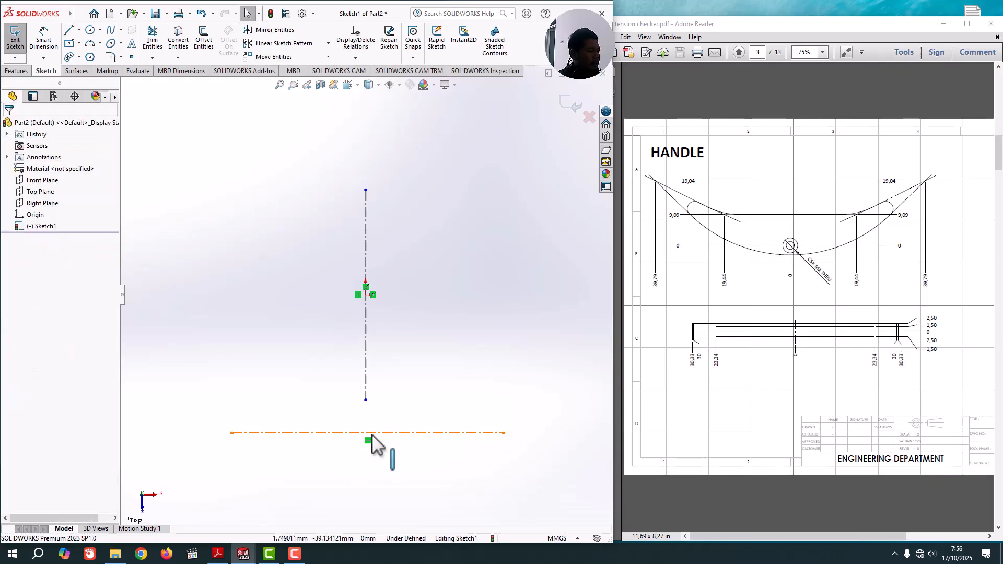
Step: Add a midpoint to the horizontal centerline and make it coincident with the origin
left_click(369, 433)
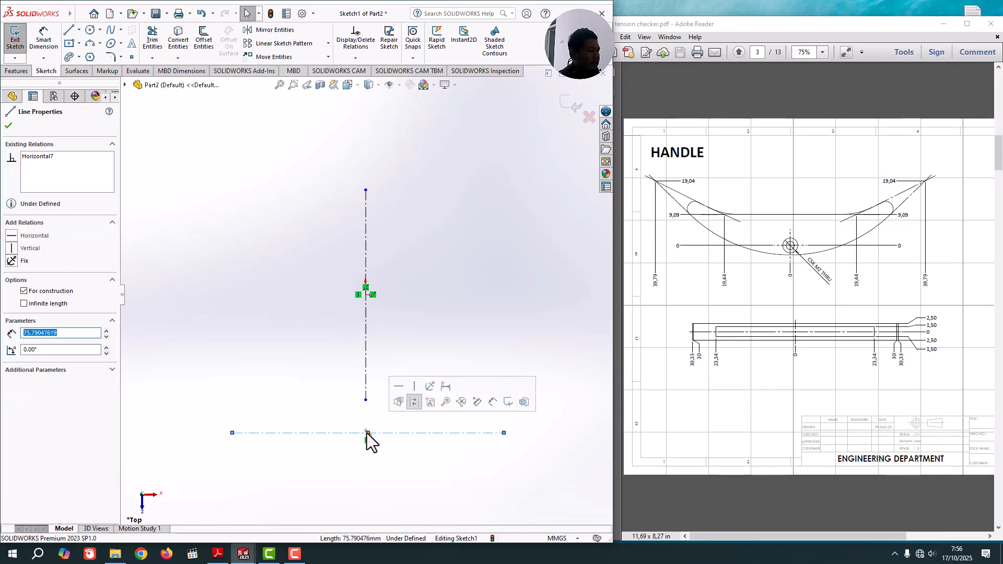
left_click(367, 433)
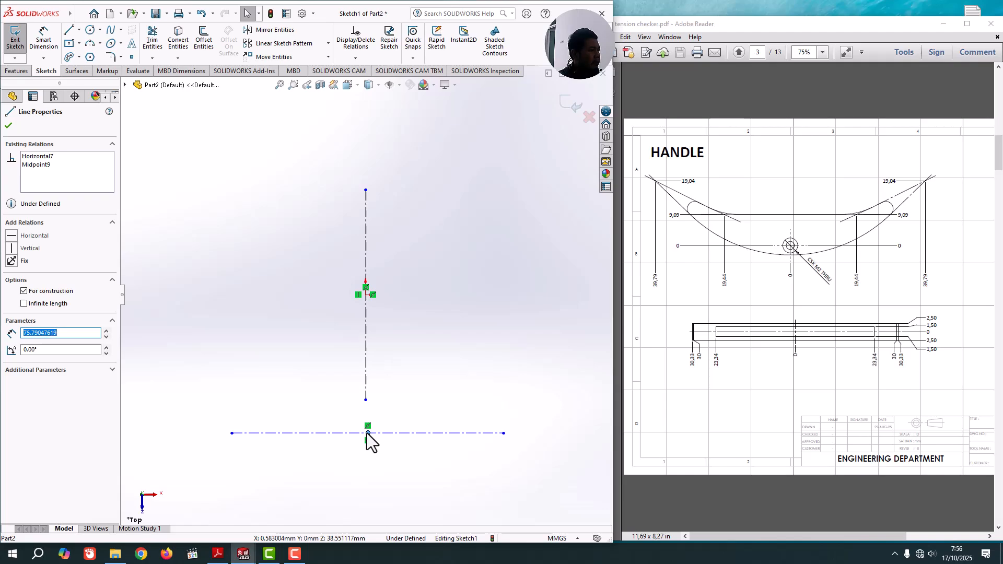
left_click(366, 294)
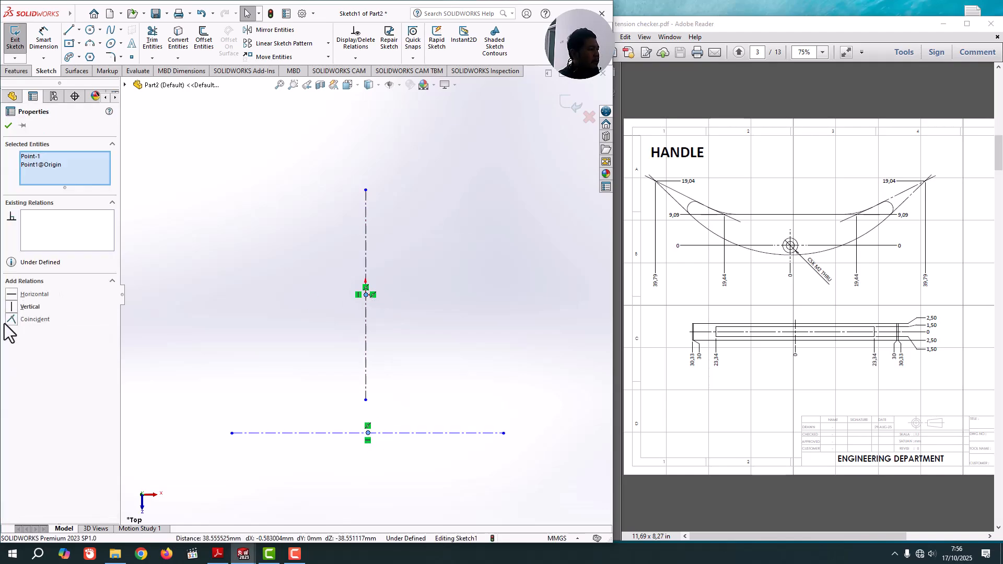
left_click(12, 319)
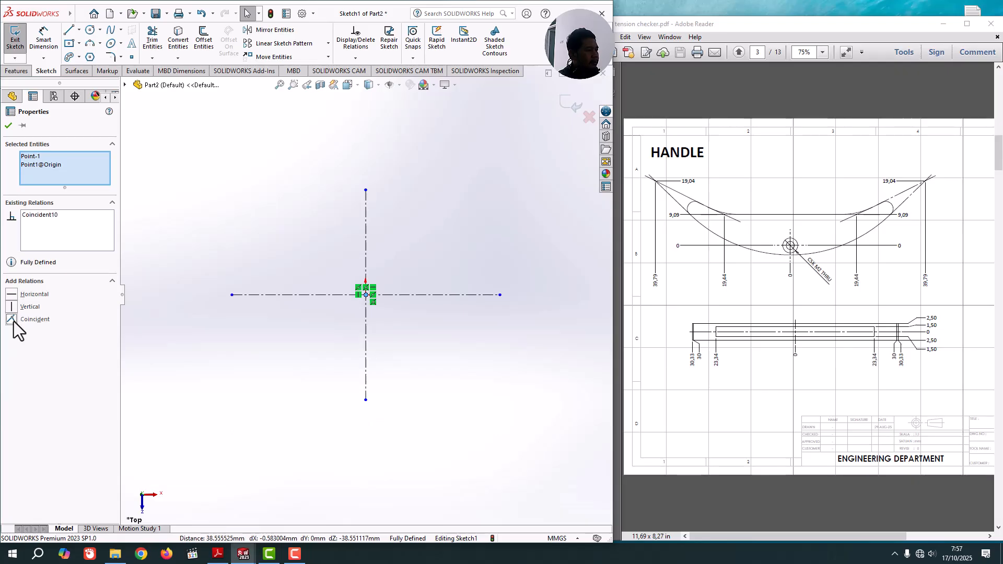
left_click(463, 418)
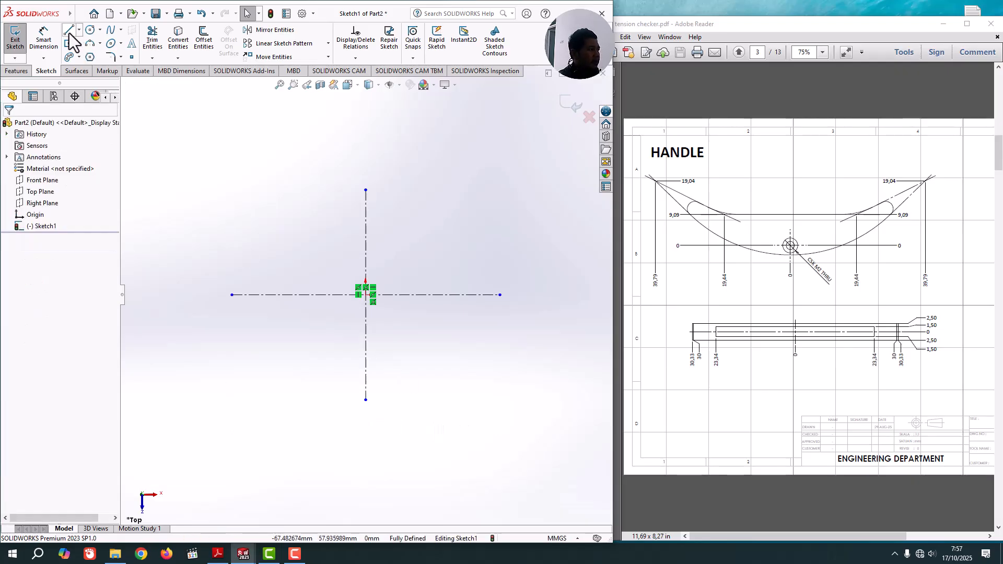
left_click(68, 31)
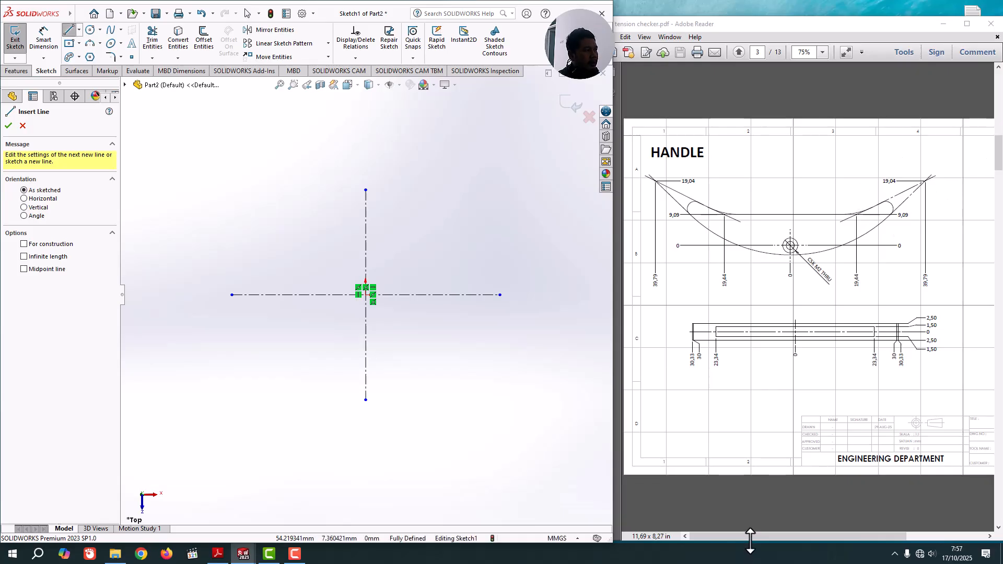
left_click_drag(748, 534, 845, 526)
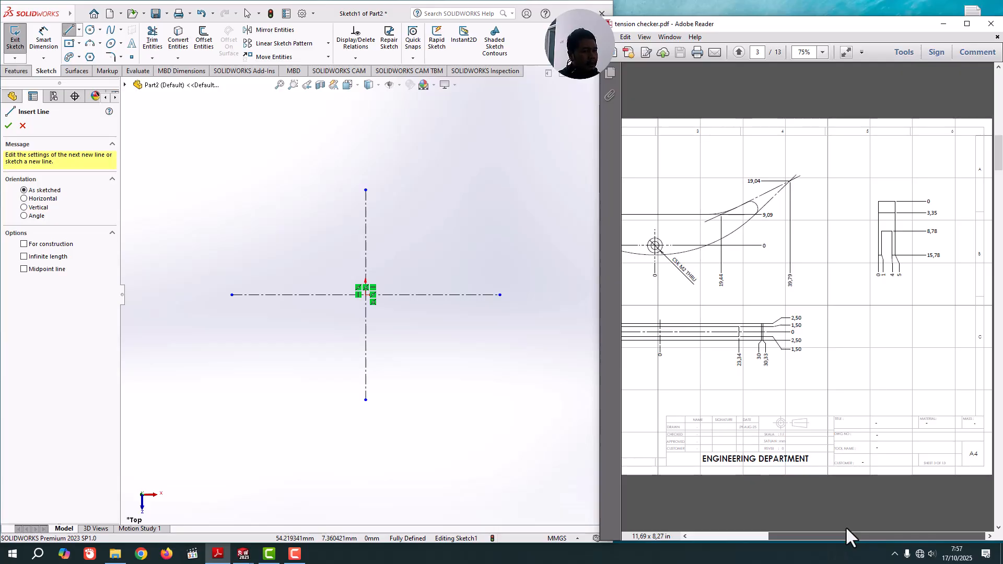
left_click_drag(845, 525, 780, 533)
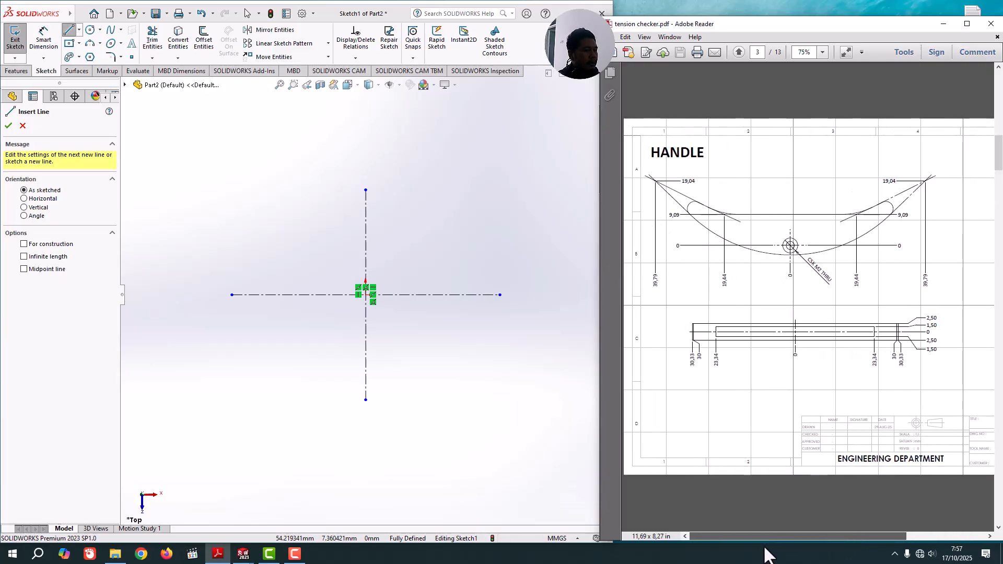
left_click(70, 30)
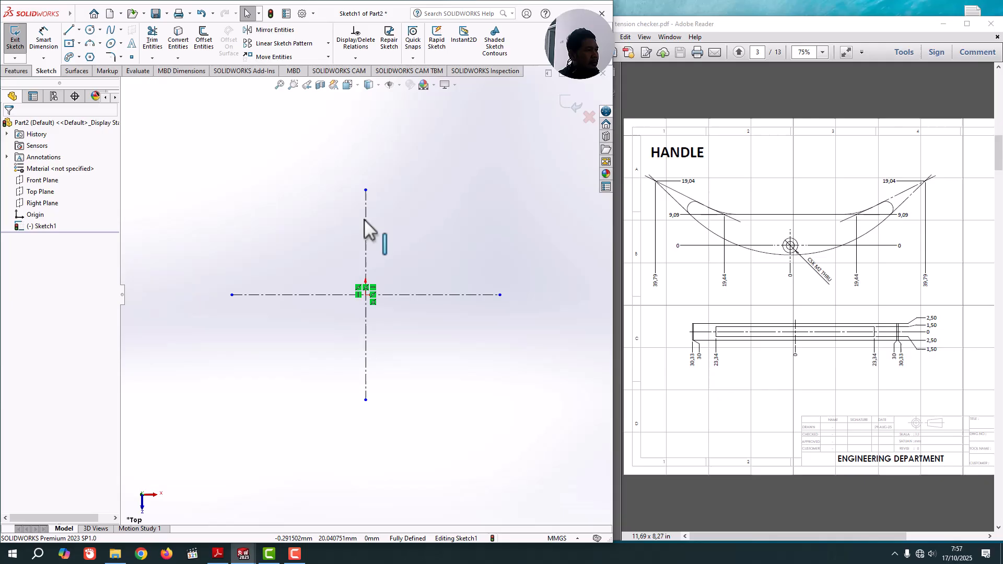
Step: Draw a closed rectangle of solid lines around the centerlines, splitting its horizontal edges at the vertical centerline, with the left half about 44 mm wide
left_click(69, 30)
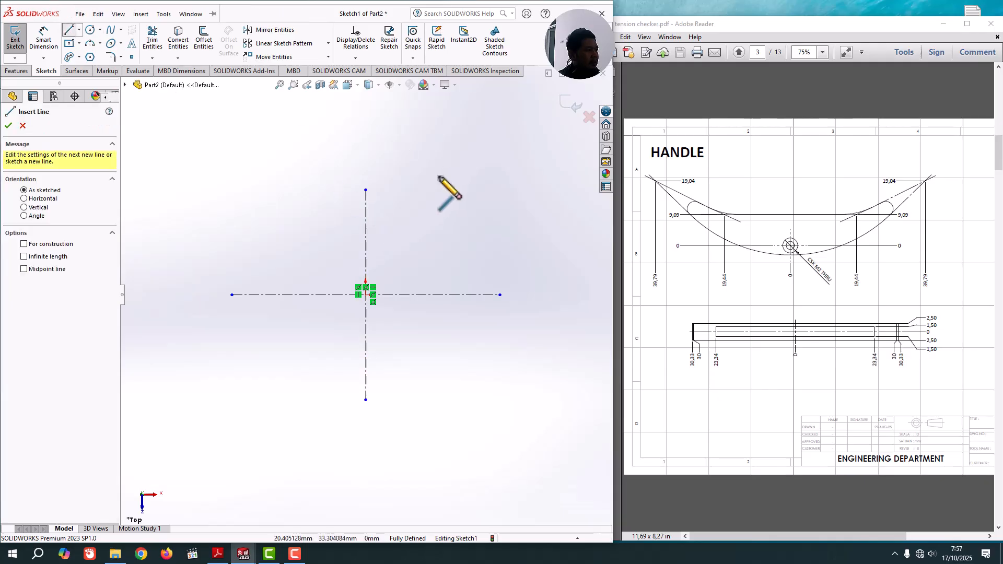
left_click(366, 166)
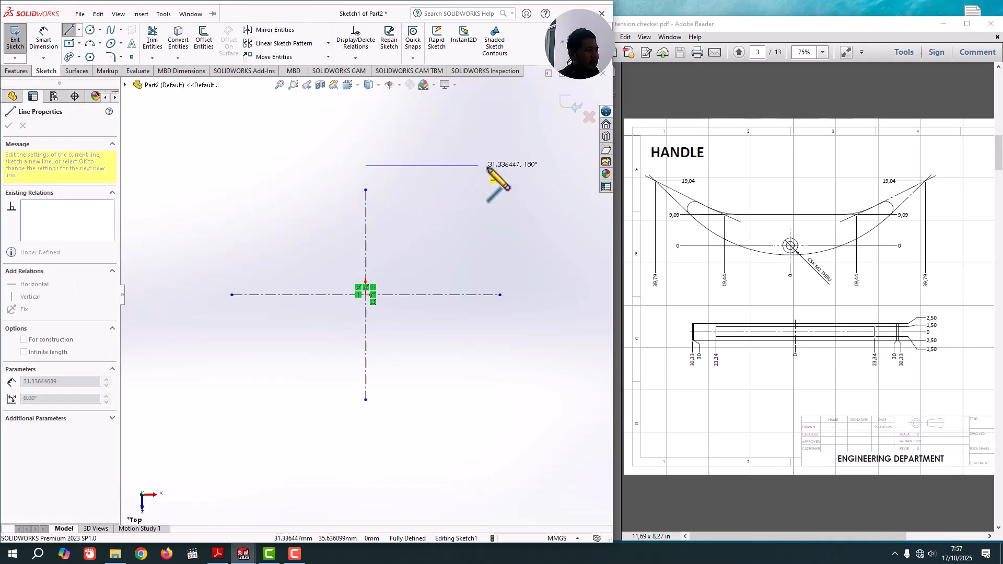
left_click(534, 166)
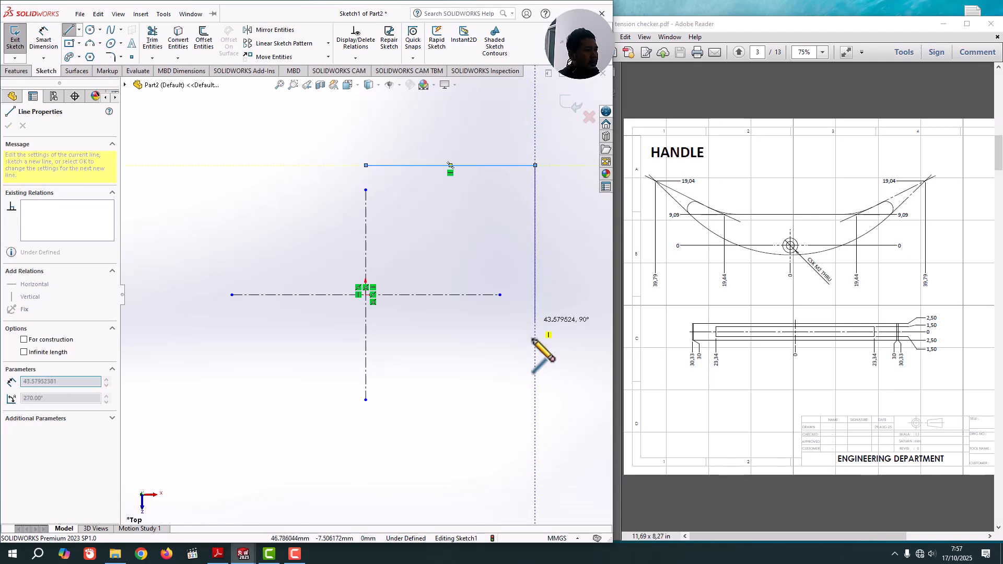
left_click(535, 391)
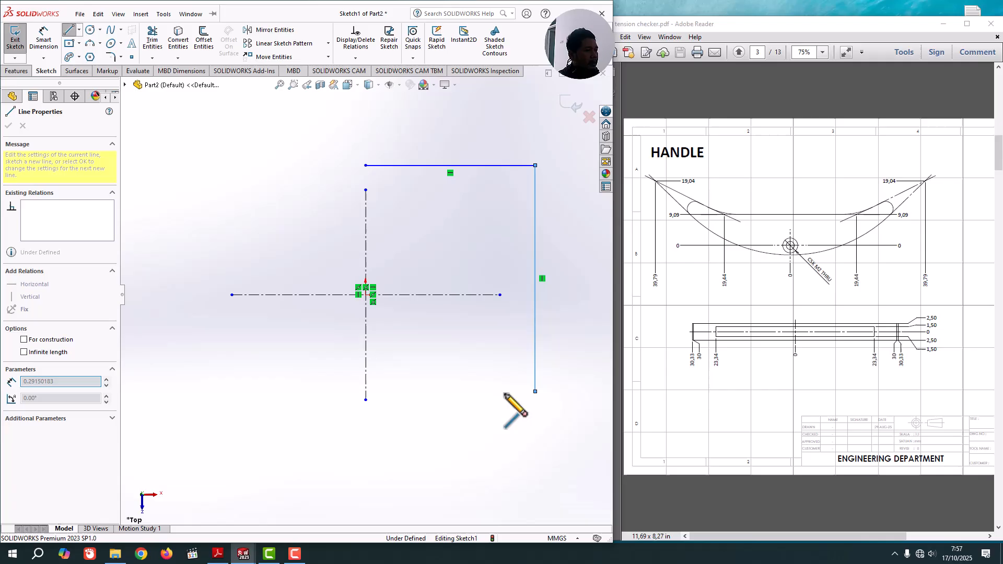
left_click(365, 391)
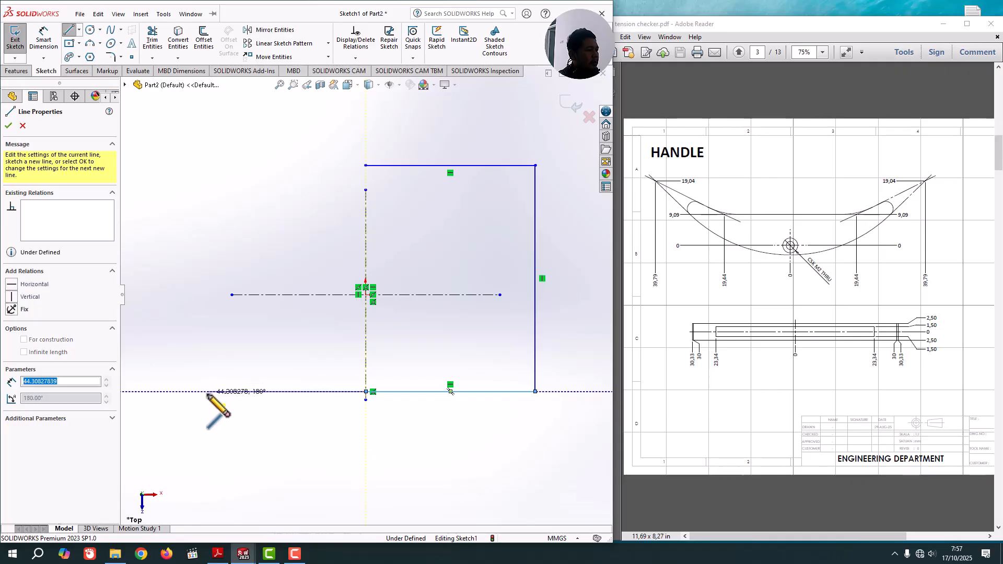
left_click(207, 391)
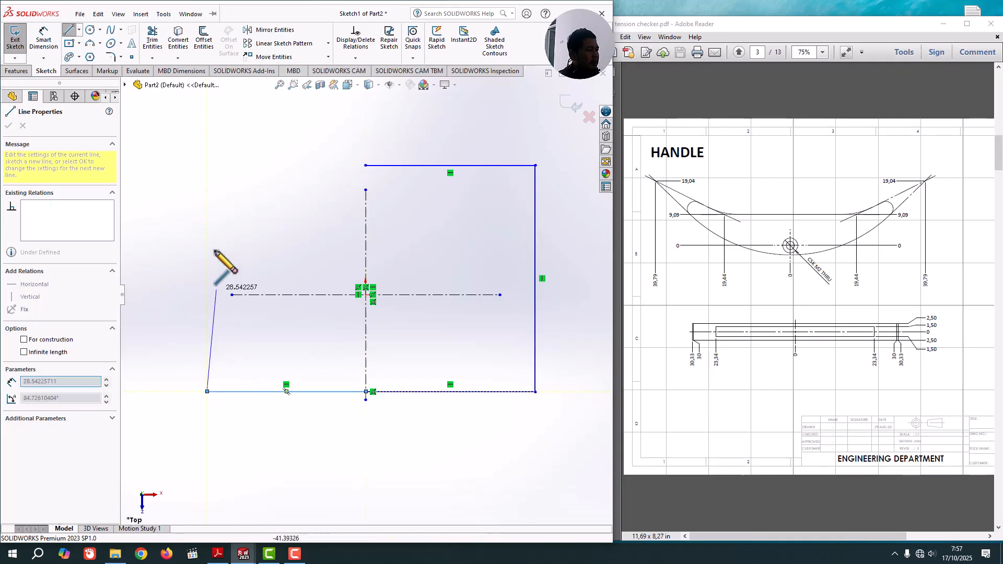
left_click(207, 165)
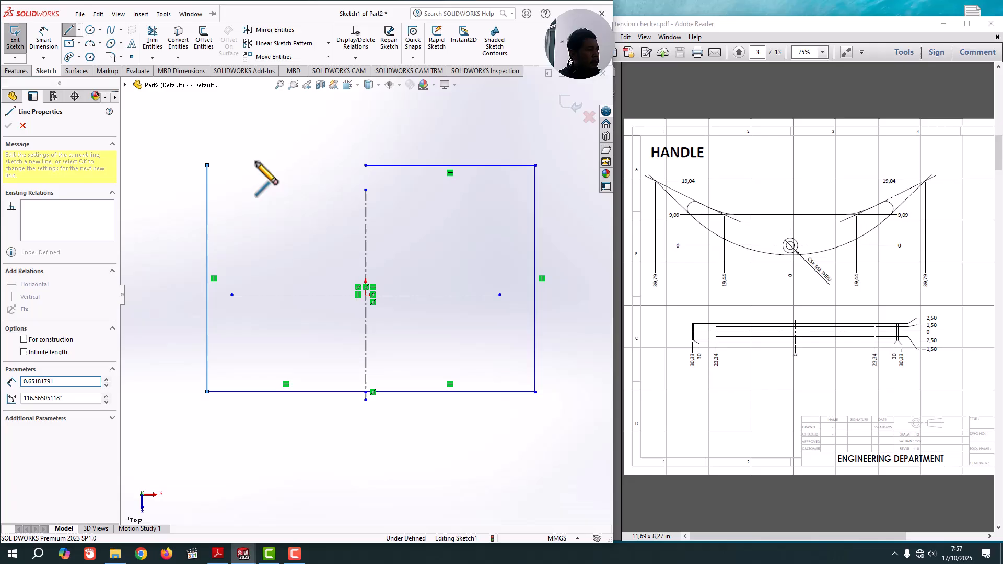
left_click(366, 165)
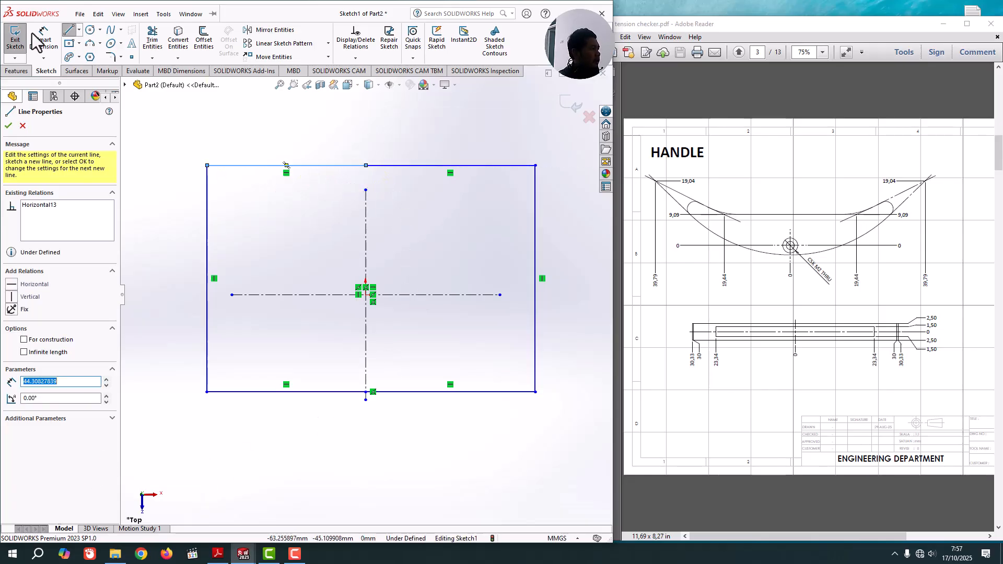
left_click(9, 125)
Step: Dimension the distance from the vertical centerline to the rectangle's upper-right corner as 39.79 mm
left_click(43, 38)
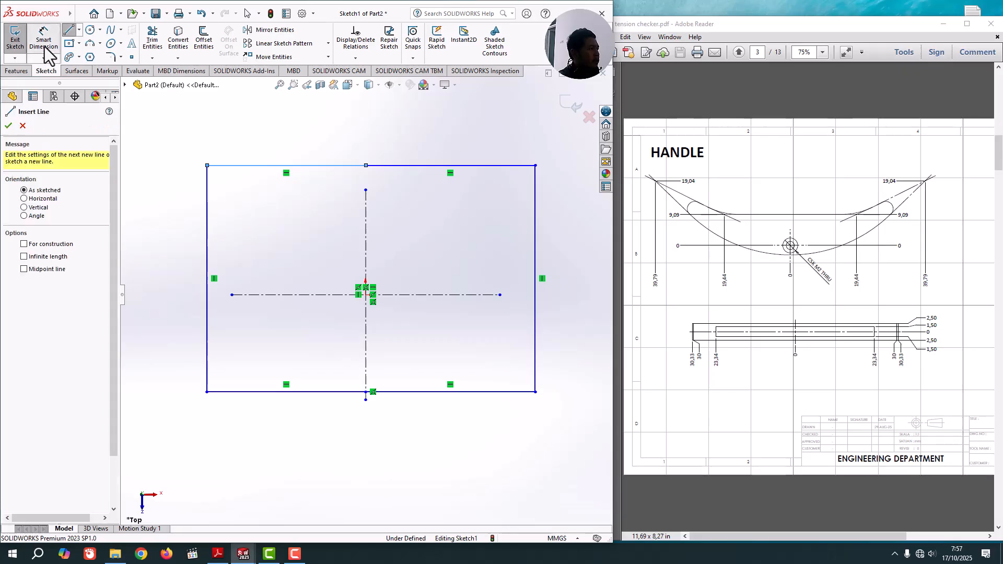
left_click(366, 243)
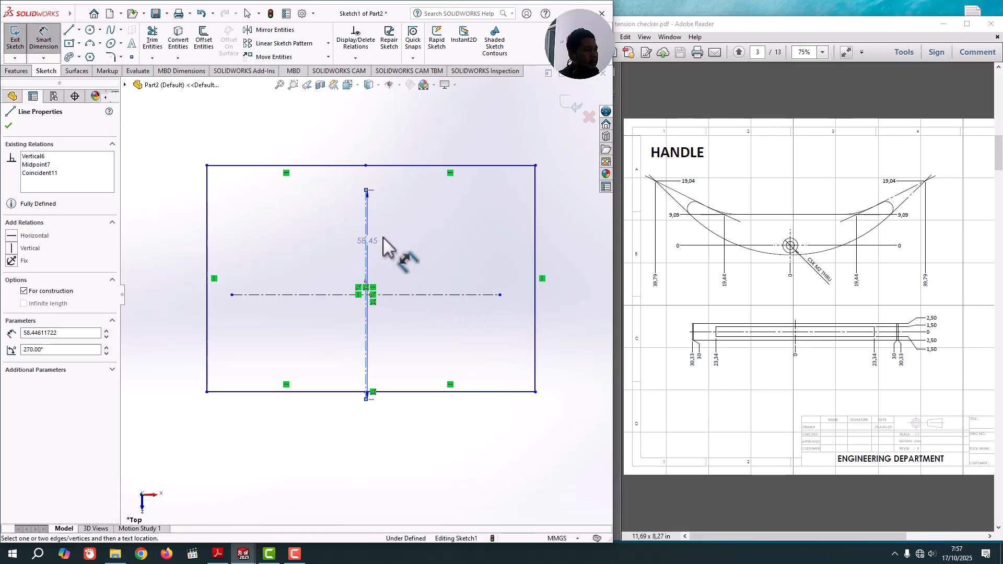
left_click(534, 165)
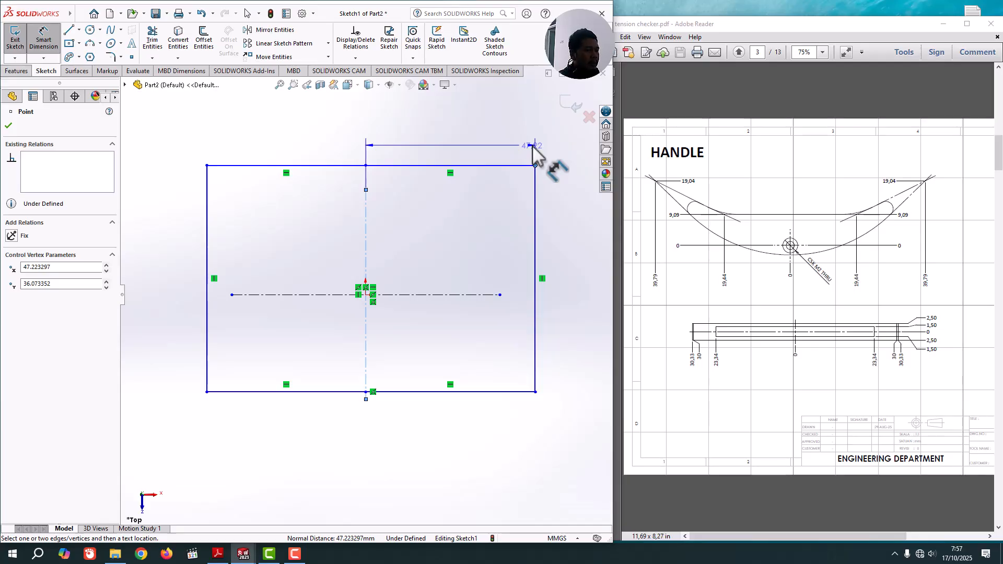
left_click(534, 147)
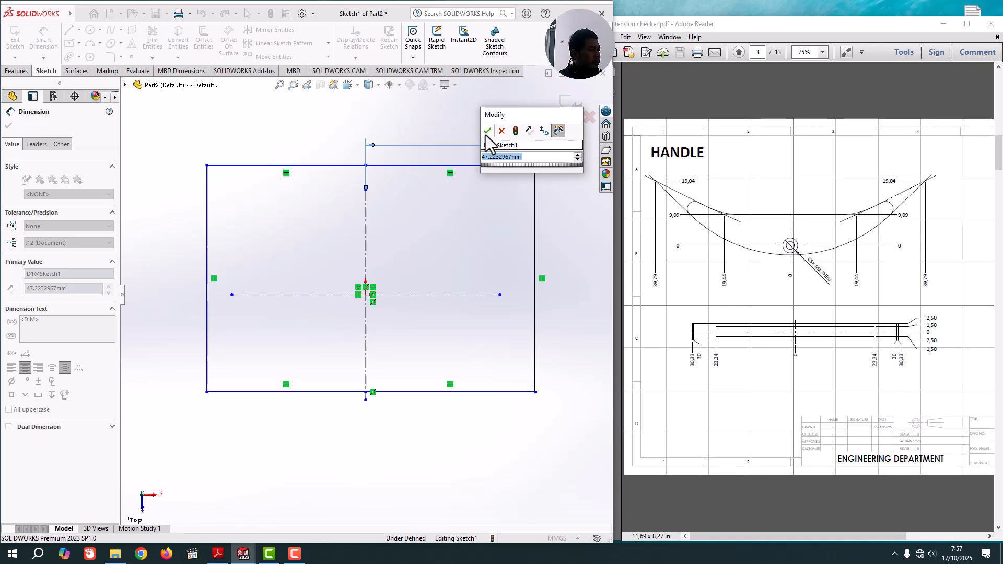
type("39.7")
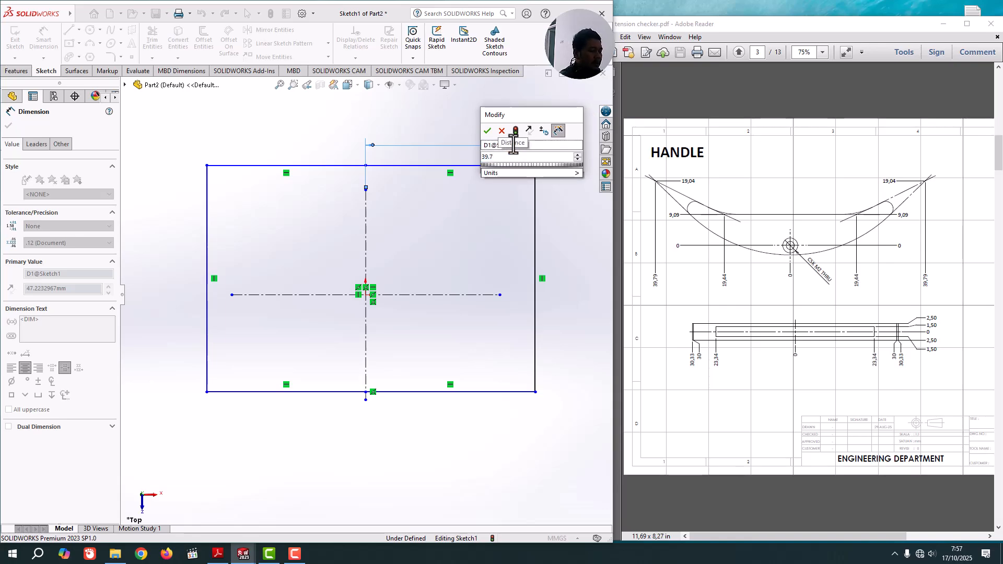
type("9")
key("Return")
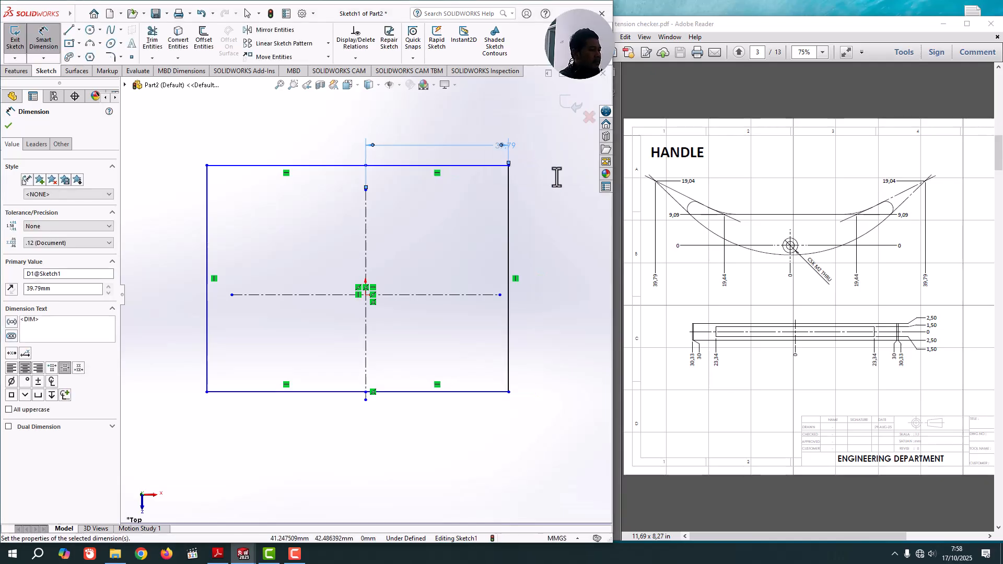
left_click(8, 125)
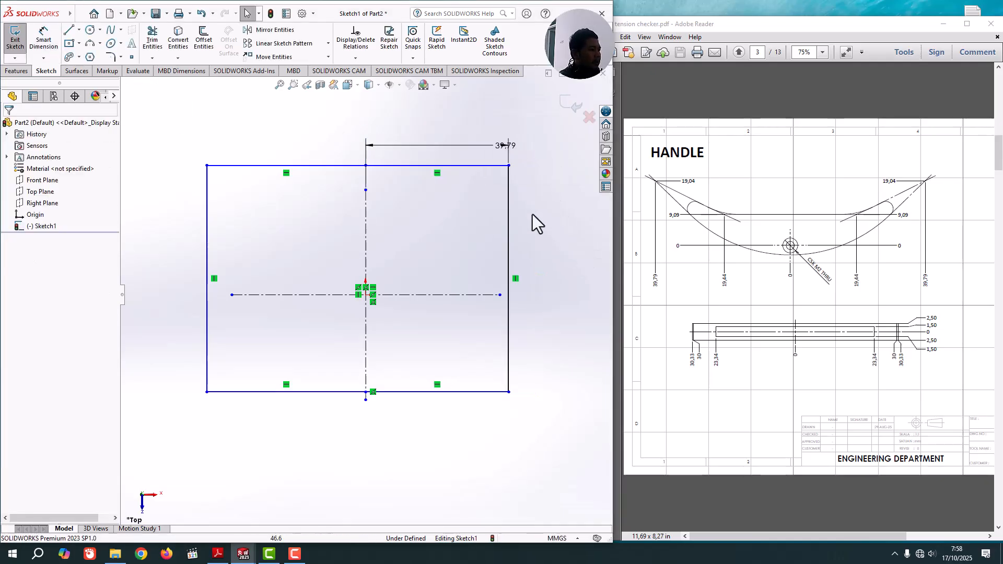
Step: Add a horizontal relation between the two corners and the middle split point of the rectangle's upper edge
left_click(509, 166)
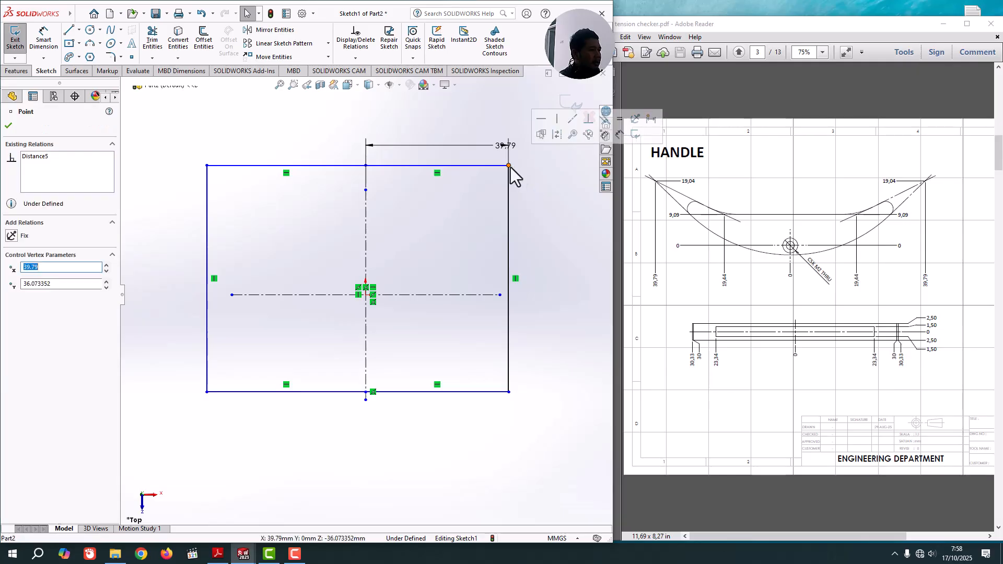
left_click(365, 165, "ctrl")
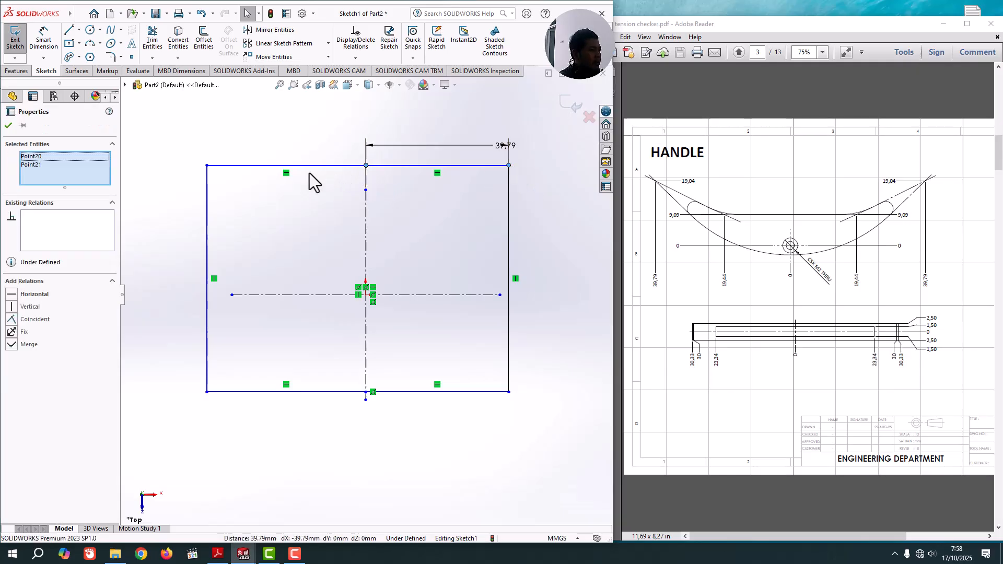
left_click(208, 165, "ctrl")
left_click(12, 294)
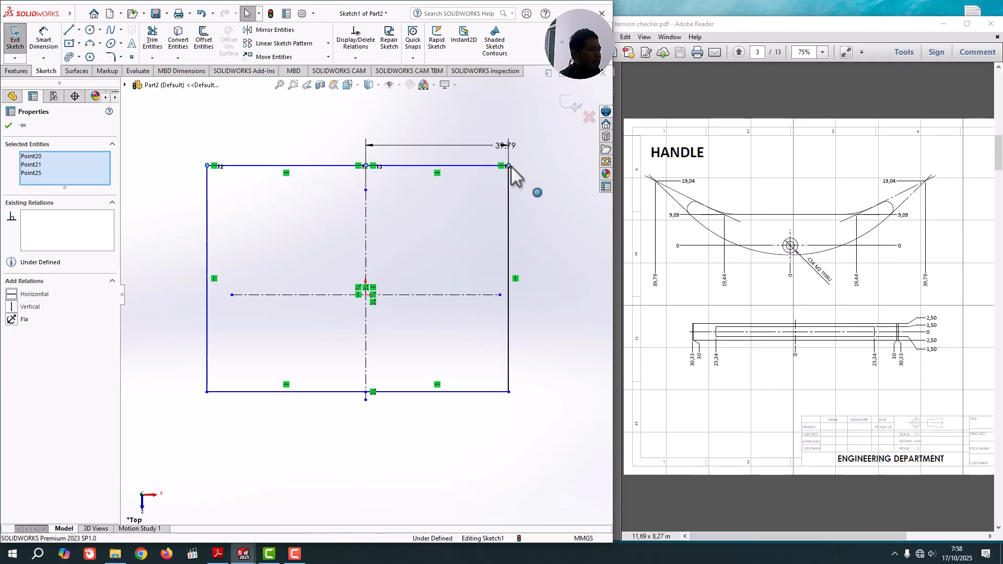
Step: Try to add a vertical relation between the three upper edge points and the rectangle's lower-right corner
left_click(508, 391, "ctrl")
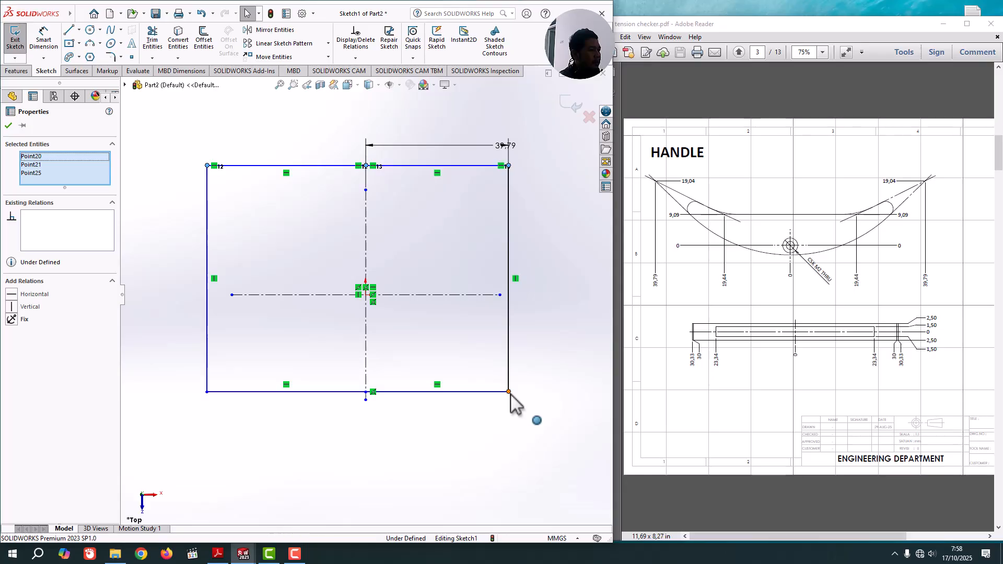
left_click(14, 311)
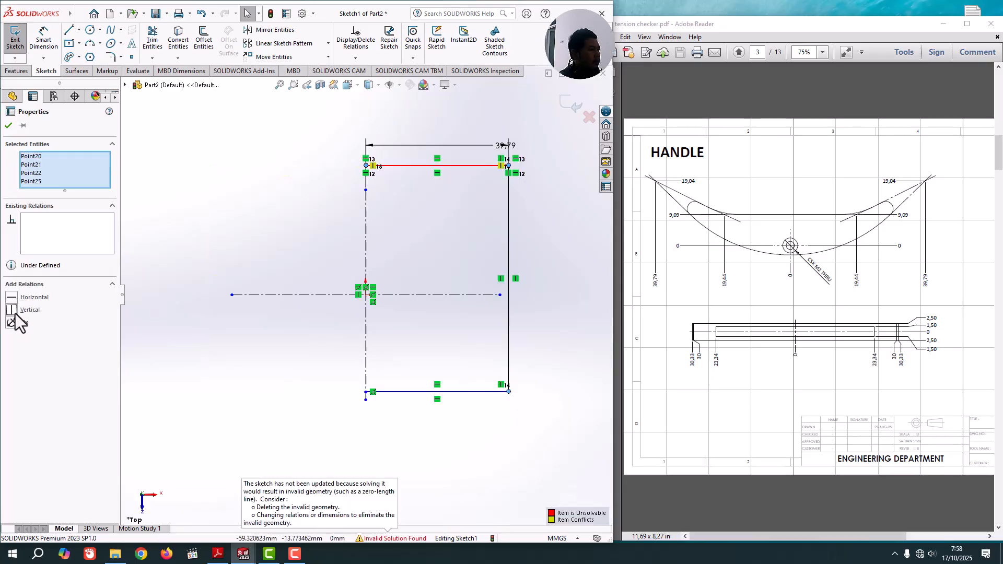
key("ctrl+z")
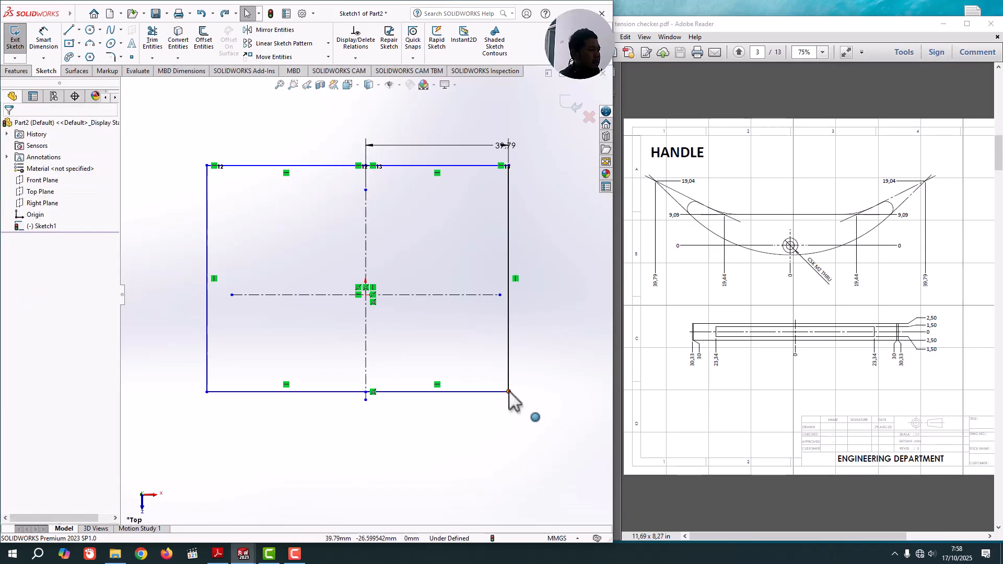
Step: Add a horizontal relation between the two corners and the middle split point of the rectangle's lower edge
left_click(508, 391)
left_click(368, 392, "ctrl")
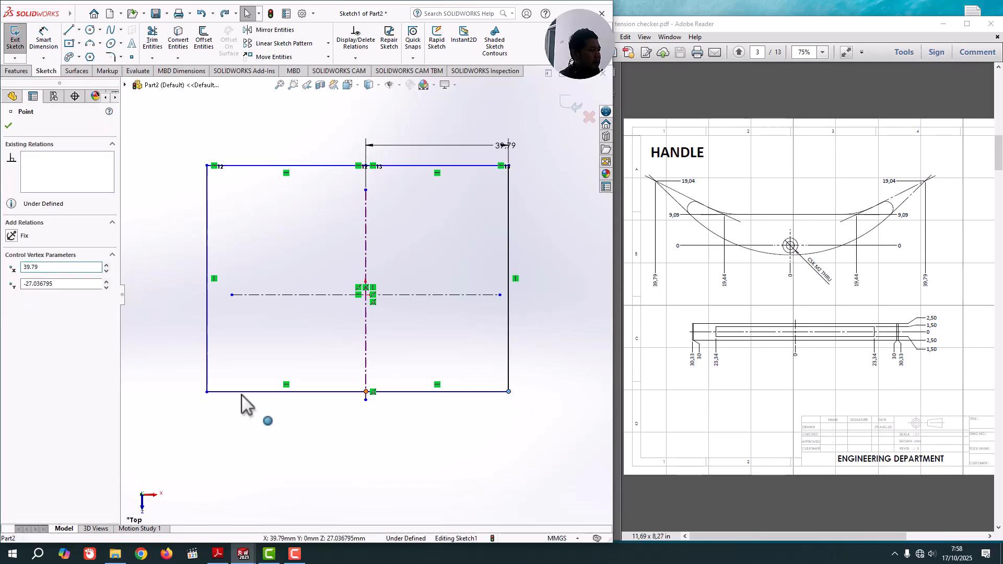
left_click(207, 391)
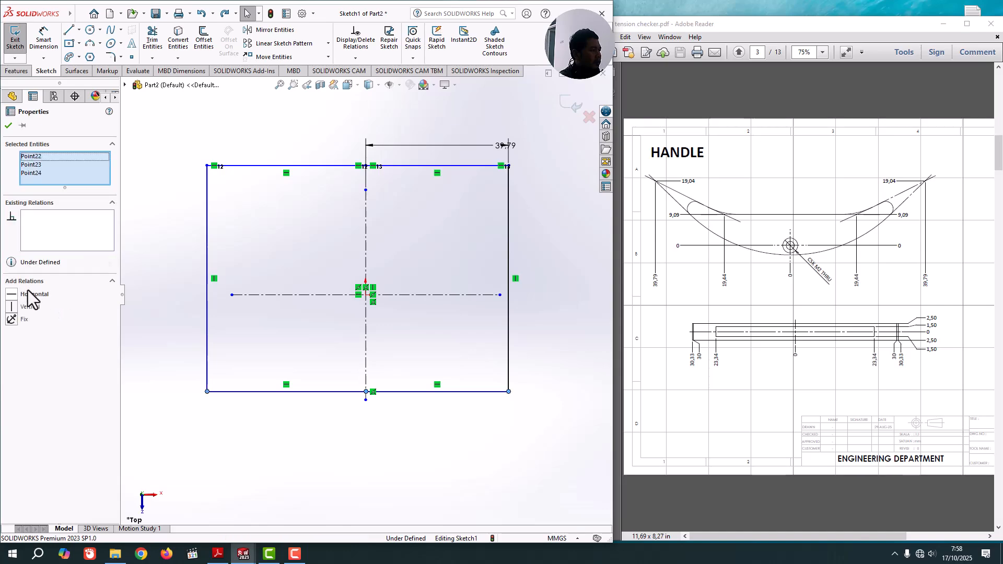
left_click(452, 415)
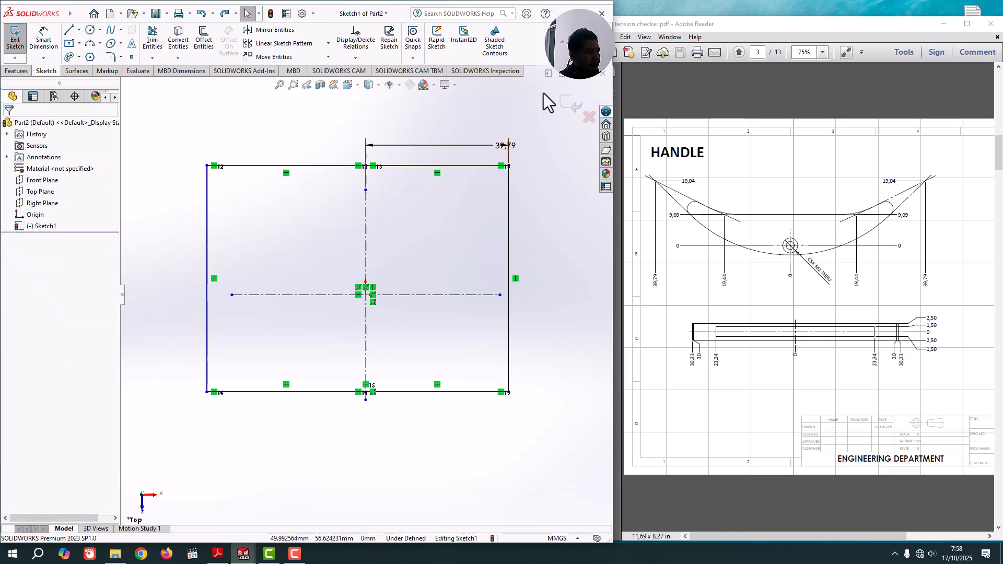
Step: Dimension the distance from the vertical centerline to the rectangle's upper-left corner as 39.79 mm
left_click(46, 41)
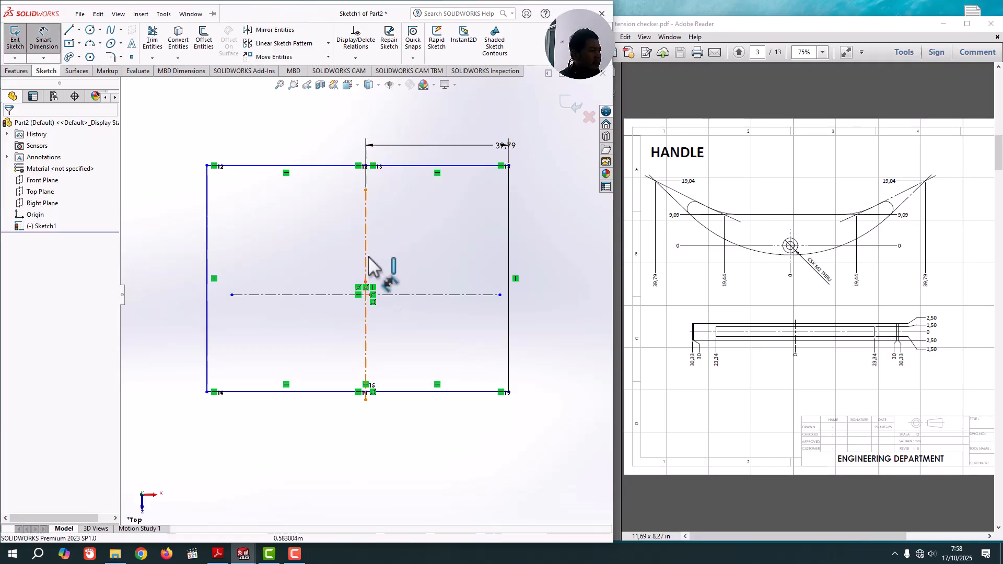
left_click(366, 263)
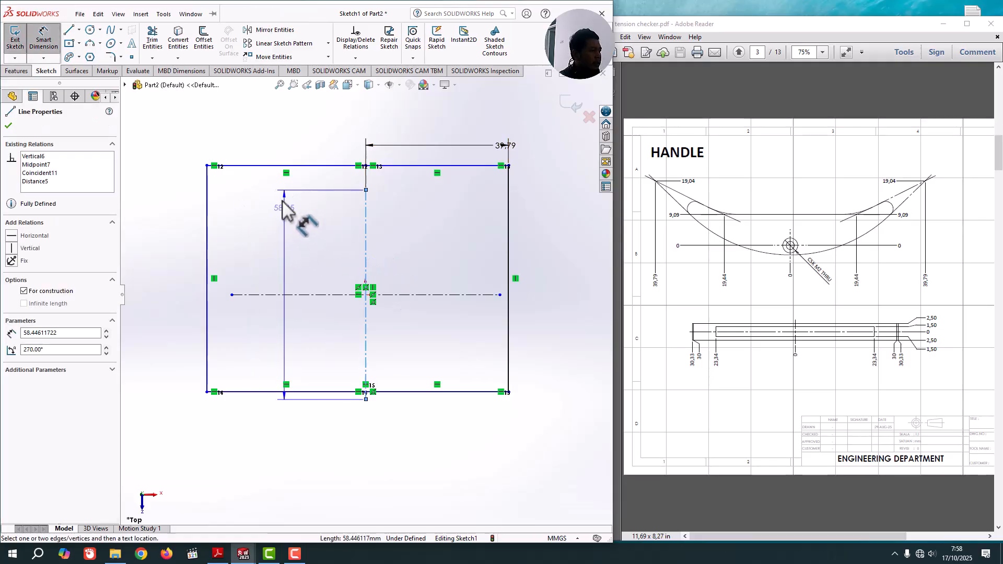
left_click(207, 165)
left_click(285, 150)
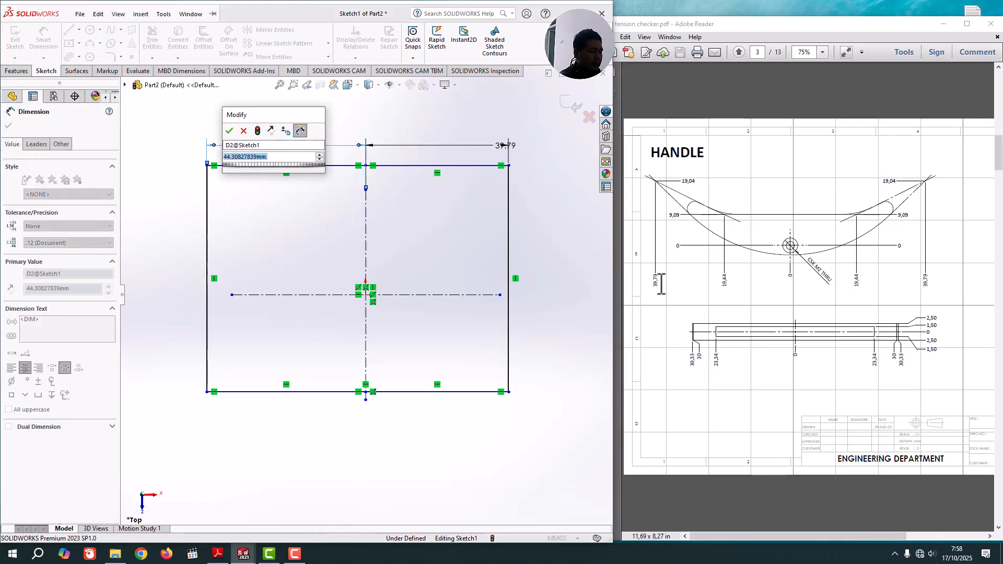
type("39.7")
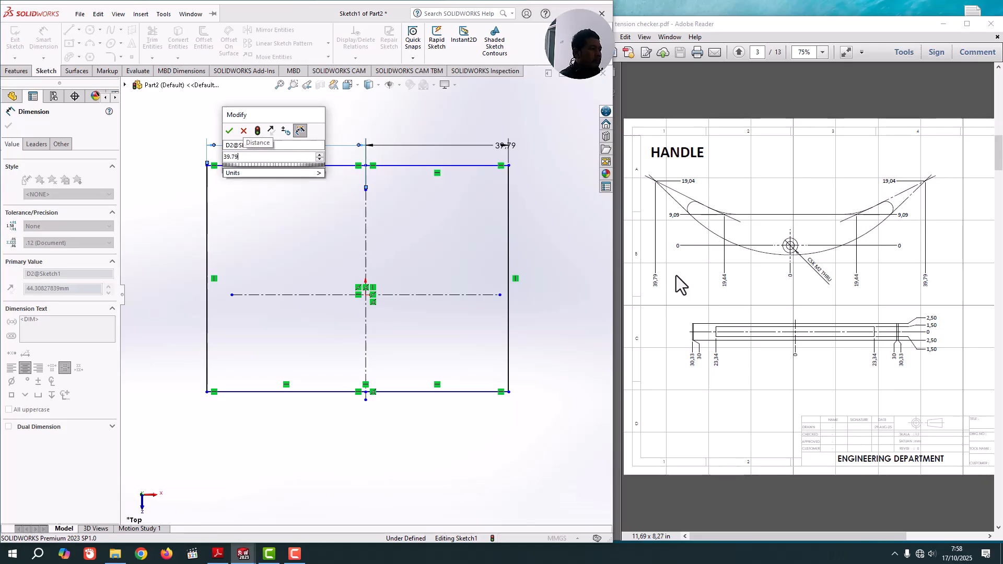
type("9")
key("Return")
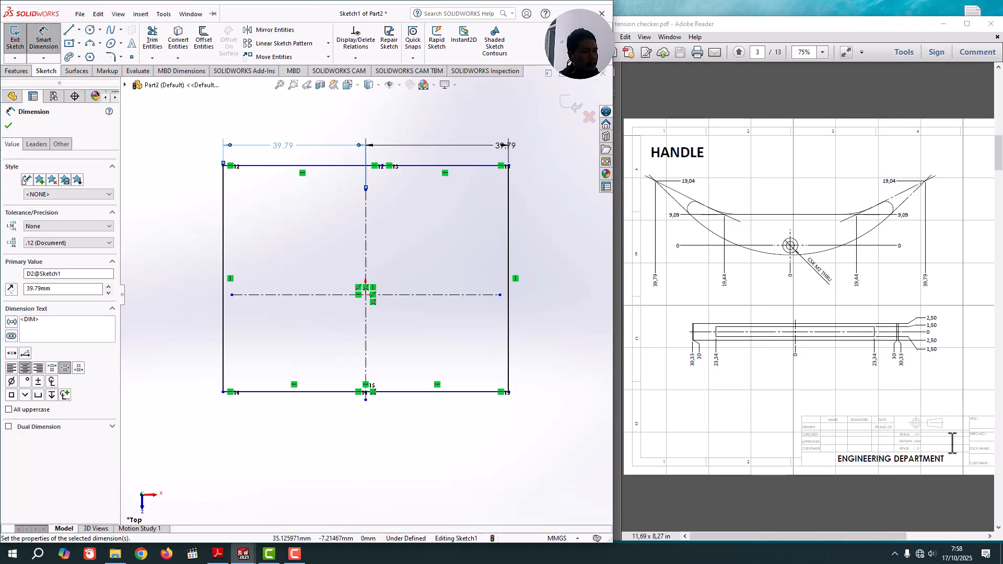
Step: Check the side view in the PDF drawing and dimension the rectangle's height between its horizontal edges as 15.78 mm
left_click_drag(853, 536, 931, 533)
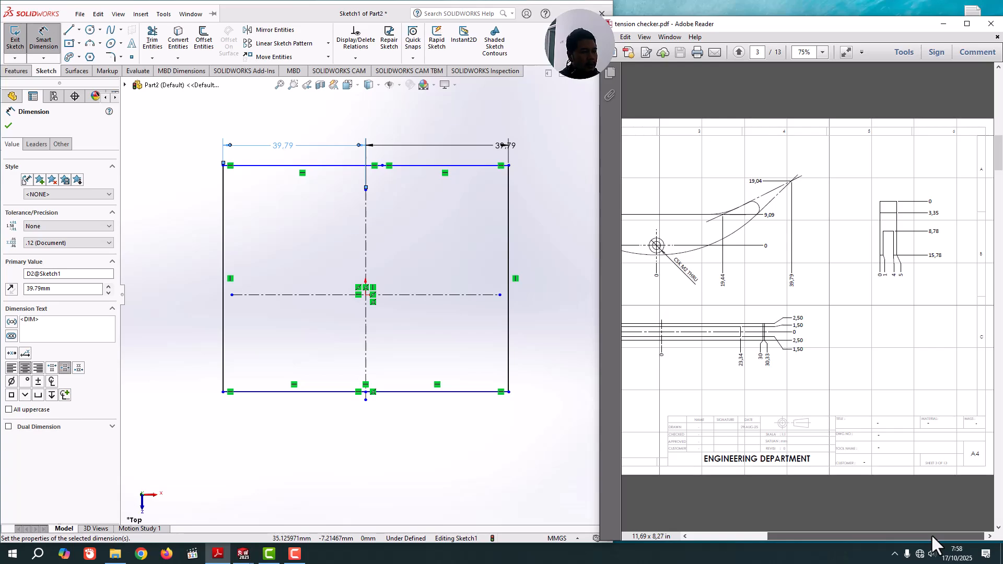
left_click_drag(930, 533, 939, 534)
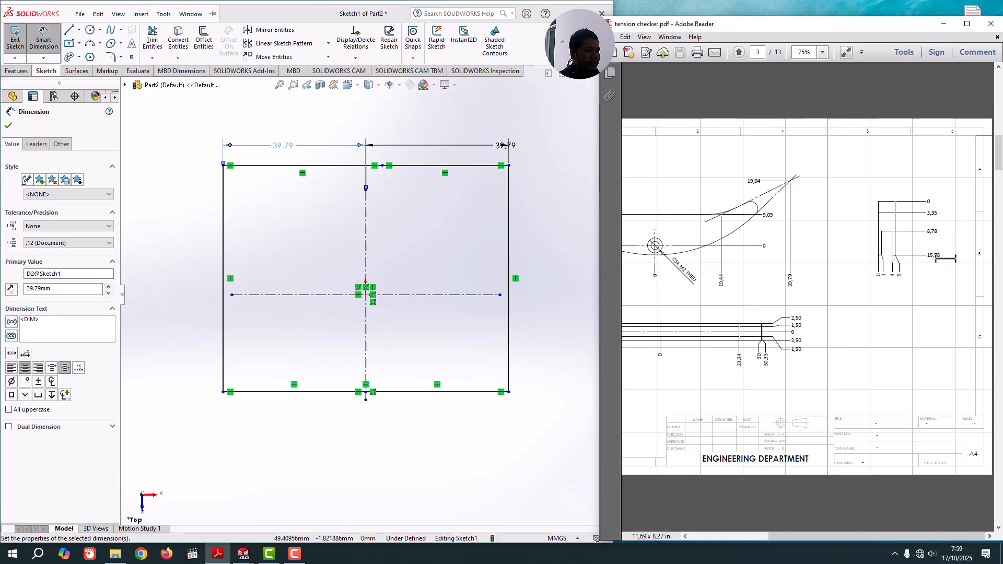
left_click(49, 52)
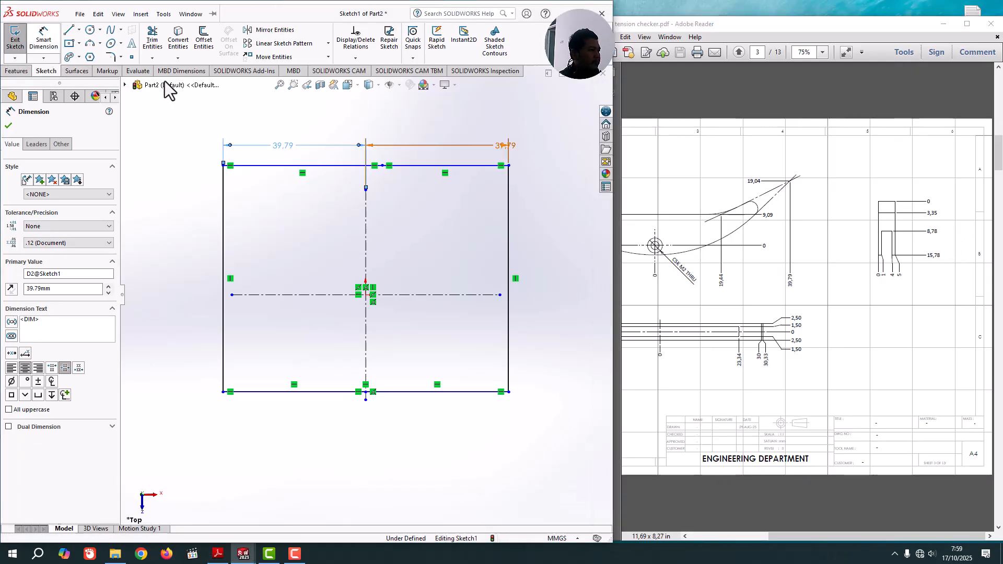
left_click(479, 392)
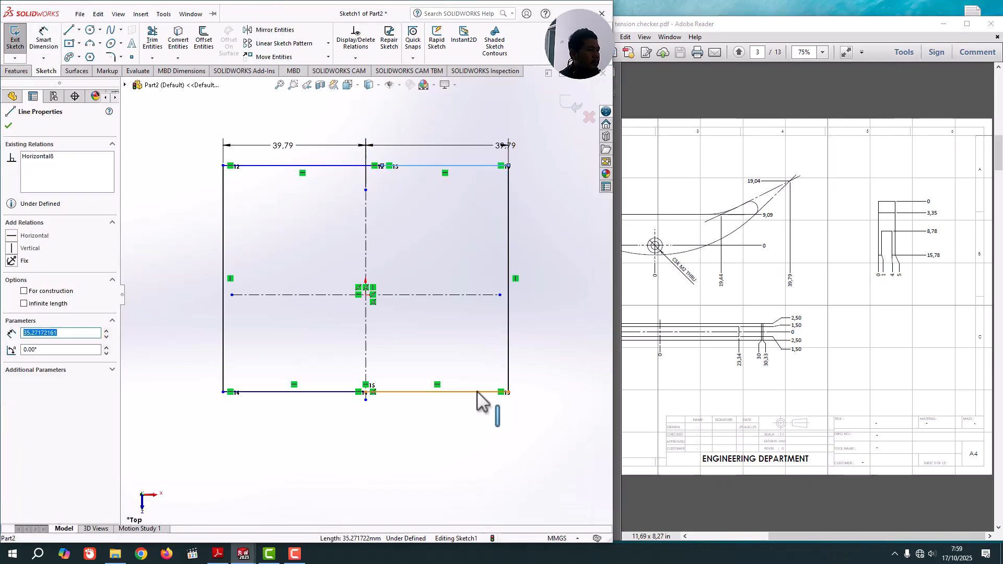
left_click(44, 38)
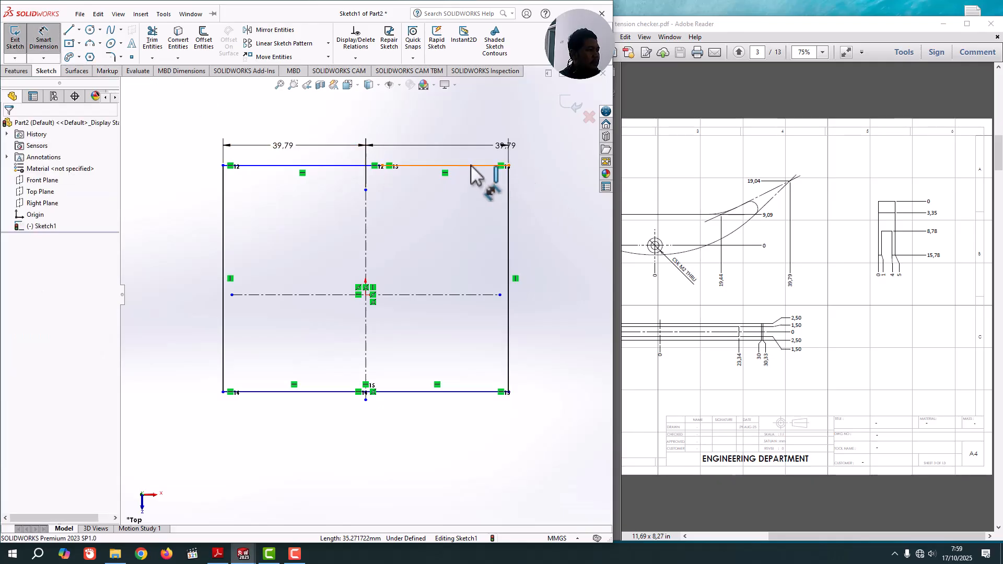
left_click(471, 166)
left_click(448, 392)
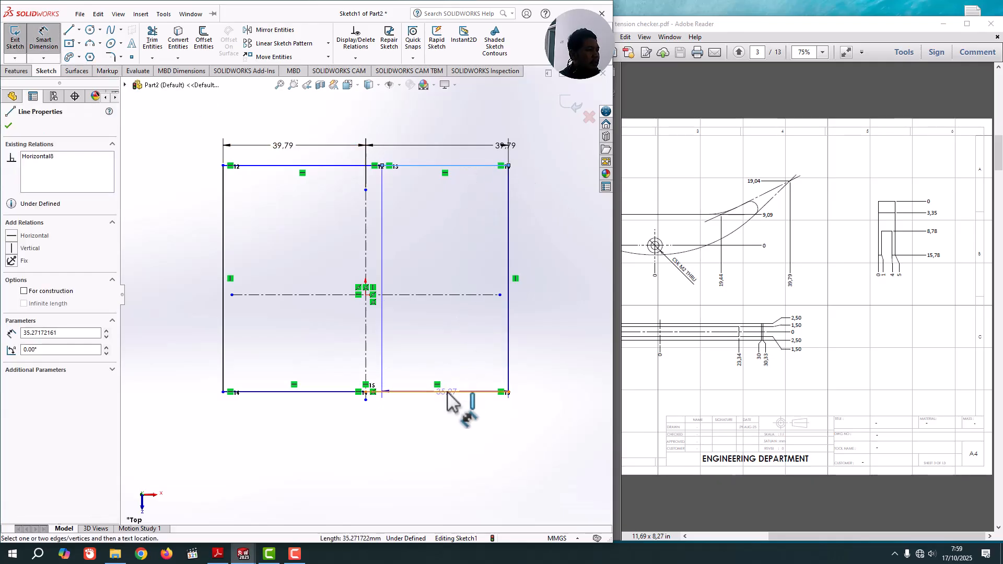
left_click(562, 400)
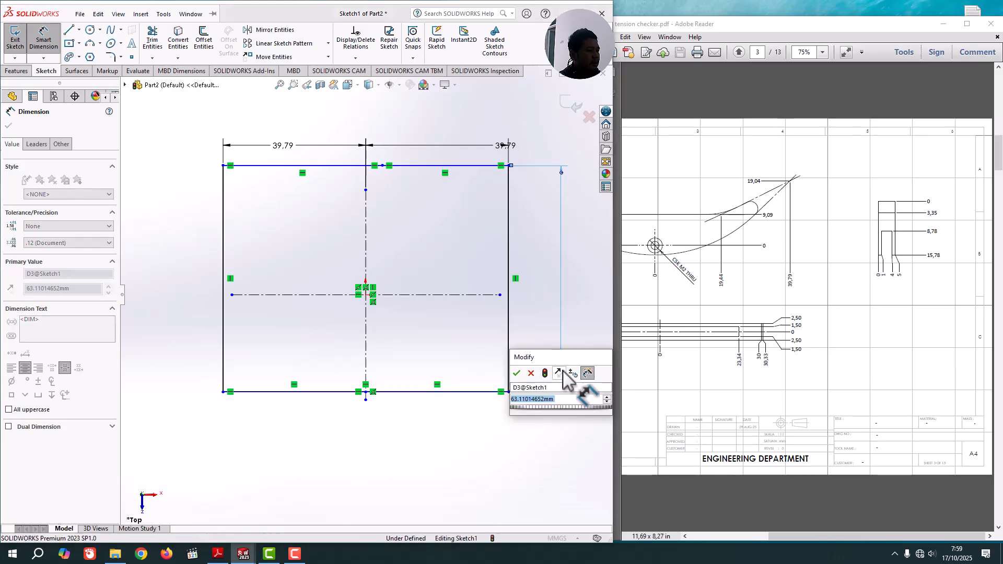
type("15")
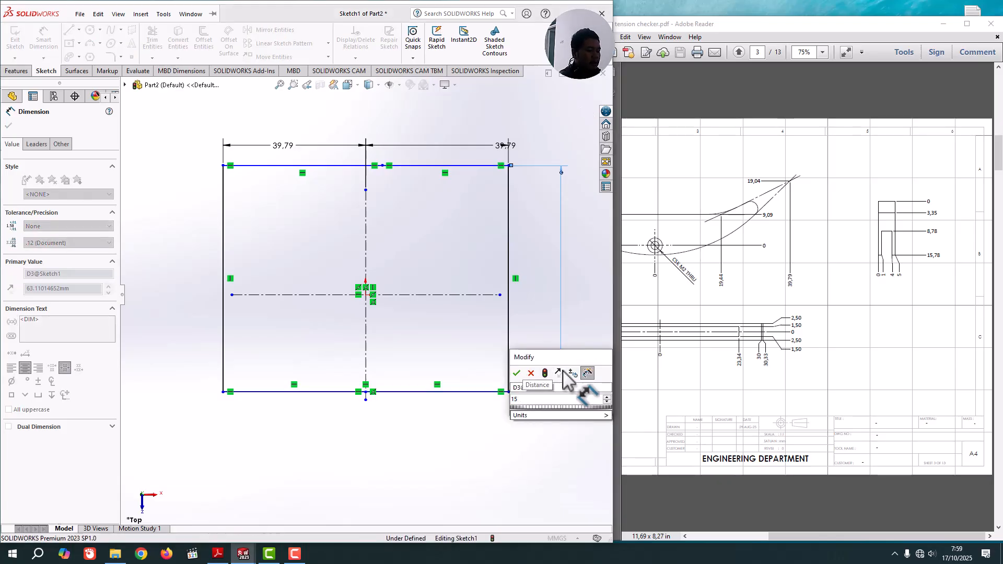
type("7.78")
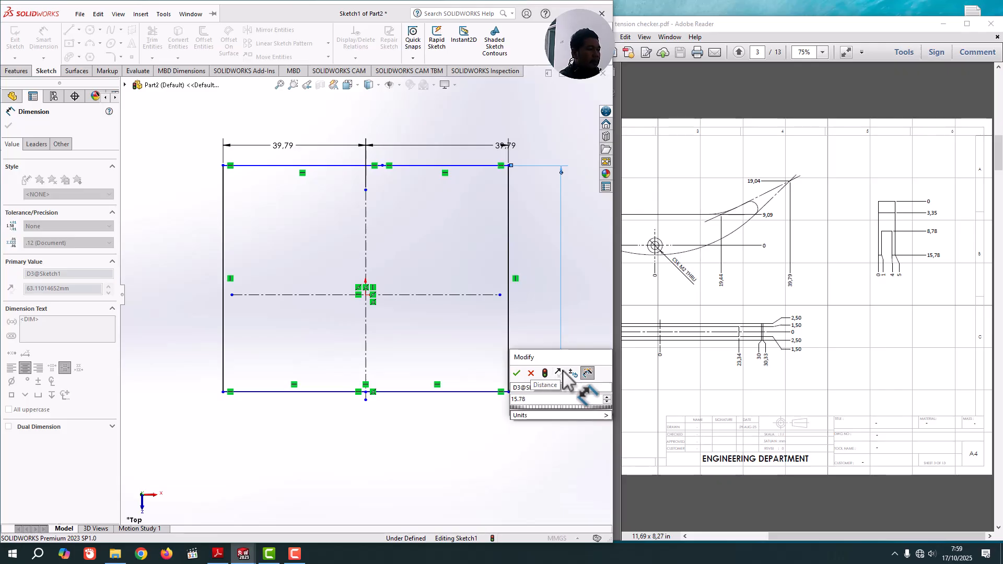
key("Return")
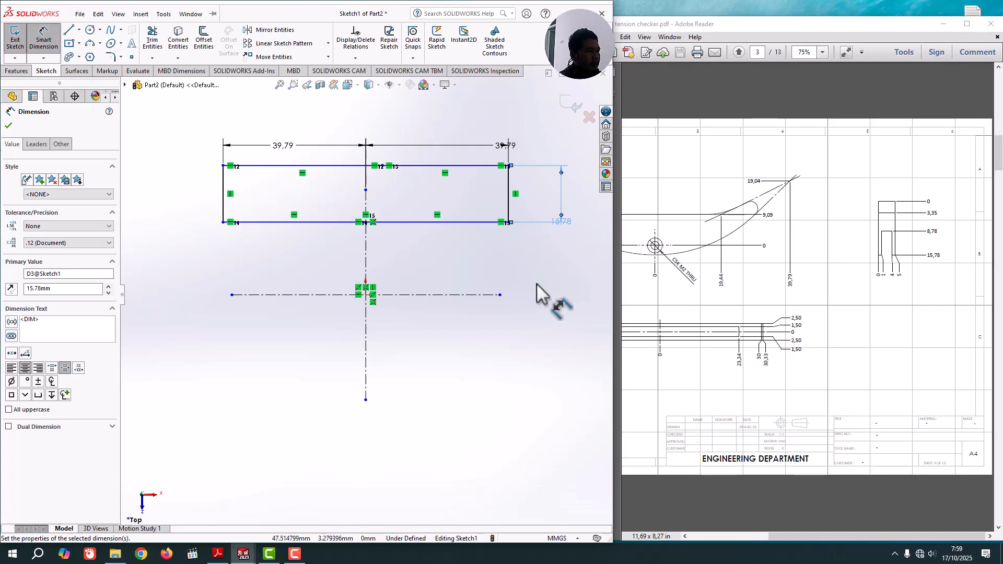
left_click(539, 323)
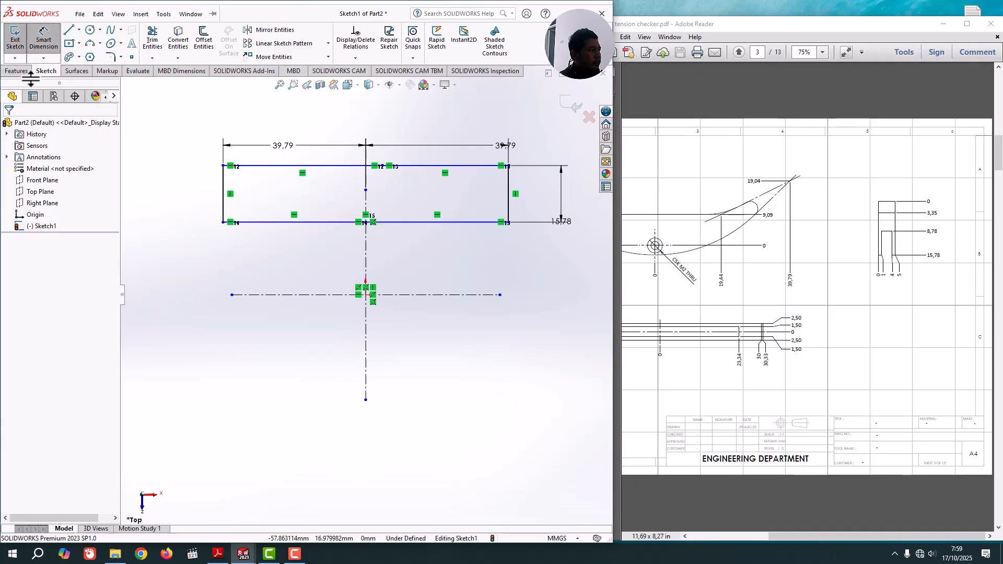
left_click(42, 48)
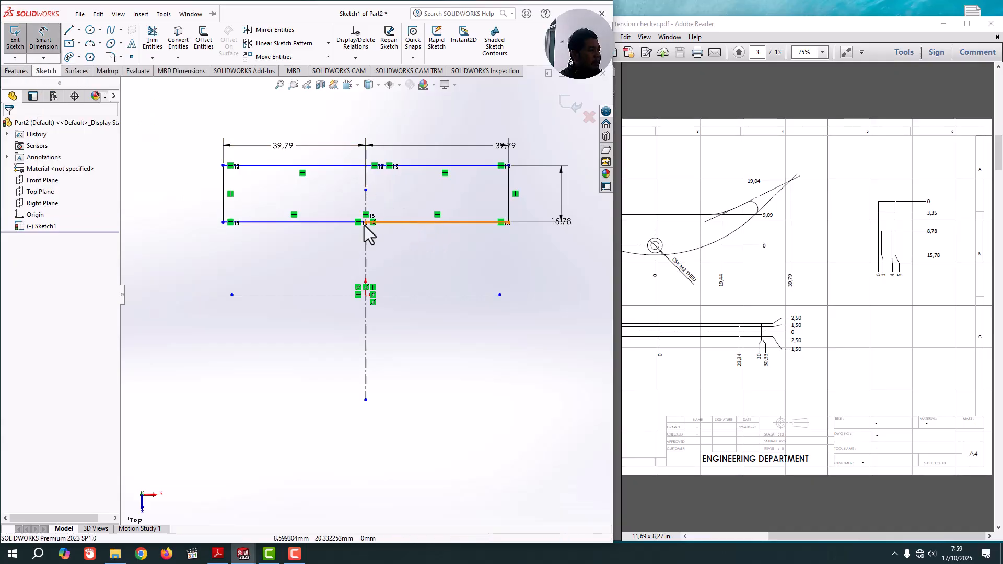
left_click(366, 223)
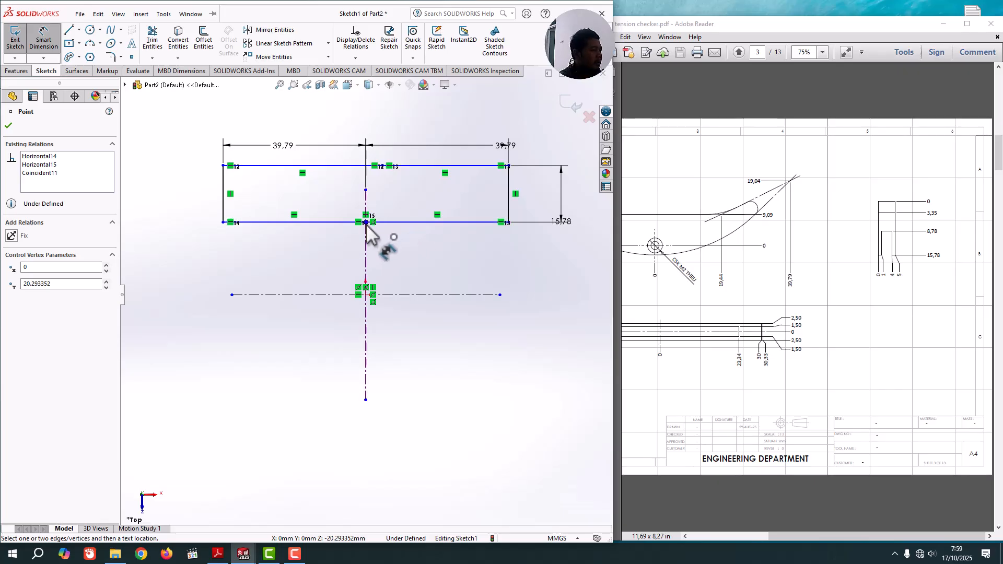
left_click(366, 222)
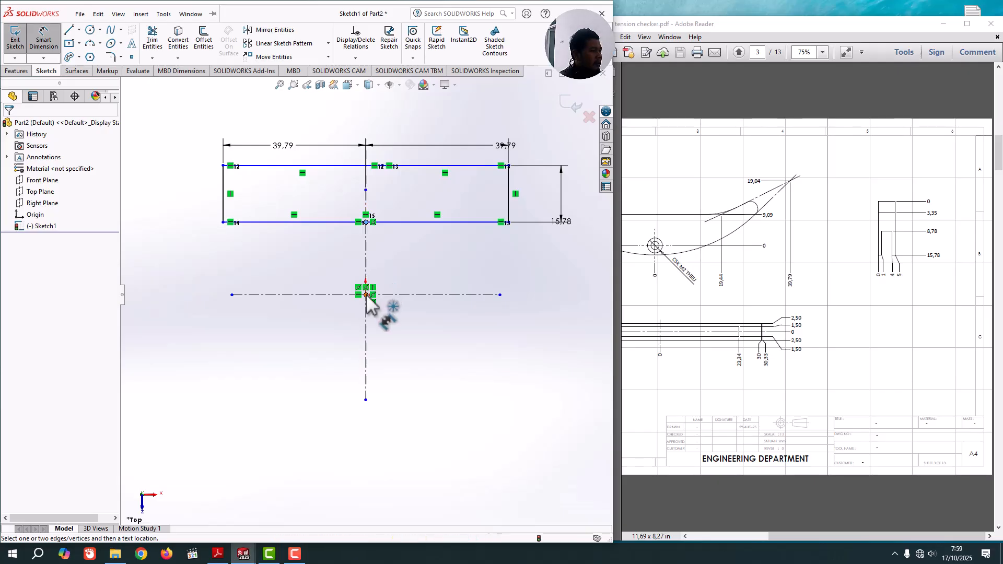
left_click(366, 295)
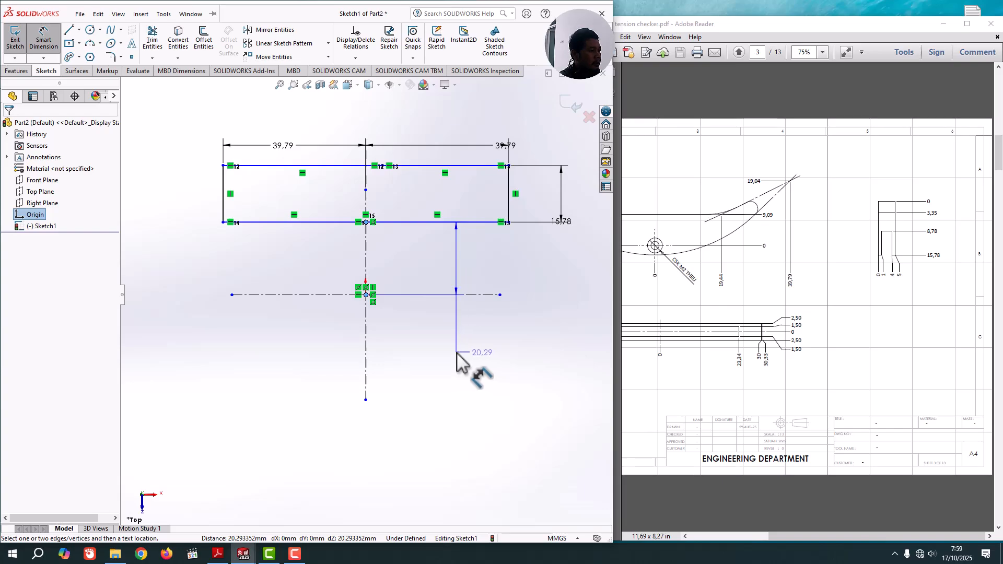
key("Escape")
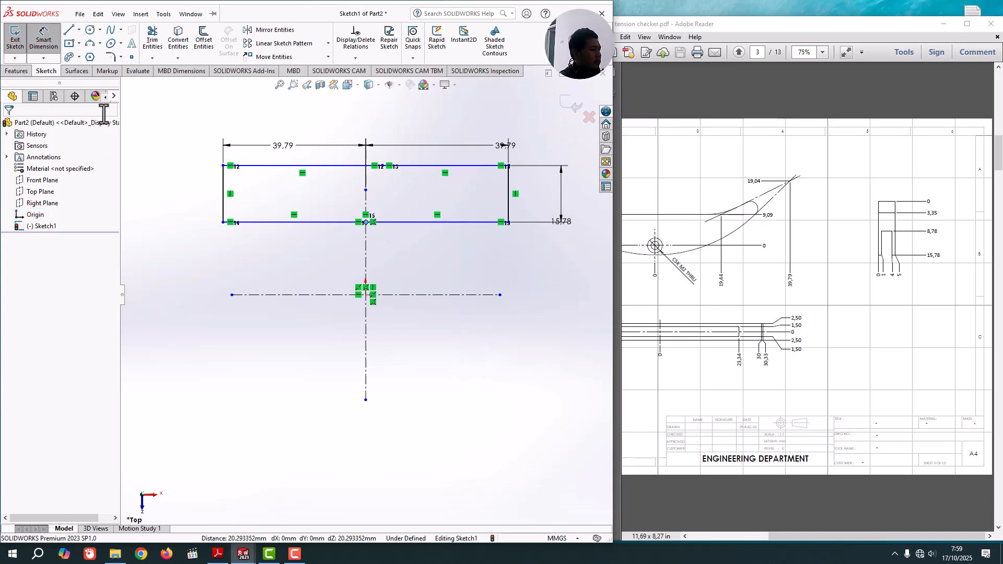
scroll(464, 284, "up", 2)
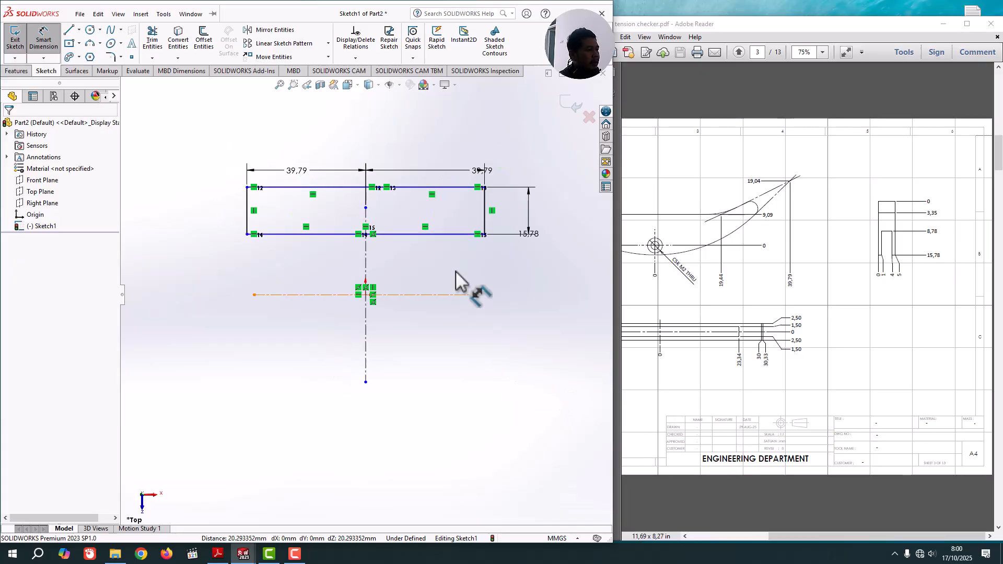
scroll(533, 358, "down", 4)
scroll(369, 332, "up", 4)
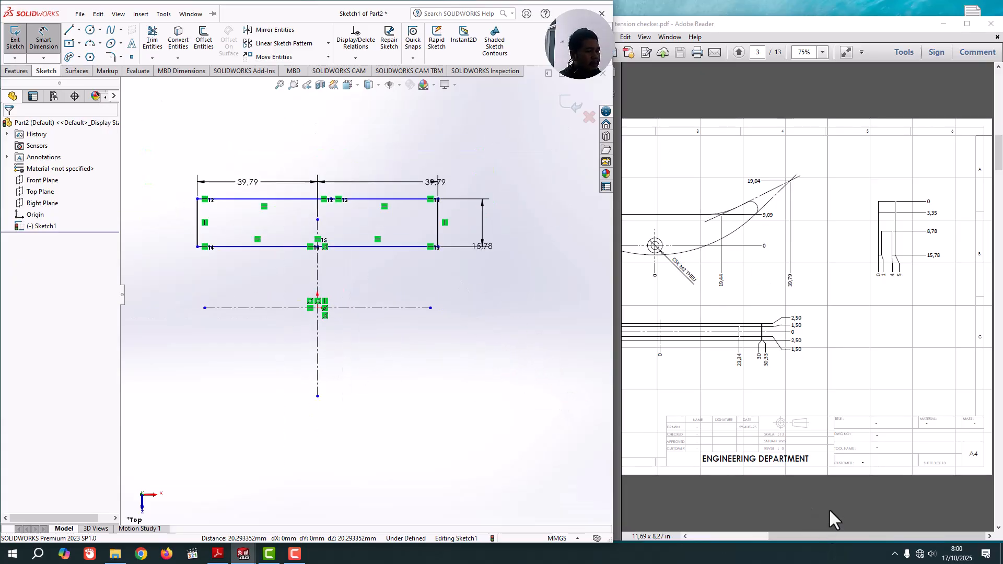
Step: Check the full HANDLE views in the PDF and try to dimension the lower edge's middle point against the vertical centerline
left_click_drag(794, 536, 729, 536)
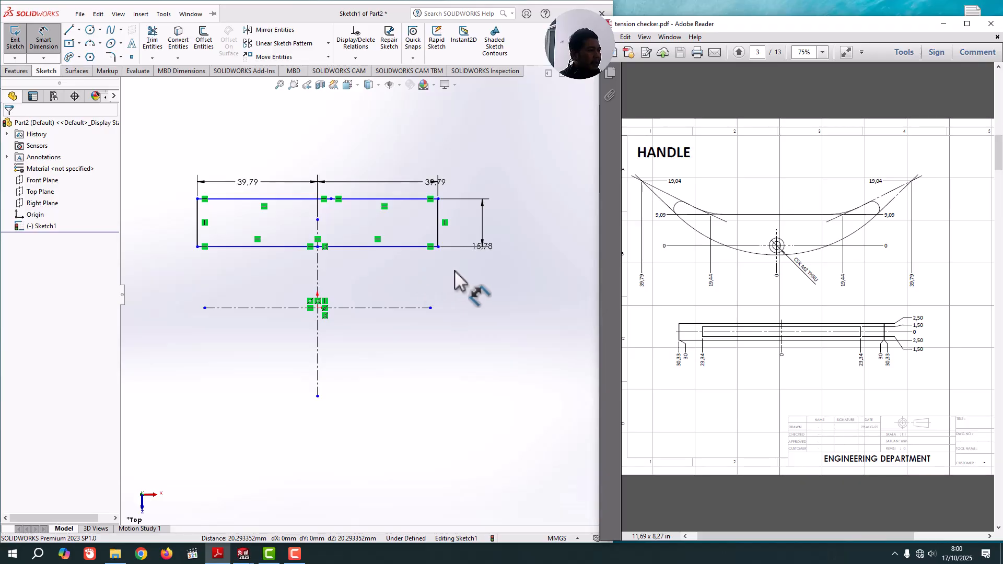
left_click(317, 246)
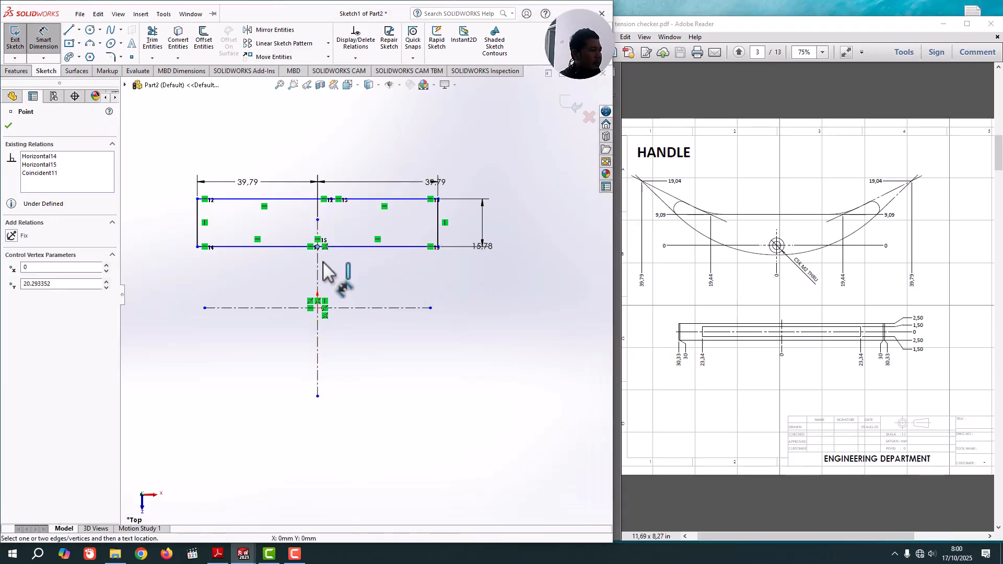
left_click(318, 346)
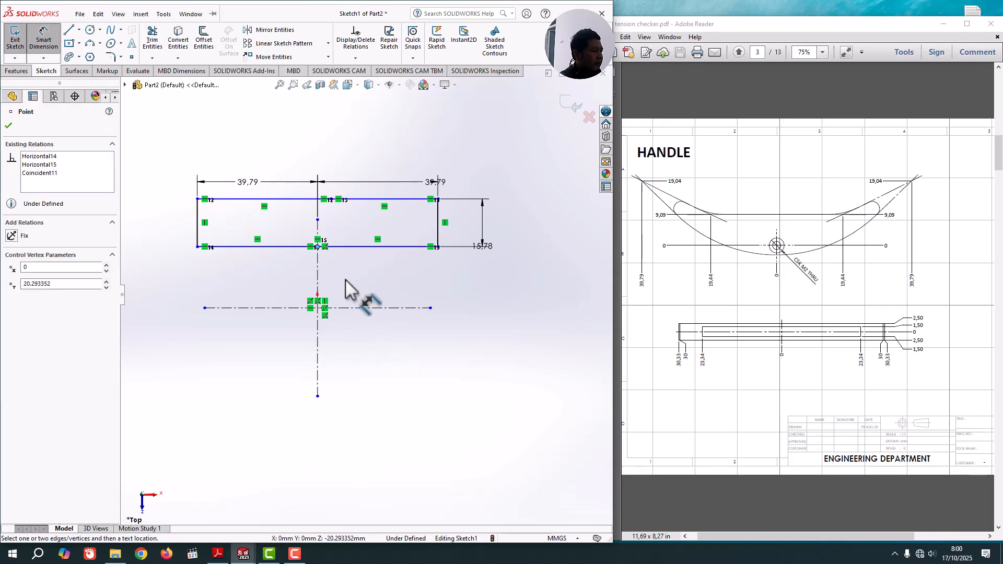
left_click(318, 282)
scroll(332, 265, "down", 2)
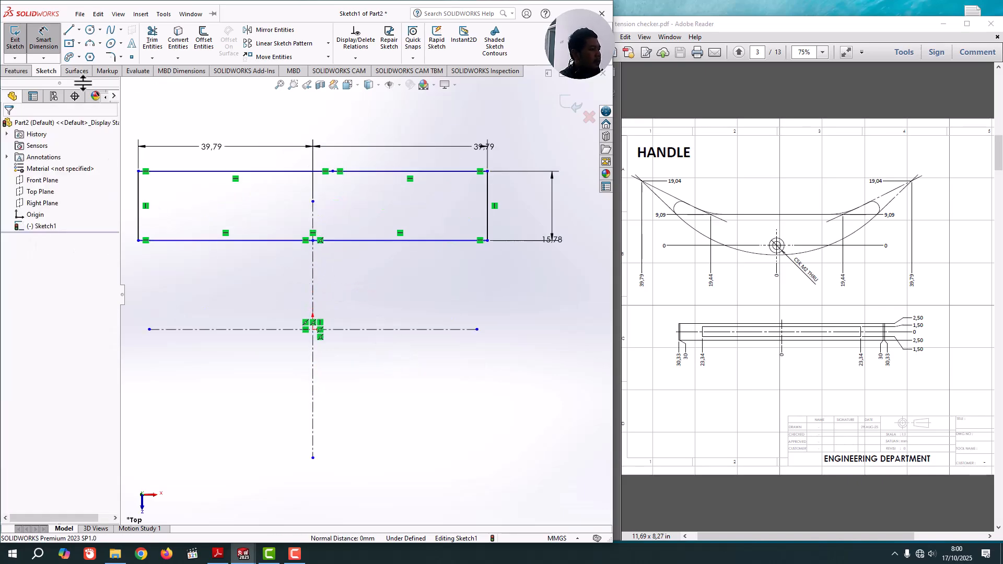
left_click(40, 46)
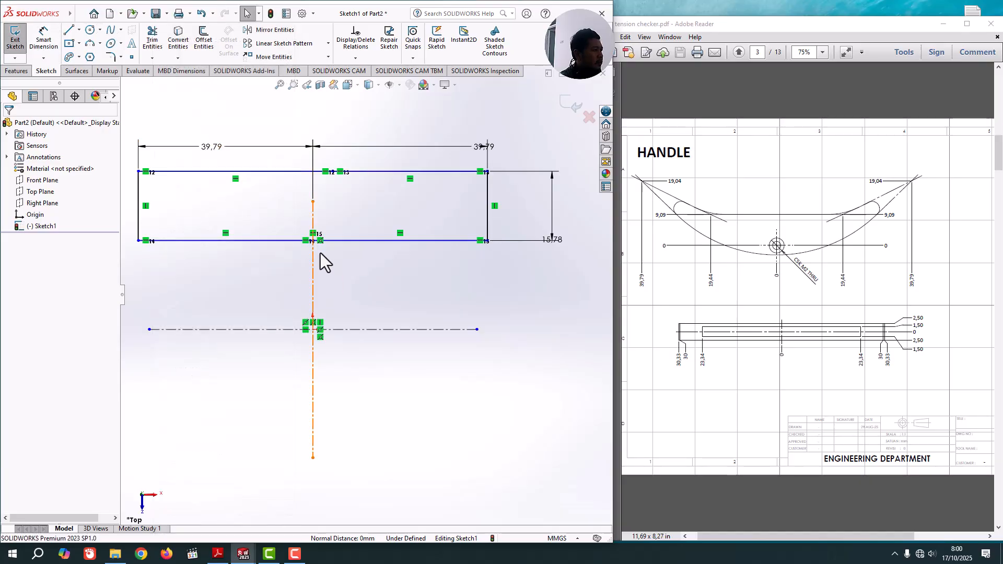
Step: Try to add a coincident relation between the lower edge's middle point and the vertical centerline
left_click(313, 240)
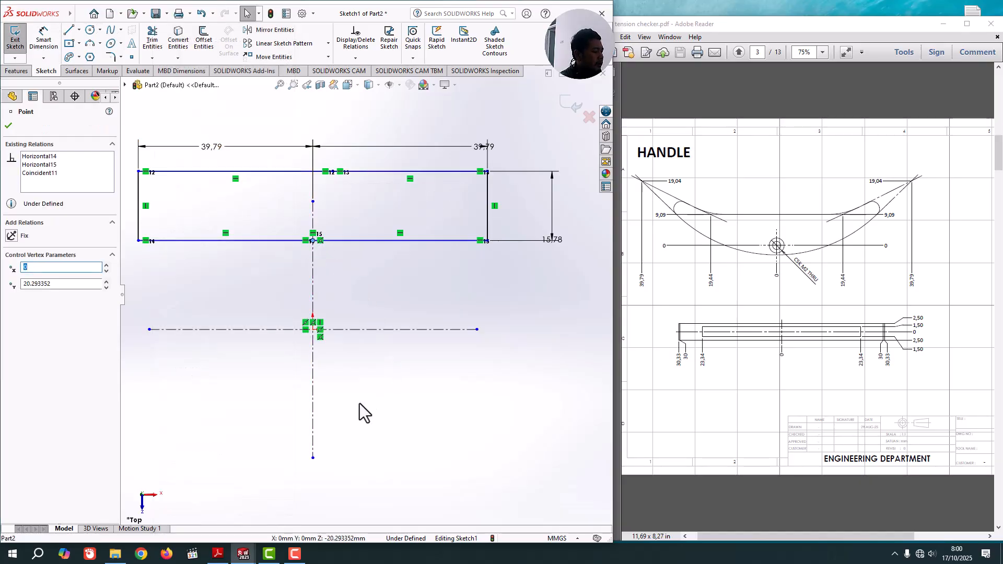
left_click(313, 392, "ctrl")
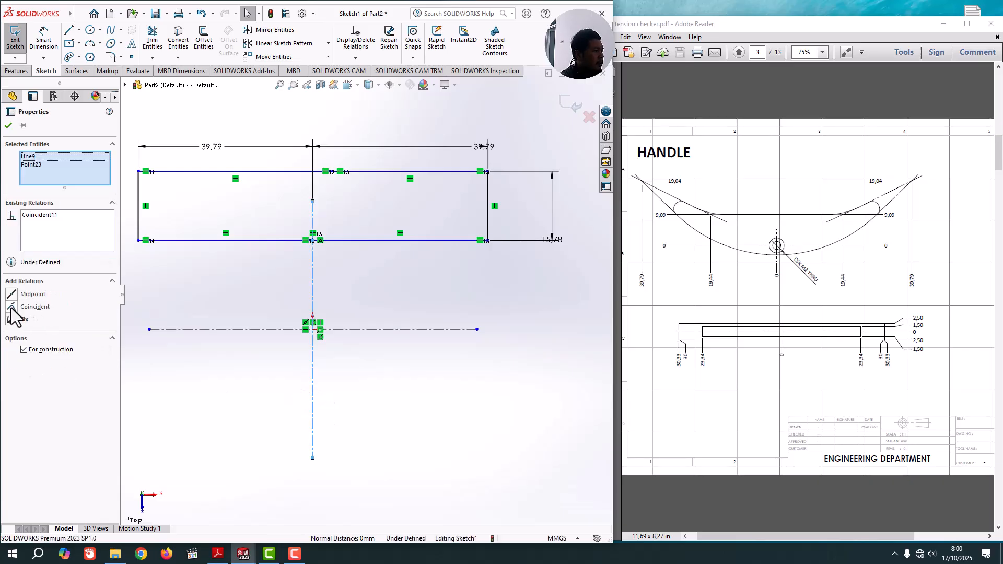
left_click(11, 308)
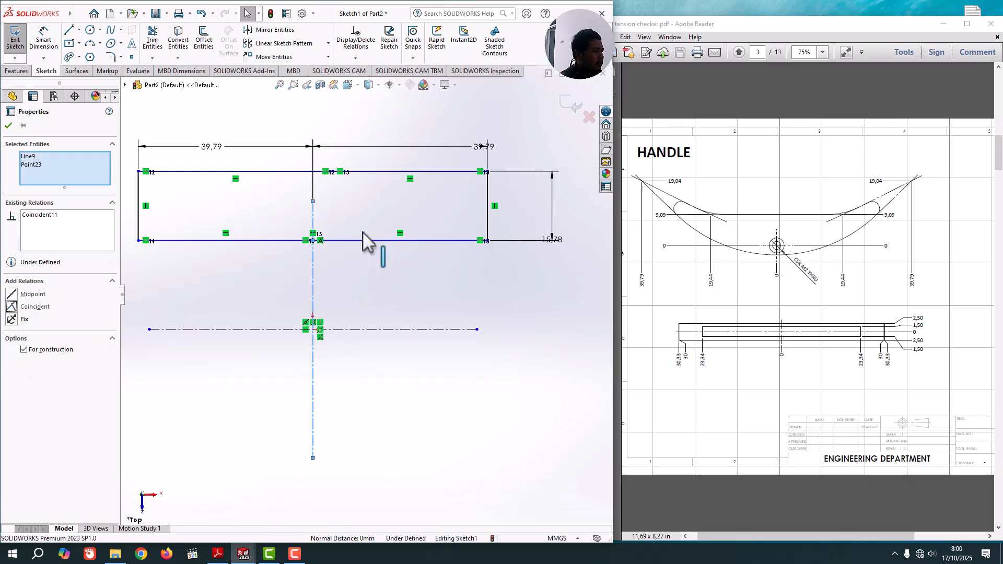
left_click(8, 126)
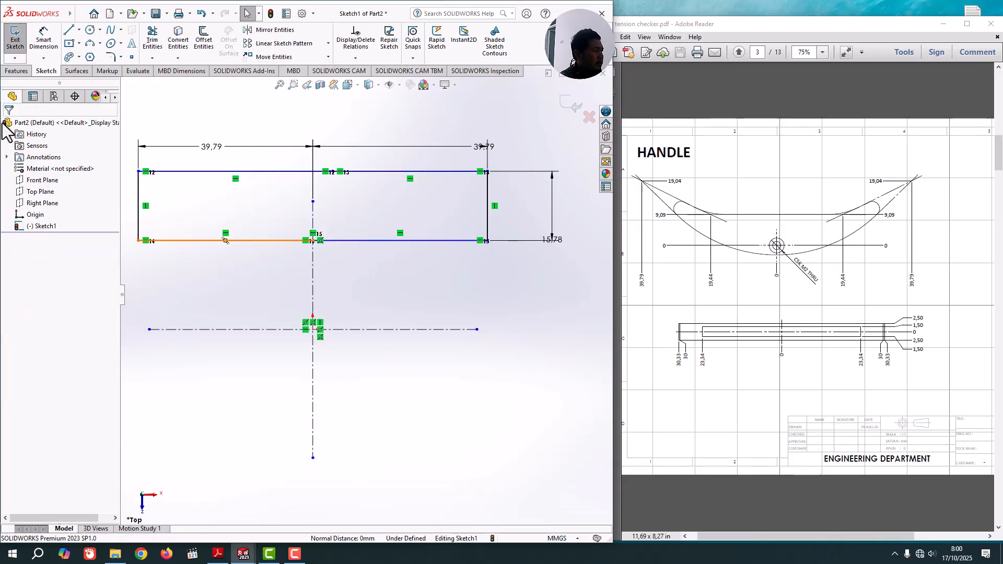
Step: Move the rectangle down so its lower edge sits slightly below the horizontal centerline
mouse_move(361, 176)
left_mouse_down()
mouse_move(372, 298)
mouse_move(363, 233)
mouse_move(358, 243)
mouse_move(373, 243)
mouse_move(387, 311)
mouse_move(379, 257)
mouse_move(388, 289)
left_mouse_up()
left_click(418, 418)
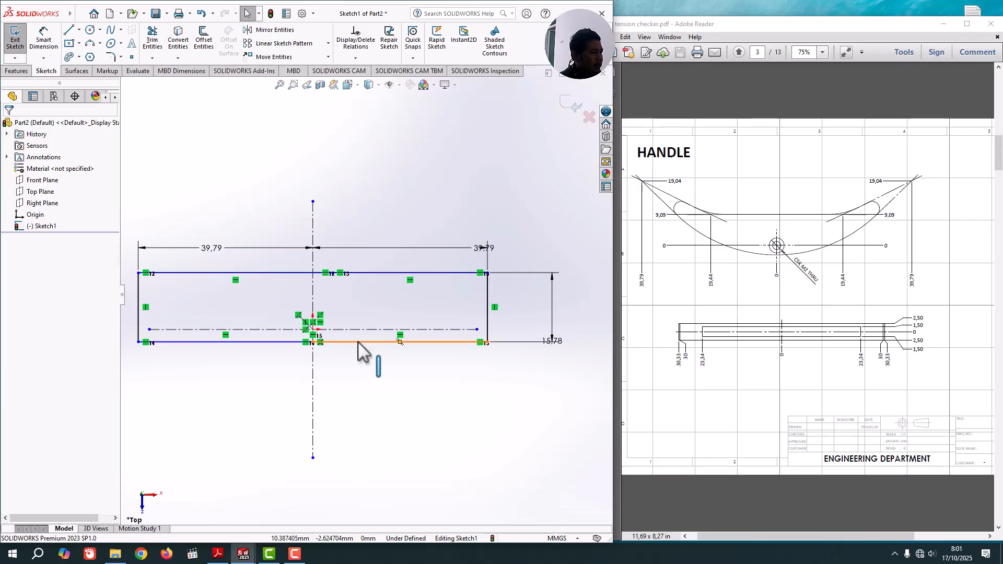
mouse_move(363, 264)
left_mouse_down()
mouse_move(363, 251)
mouse_move(360, 271)
left_mouse_up()
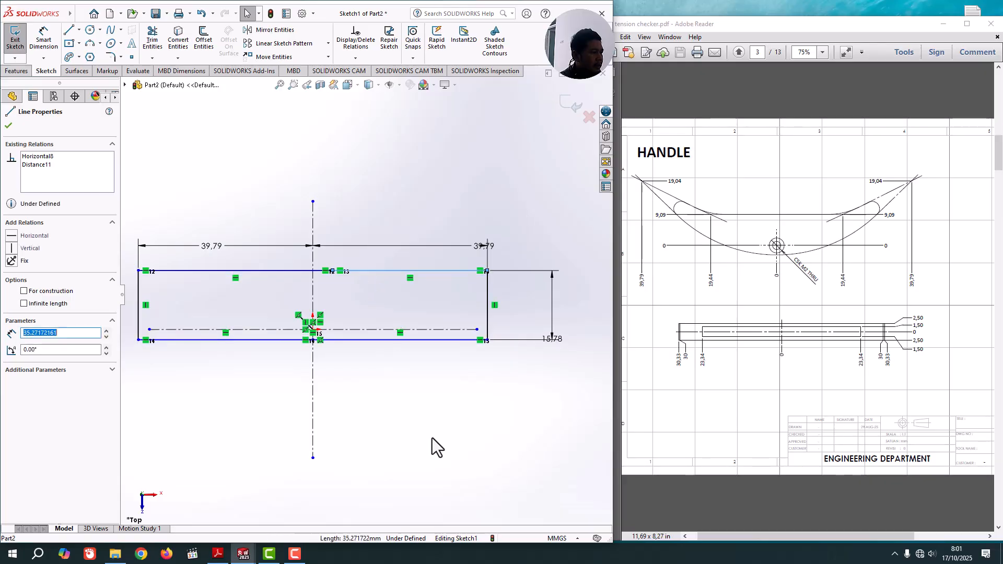
left_click(432, 438)
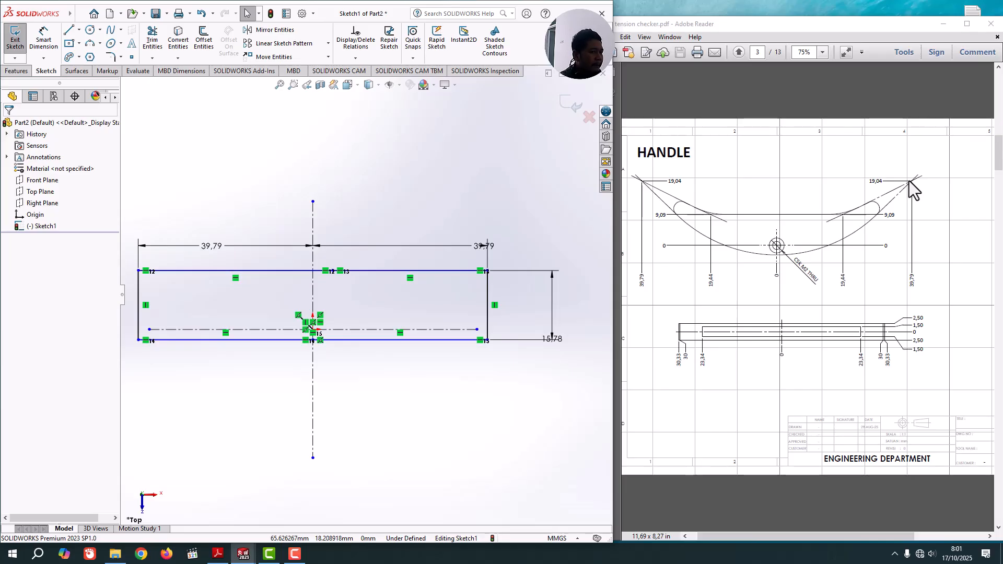
Step: Place a sketch point inside the rectangle, about 26.7 mm right of and 7.61 mm above the origin
left_click(131, 57)
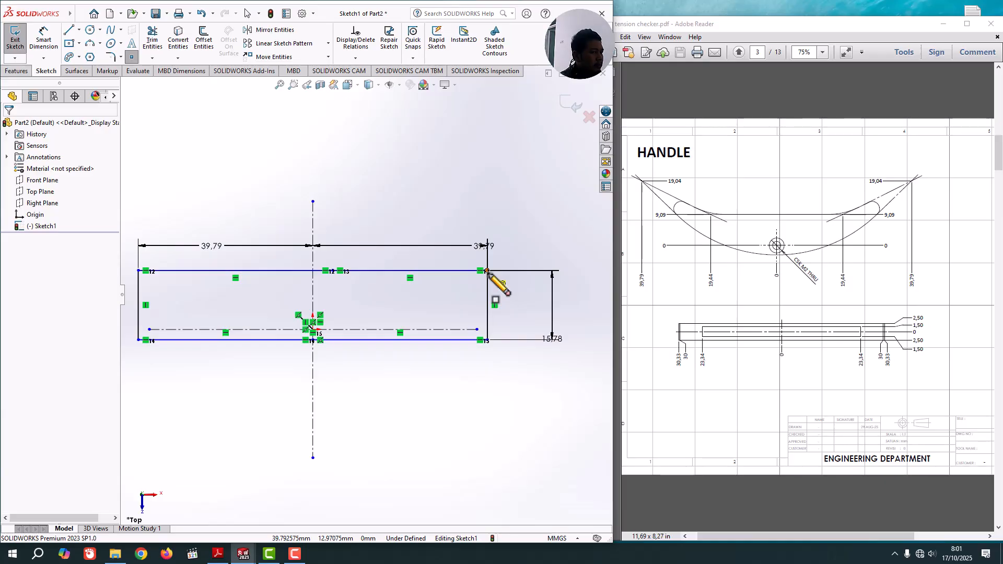
left_click(430, 295)
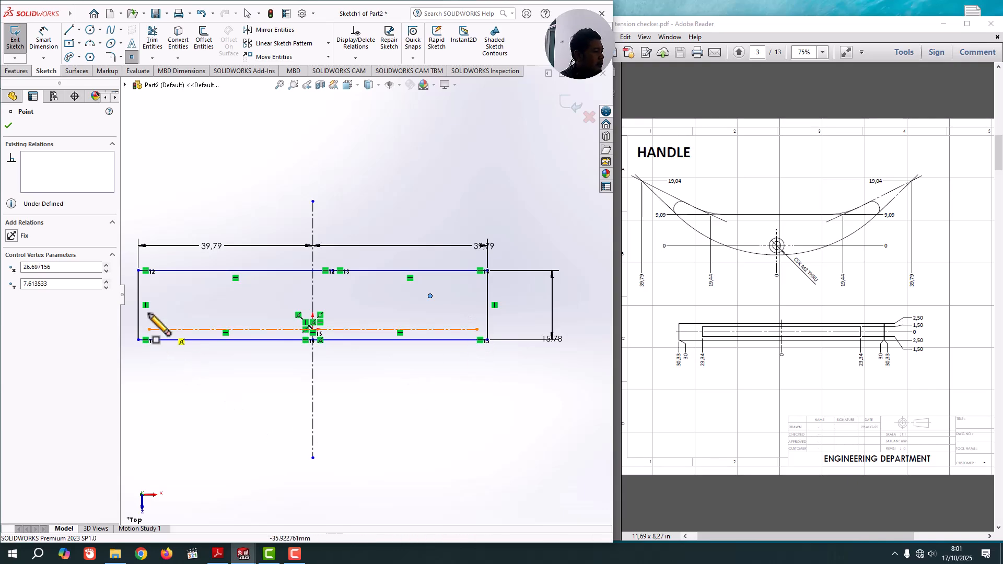
key("Escape")
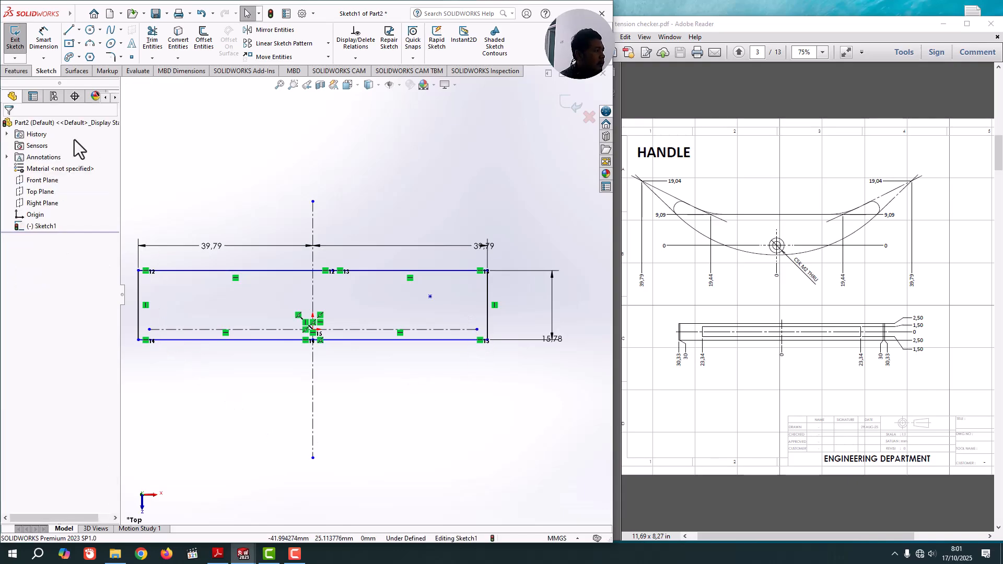
Step: Dimension the sketch point's vertical distance from the horizontal centerline as 9.09 mm
left_click(43, 39)
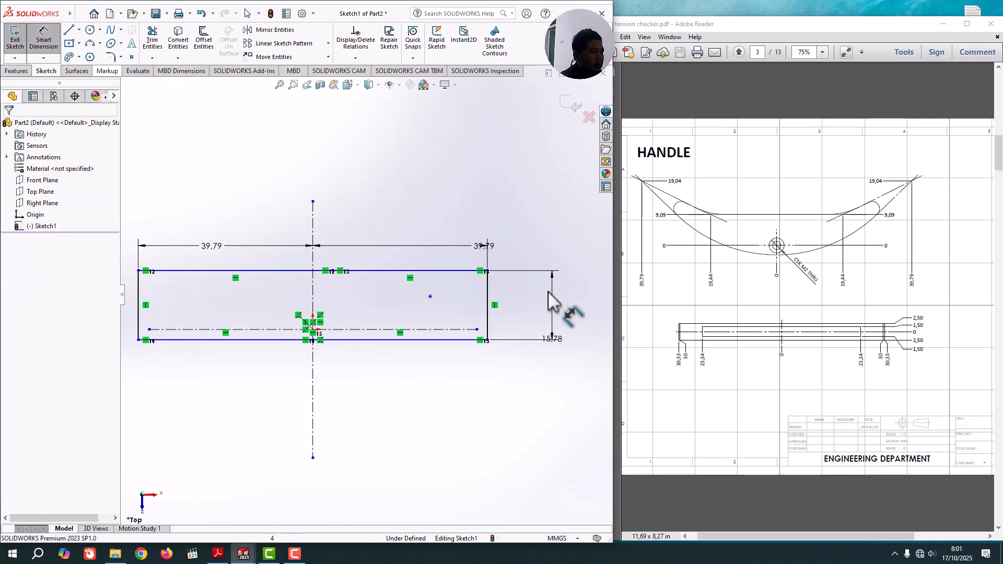
left_click(430, 295)
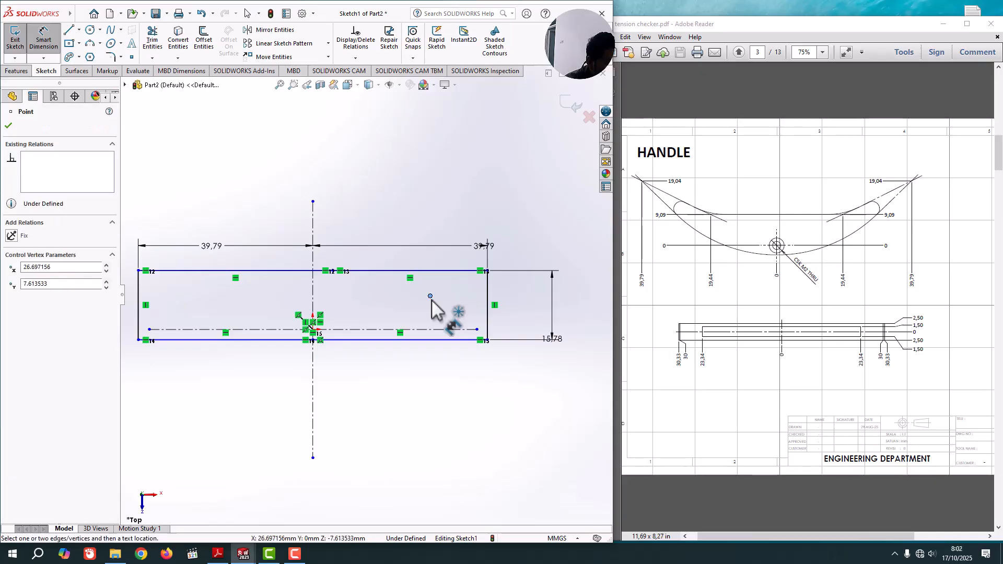
left_click(442, 329)
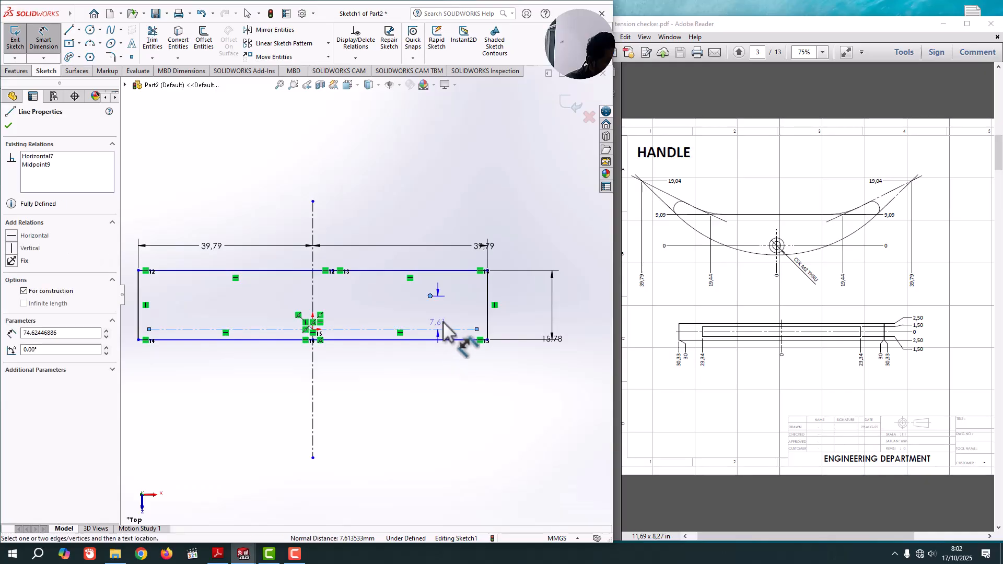
left_click(453, 325)
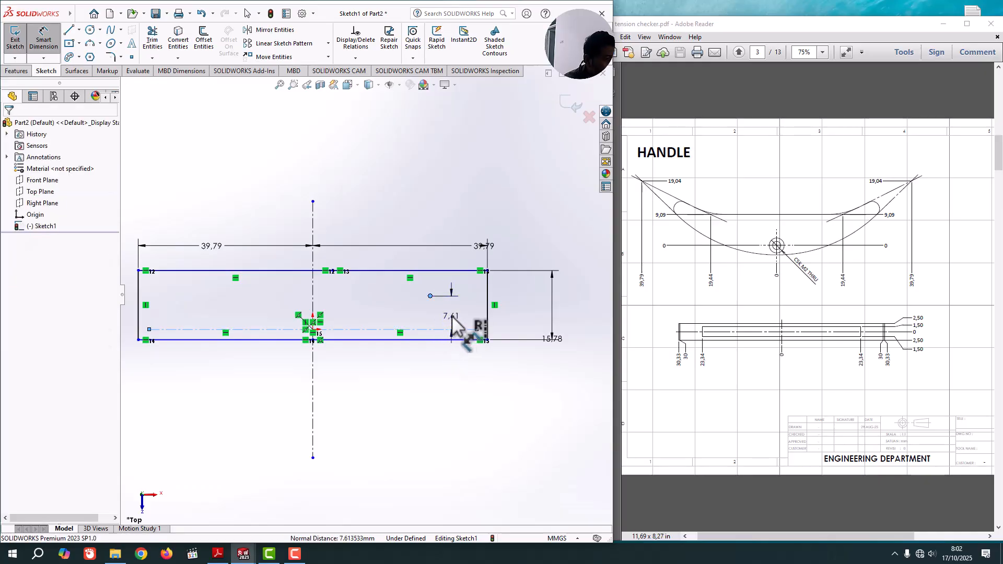
type("9.09")
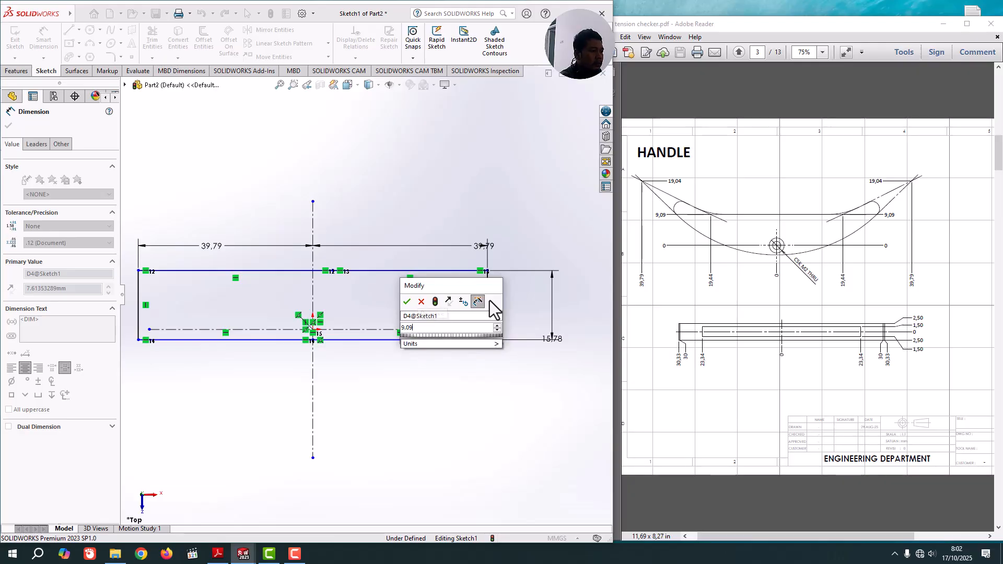
key("Escape")
key("Return")
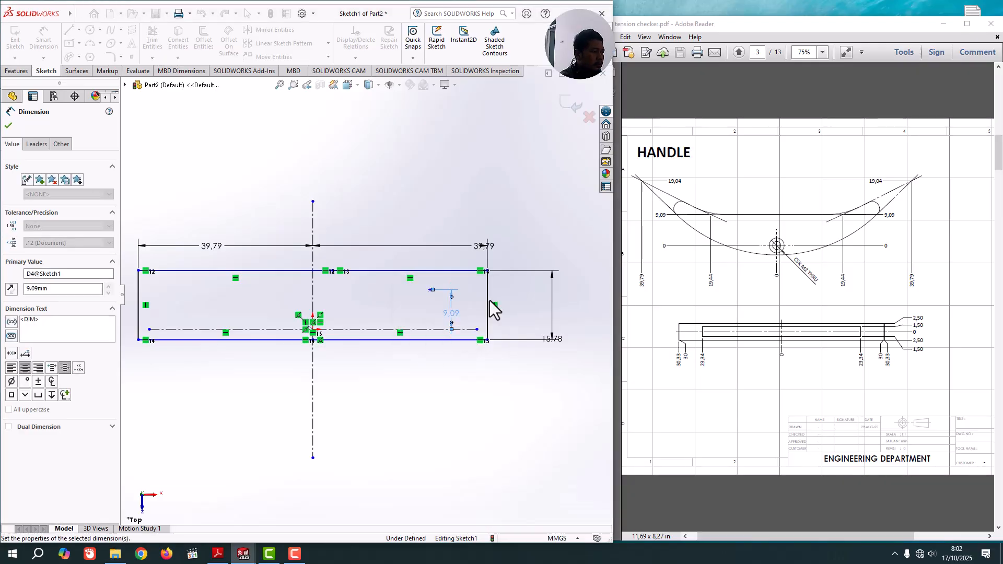
Step: Dimension the sketch point's horizontal distance from the vertical centerline as 19.44 mm
left_click(430, 290)
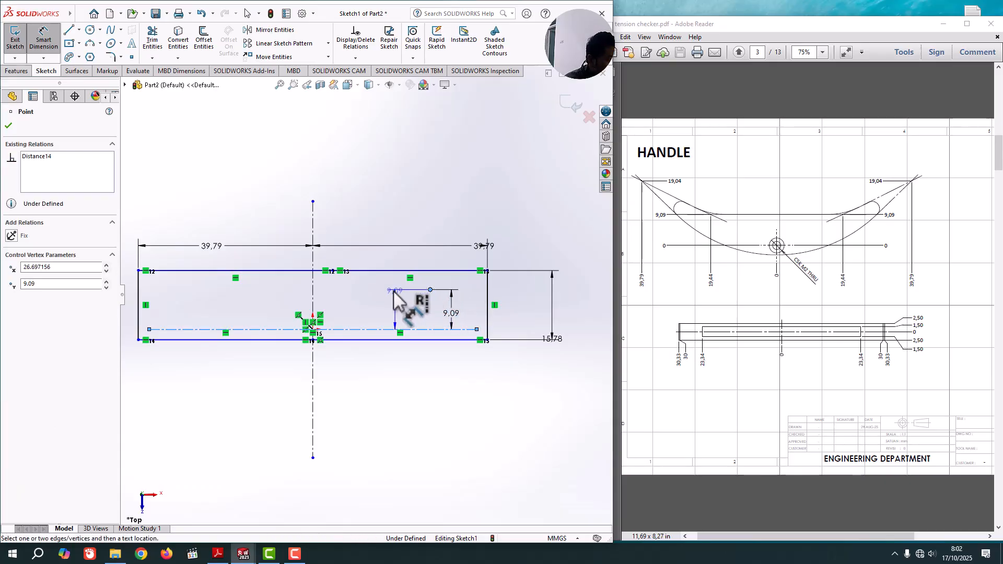
left_click(312, 292)
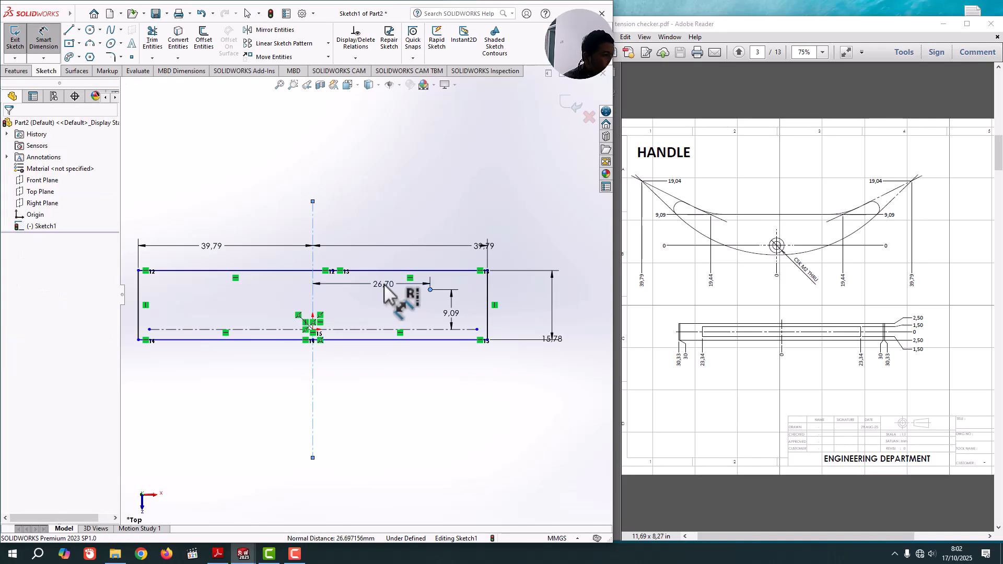
left_click(385, 286)
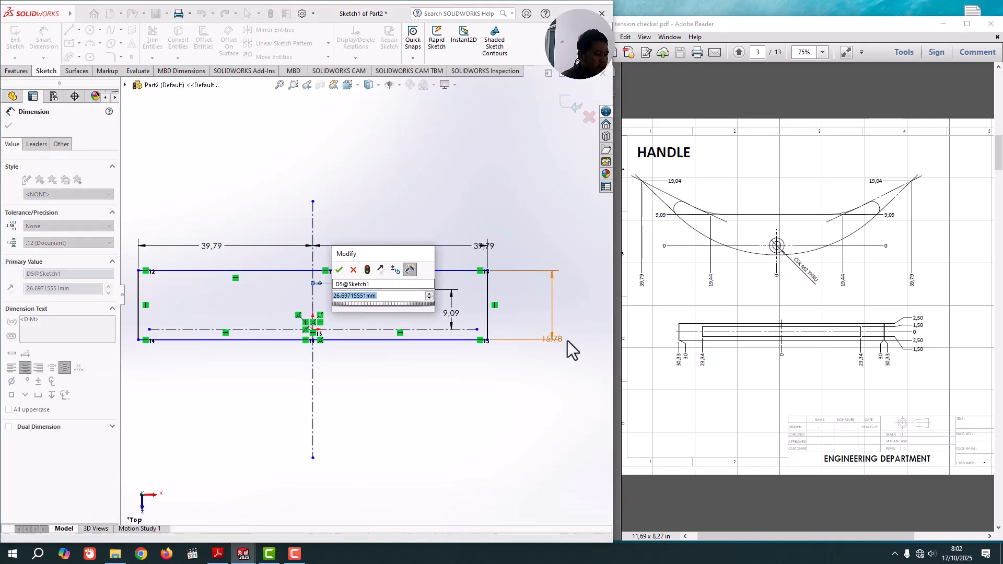
type("19.44")
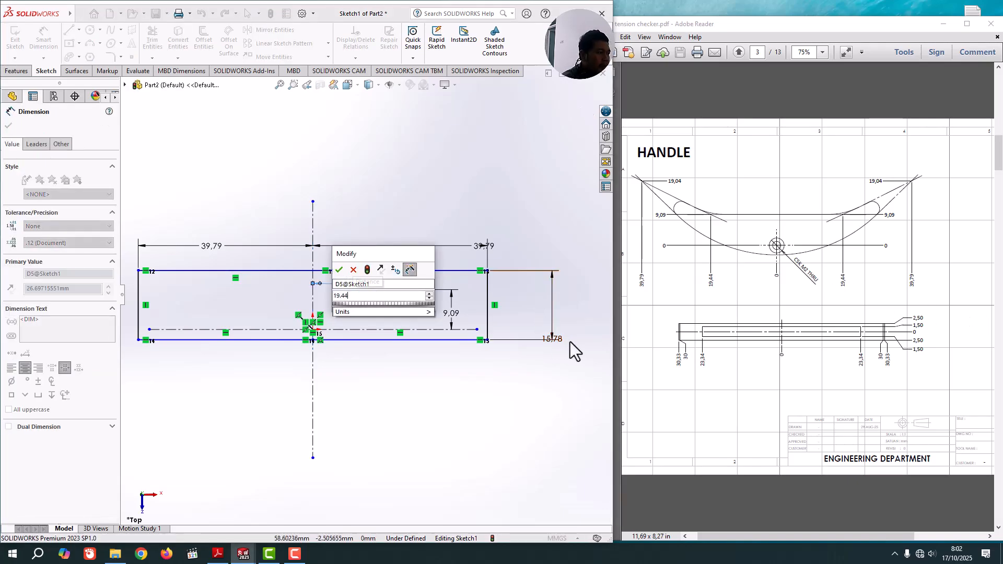
key("Return")
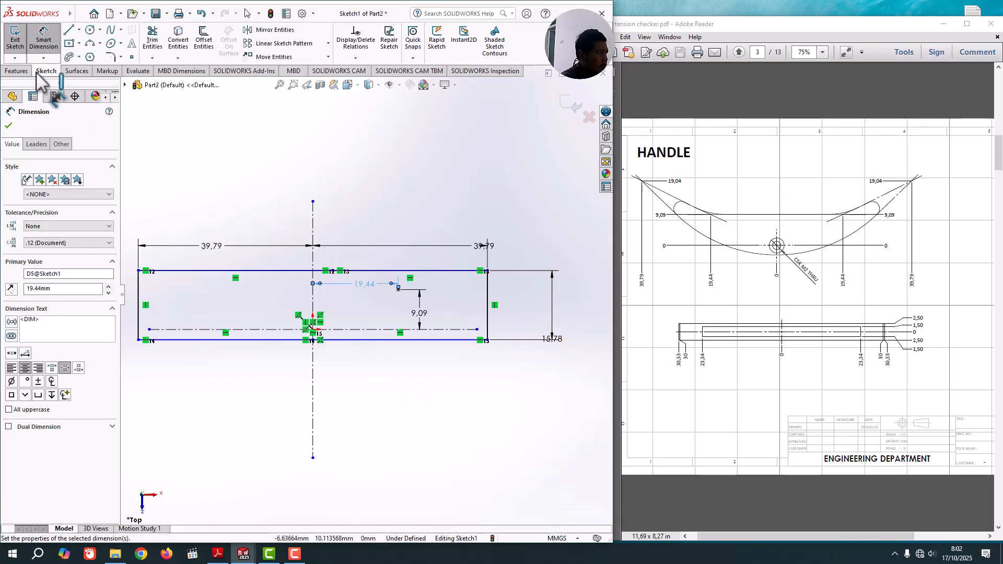
left_click(9, 126)
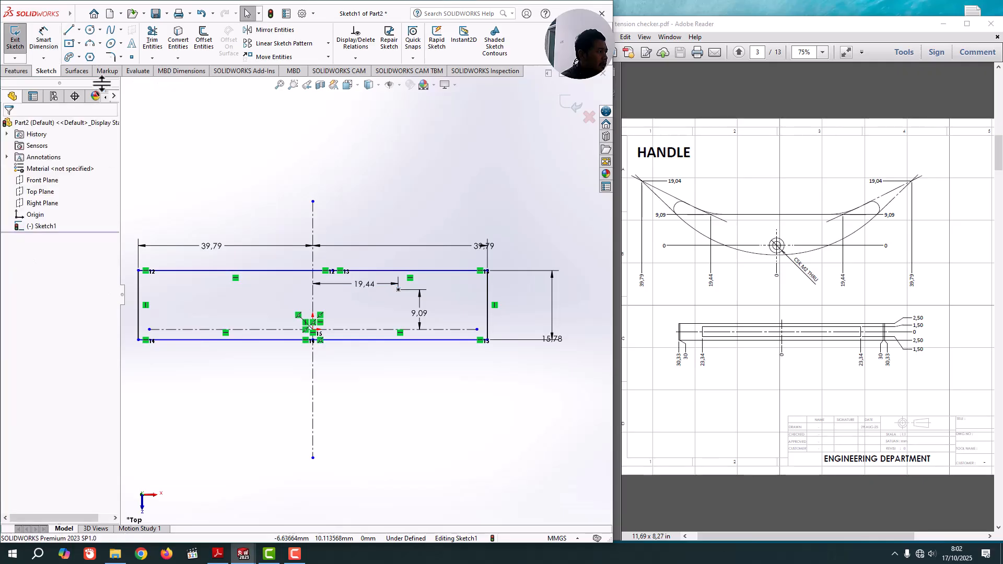
Step: Place a sketch point inside the rectangle about 29.1 mm left of the origin and make it horizontal with the existing point
left_click(132, 56)
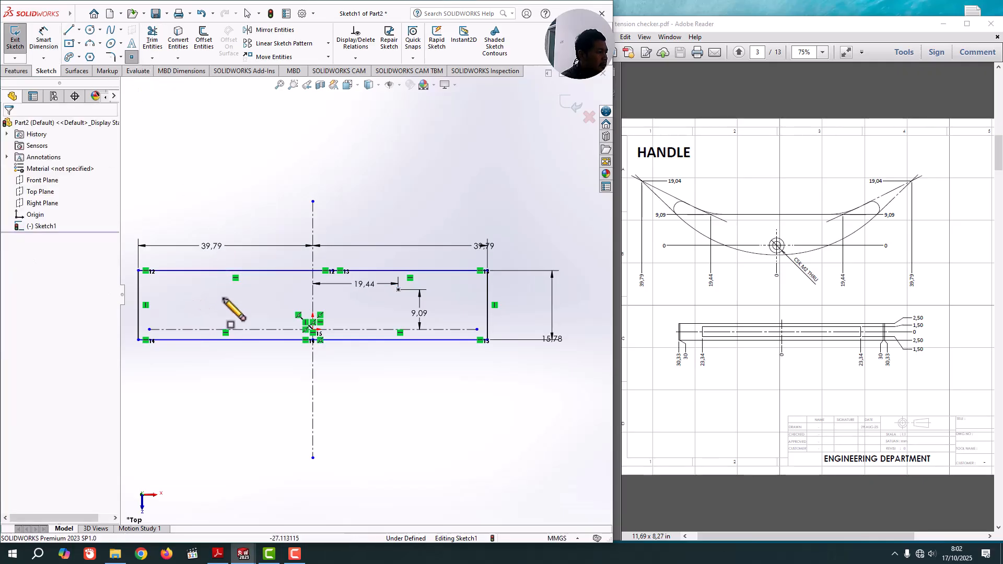
left_click(185, 289)
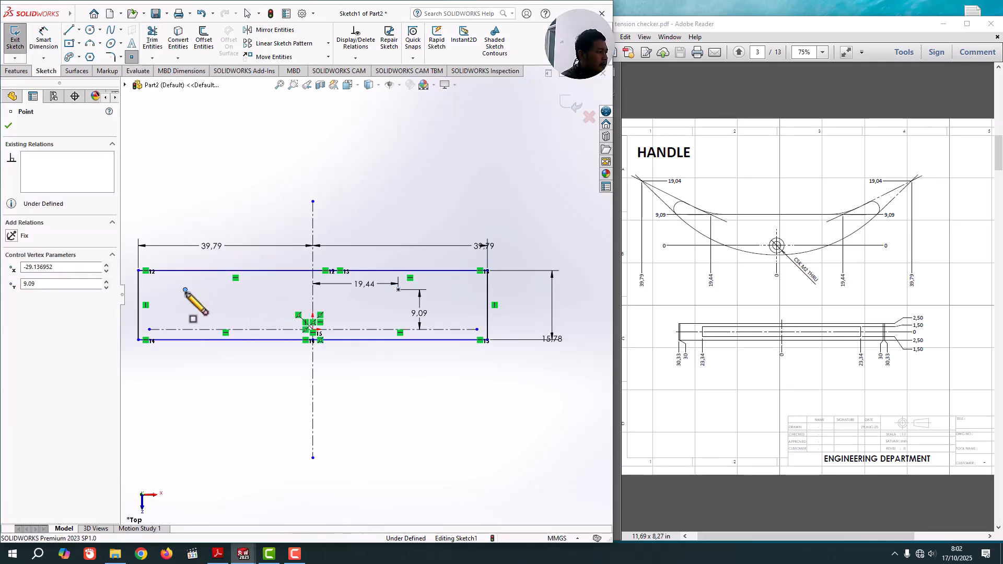
key("Escape")
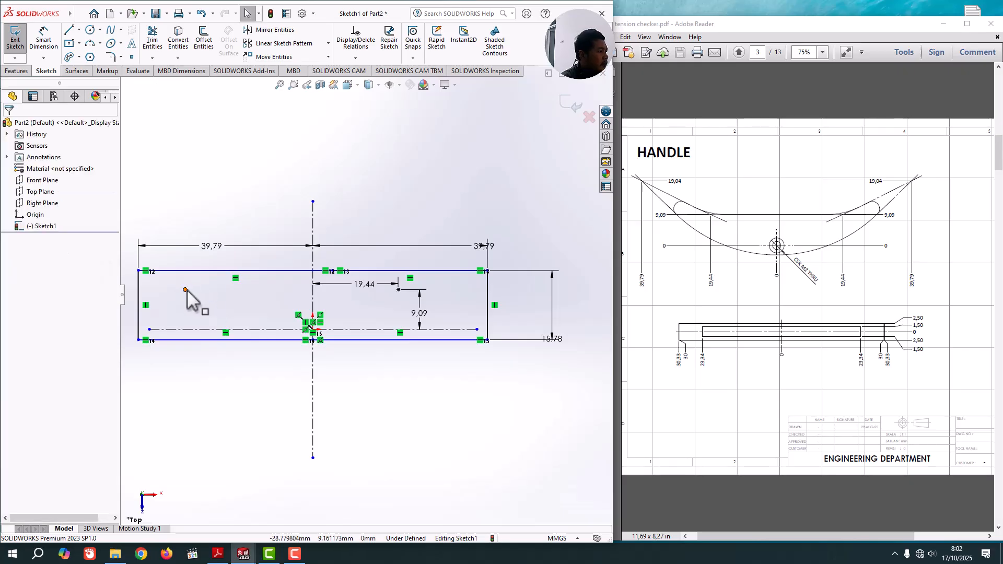
left_click(184, 290)
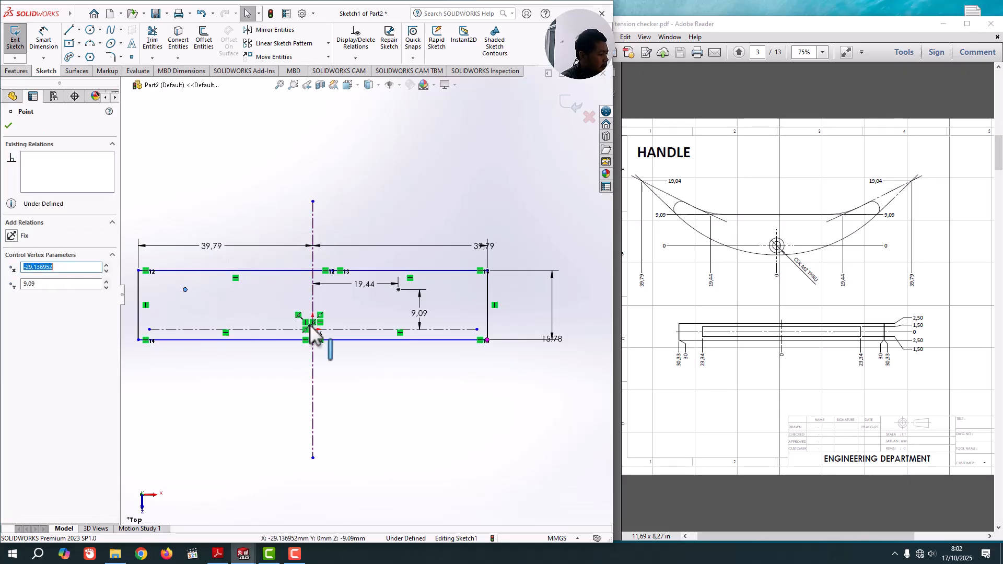
left_click(398, 289, "ctrl")
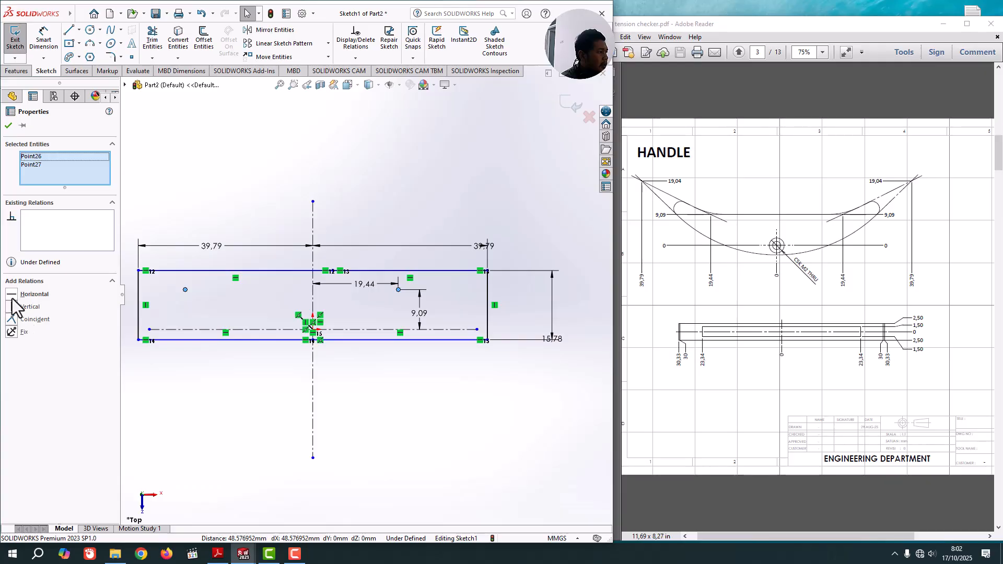
left_click(363, 431)
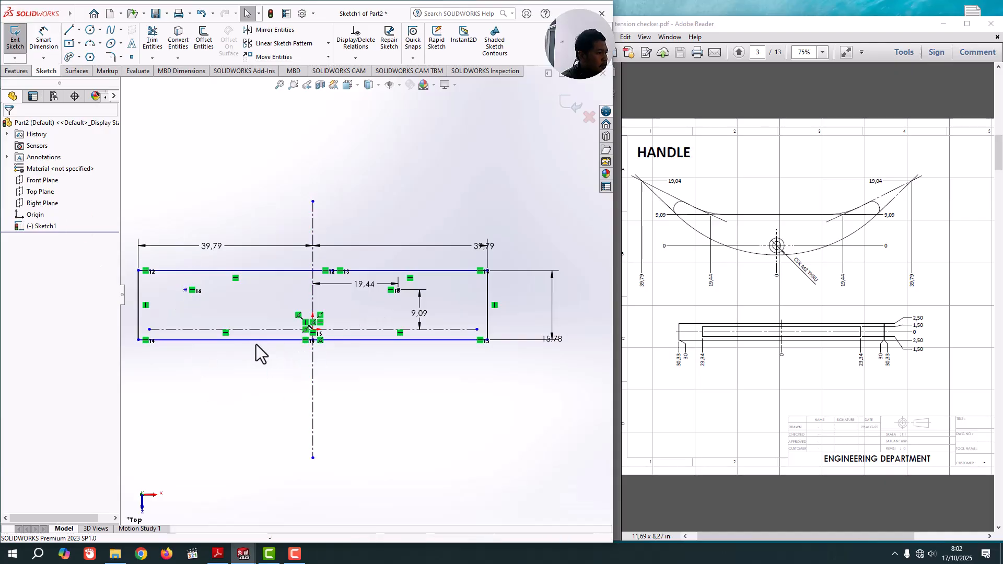
Step: Dimension the left sketch point's horizontal distance from the vertical centerline as 19.44 mm
left_click(47, 51)
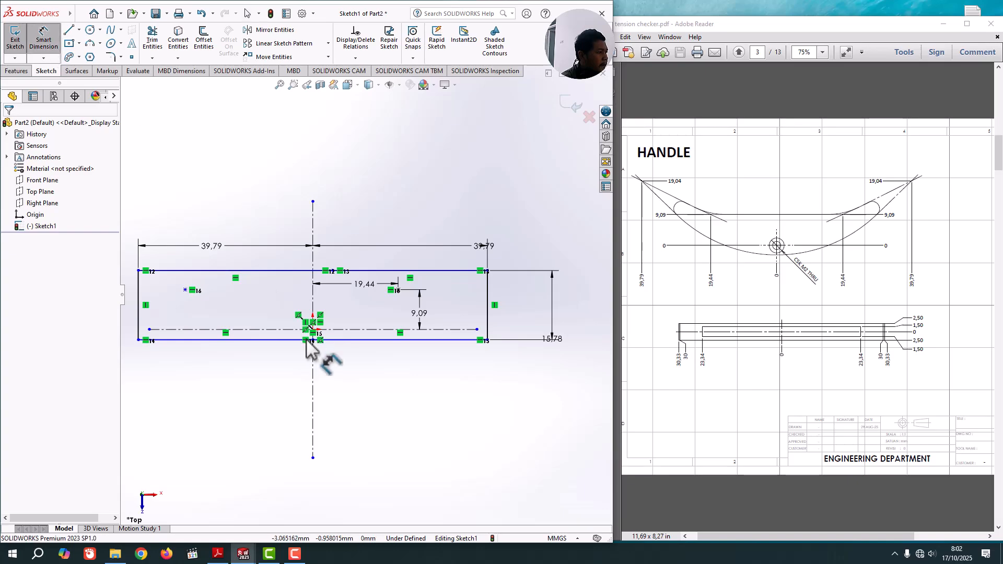
left_click(313, 302)
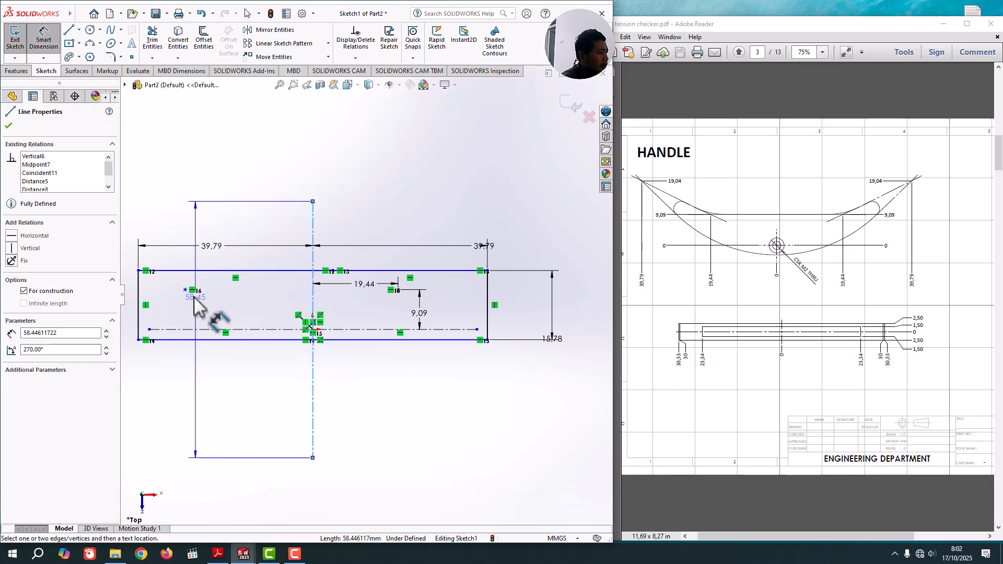
left_click(186, 289)
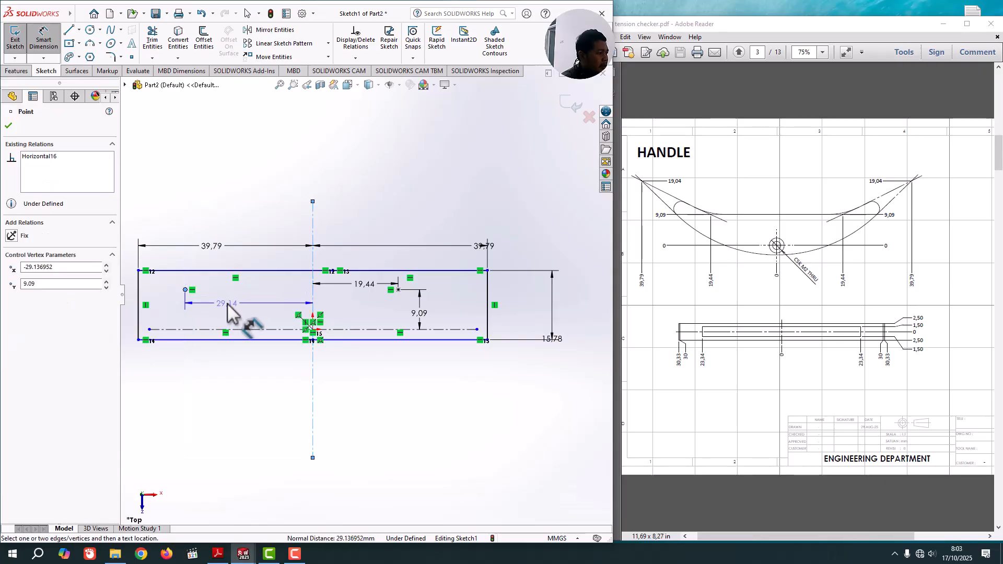
left_click(230, 312)
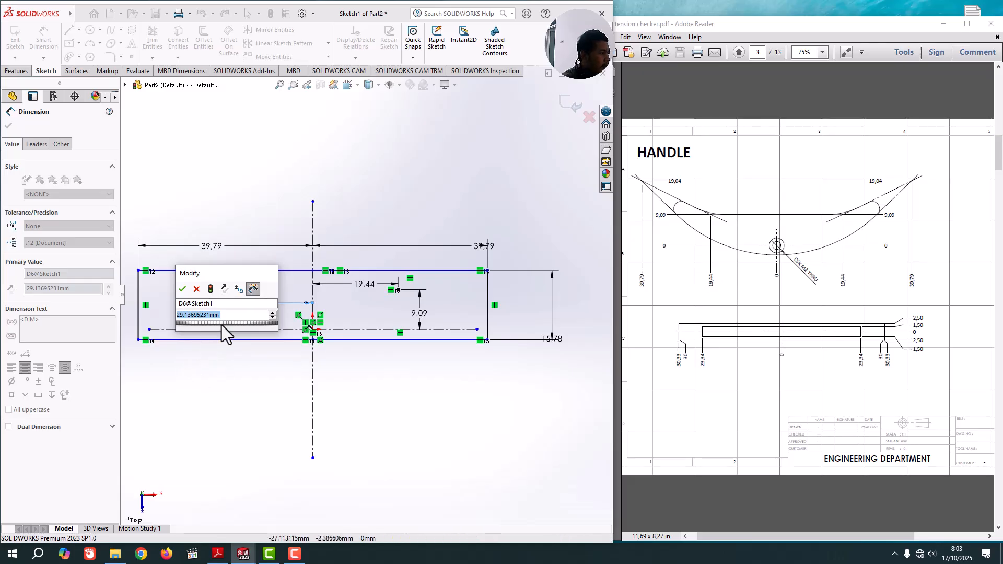
type("19")
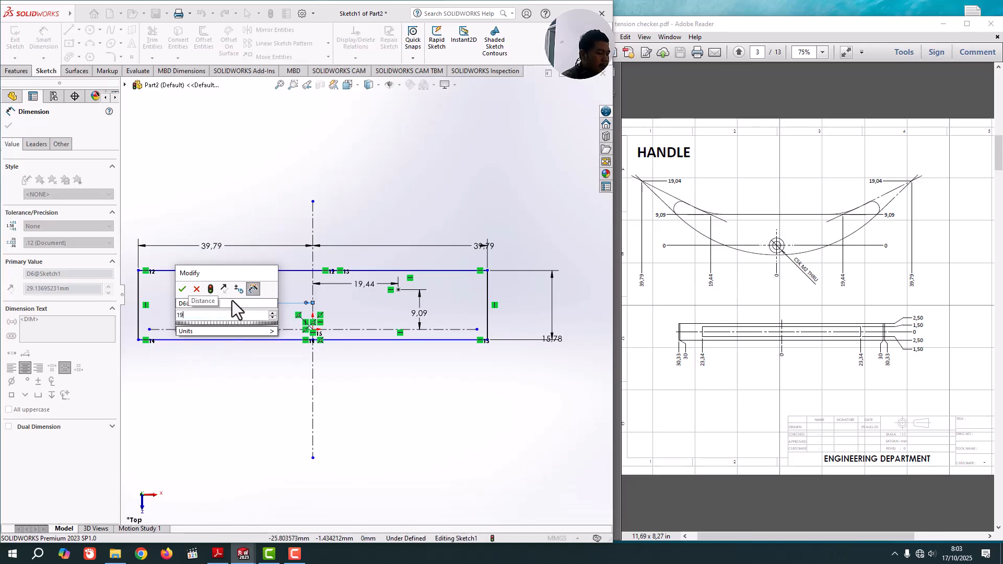
type(".44")
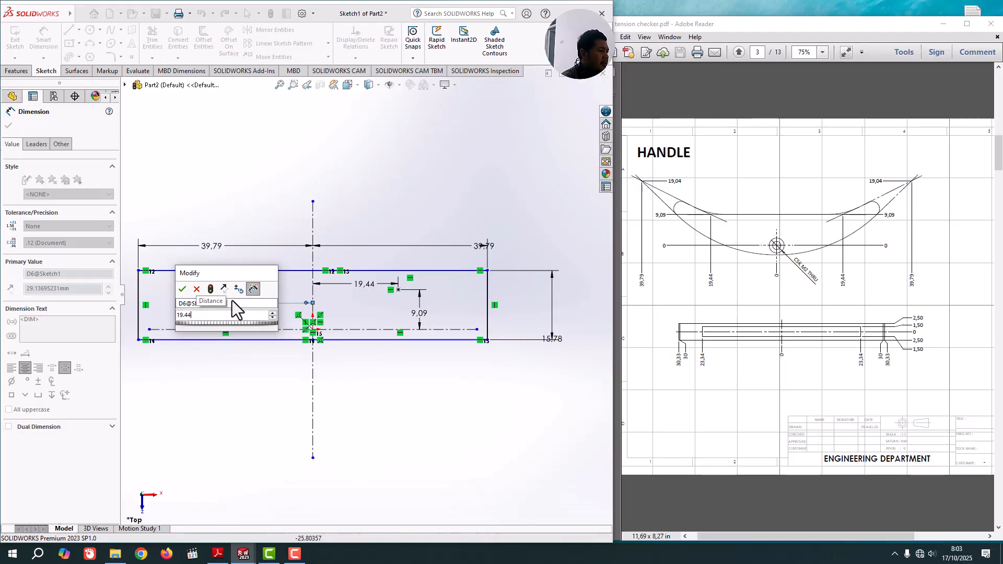
key("Return")
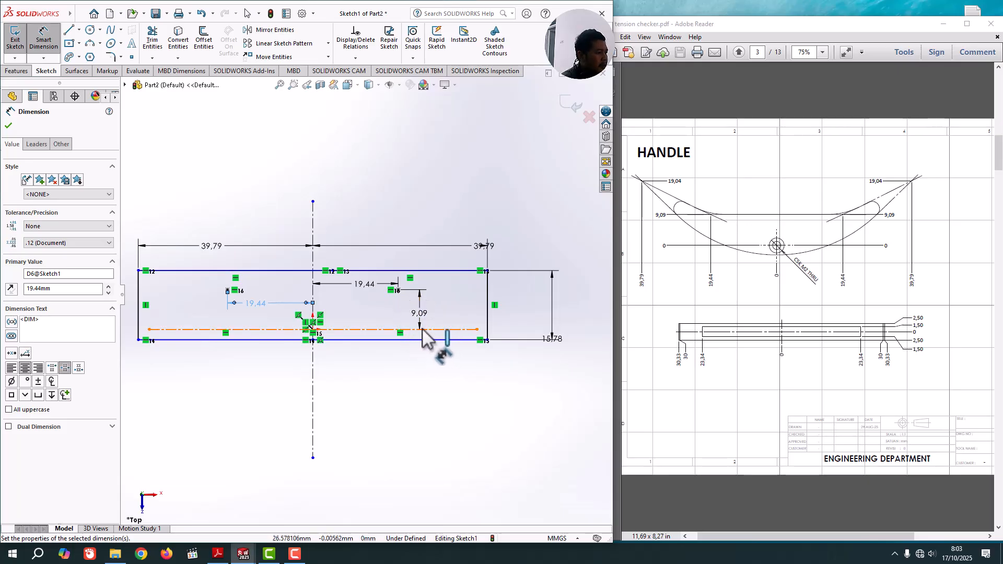
Step: Draw connected lines from the rectangle's upper-left corner through the left and right sketch points to its upper-right corner
left_click(66, 35)
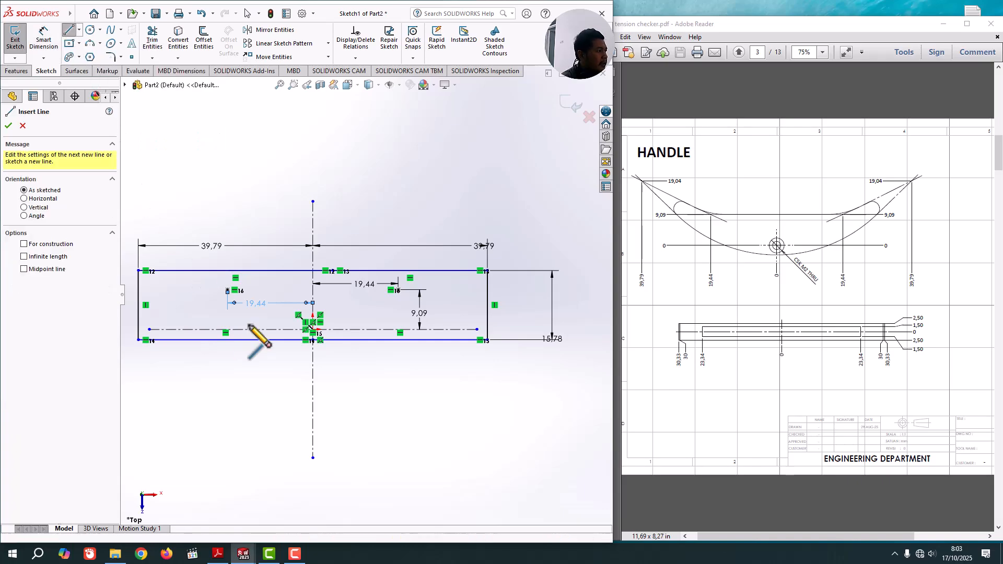
left_click(139, 271)
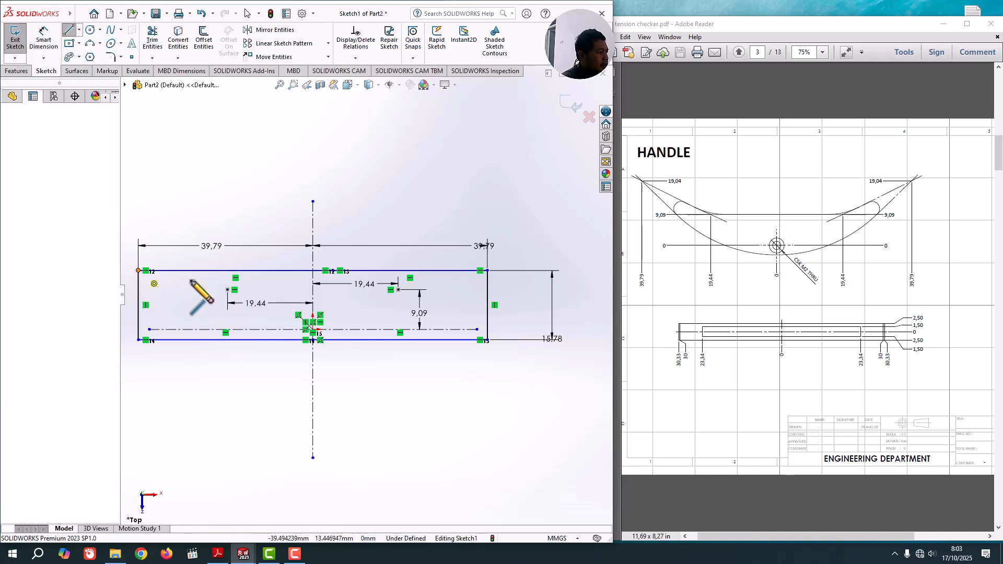
left_click(227, 289)
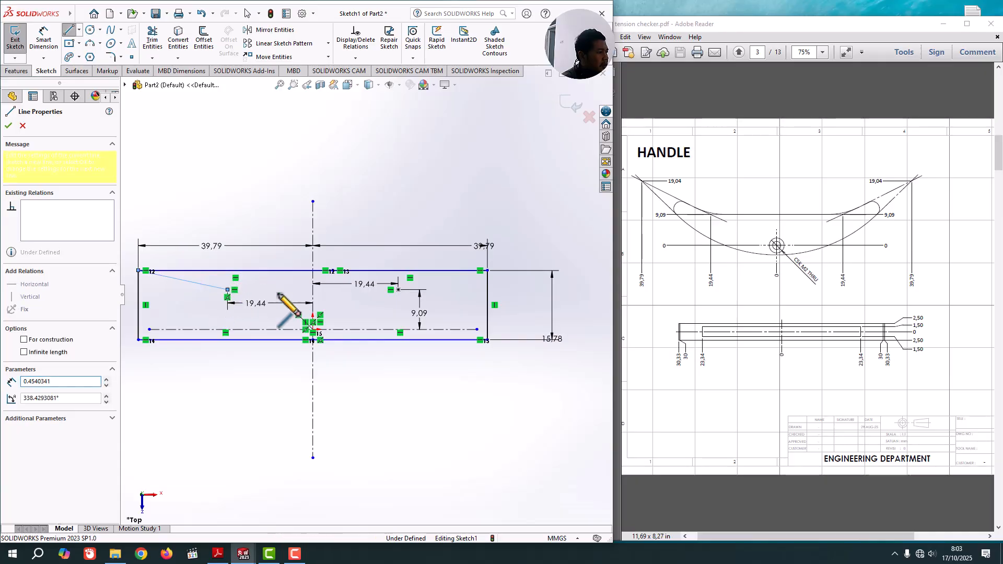
left_click(397, 290)
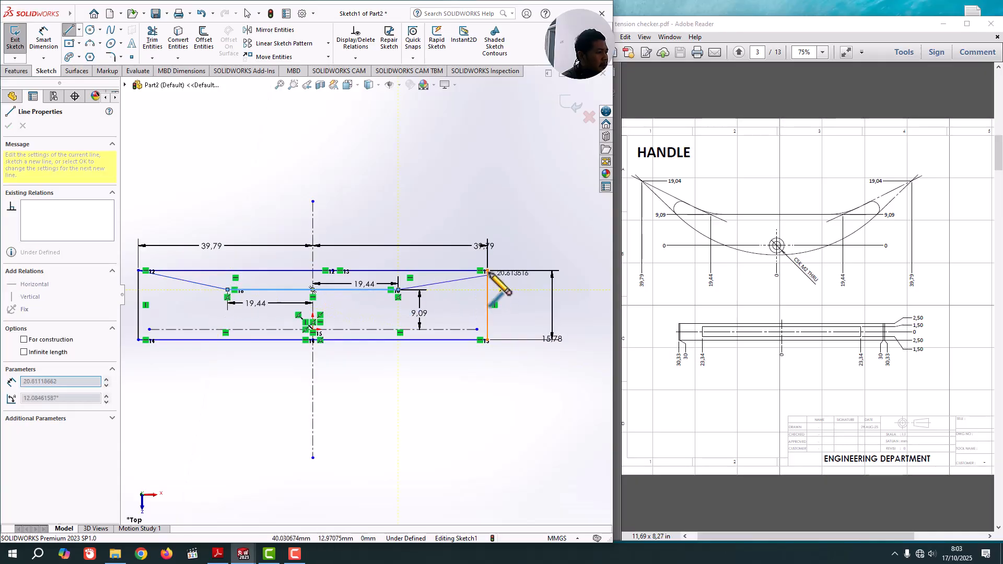
left_click(487, 271)
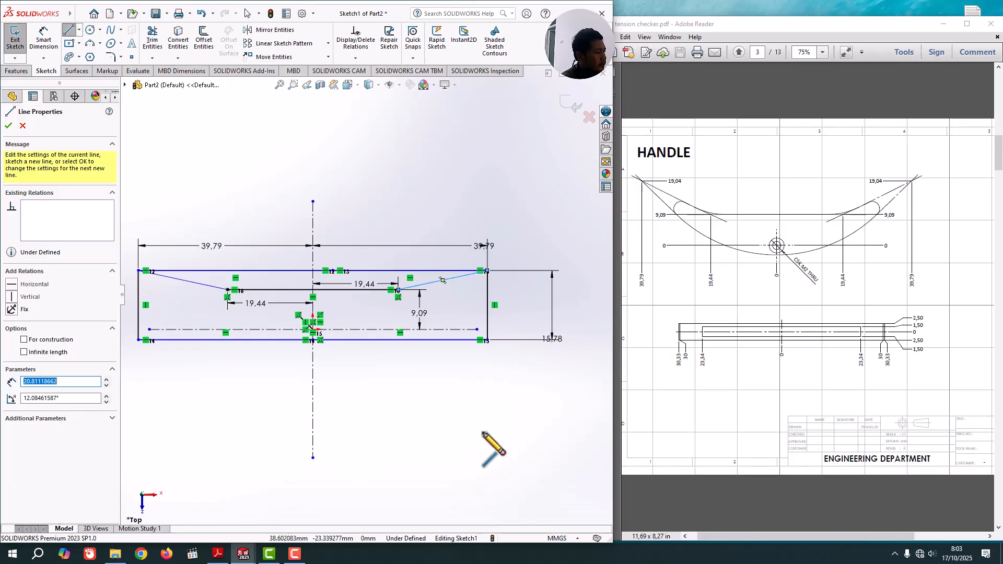
key("Escape")
key("Escape")
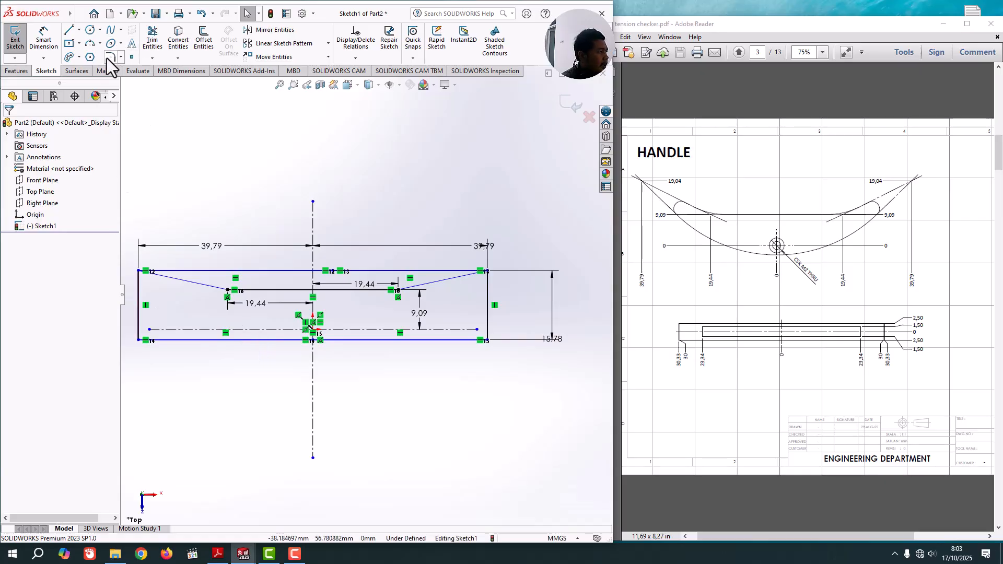
Step: Draw a three-point arc between the rectangle's two upper corners, passing through the lower edge at the vertical centerline
left_click(89, 43)
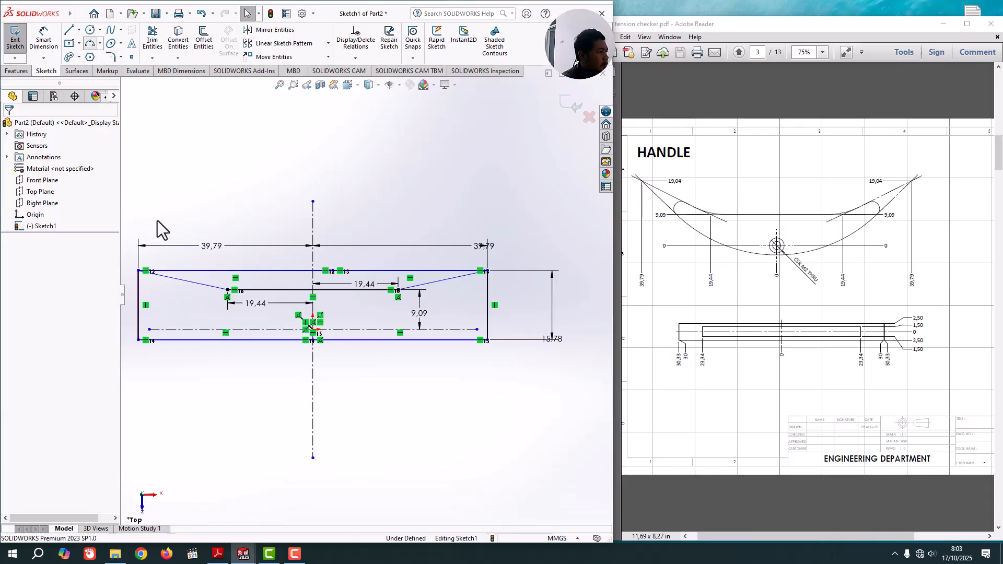
left_click(138, 270)
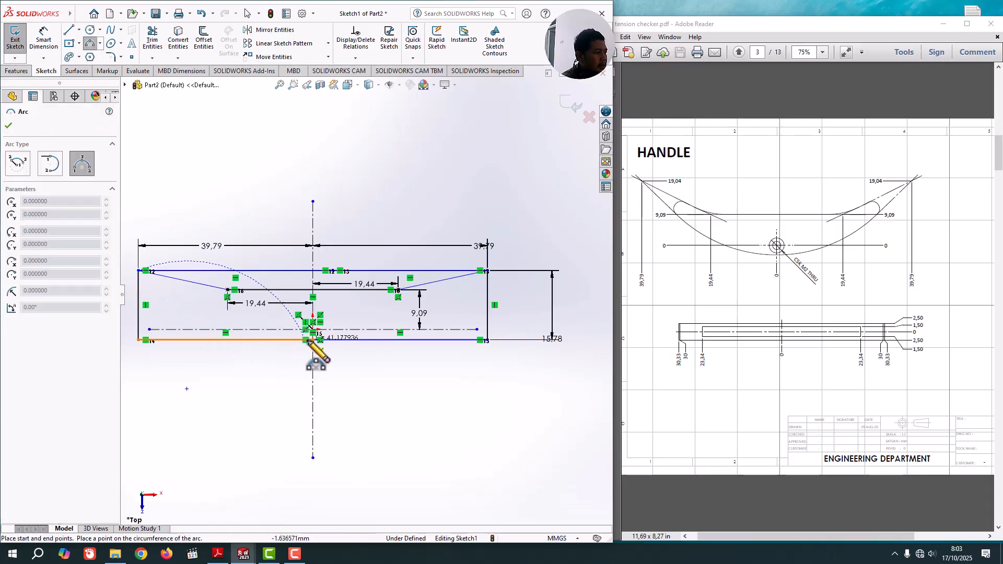
left_click(487, 271)
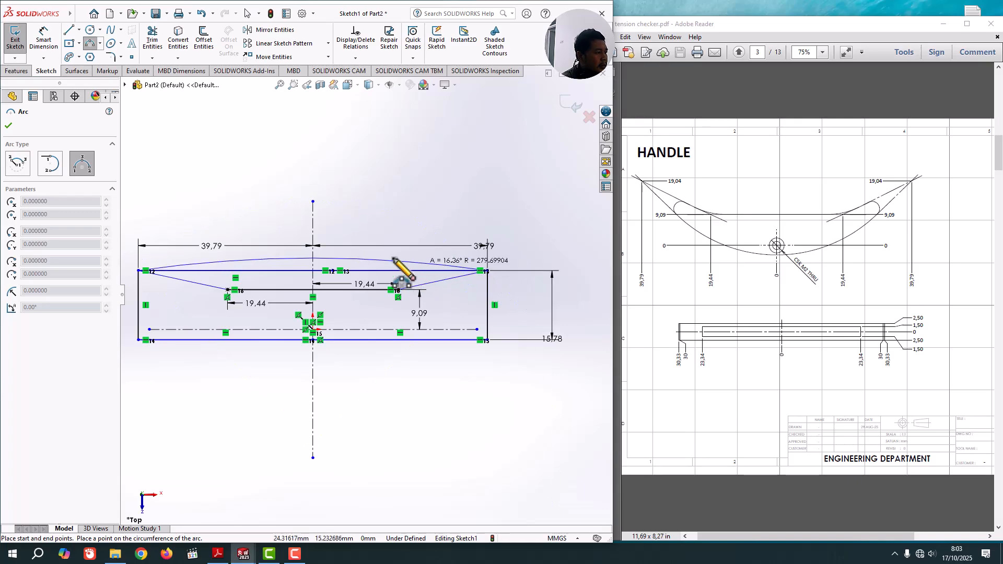
left_click(316, 340)
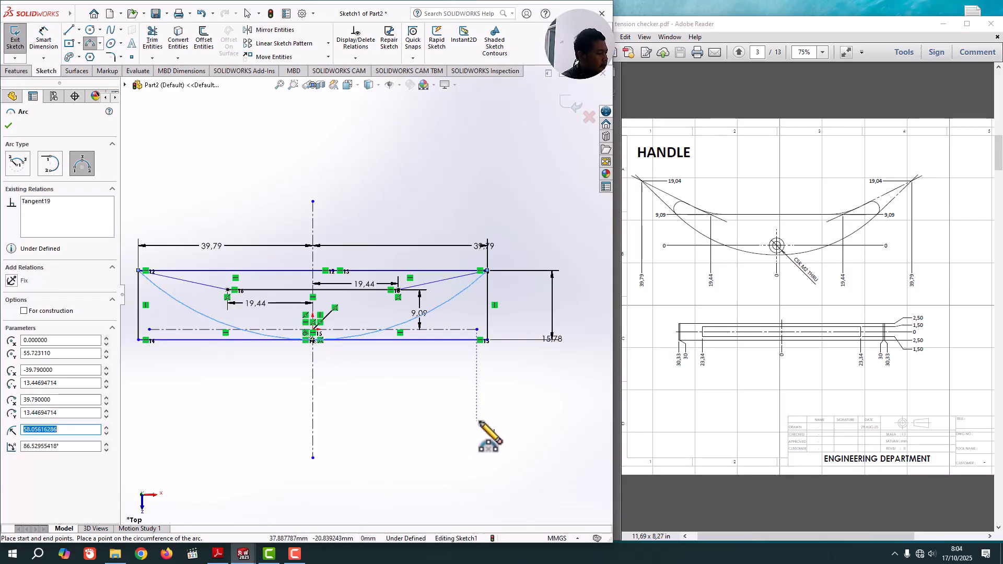
key("Escape")
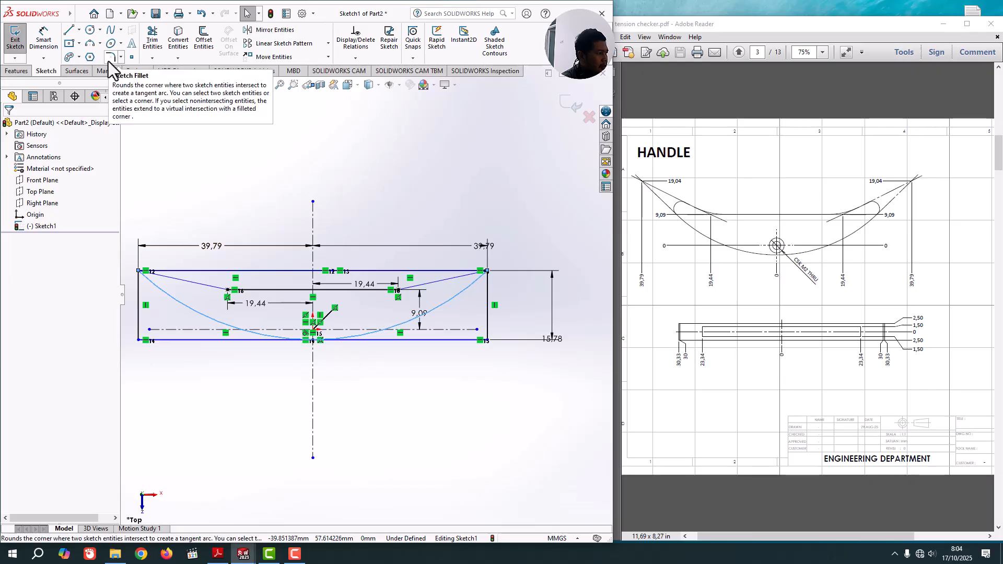
Step: Try to apply a 10 mm sketch fillet between the arc and the left sloped line
left_click(179, 288)
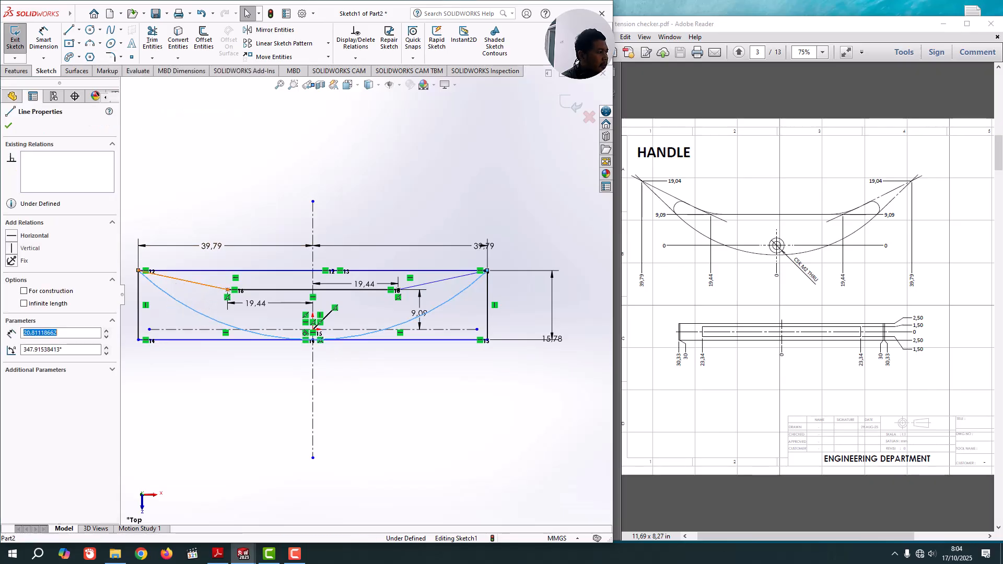
left_click(167, 300)
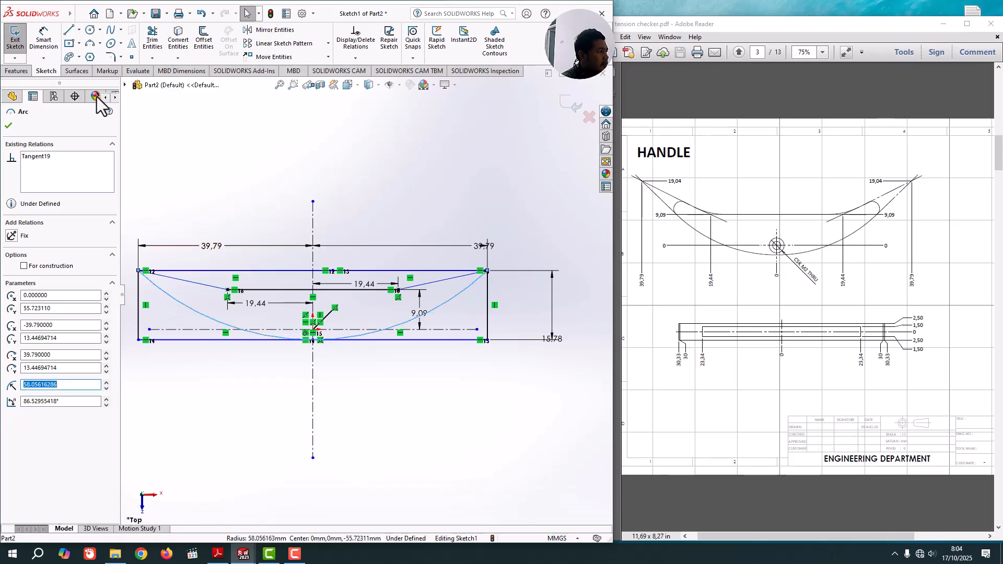
left_click(110, 57)
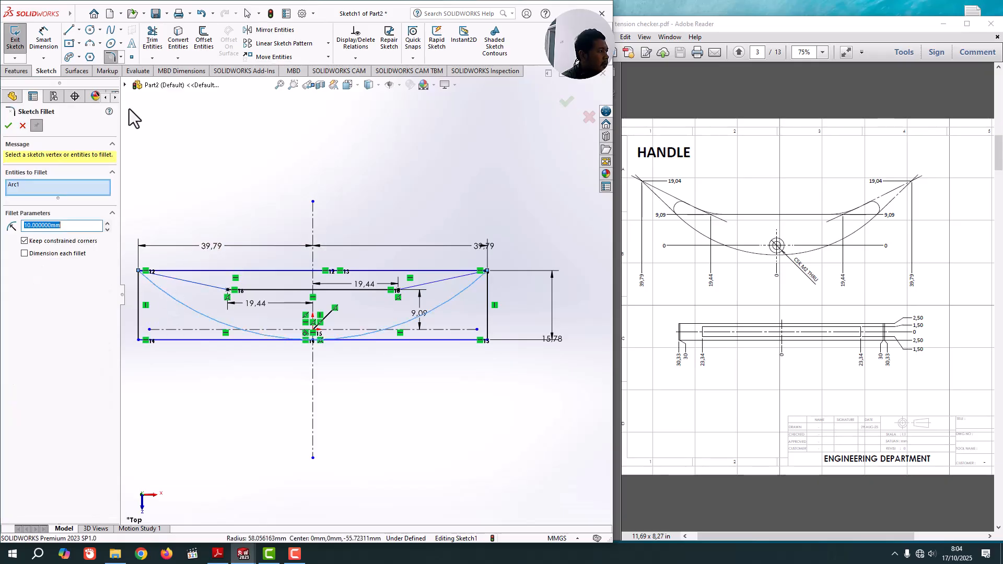
left_click(183, 282)
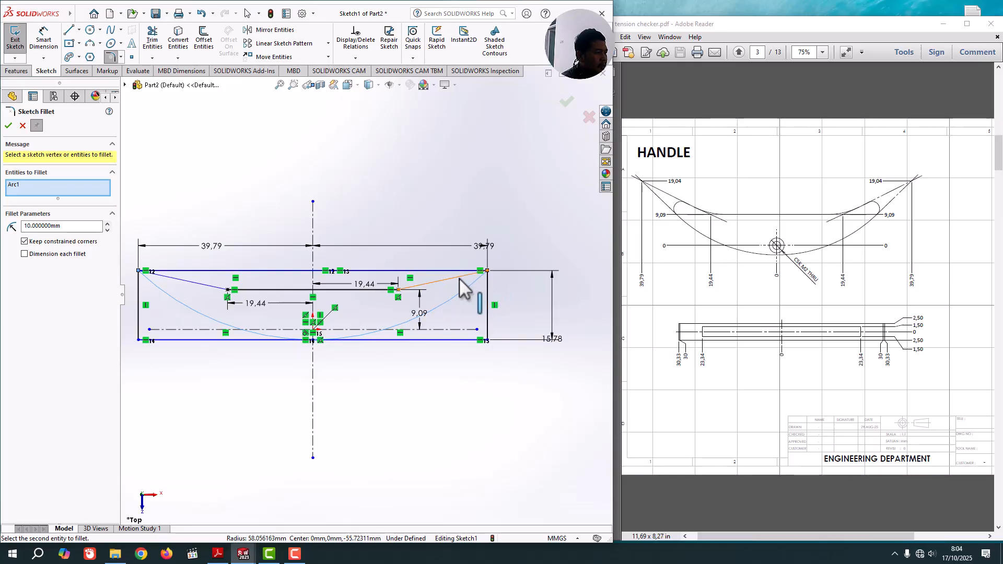
left_click(8, 125)
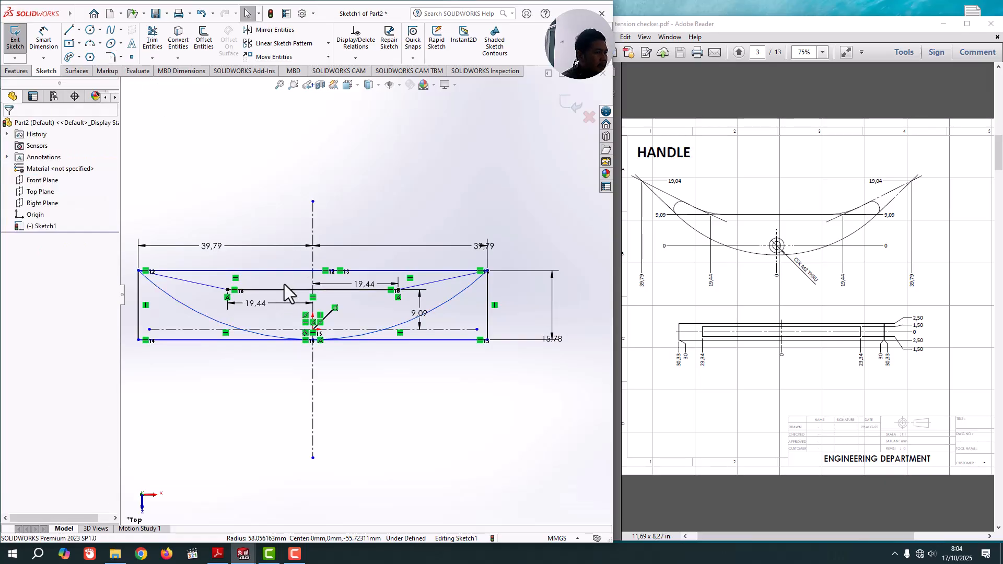
Step: Fillet the corner between the left sloped line and the inner horizontal line with a 20 mm radius
scroll(260, 284, "down", 1)
left_click(243, 291)
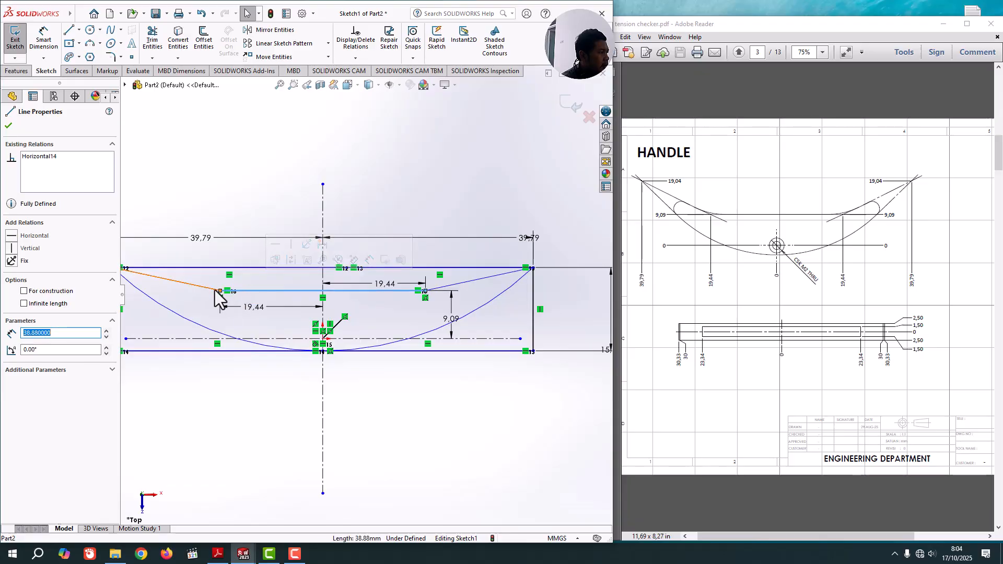
left_click(8, 125)
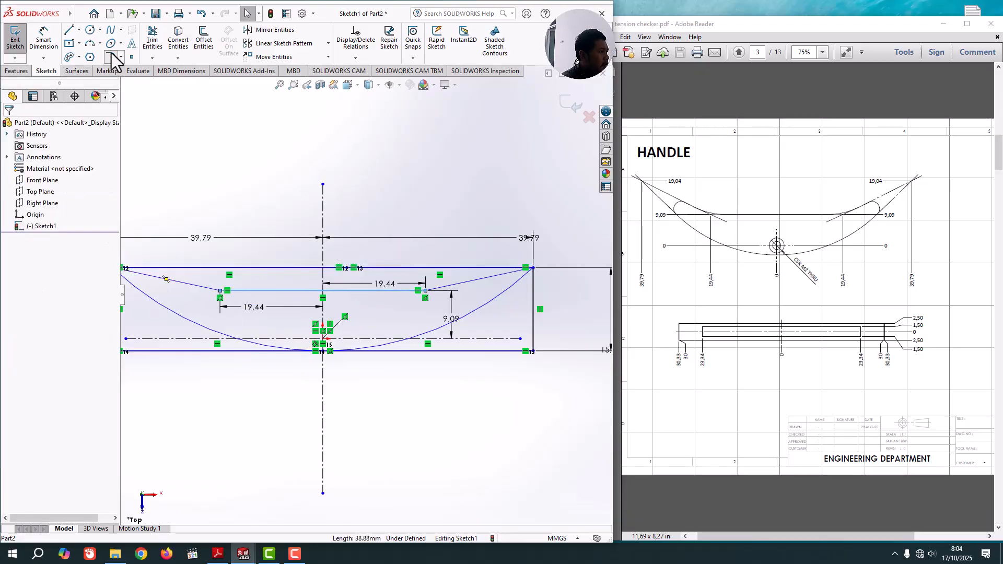
left_click(110, 57)
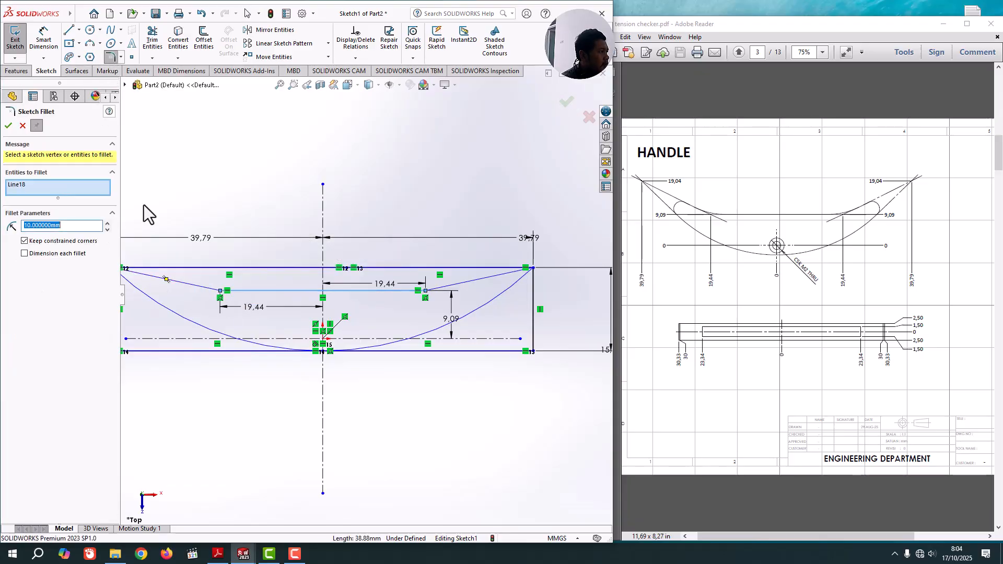
left_click(210, 292)
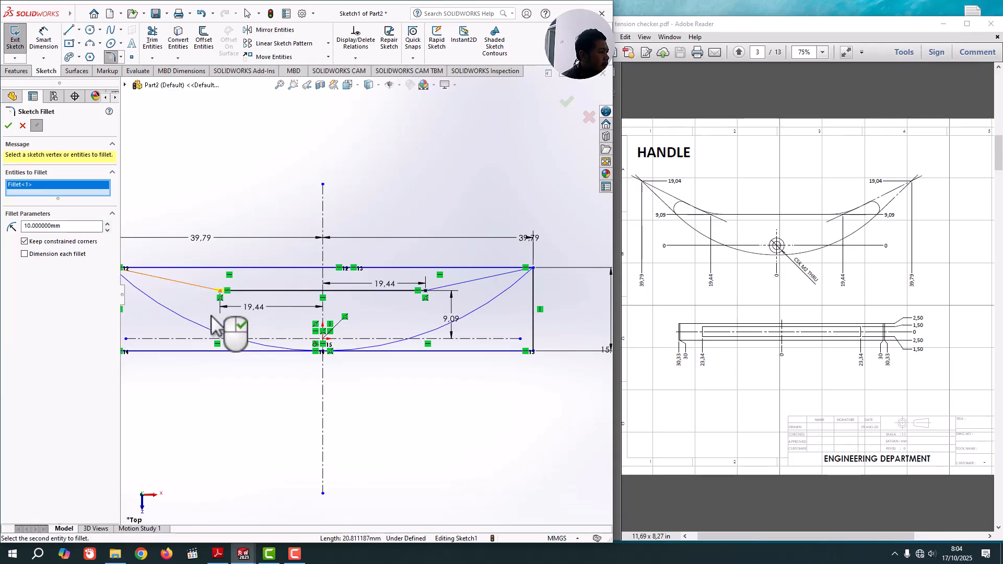
left_click(106, 225)
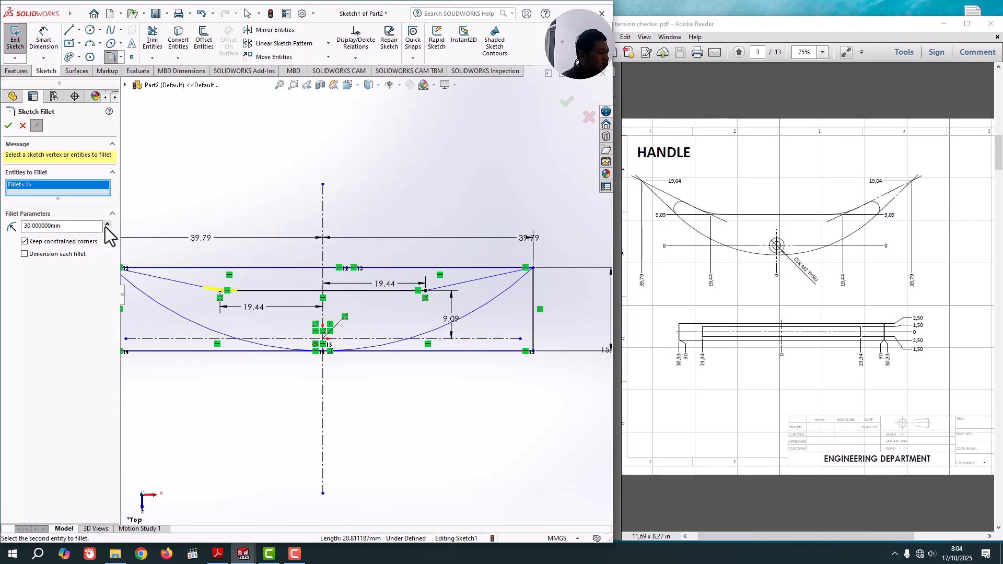
left_click(107, 225)
left_click(8, 126)
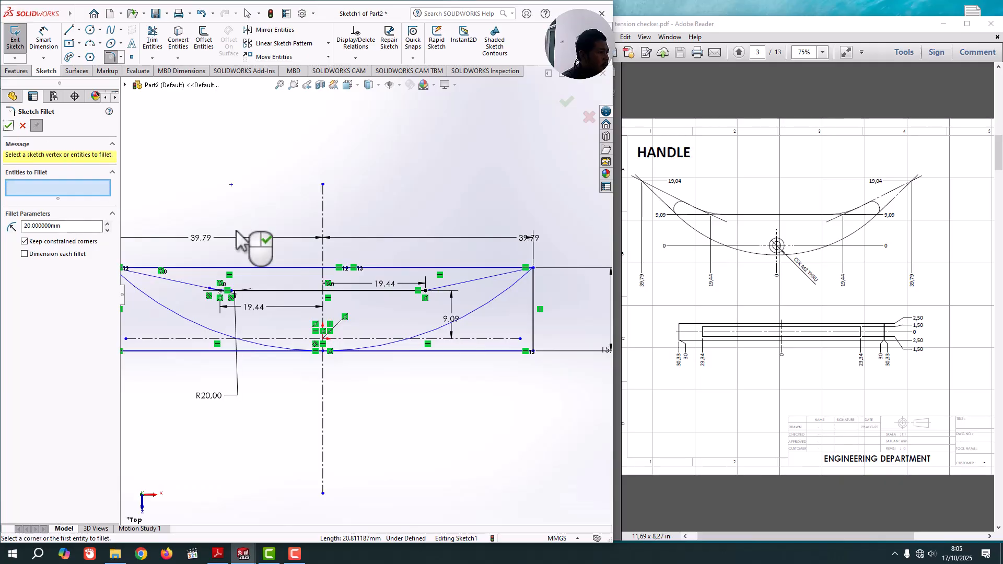
Step: Fillet the corner between the inner horizontal line and the right sloped line with a 20 mm radius
left_click(400, 291)
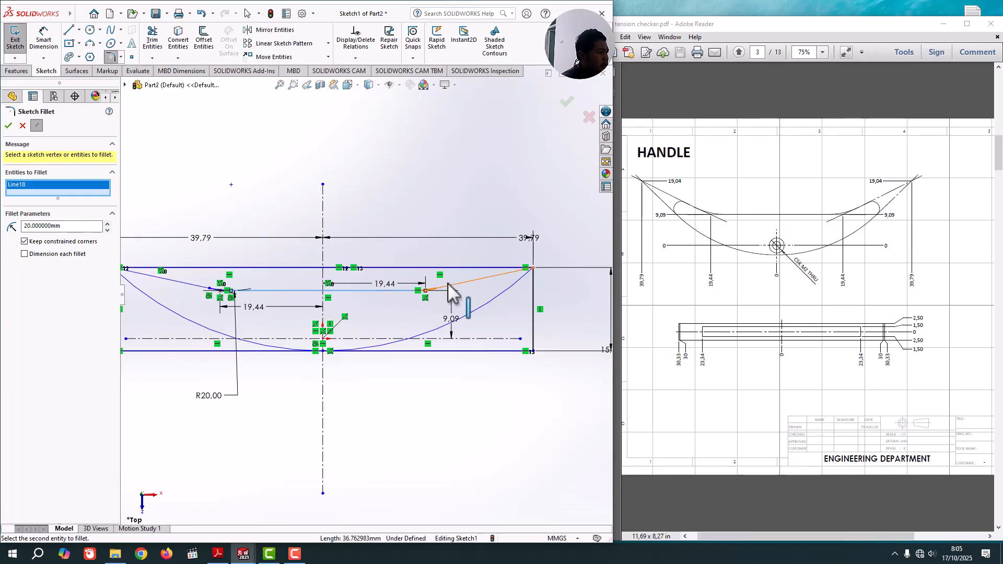
left_click(449, 286)
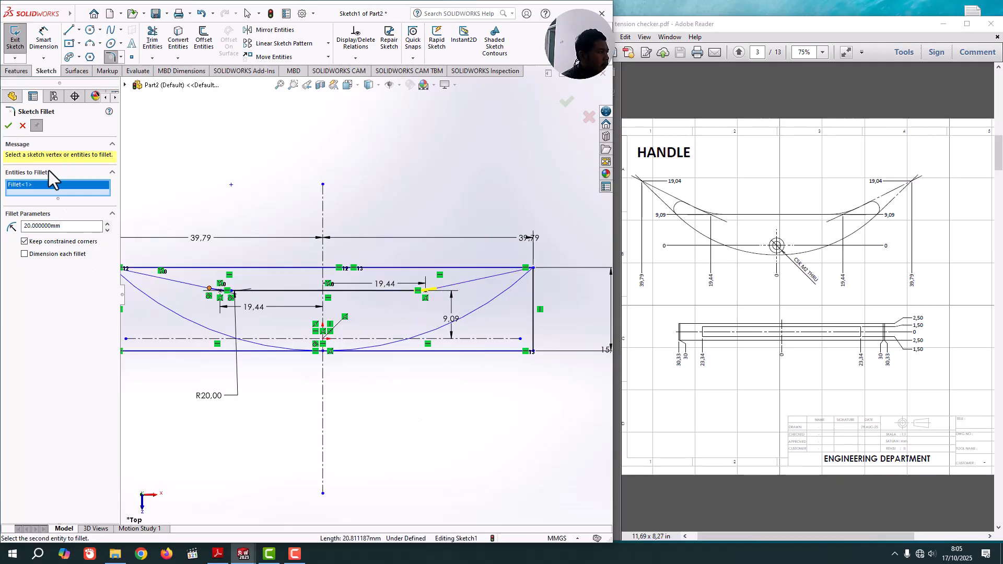
left_click(8, 125)
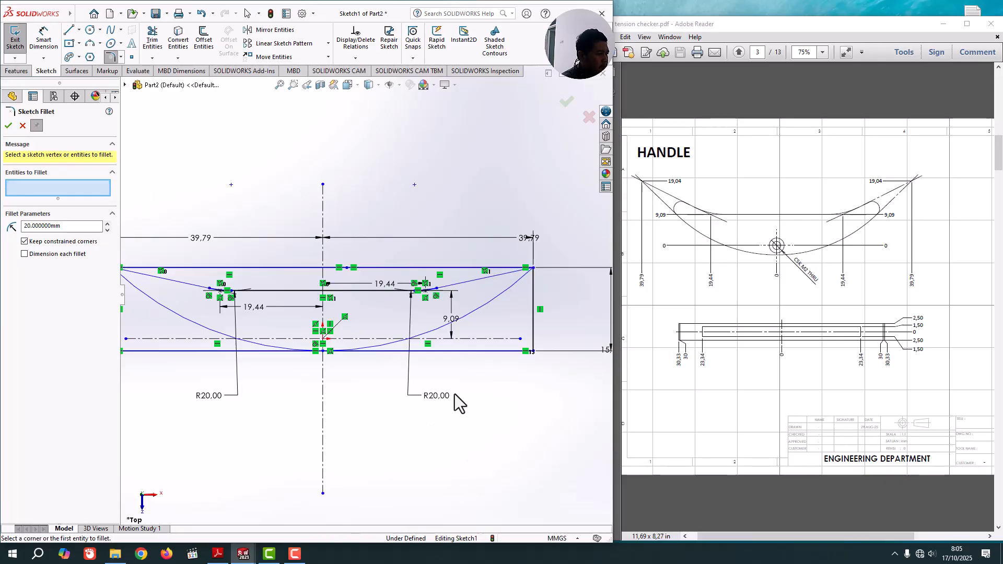
scroll(450, 377, "up", 3)
scroll(447, 378, "up", 1)
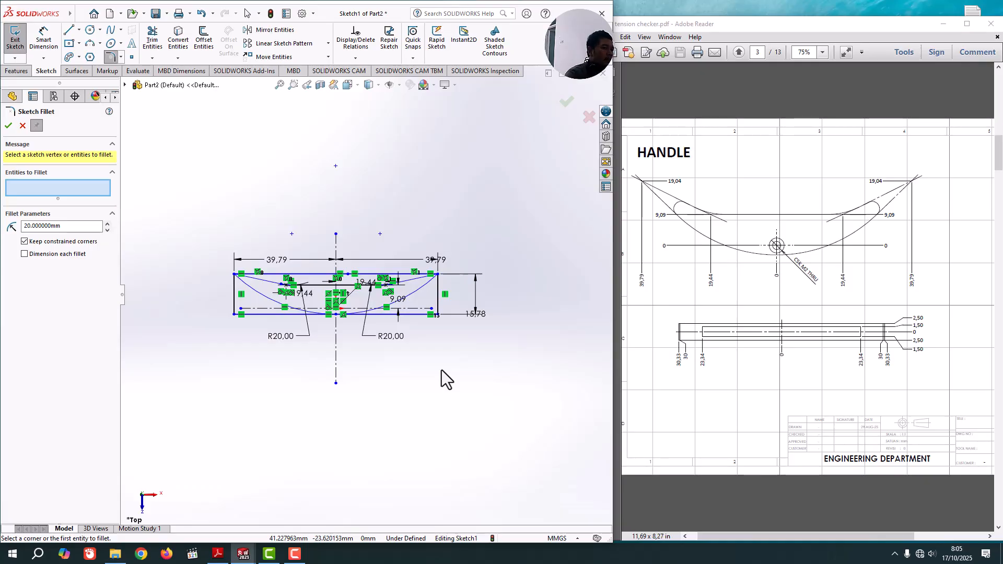
scroll(427, 299, "down", 4)
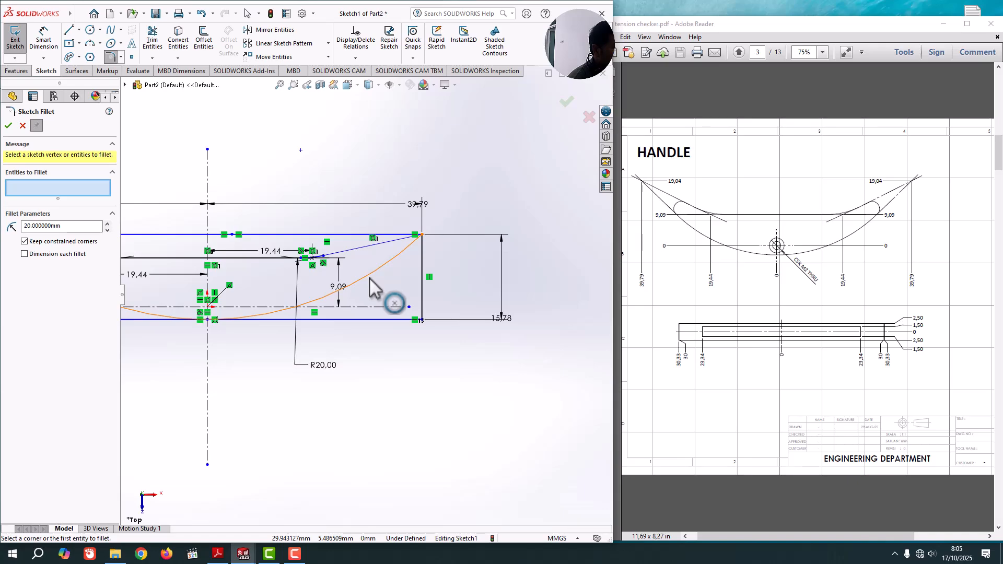
scroll(374, 286, "up", 2)
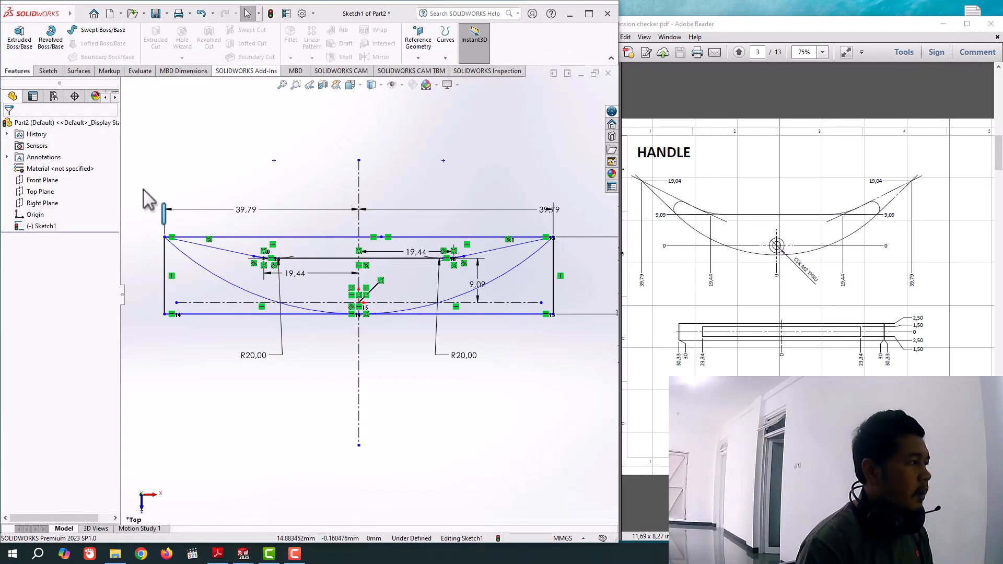
Step: Place a sketch point on the right sloped line and dimension it 27 mm from the vertical centerline
left_click(48, 71)
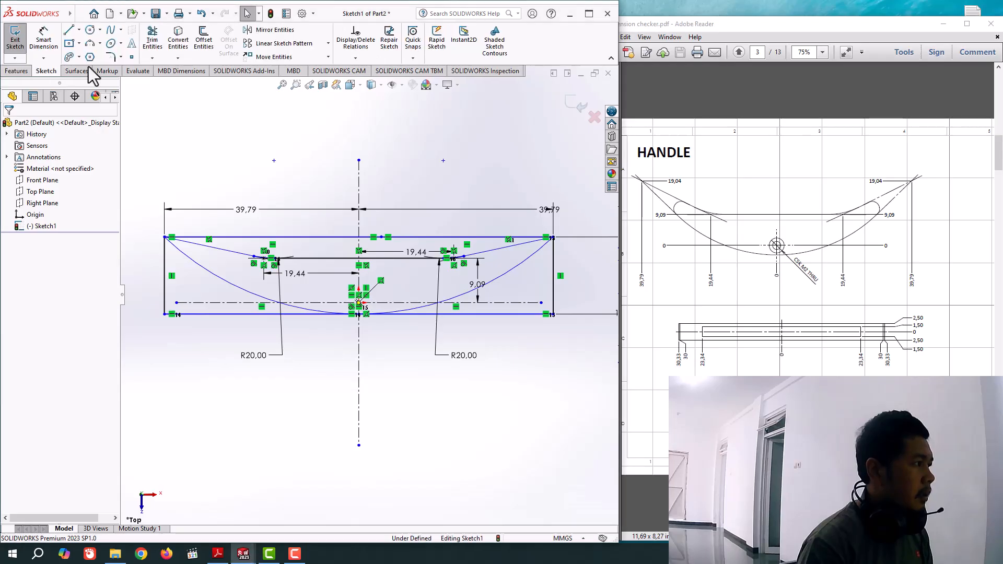
left_click(133, 57)
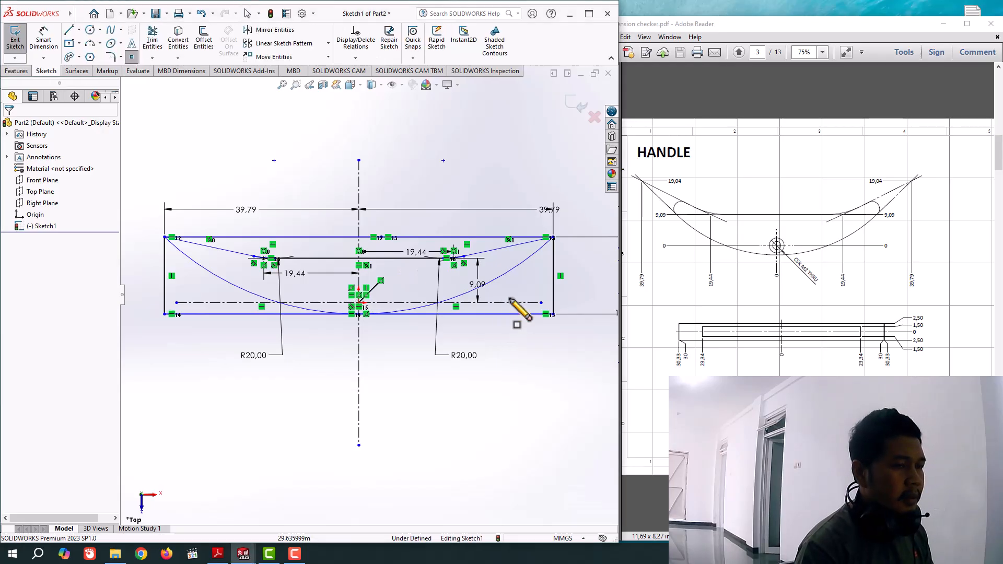
left_click(517, 245)
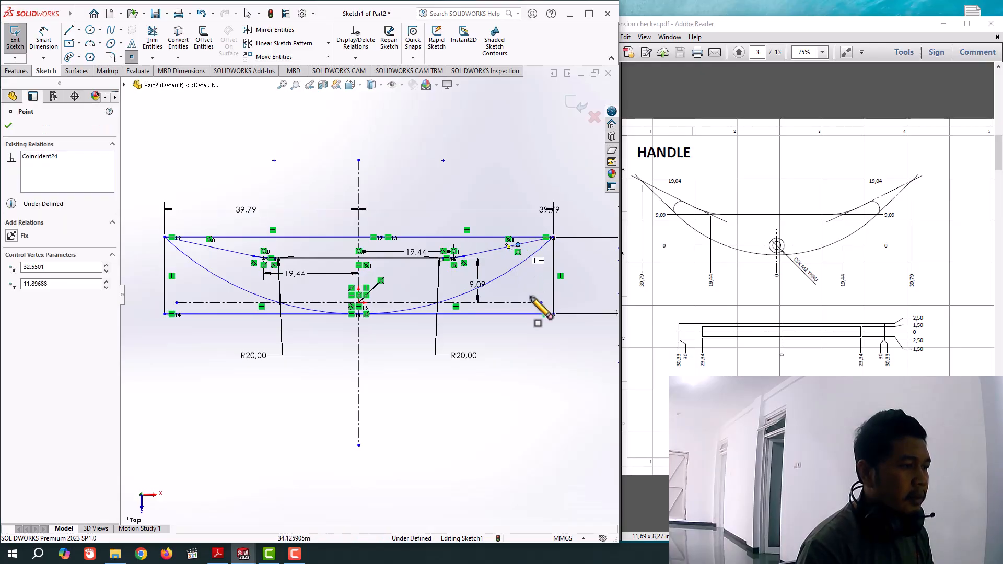
left_click(9, 125)
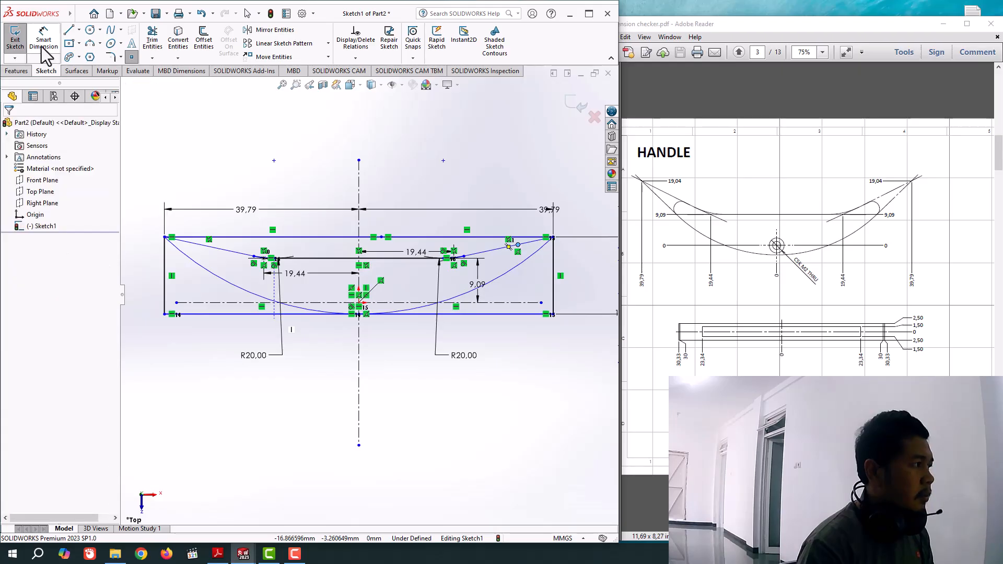
left_click(43, 41)
left_click(519, 245)
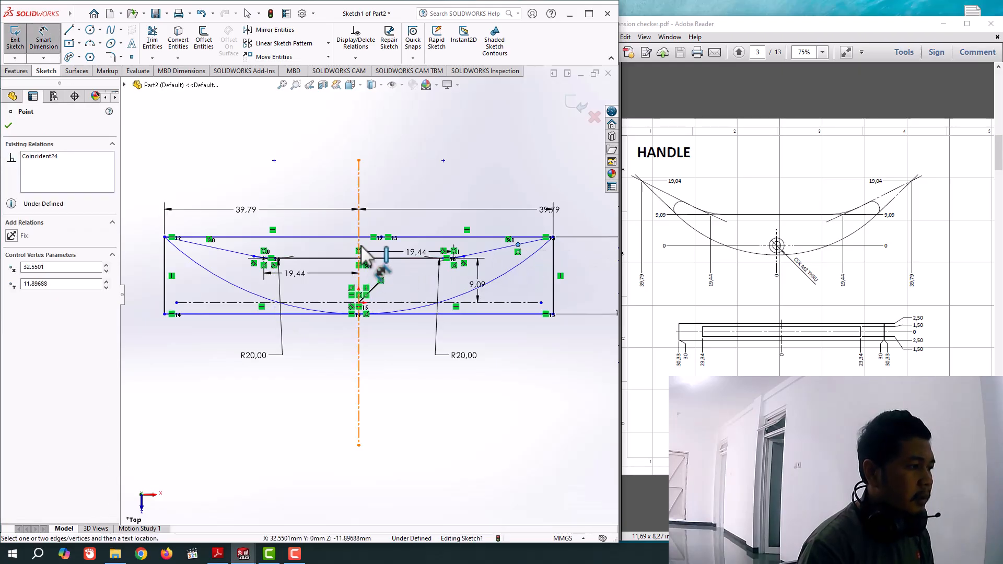
left_click(358, 273)
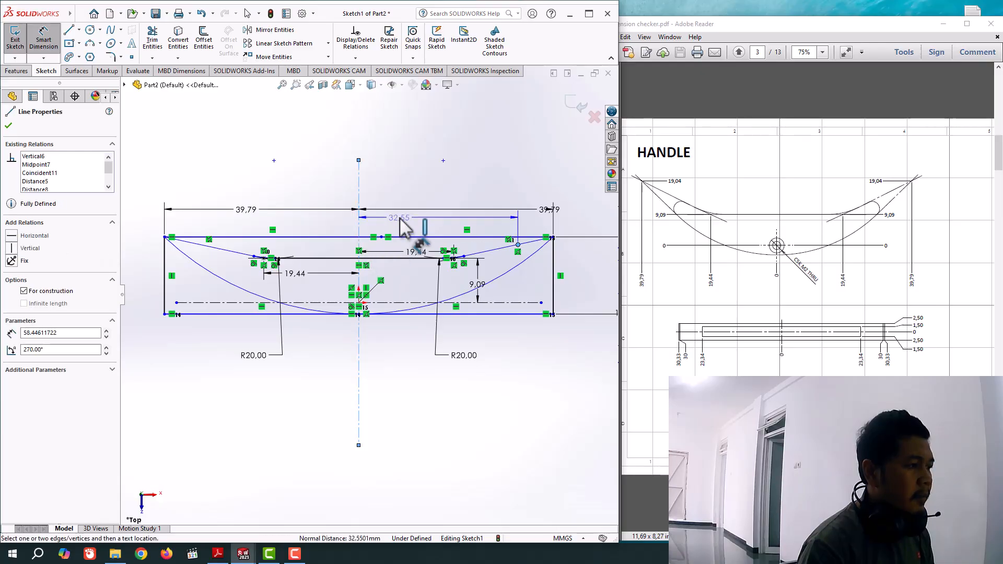
left_click(400, 218)
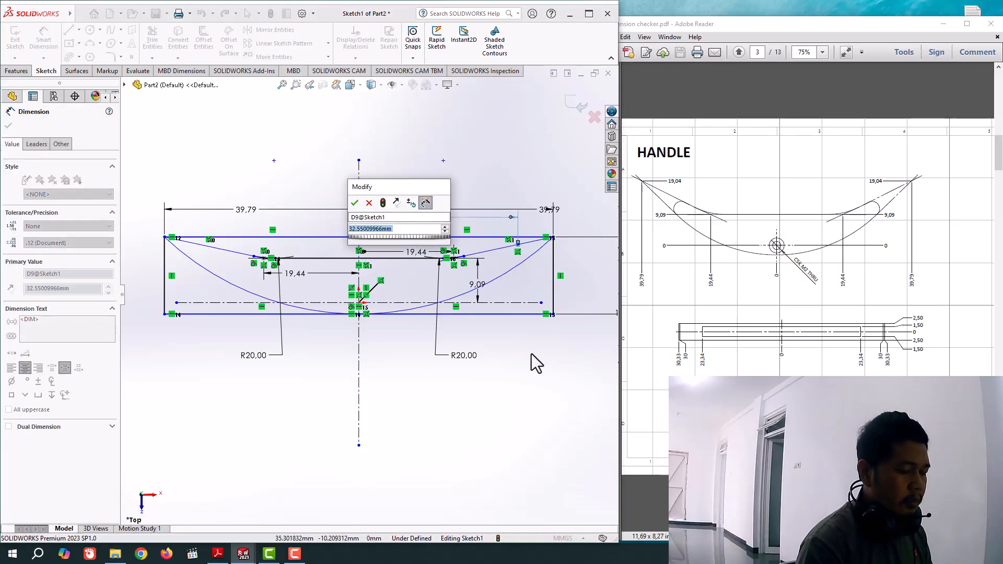
type("27")
key("Return")
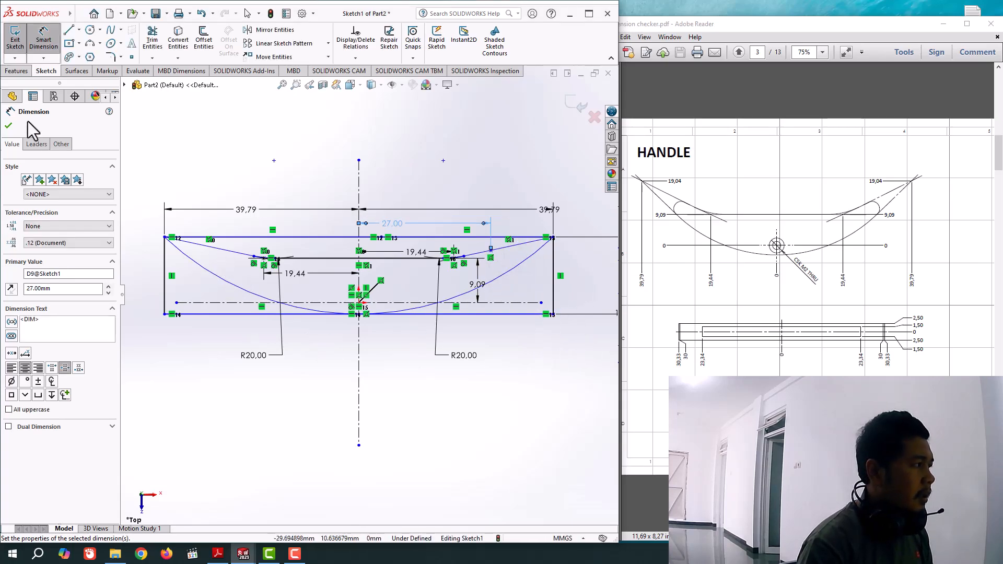
left_click(9, 125)
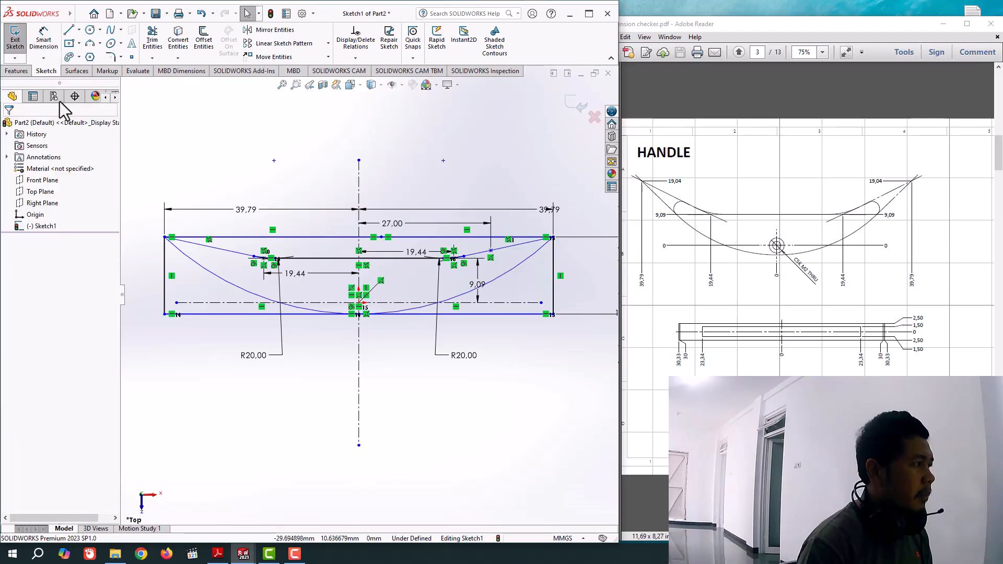
Step: Place a sketch point on the left sloped line and dimension it 27 mm from the vertical centerline
left_click(131, 56)
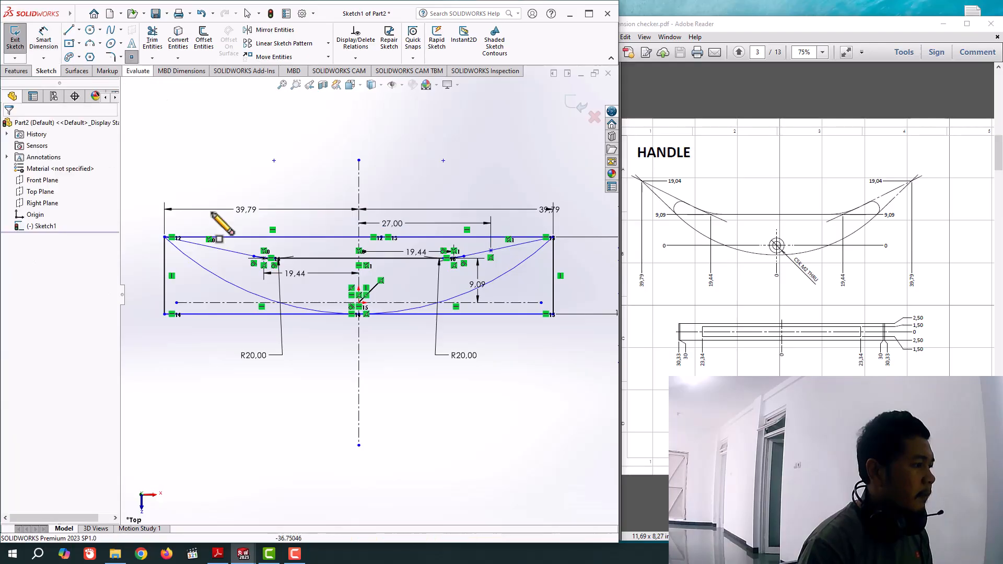
left_click(221, 250)
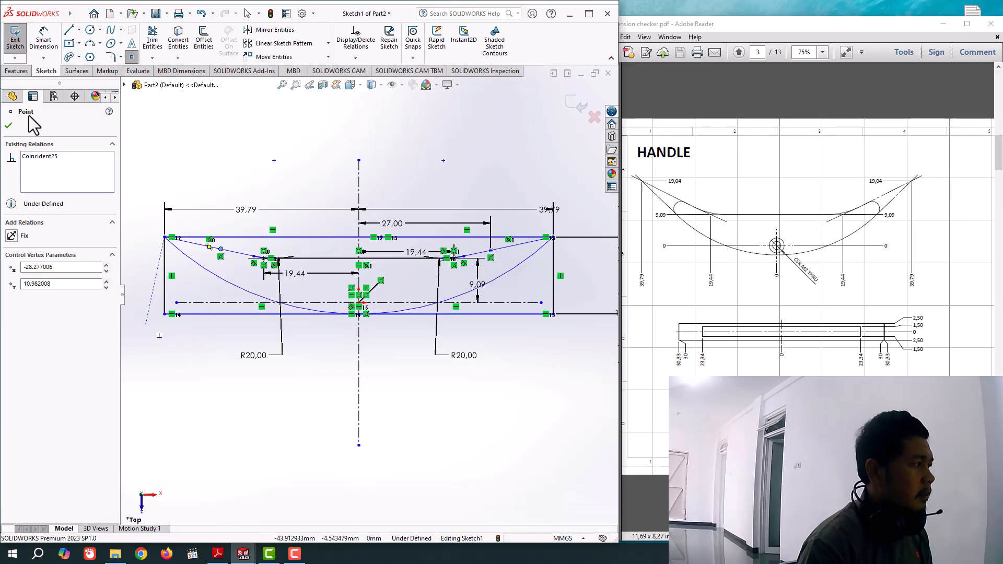
left_click(8, 125)
left_click(43, 39)
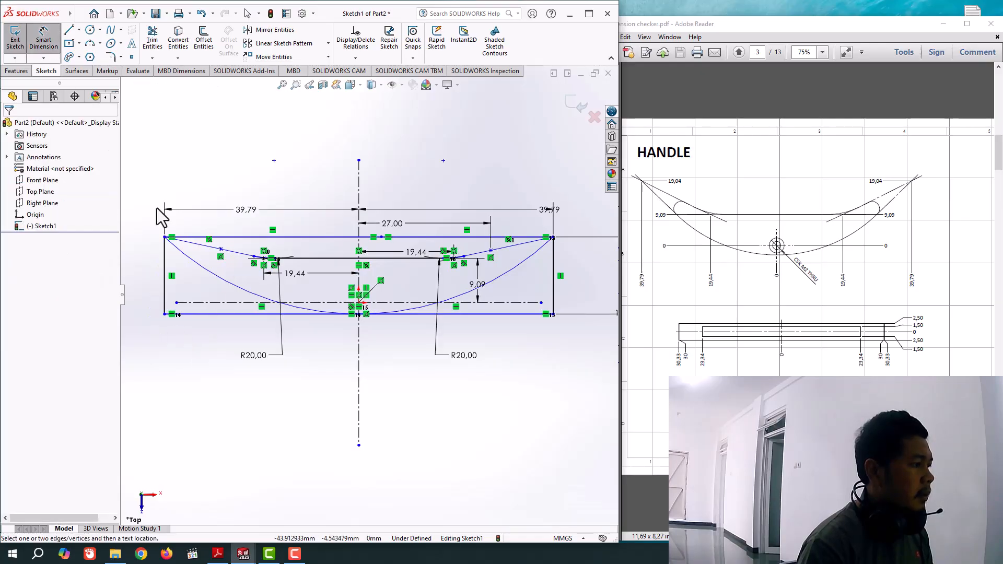
left_click(221, 250)
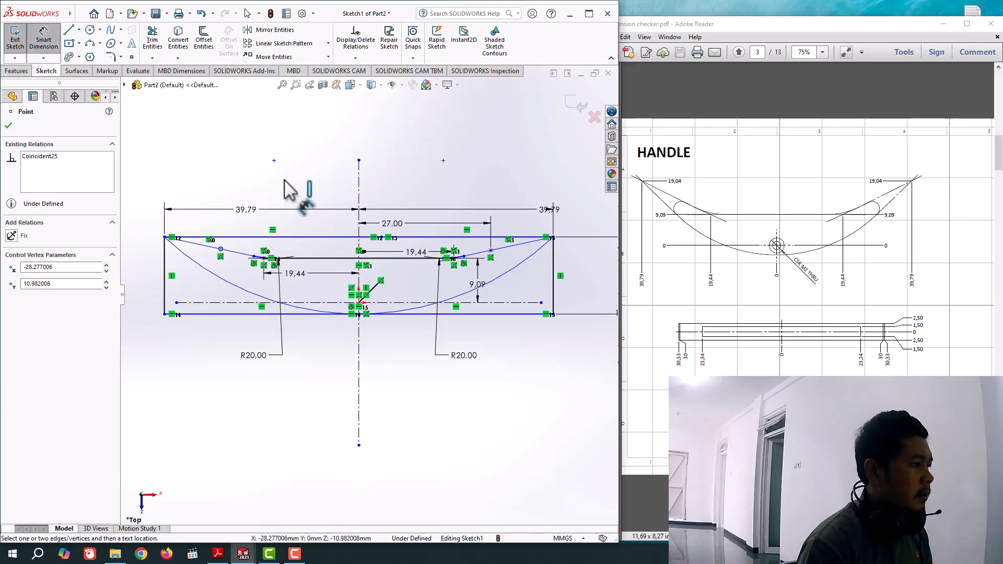
left_click(360, 286)
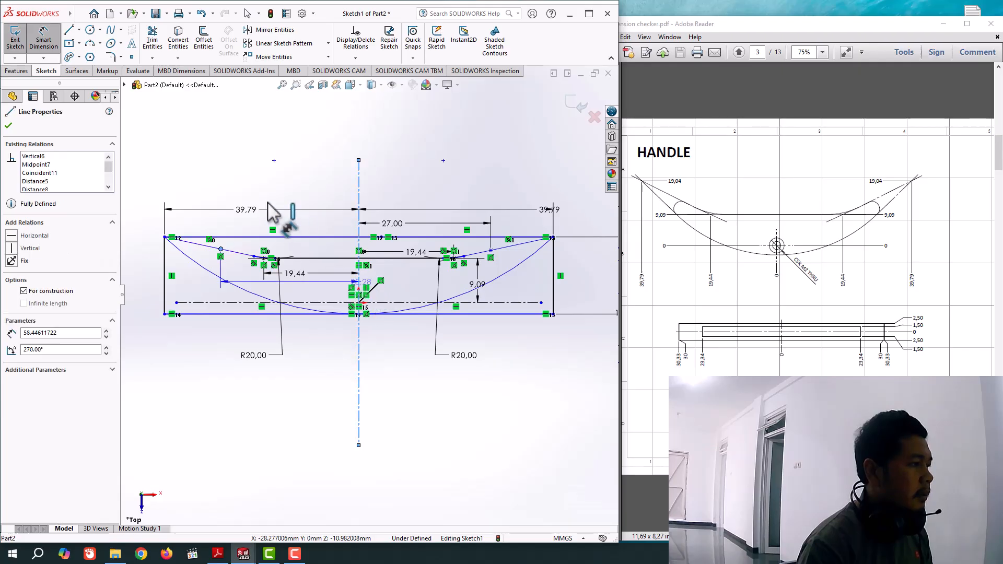
left_click(288, 201)
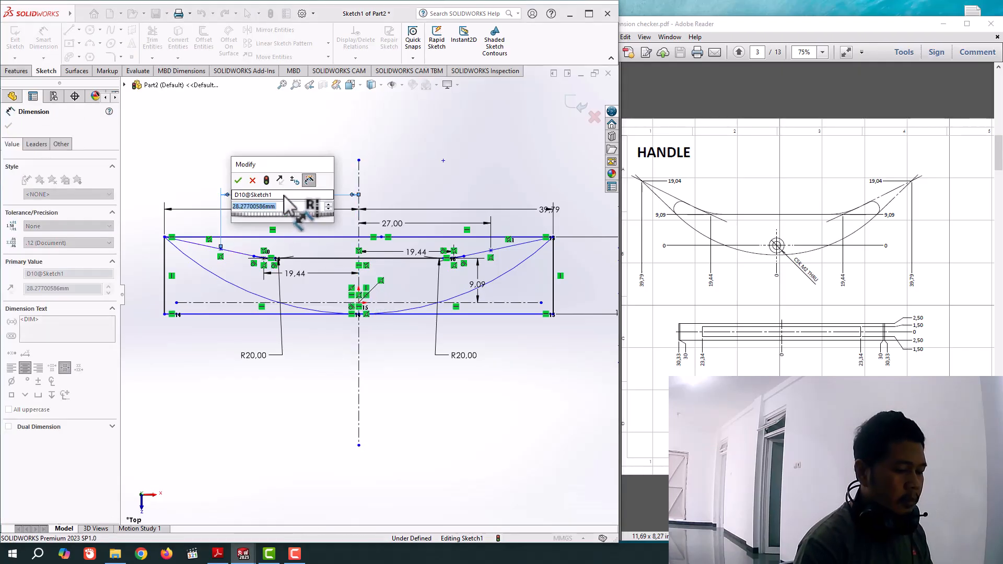
type("27")
key("Return")
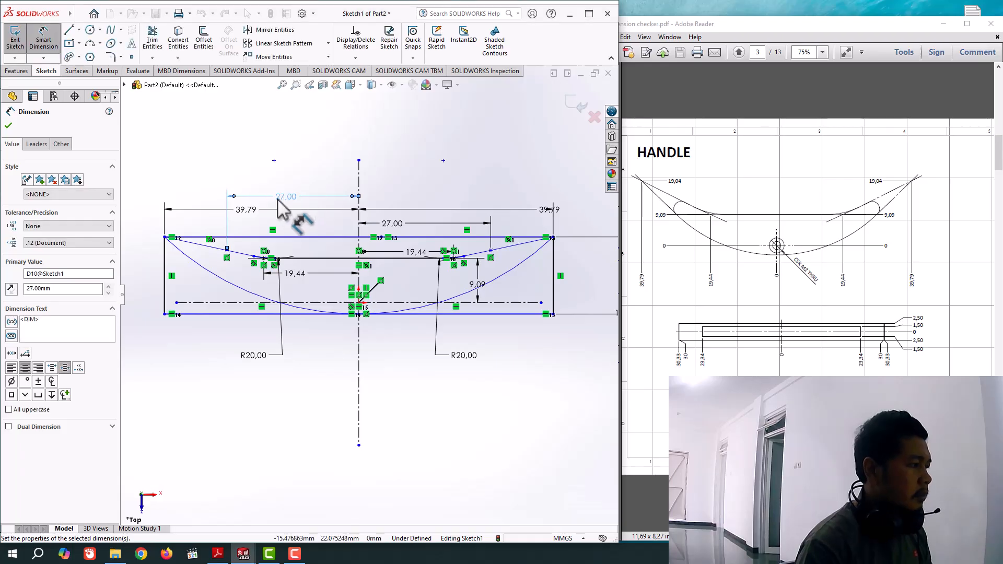
left_click(8, 125)
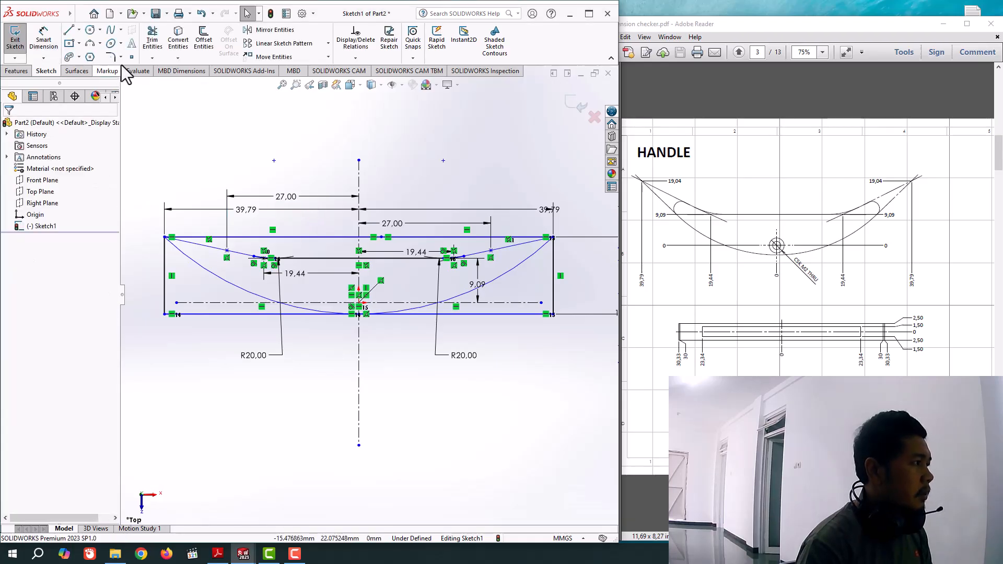
Step: Place a sketch point on the left half of the arc and dimension it 30 mm from the vertical centerline
left_click(132, 56)
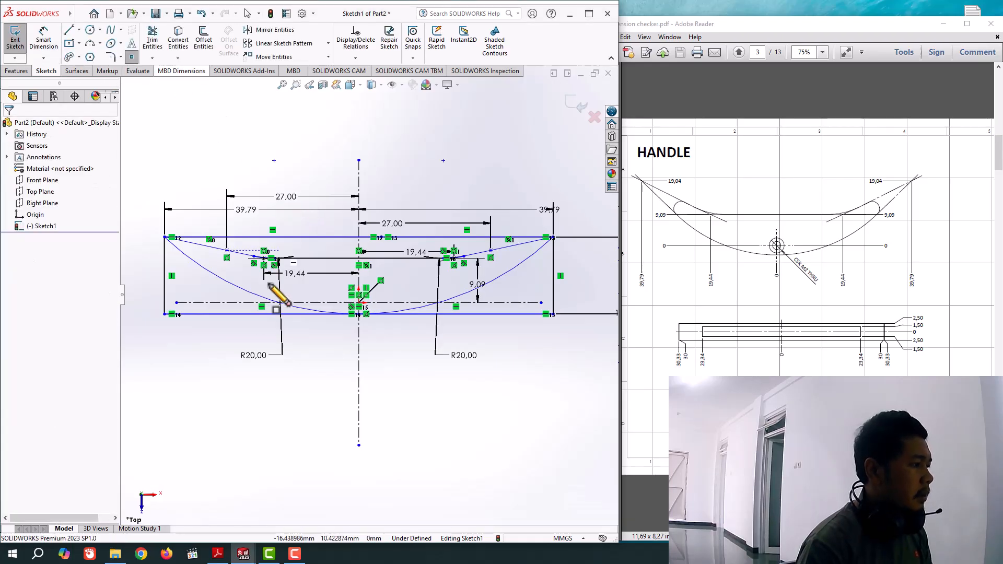
left_click(213, 274)
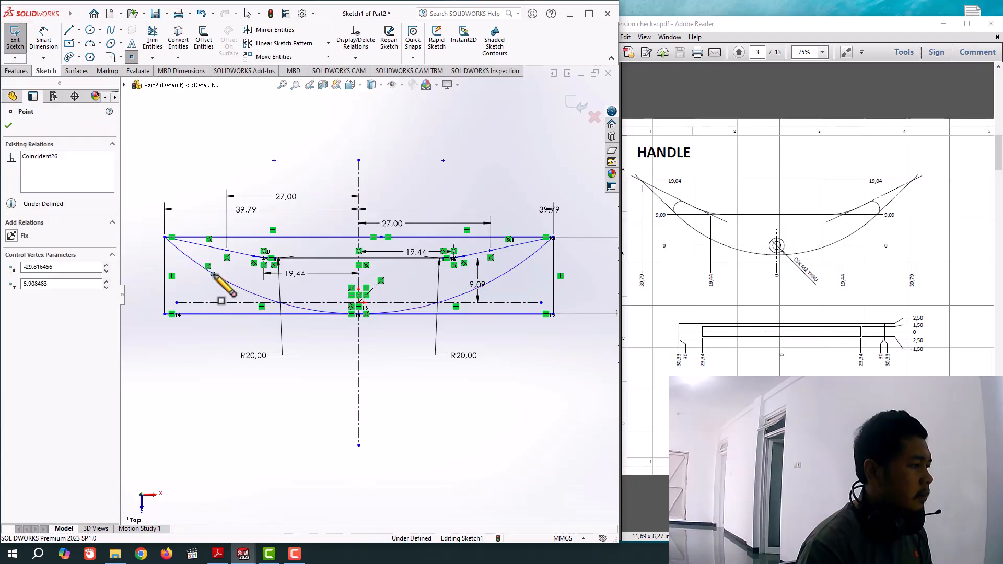
left_click(8, 125)
left_click(44, 41)
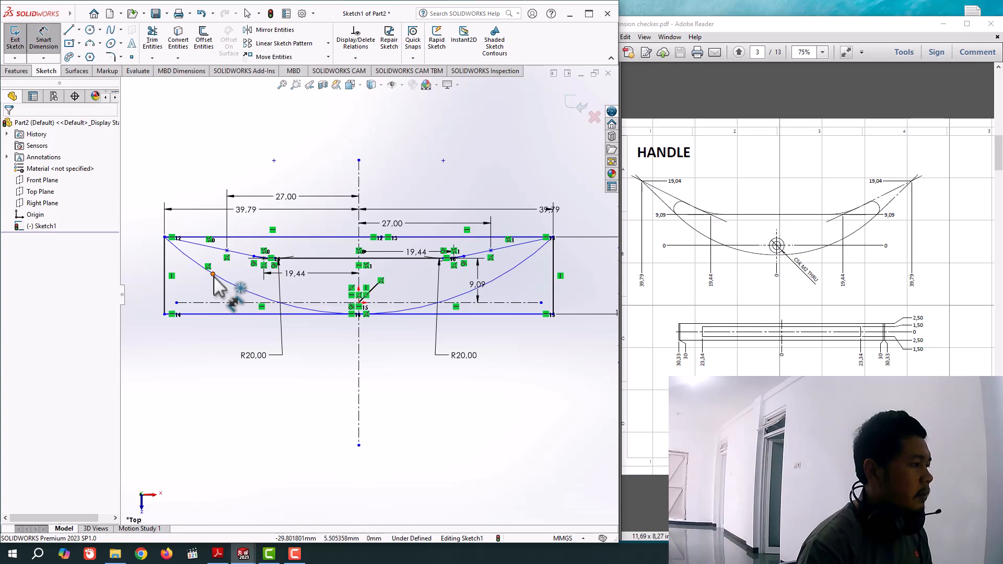
left_click(359, 301)
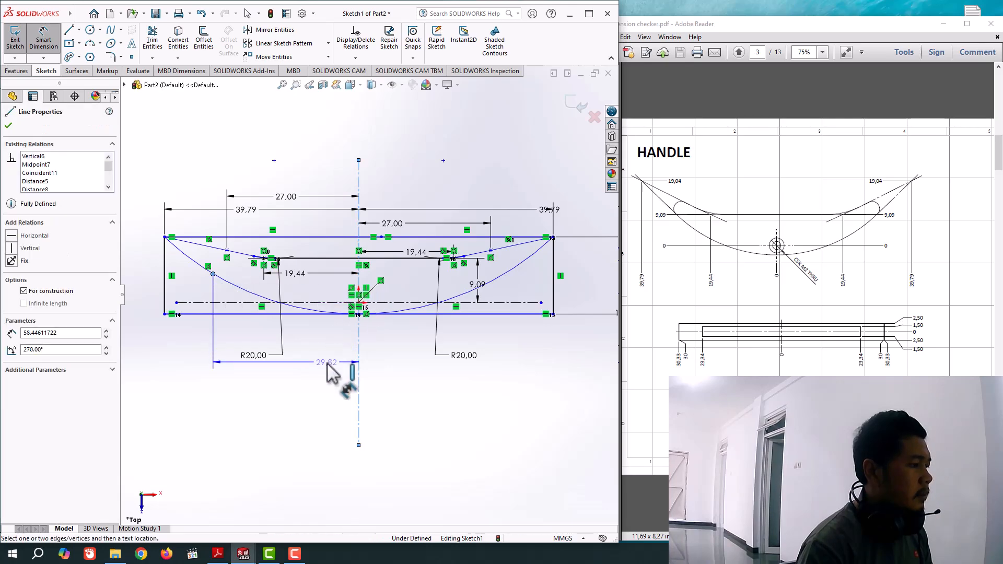
left_click(329, 389)
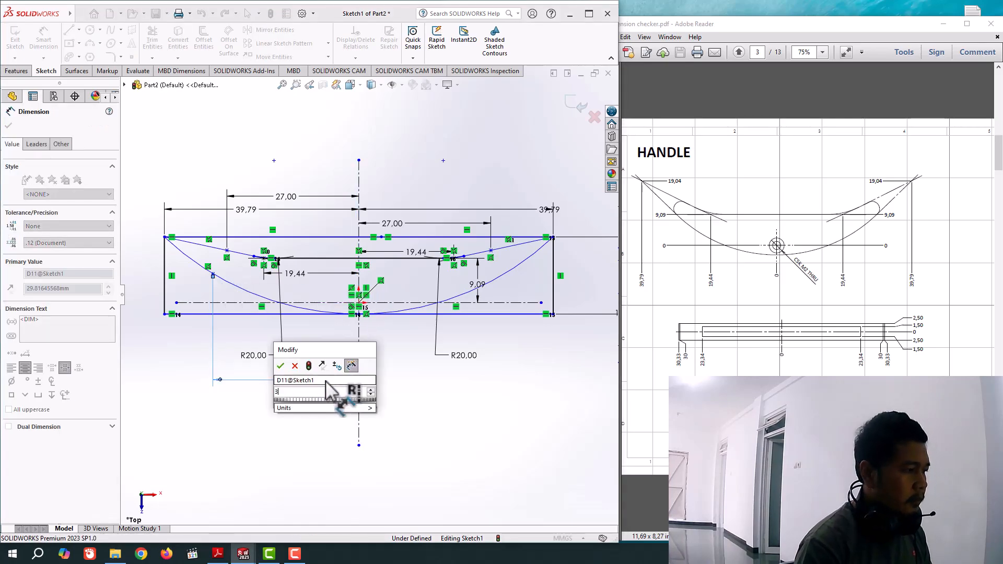
type("30")
key("Return")
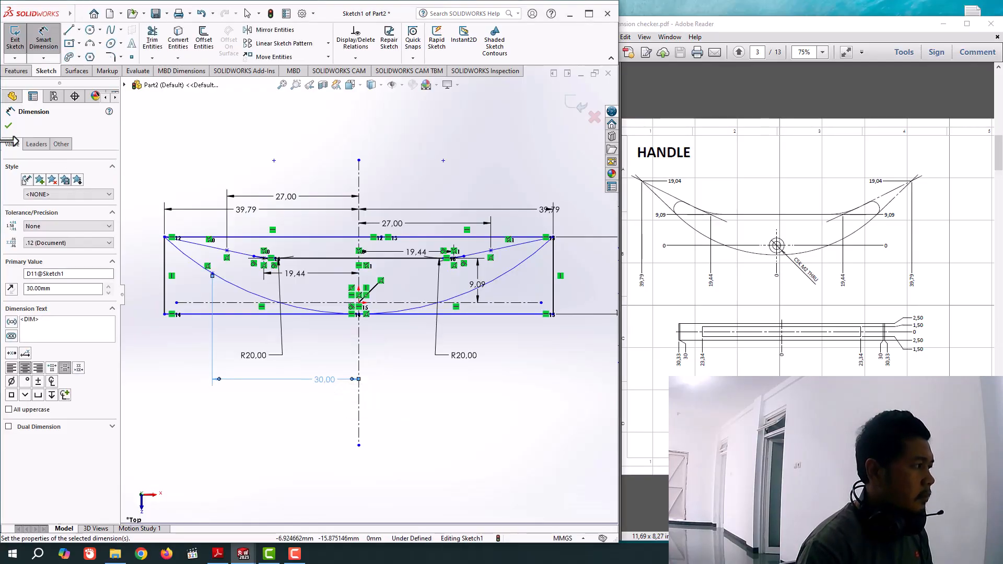
left_click(8, 125)
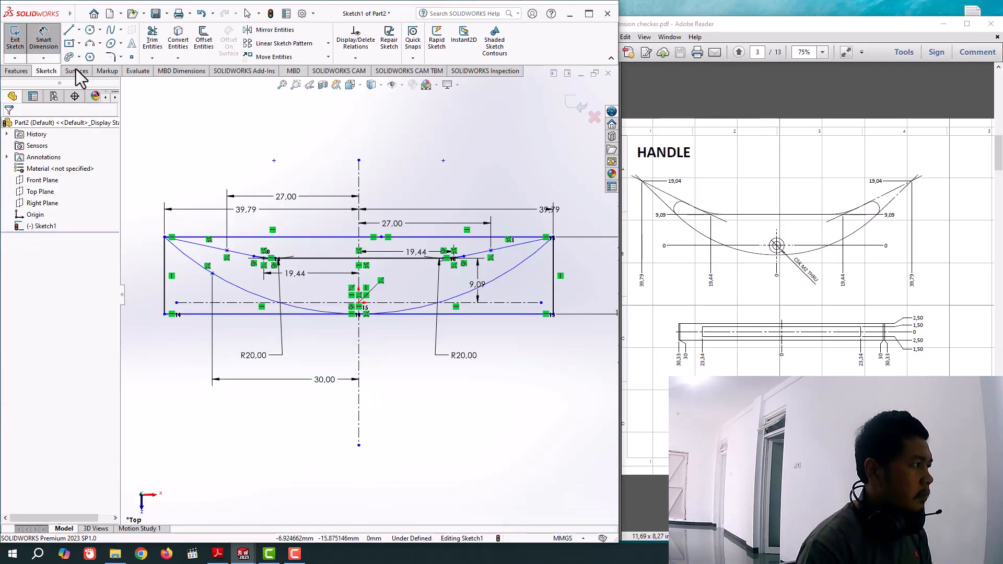
Step: Place a sketch point on the right half of the arc and dimension it 30 mm from the vertical centerline
left_click(133, 57)
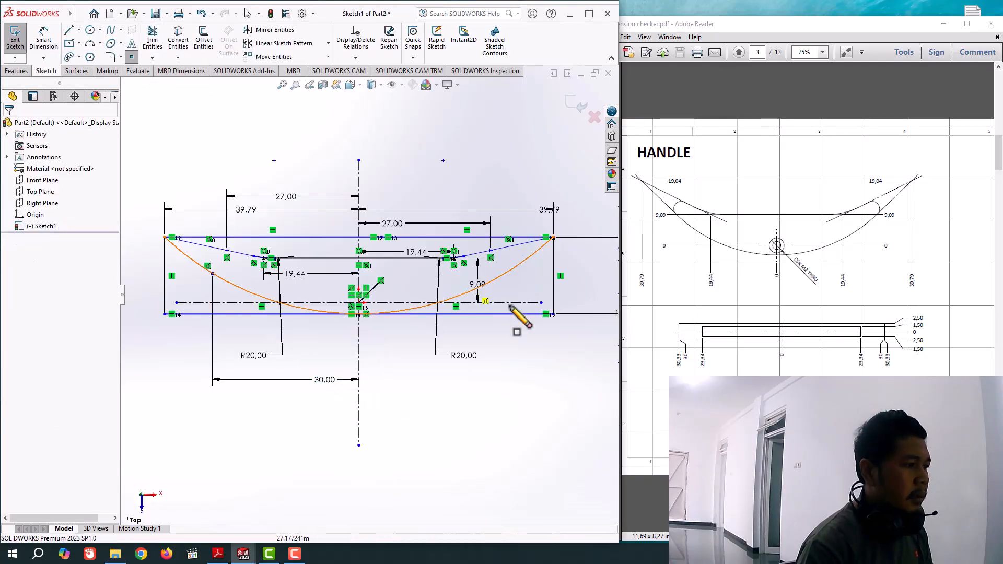
left_click(509, 272)
left_click(9, 126)
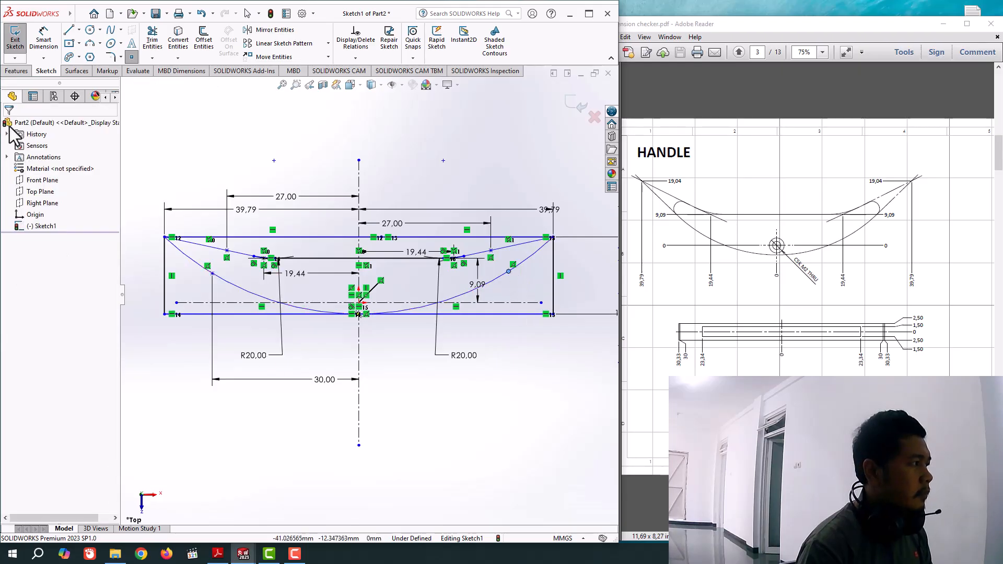
left_click(44, 39)
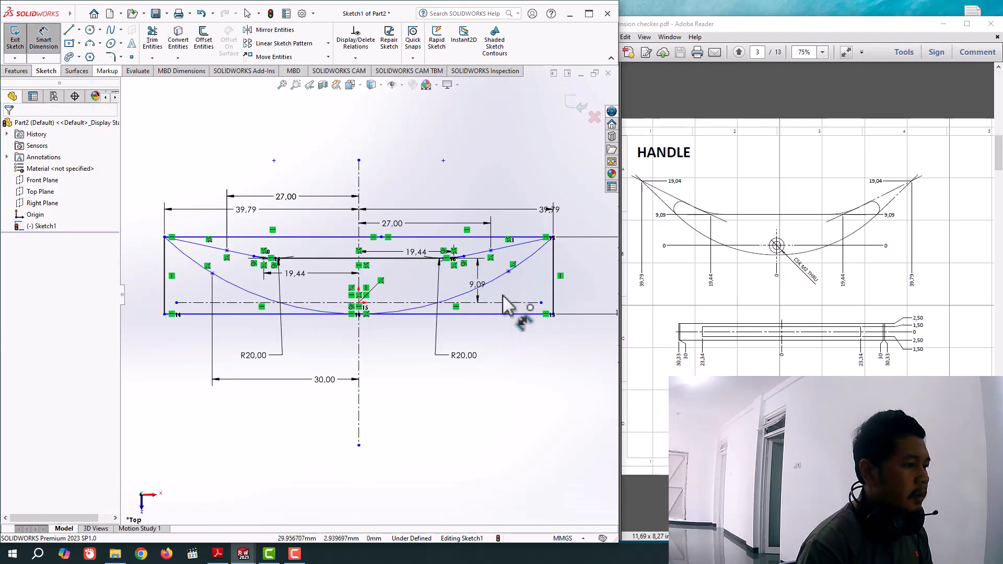
left_click(358, 290)
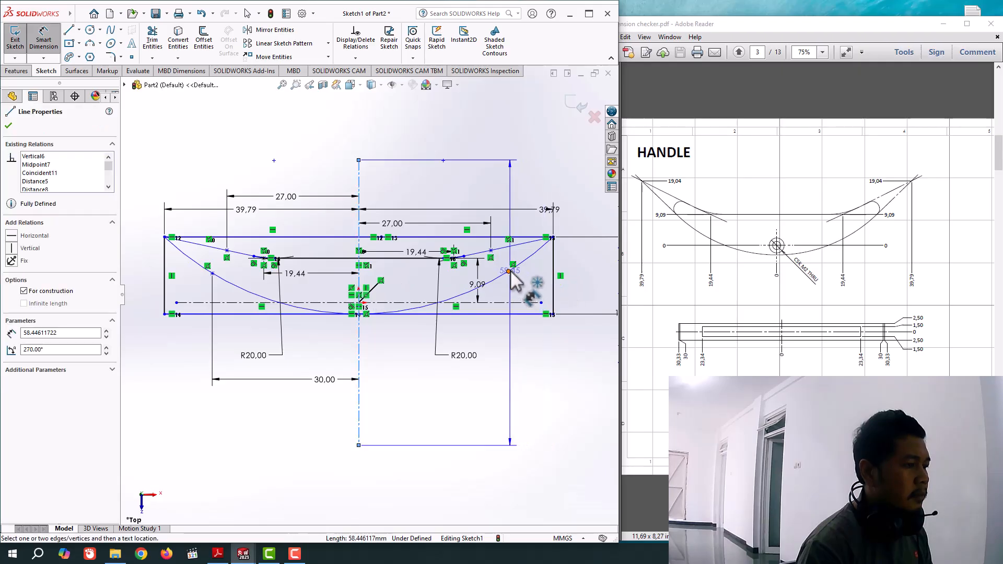
left_click(509, 272)
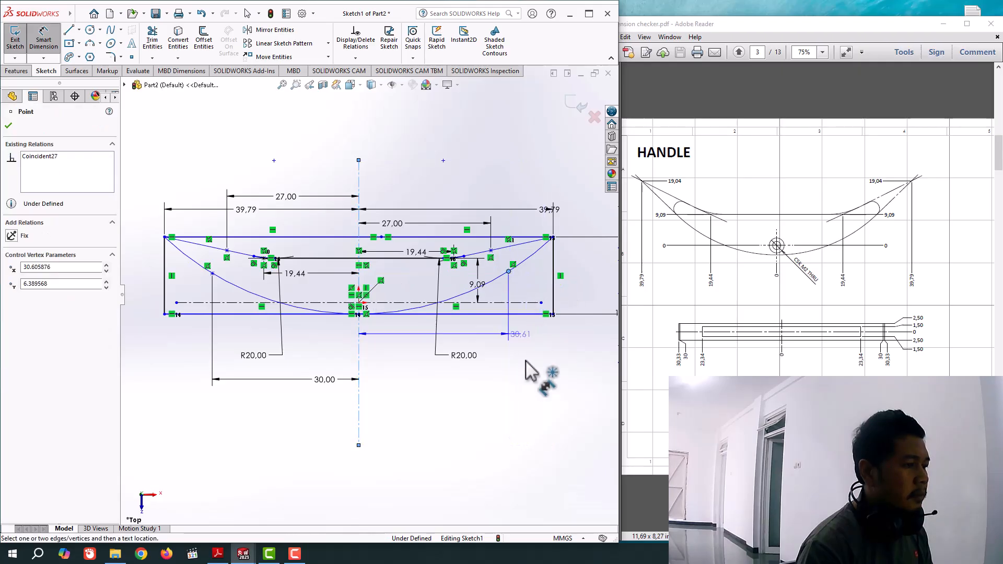
left_click(536, 399)
type("30")
key("Return")
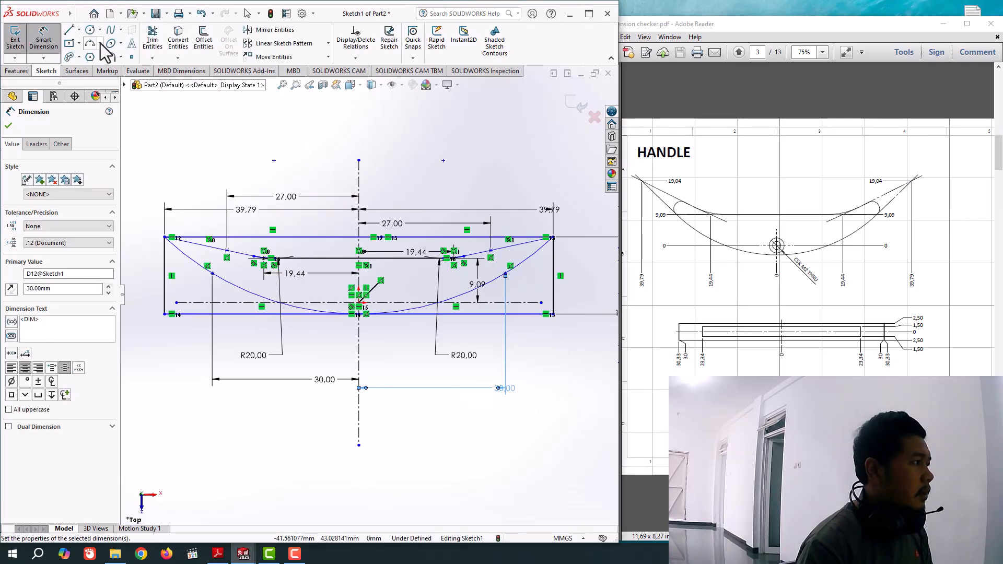
Step: Draw a 180° three-point arc of about 2.78 mm radius at each end, joining the sloped-line point to the lower-arc point
left_click(90, 44)
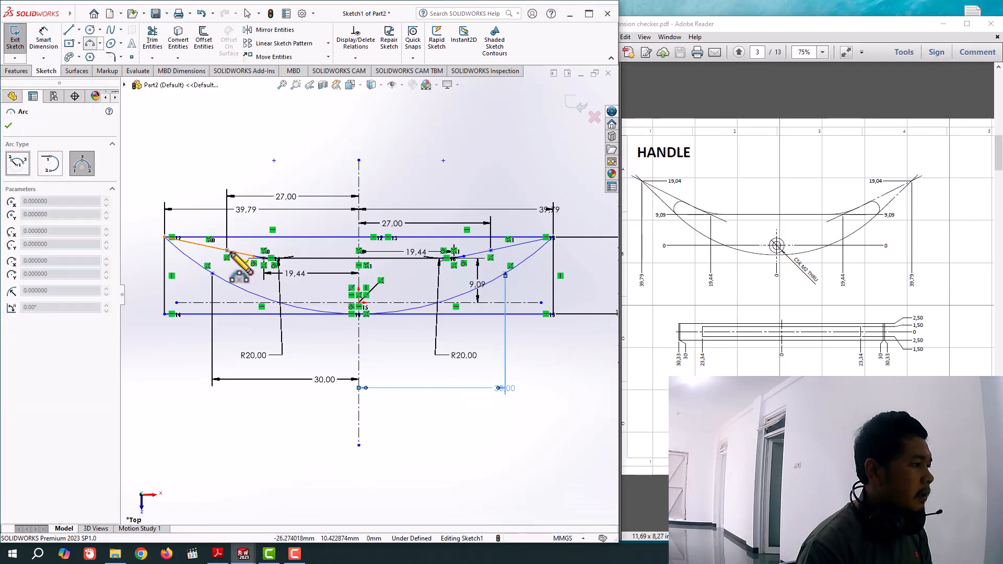
left_click(227, 251)
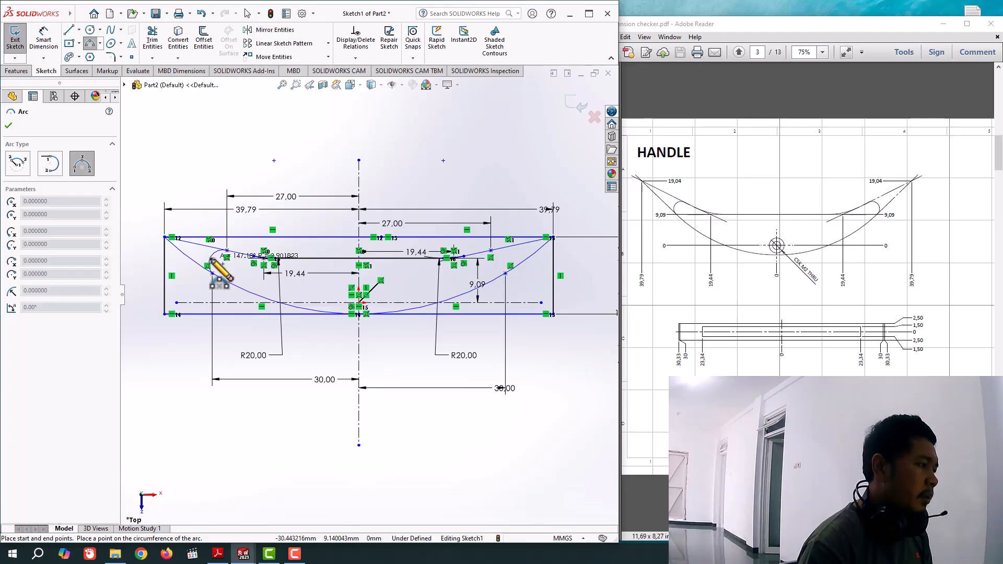
left_click(208, 259)
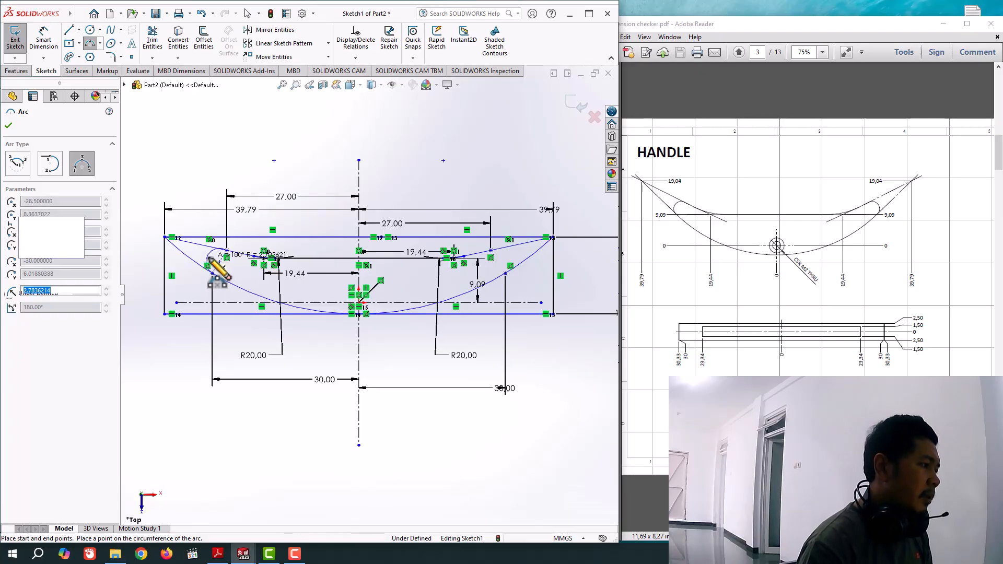
left_click(491, 251)
left_click(505, 272)
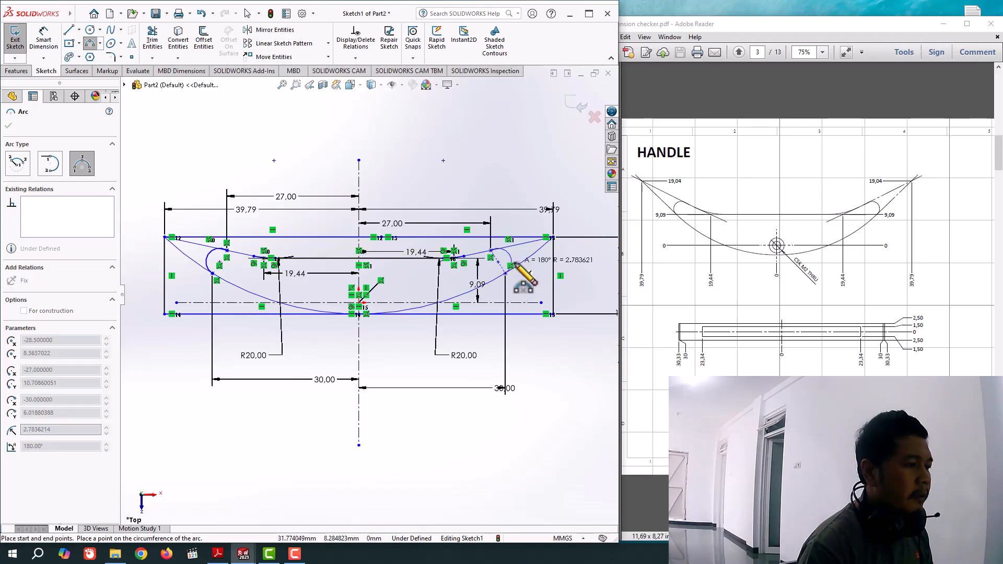
left_click(515, 265)
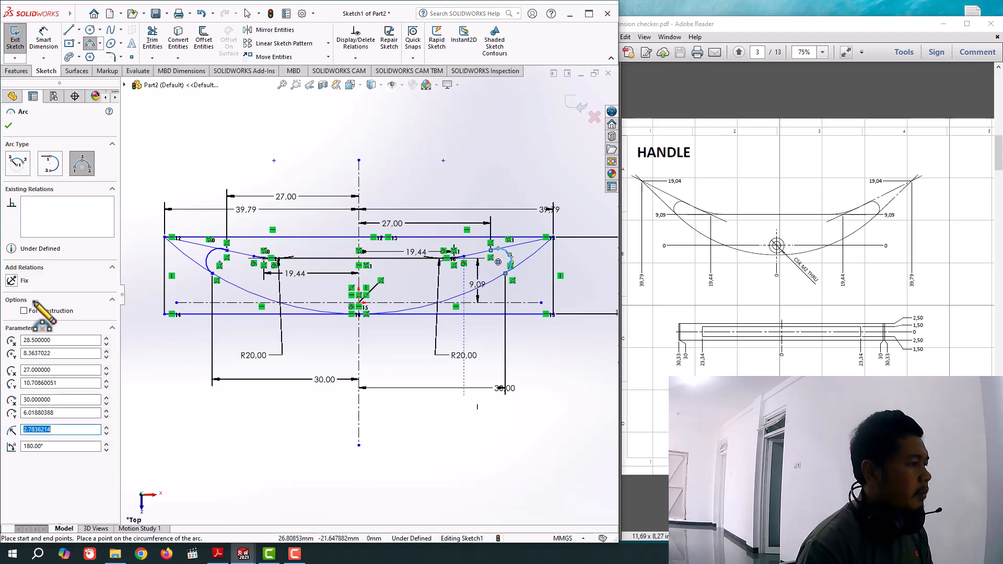
left_click(7, 126)
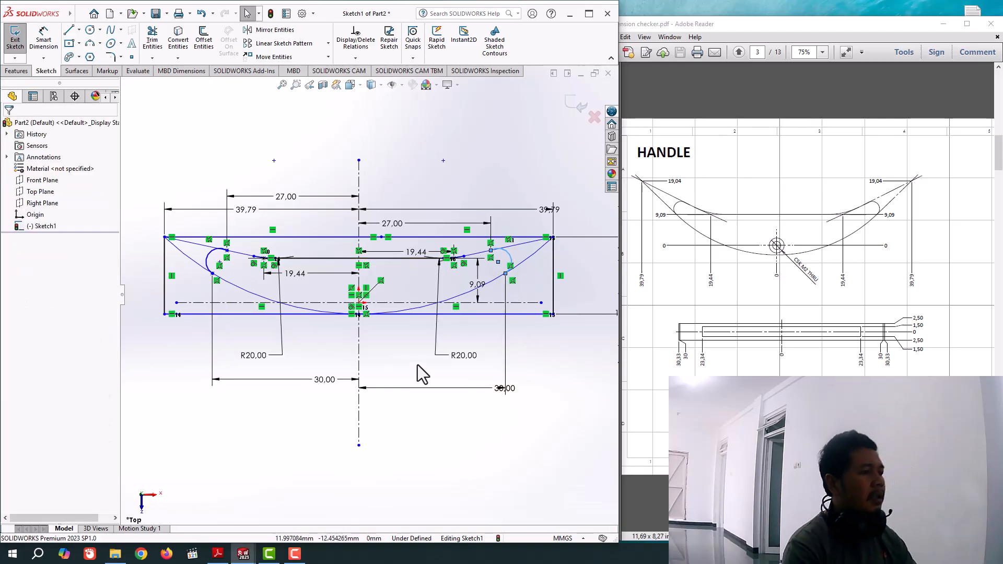
Step: Trim away the bounding rectangle and the portions of the sloped lines and lower arc extending beyond the two rounded ends
scroll(418, 364, "down", 2)
scroll(417, 369, "up", 2)
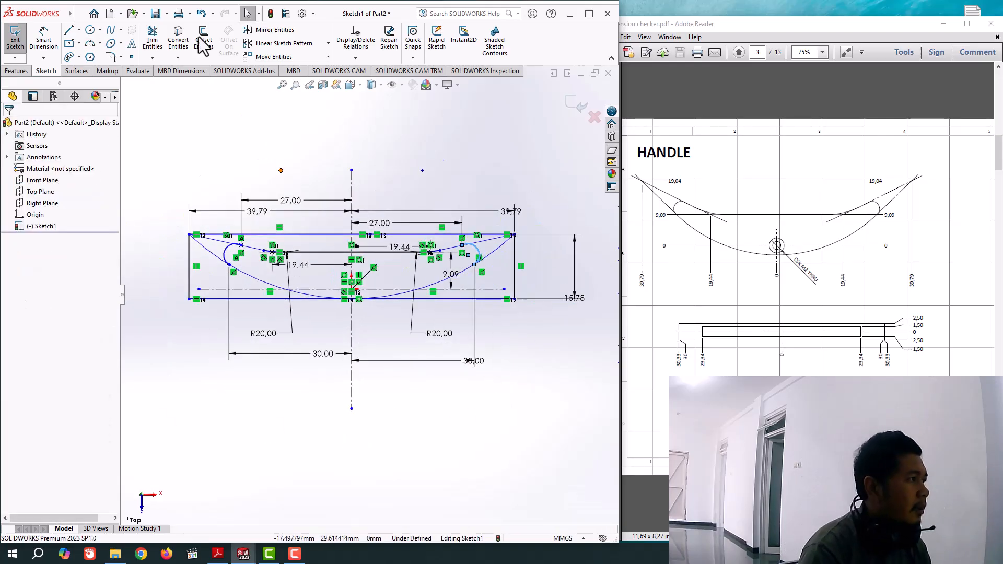
left_click(155, 32)
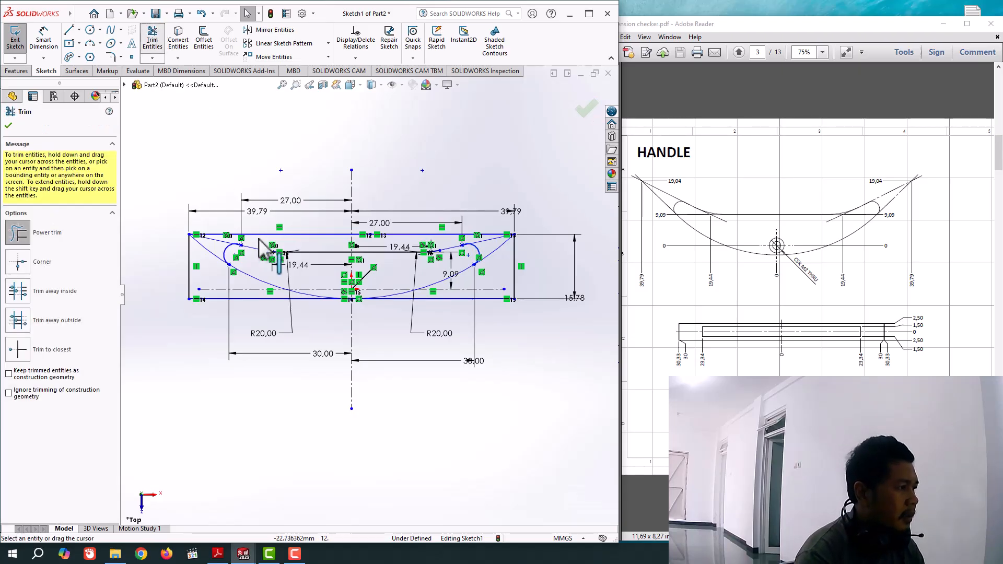
mouse_move(270, 218)
left_mouse_down()
mouse_move(203, 242)
mouse_move(197, 262)
mouse_move(148, 290)
mouse_move(211, 303)
left_mouse_up()
left_click_drag(483, 324, 491, 297)
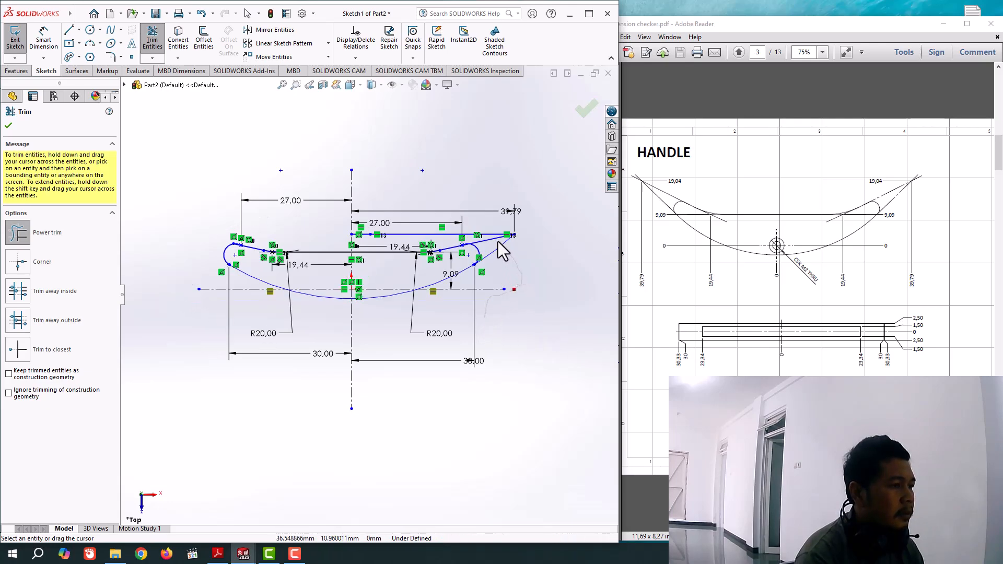
mouse_move(501, 251)
left_mouse_down()
mouse_move(484, 230)
mouse_move(459, 228)
left_mouse_up()
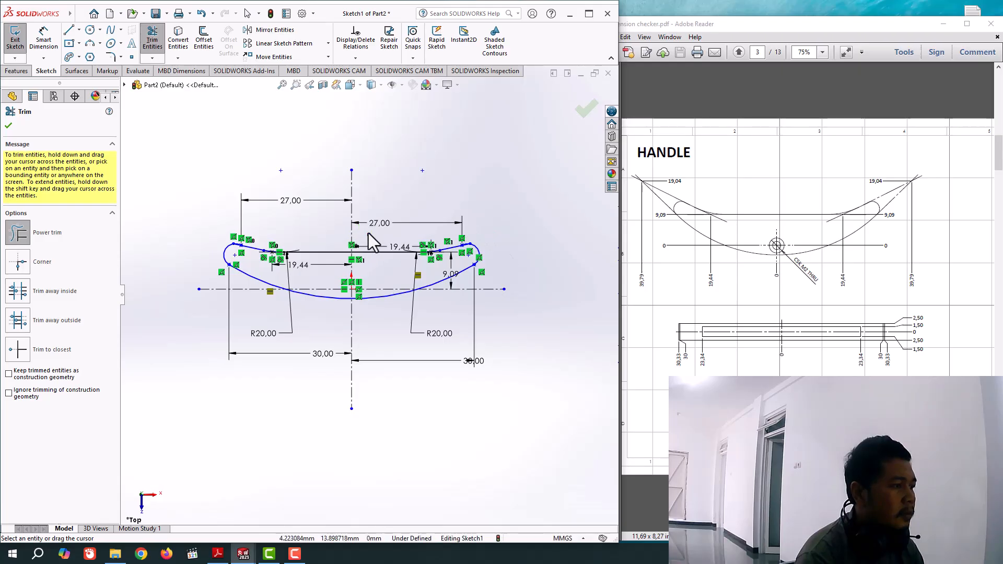
scroll(499, 323, "down", 1)
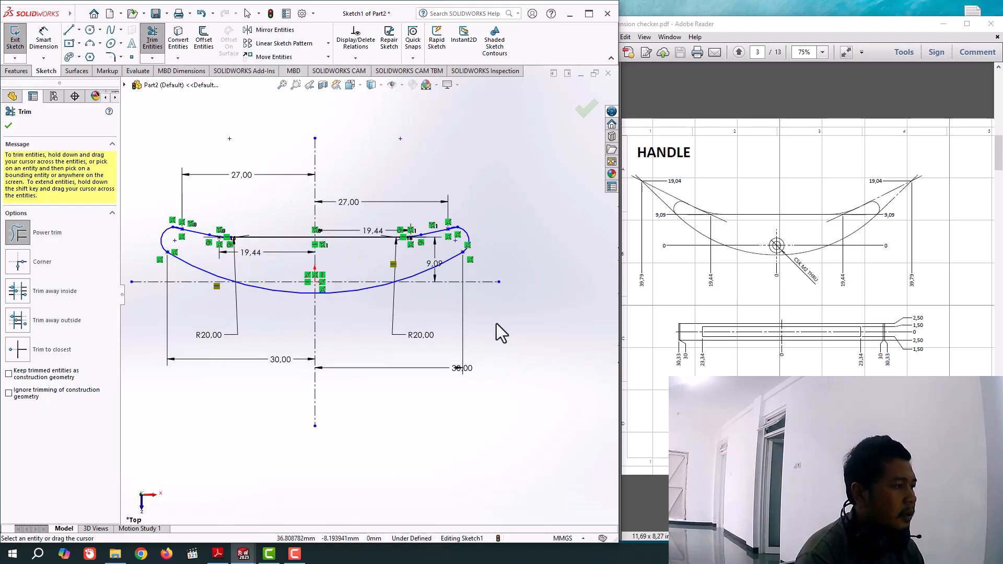
scroll(496, 323, "up", 1)
scroll(476, 324, "up", 1)
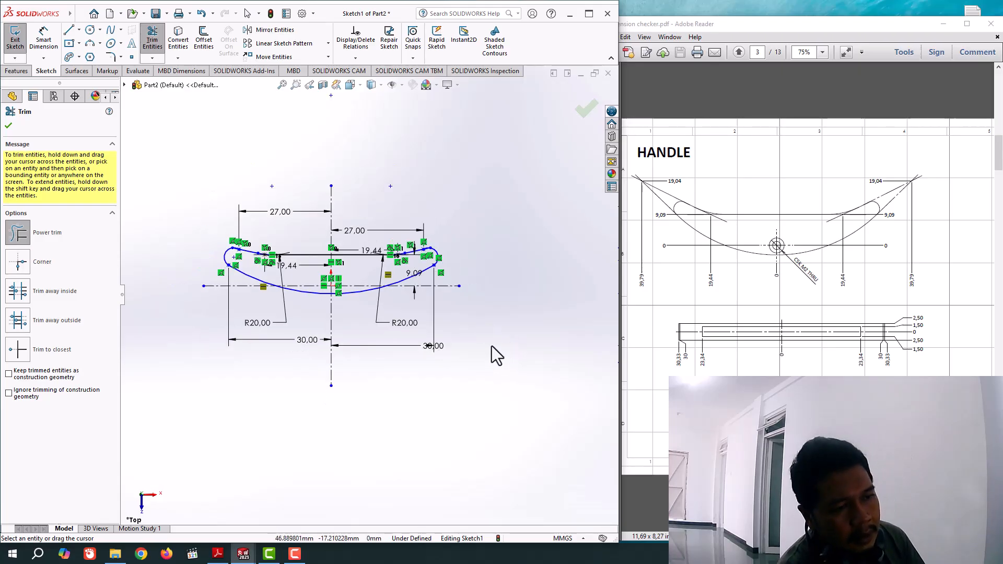
left_click_drag(783, 537, 859, 537)
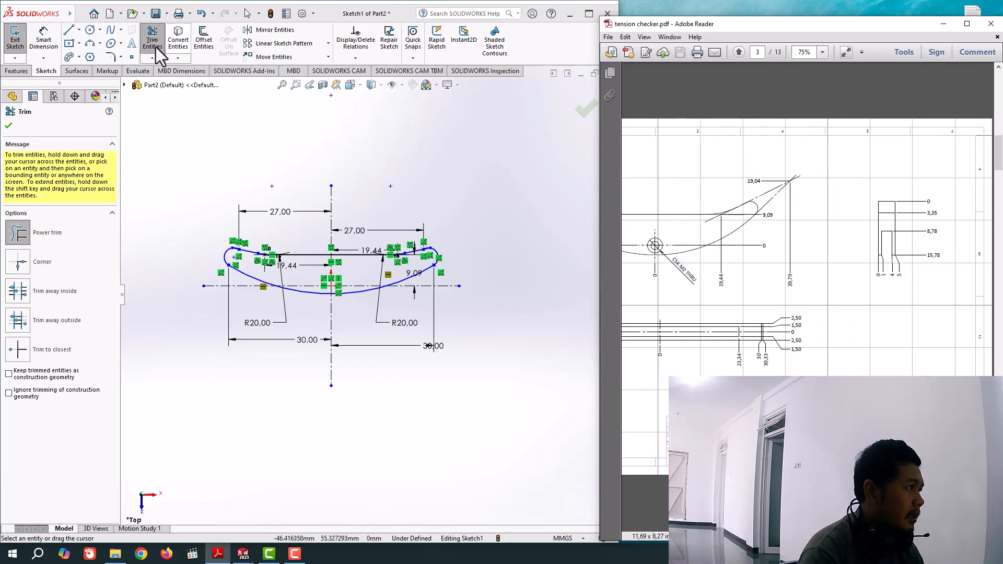
left_click(46, 41)
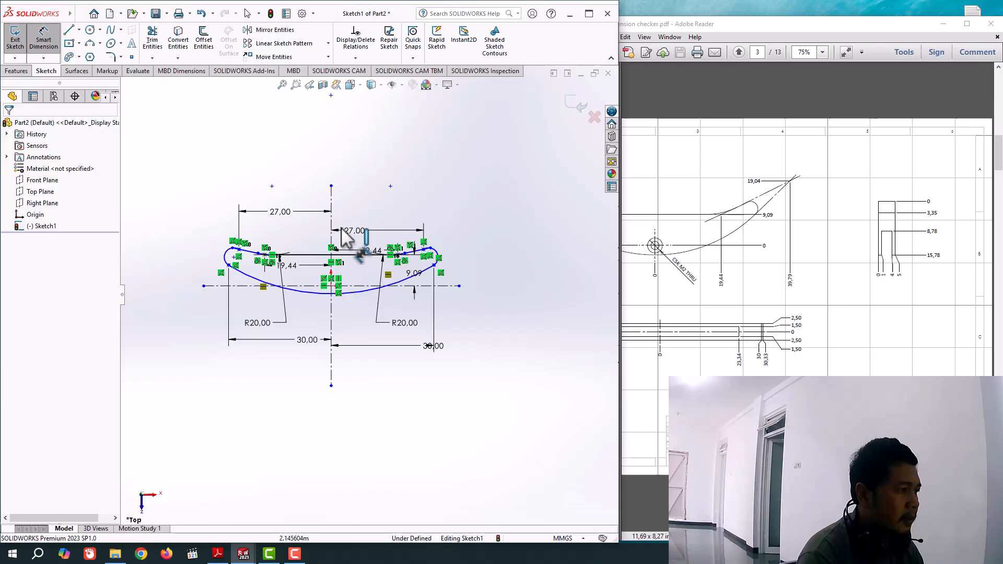
left_click(341, 256)
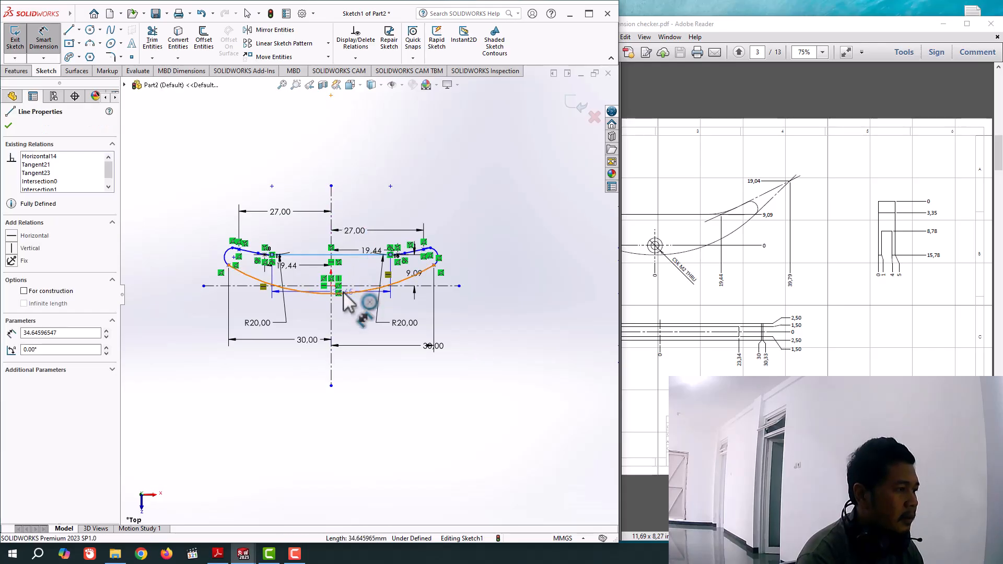
left_click(343, 293)
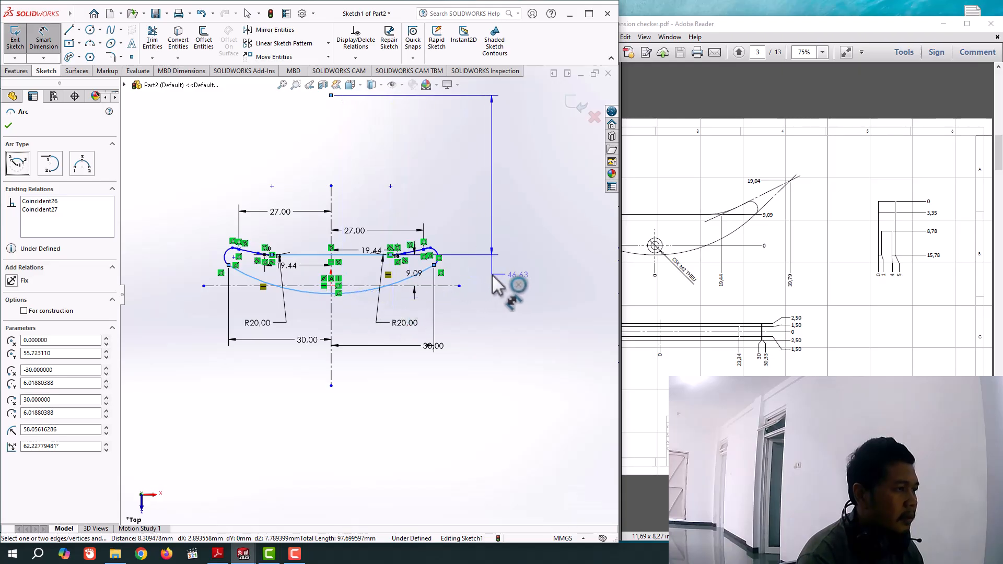
key("Escape")
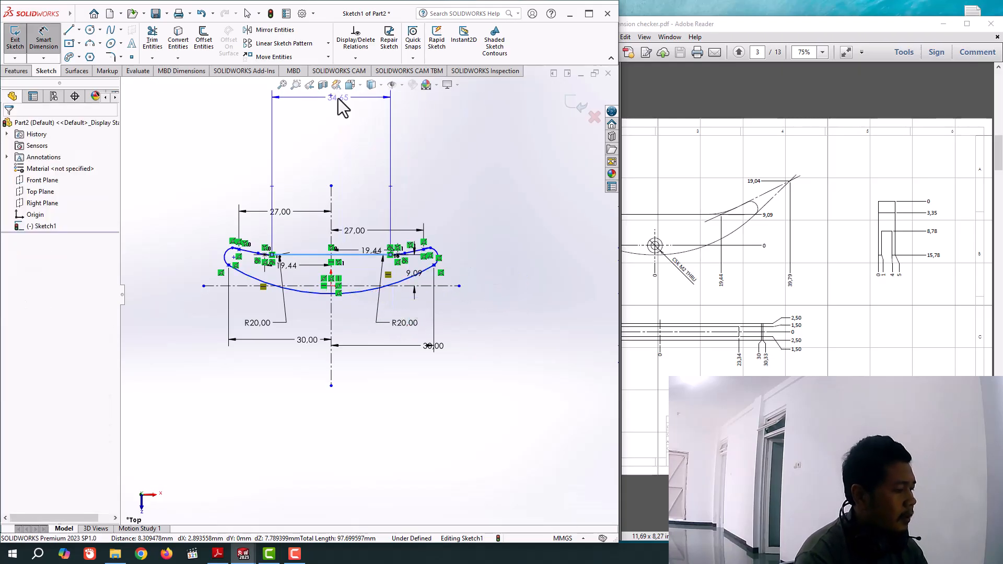
key("Escape")
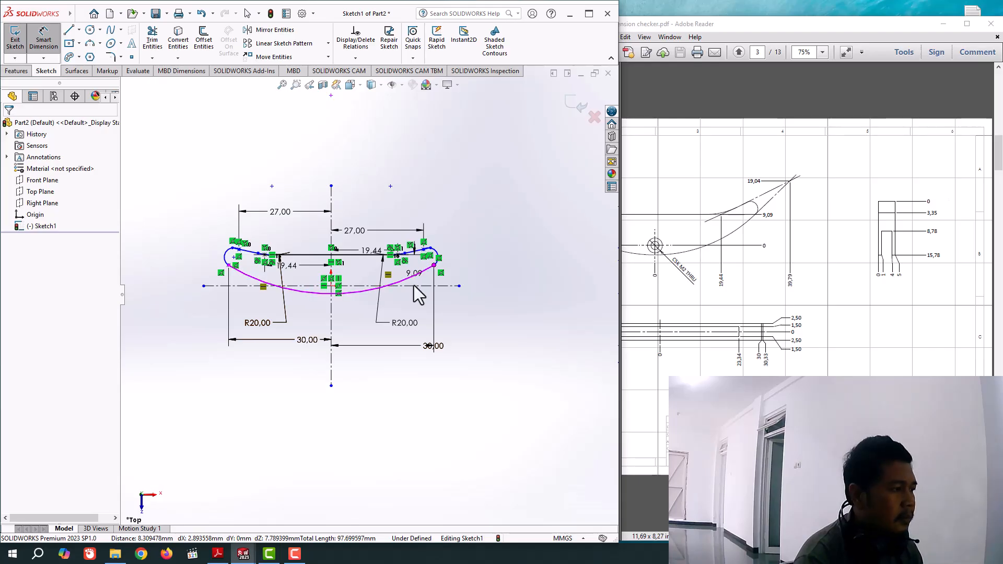
left_click(17, 71)
left_click(5, 43)
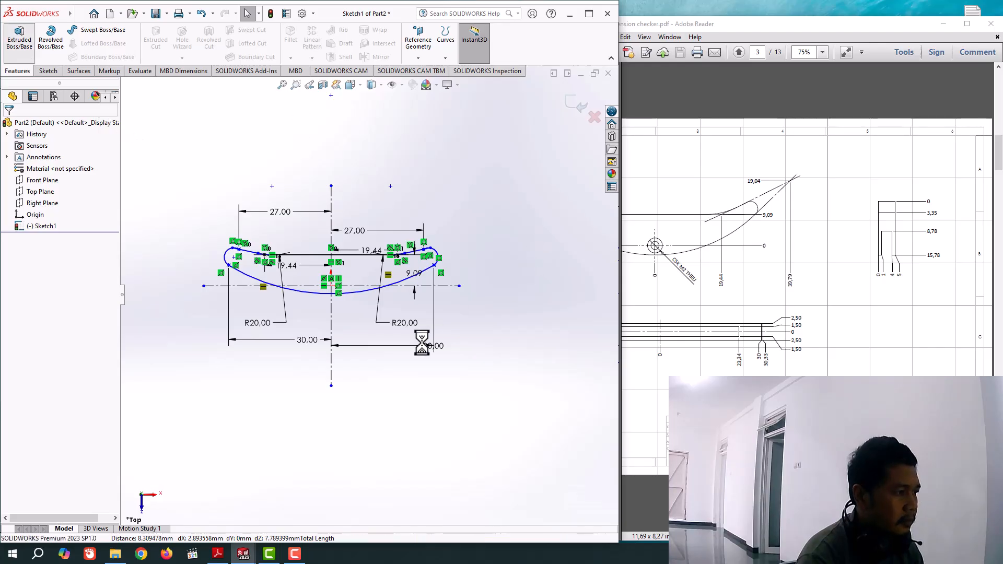
mouse_move(394, 346)
middle_mouse_down()
mouse_move(423, 394)
mouse_move(419, 409)
mouse_move(358, 441)
mouse_move(380, 431)
mouse_move(370, 441)
middle_mouse_up()
key("Escape")
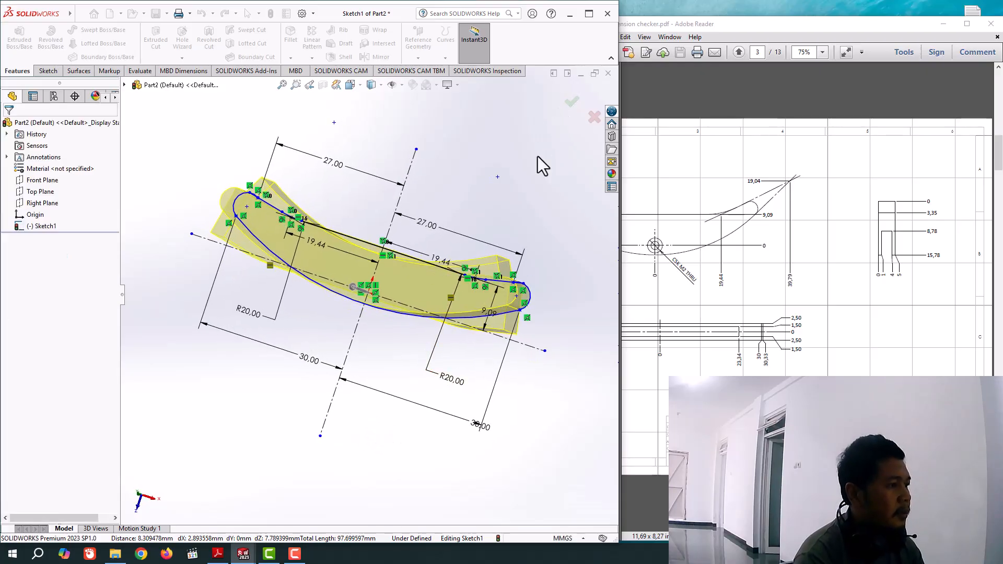
Step: Trim the leftover sloped-line segments inside the rounded end arcs on both sides of the handle profile
mouse_move(325, 392)
middle_mouse_down()
mouse_move(353, 425)
mouse_move(324, 414)
mouse_move(331, 408)
mouse_move(315, 412)
middle_mouse_up()
scroll(470, 318, "down", 8)
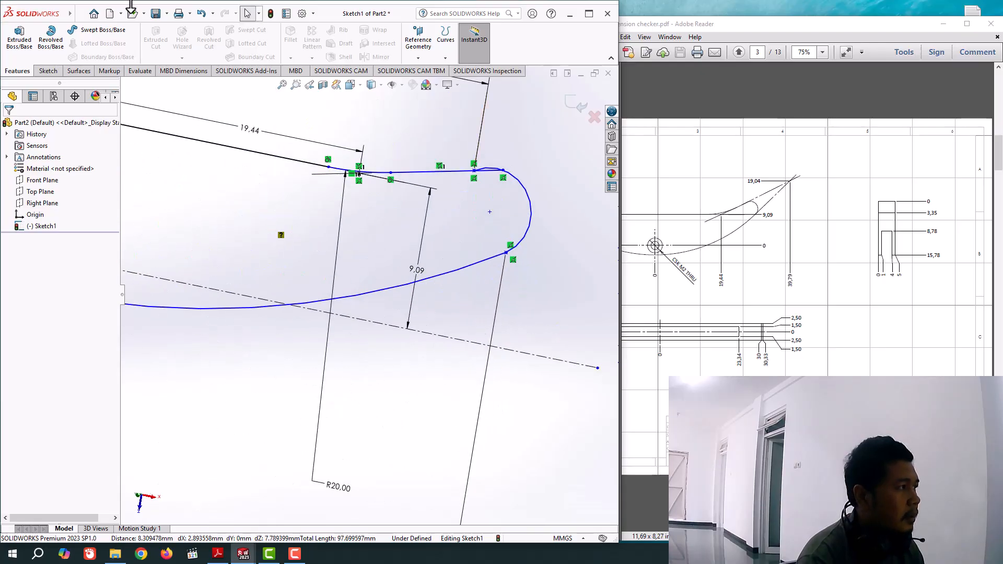
left_click(47, 72)
left_click(152, 39)
scroll(466, 198, "down", 2)
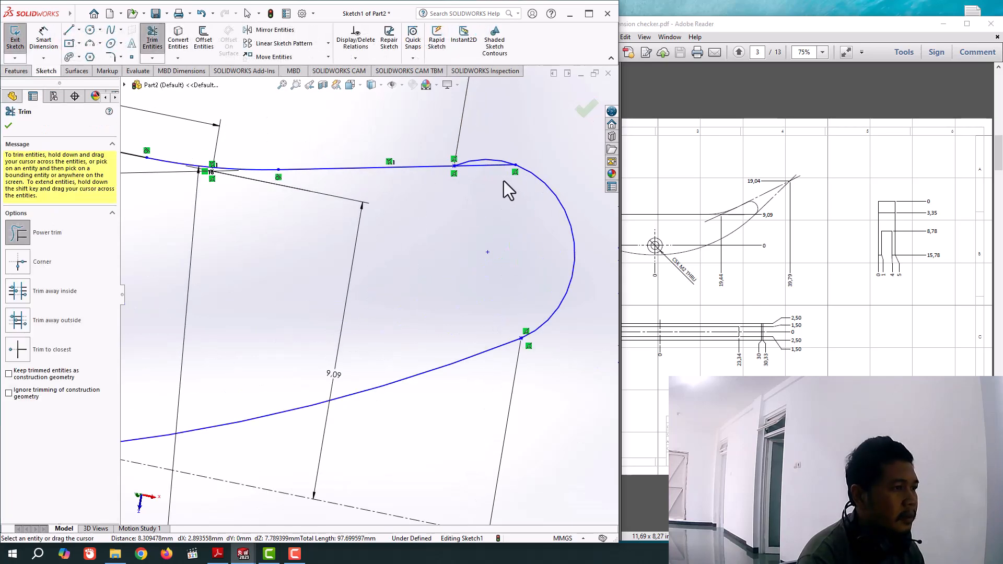
scroll(400, 229, "up", 6)
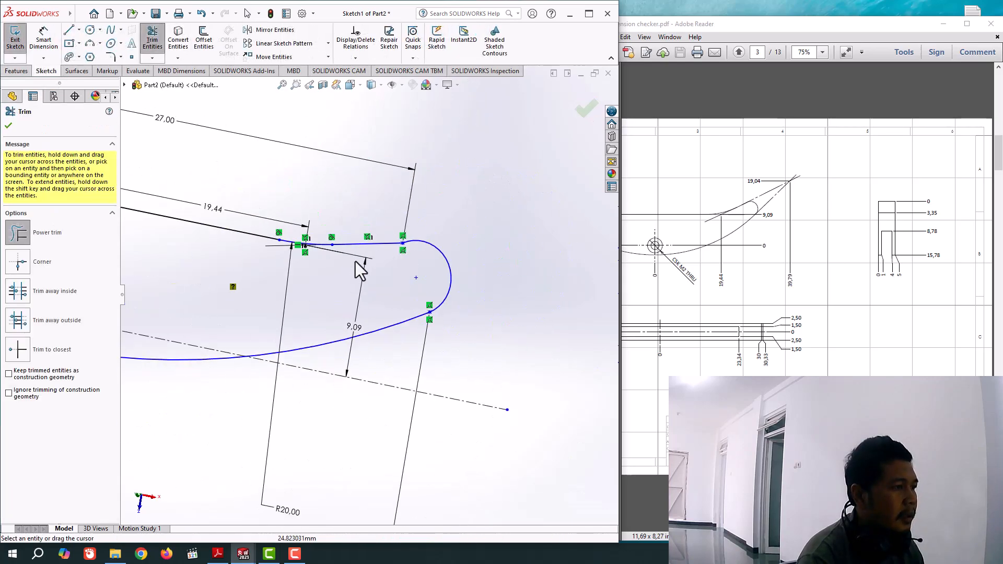
scroll(238, 259, "down", 5)
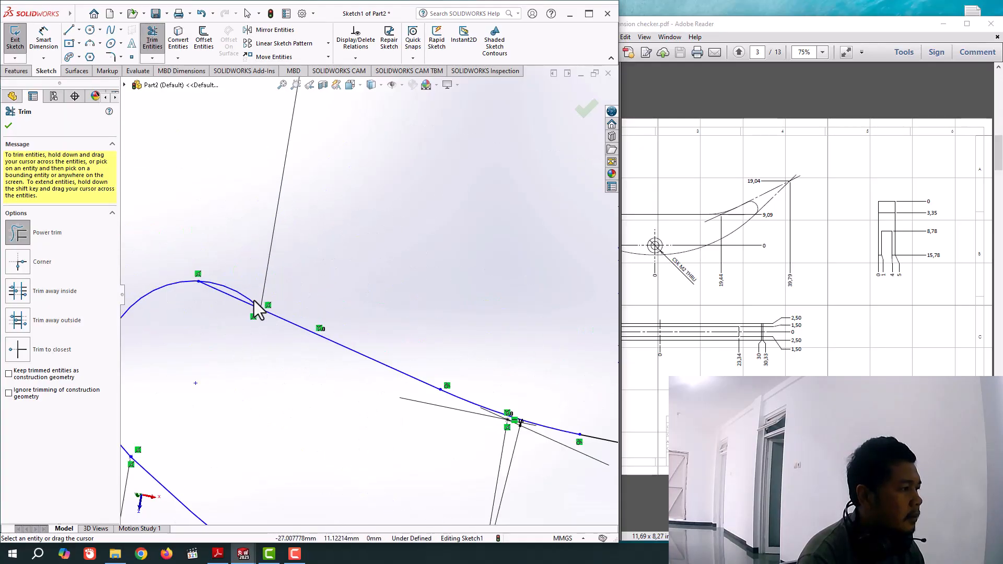
scroll(269, 347, "up", 4)
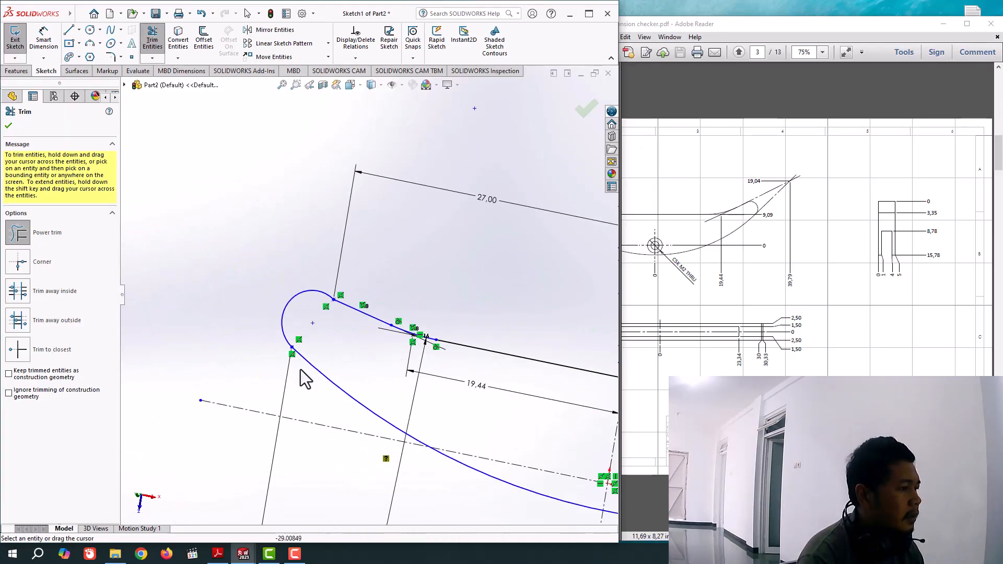
left_click(8, 126)
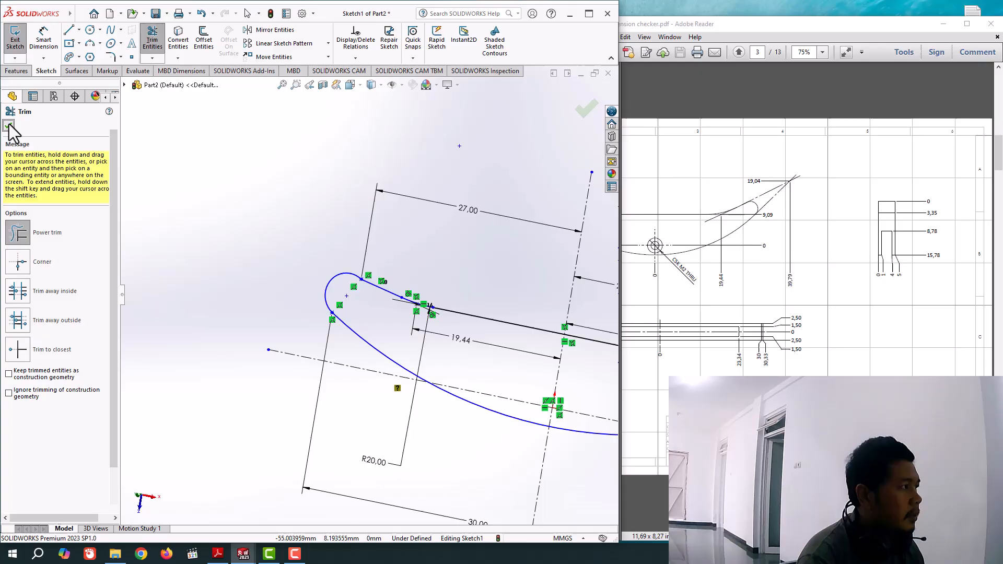
Step: Start a Boss-Extrude of the handle profile with blind extents in both Direction 1 and Direction 2
left_click(16, 71)
left_click(16, 46)
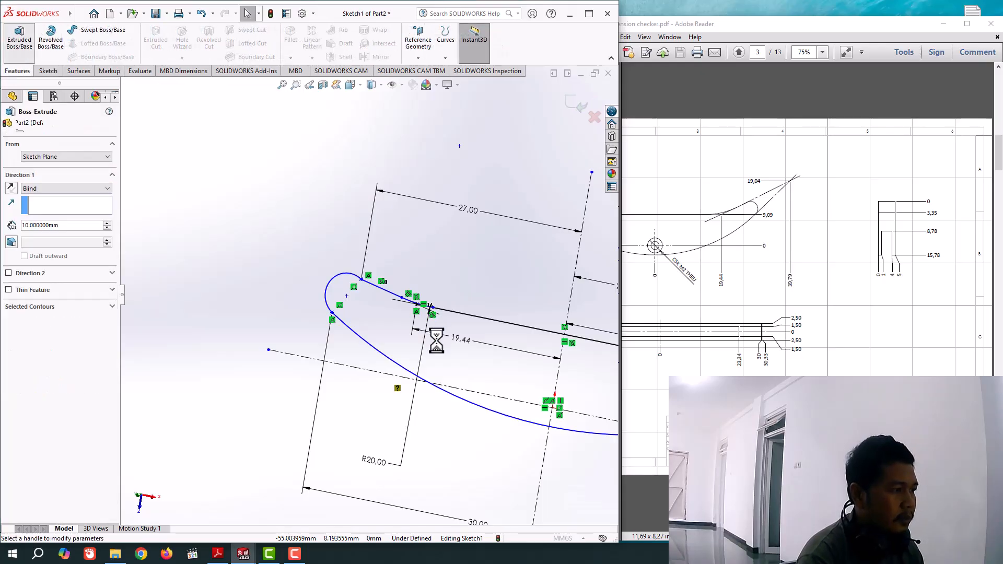
mouse_move(468, 388)
middle_mouse_down()
mouse_move(454, 380)
mouse_move(452, 347)
mouse_move(393, 367)
mouse_move(436, 353)
mouse_move(414, 385)
mouse_move(396, 349)
mouse_move(381, 374)
middle_mouse_up()
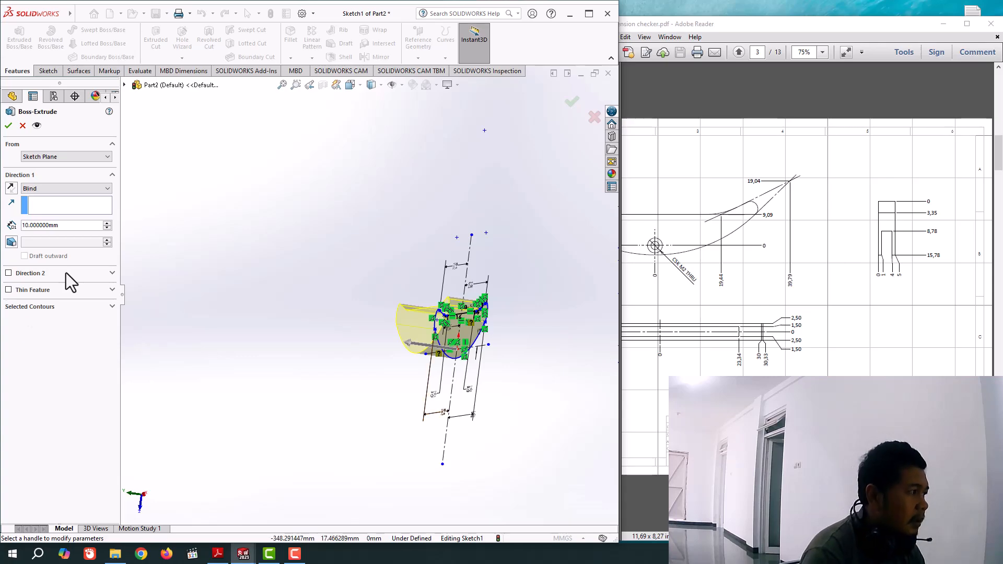
left_click(8, 273)
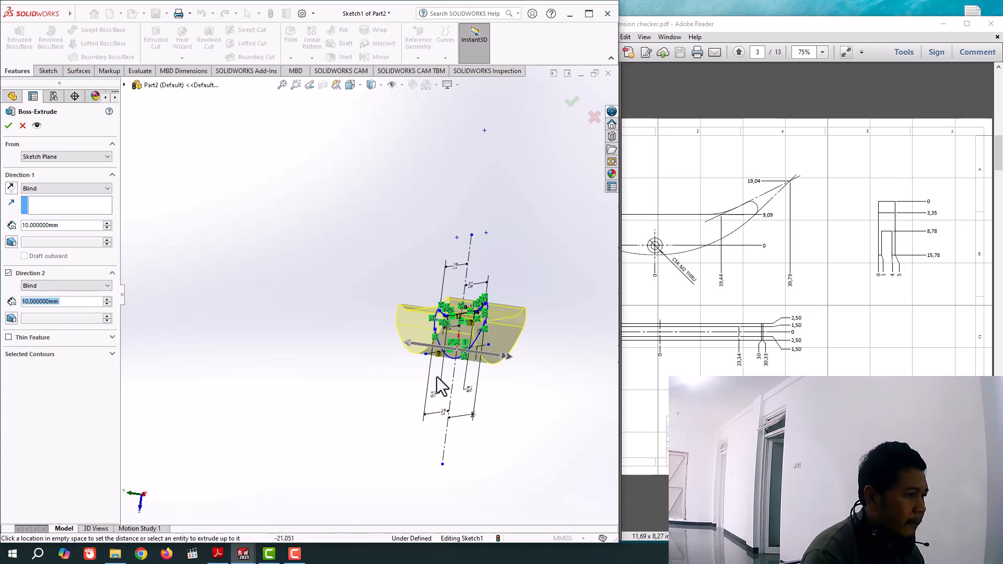
mouse_move(437, 377)
middle_mouse_down()
mouse_move(392, 374)
mouse_move(408, 337)
mouse_move(413, 393)
middle_mouse_up()
Step: Set the Direction 1 depth of the handle extrusion to 1.5 mm
left_click_drag(60, 225, 10, 233)
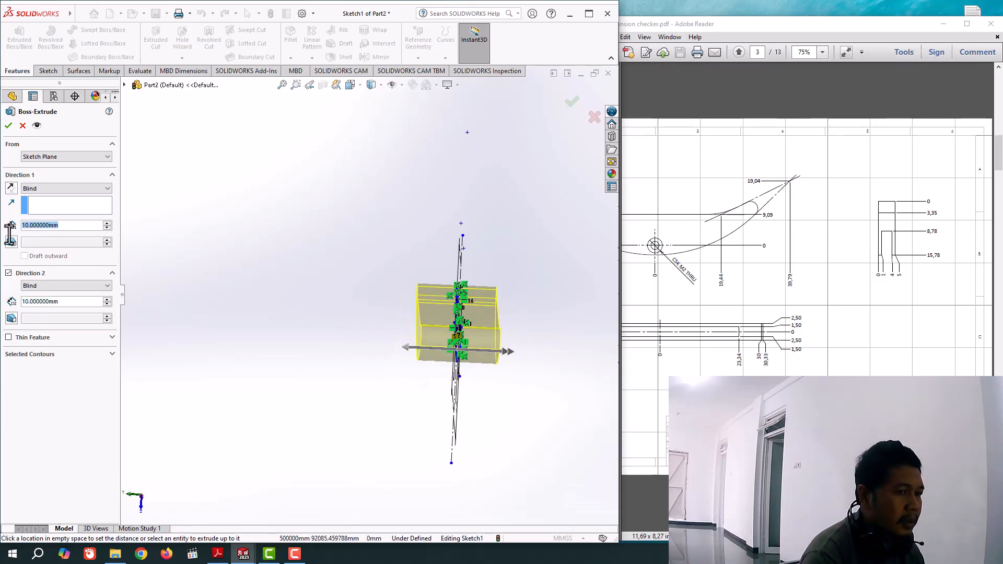
type("1.5")
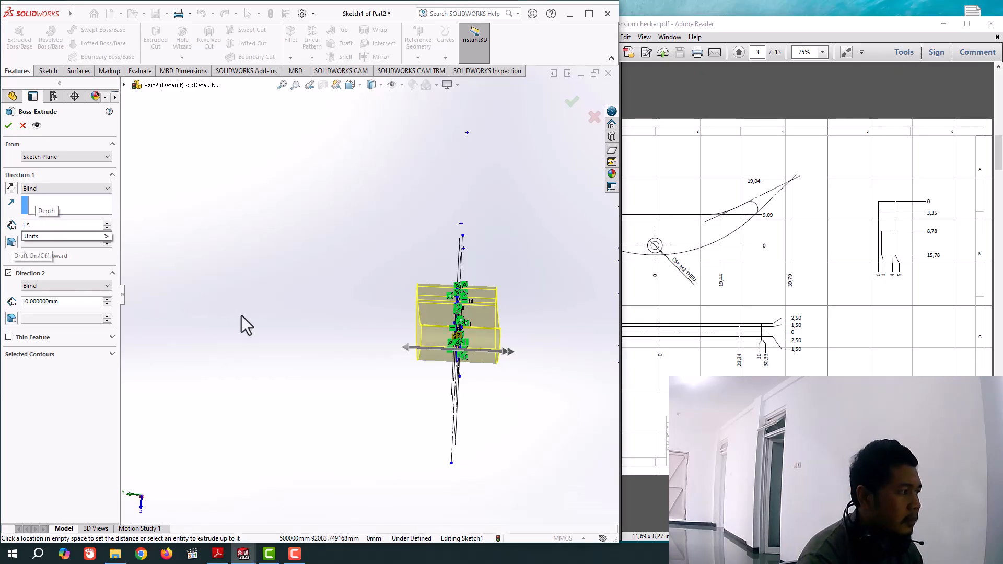
key("Return")
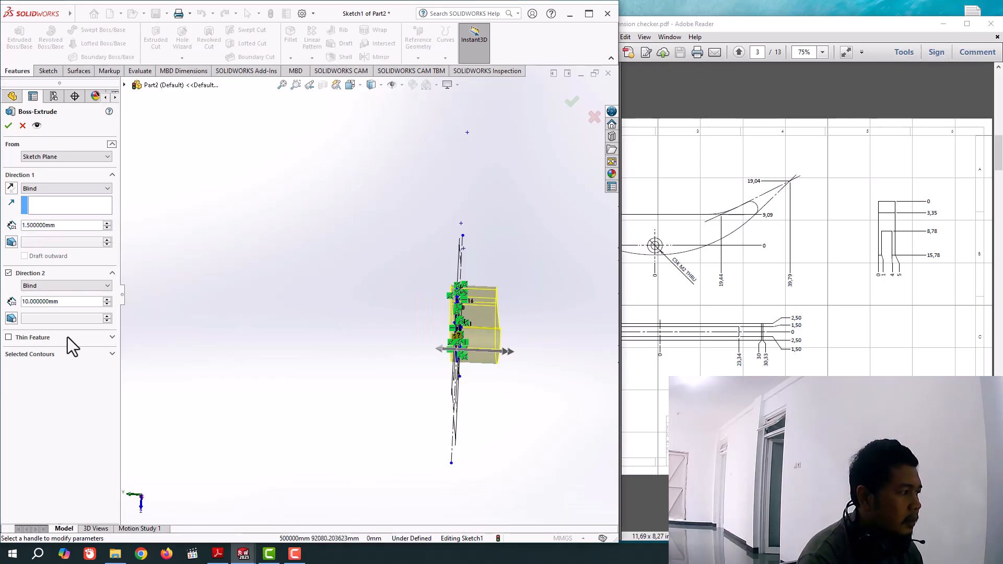
Step: Set the Direction 2 depth of the handle extrusion to 2.5 mm
left_click(70, 306)
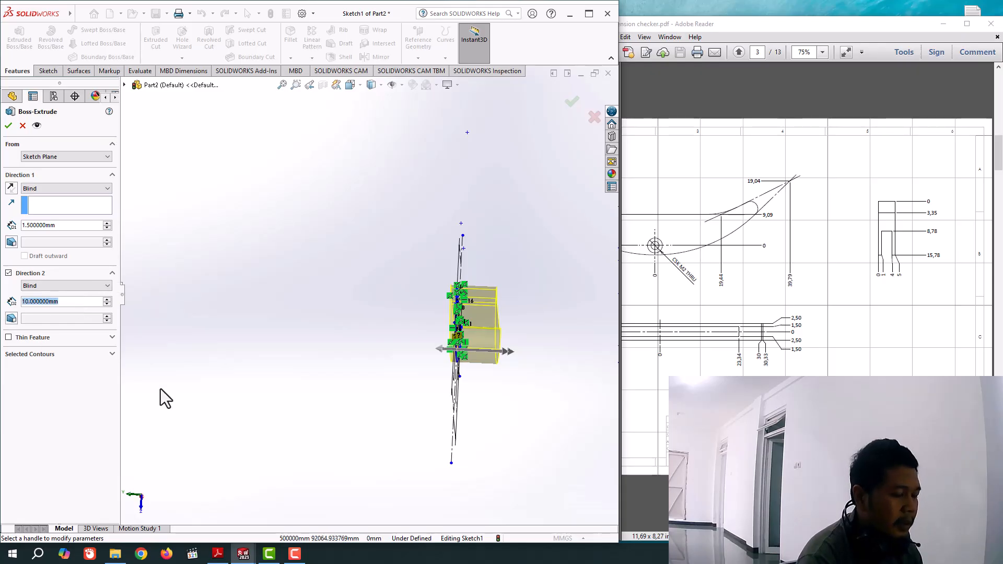
type("2.5")
key("Return")
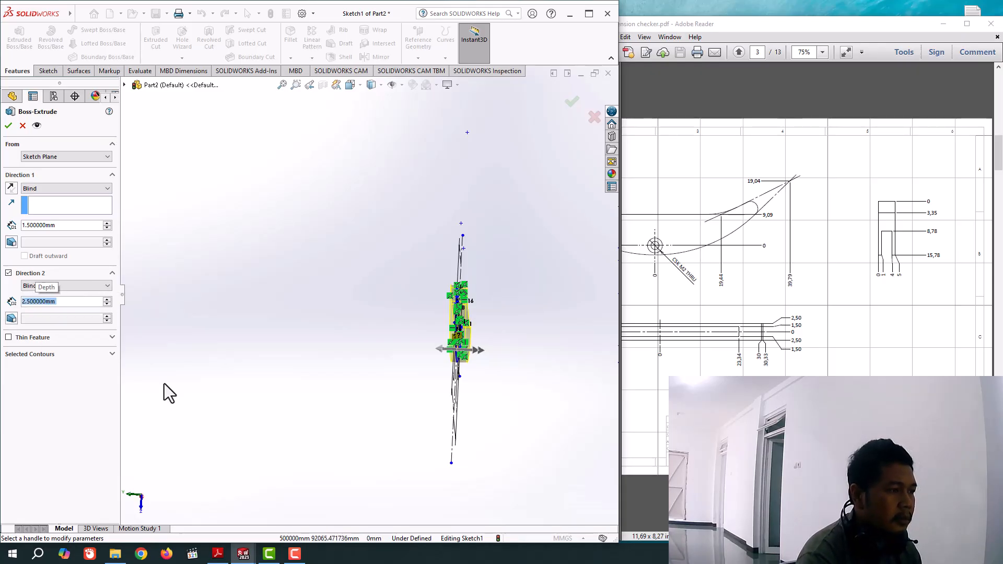
mouse_move(421, 403)
middle_mouse_down()
mouse_move(475, 429)
mouse_move(464, 525)
mouse_move(458, 479)
middle_mouse_up()
mouse_move(404, 398)
middle_mouse_down()
mouse_move(428, 346)
mouse_move(405, 346)
middle_mouse_up()
Step: Examine the handle's thickness dimensions on page 3 of the tension checker PDF, enlarging the drawing to 125%
scroll(405, 346, "down", 4)
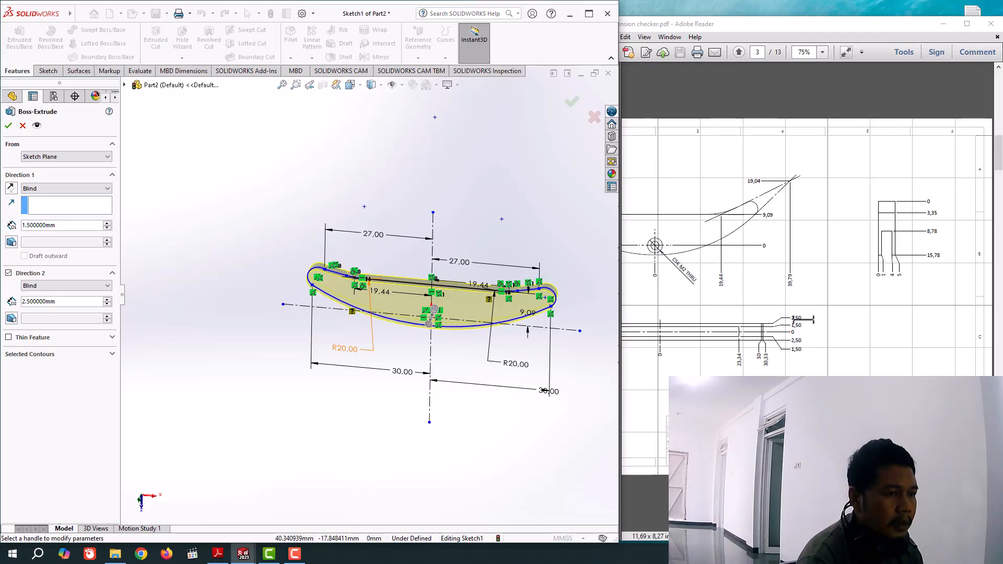
scroll(799, 367, "down", 3)
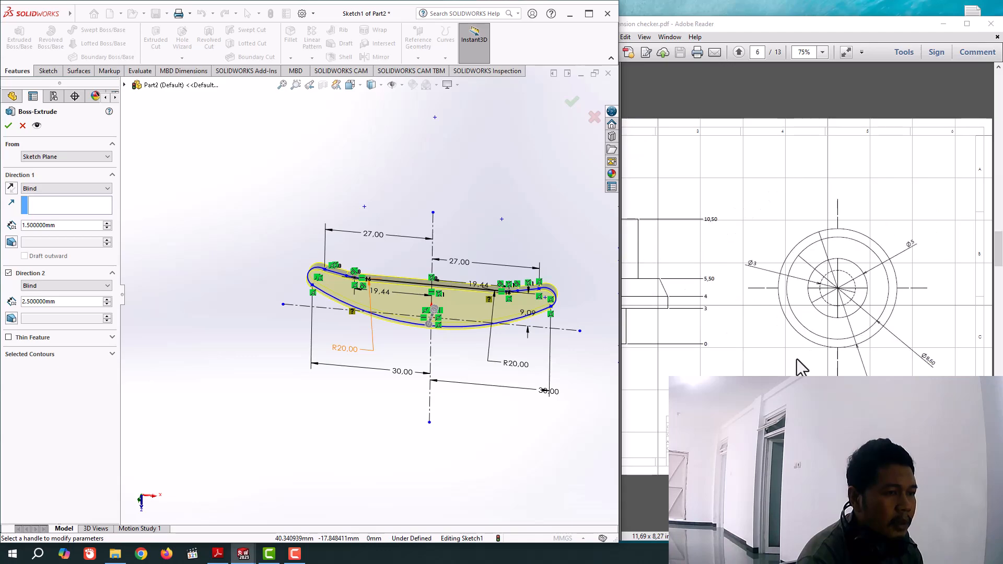
scroll(808, 361, "up", 4)
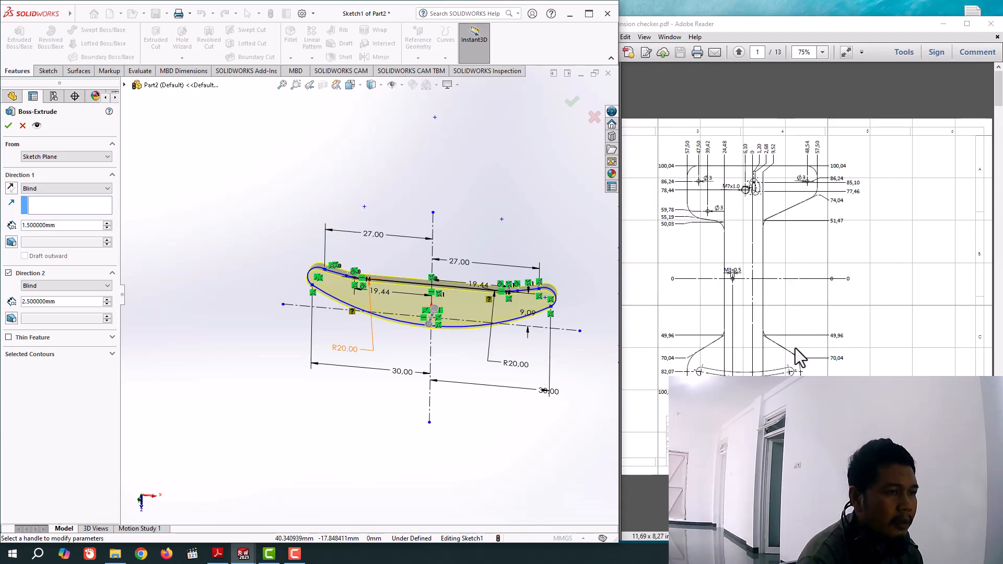
scroll(799, 358, "down", 2)
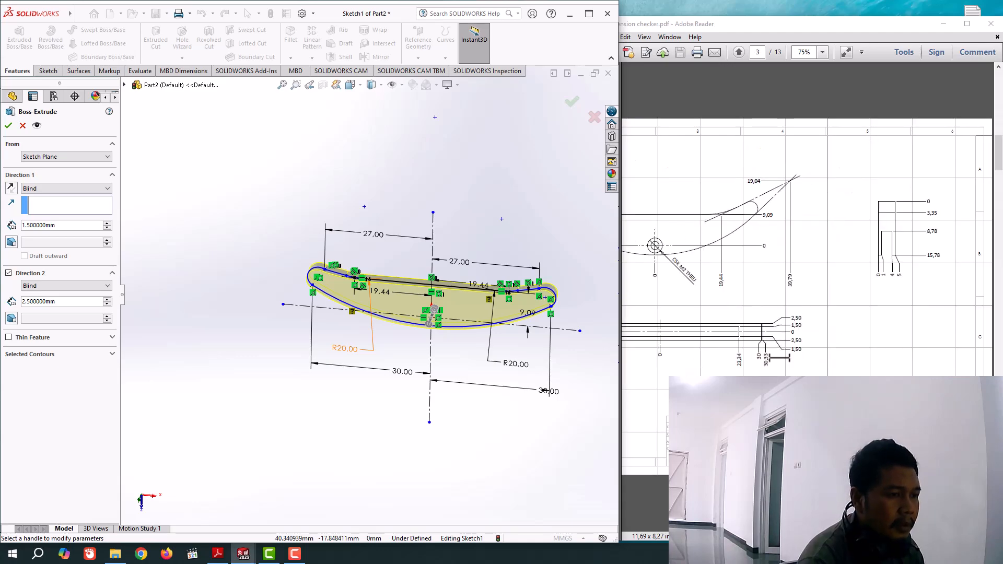
left_click(822, 54)
left_click(857, 107)
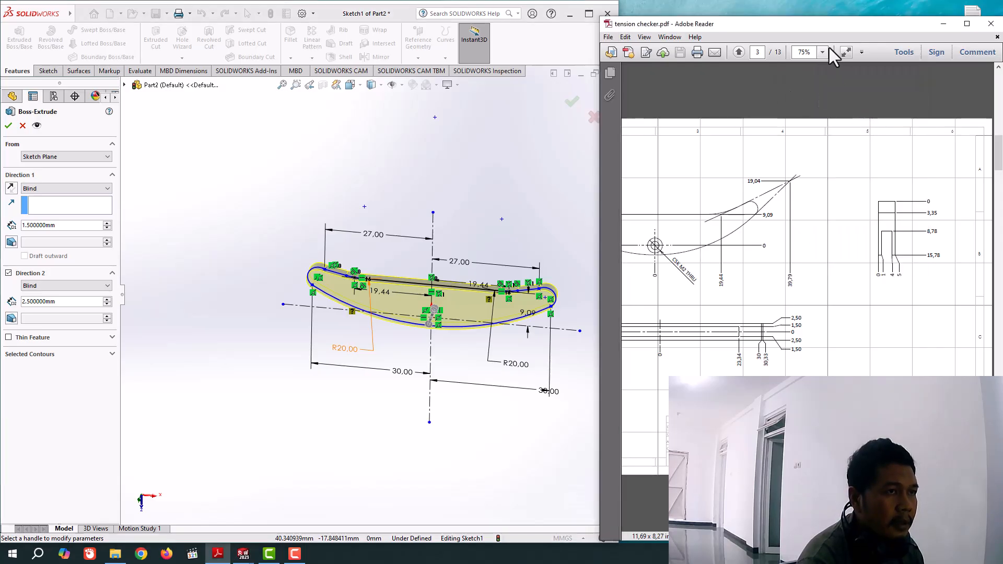
left_click(824, 51)
left_click(839, 125)
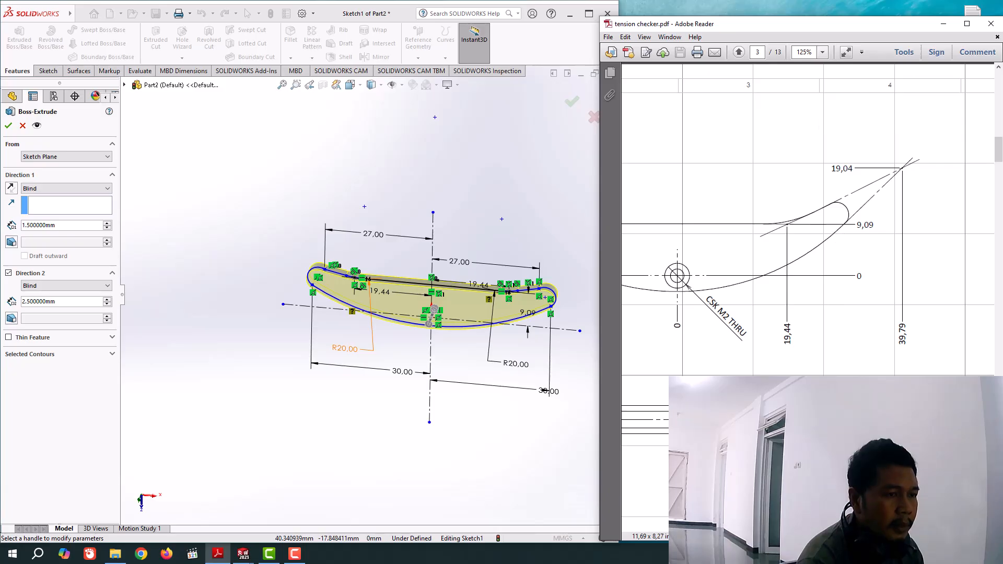
scroll(807, 219, "right", 3)
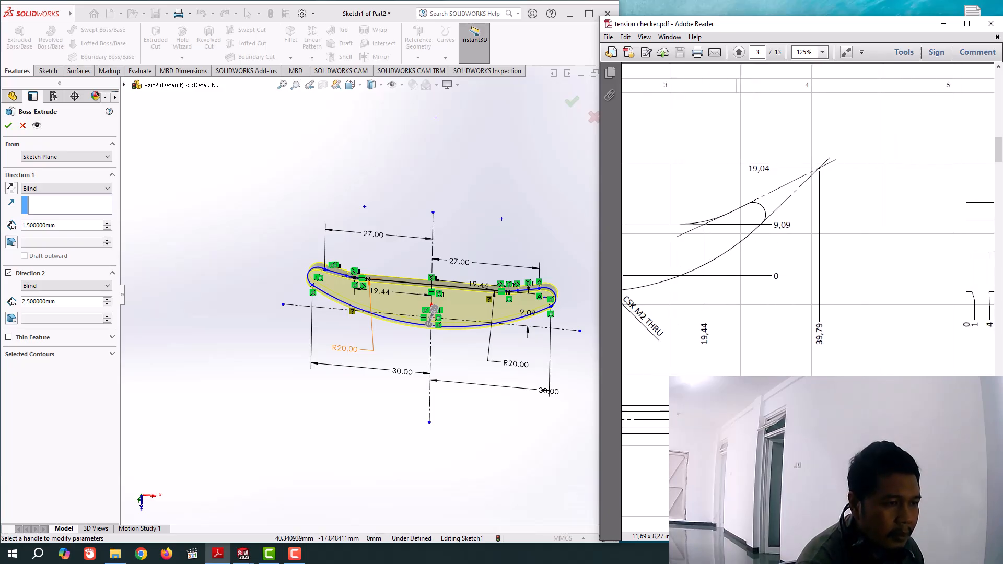
Step: Set the Direction 1 depth to 2.5 mm and finish the two-sided extrusion of the handle
left_click(71, 226)
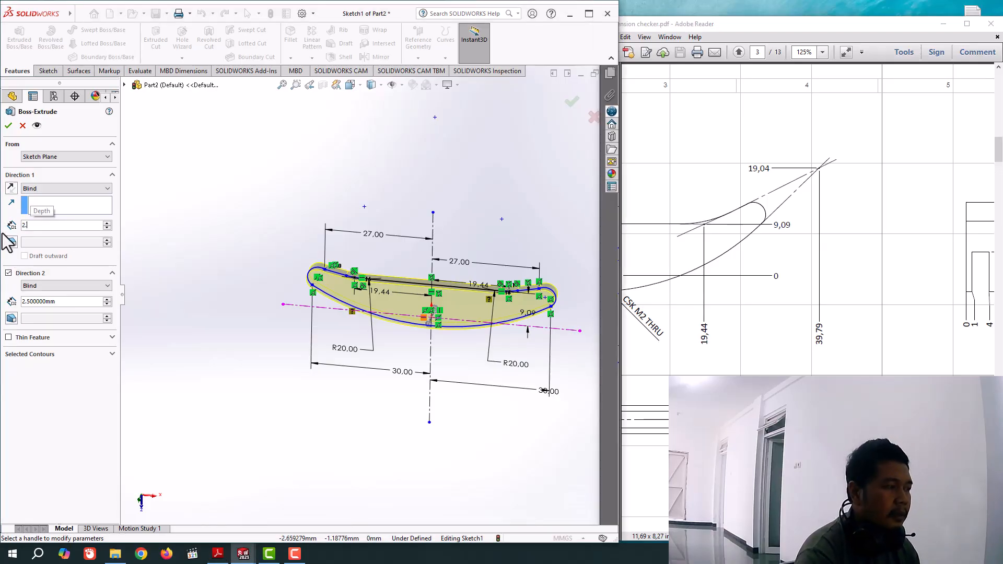
type("2.5")
key("Return")
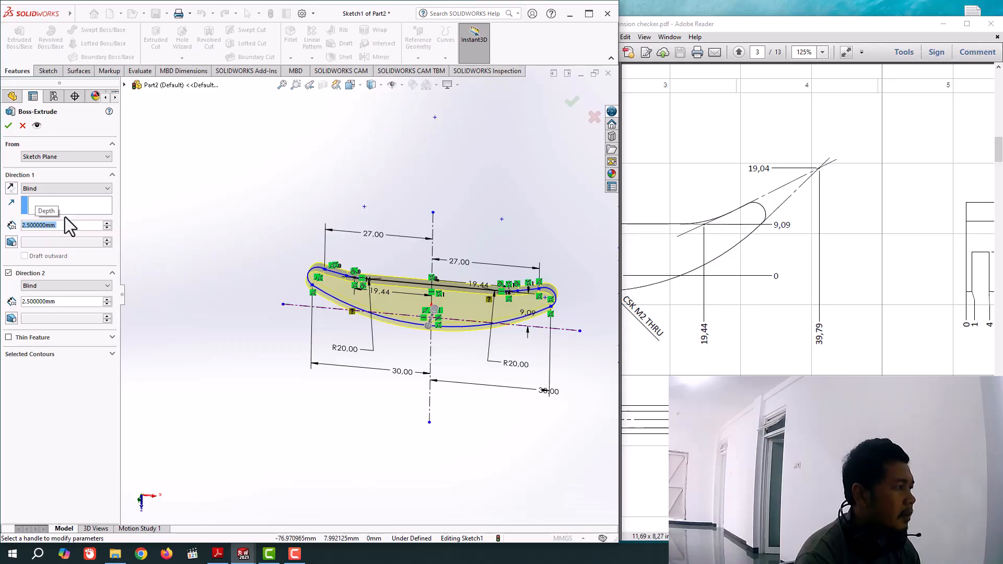
mouse_move(378, 428)
middle_mouse_down()
mouse_move(381, 409)
mouse_move(362, 472)
middle_mouse_up()
mouse_move(429, 302)
middle_mouse_down()
mouse_move(365, 327)
mouse_move(316, 261)
middle_mouse_up()
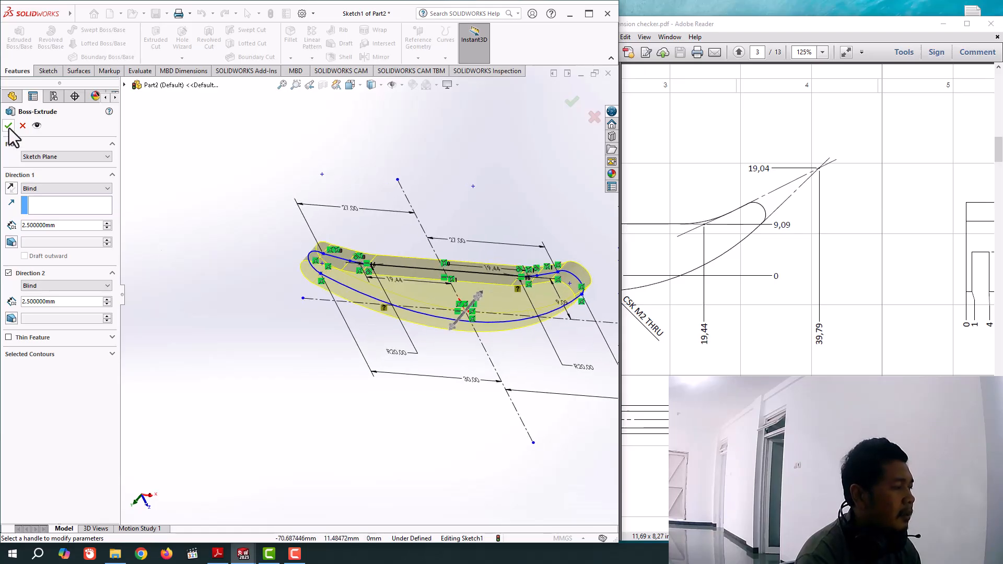
left_click(8, 126)
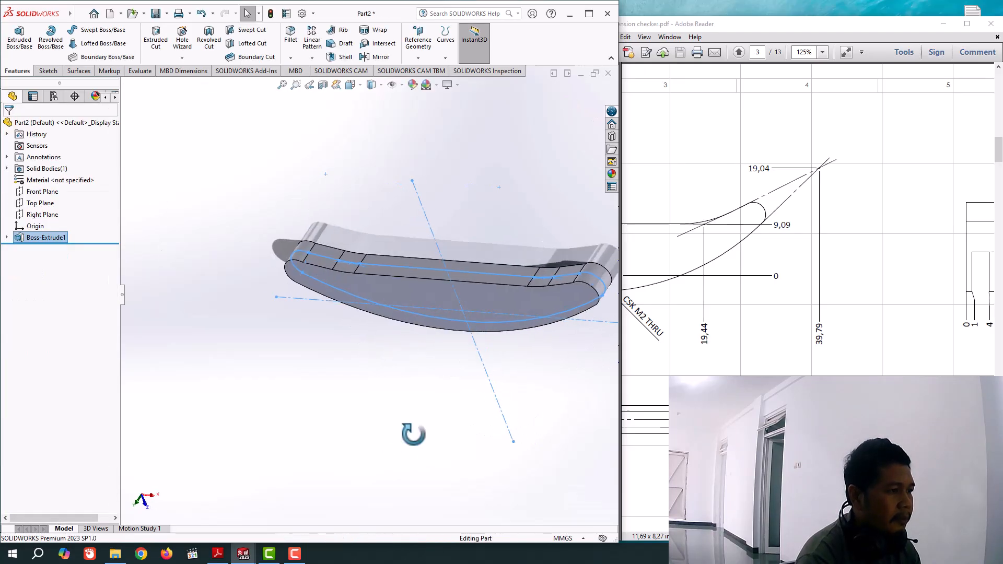
mouse_move(413, 437)
middle_mouse_down()
mouse_move(414, 301)
mouse_move(465, 309)
mouse_move(439, 336)
mouse_move(470, 354)
mouse_move(440, 348)
mouse_move(477, 432)
mouse_move(521, 405)
mouse_move(454, 389)
middle_mouse_up()
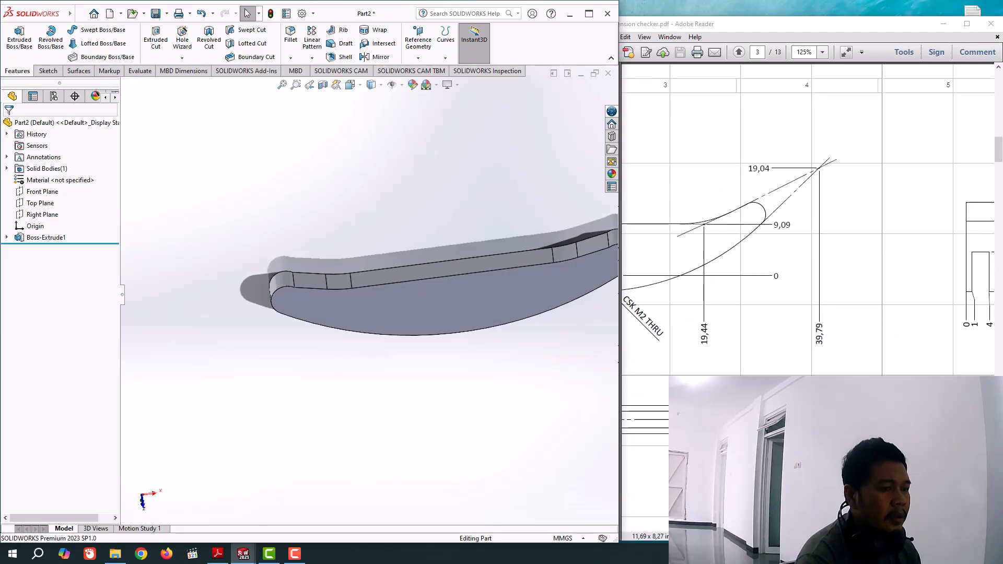
mouse_move(854, 537)
left_mouse_down()
mouse_move(778, 536)
mouse_move(797, 536)
left_mouse_up()
middle_click_drag(484, 393, 477, 268)
left_click(477, 268)
middle_click_drag(430, 406, 403, 373)
left_click(473, 258)
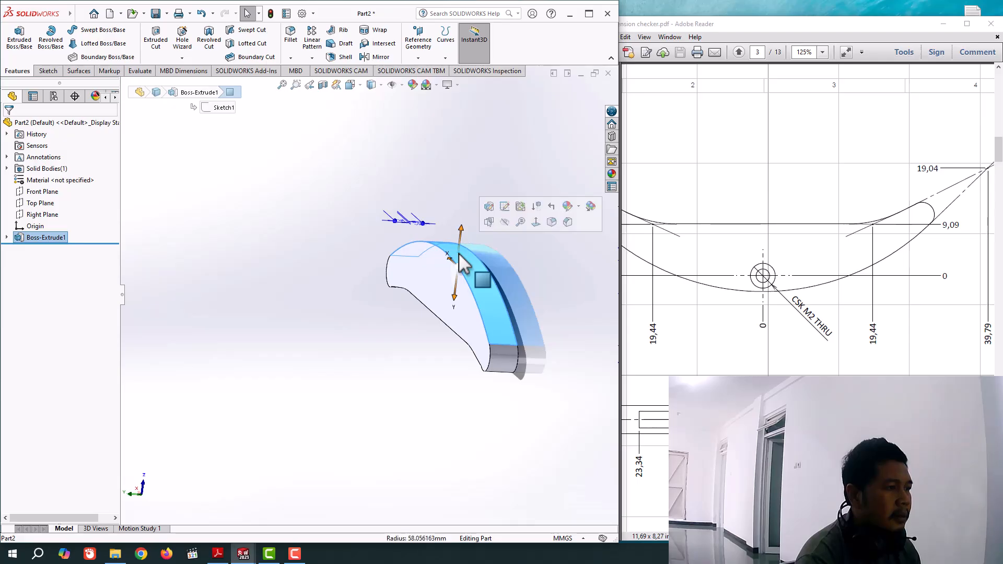
left_click(503, 209)
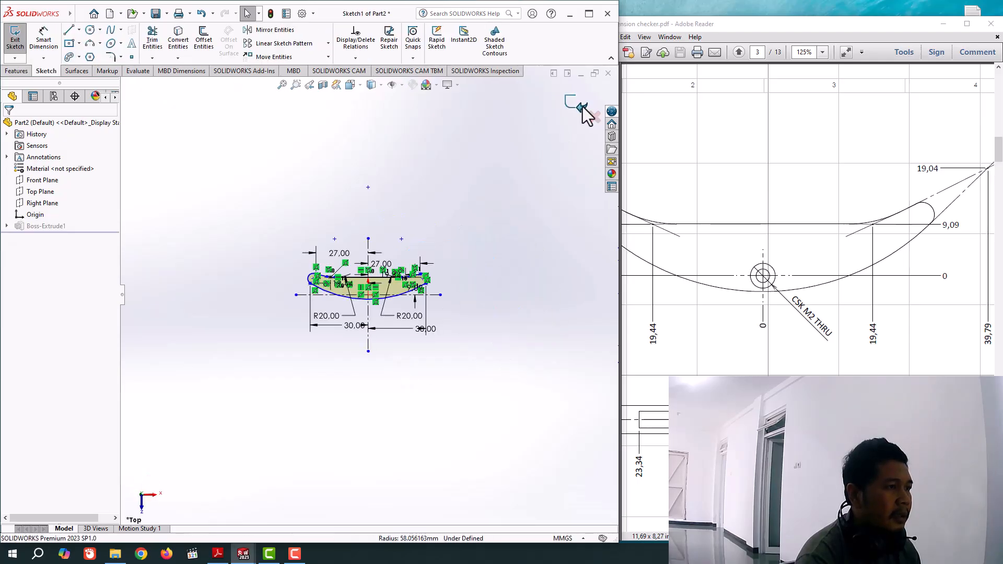
left_click(583, 108)
mouse_move(393, 393)
middle_mouse_down()
mouse_move(393, 260)
mouse_move(363, 351)
mouse_move(406, 265)
mouse_move(466, 327)
mouse_move(406, 343)
mouse_move(425, 277)
mouse_move(472, 354)
mouse_move(441, 359)
mouse_move(381, 329)
mouse_move(374, 286)
mouse_move(379, 312)
middle_mouse_up()
scroll(388, 352, "down", 2)
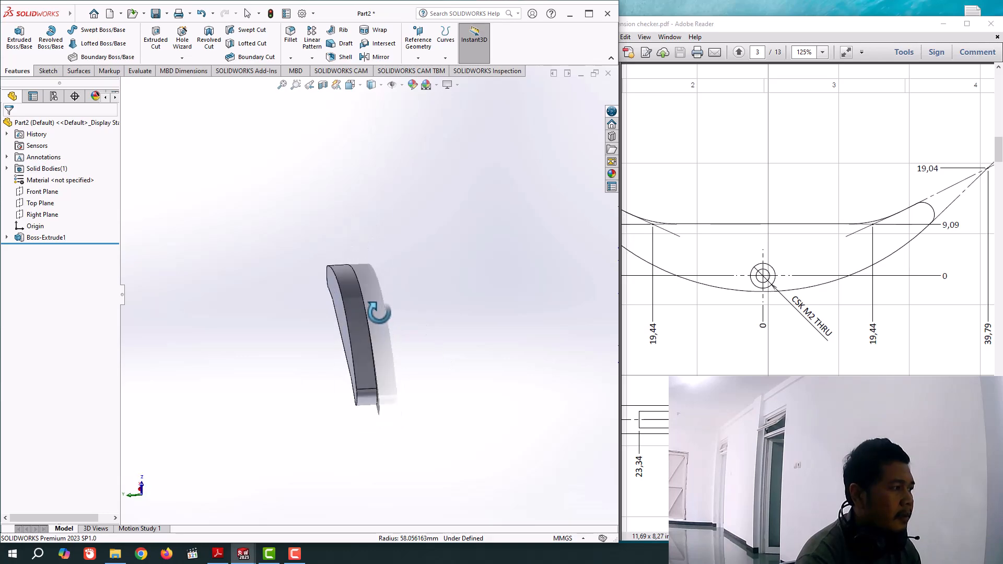
left_click(361, 303)
left_click(199, 309)
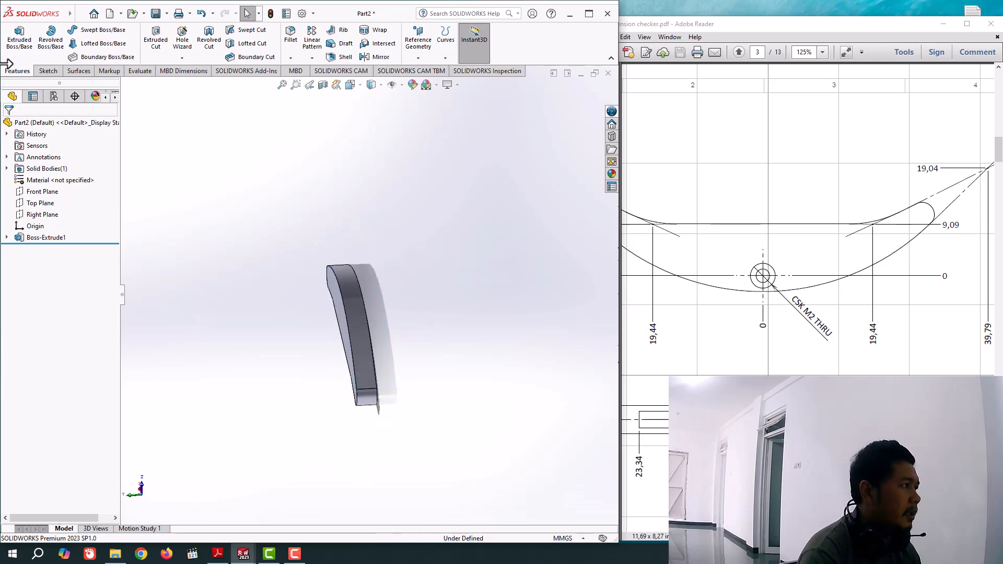
Step: Create a reference plane tangent to the handle's large convex curved face and perpendicular to the Right Plane
left_click(427, 59)
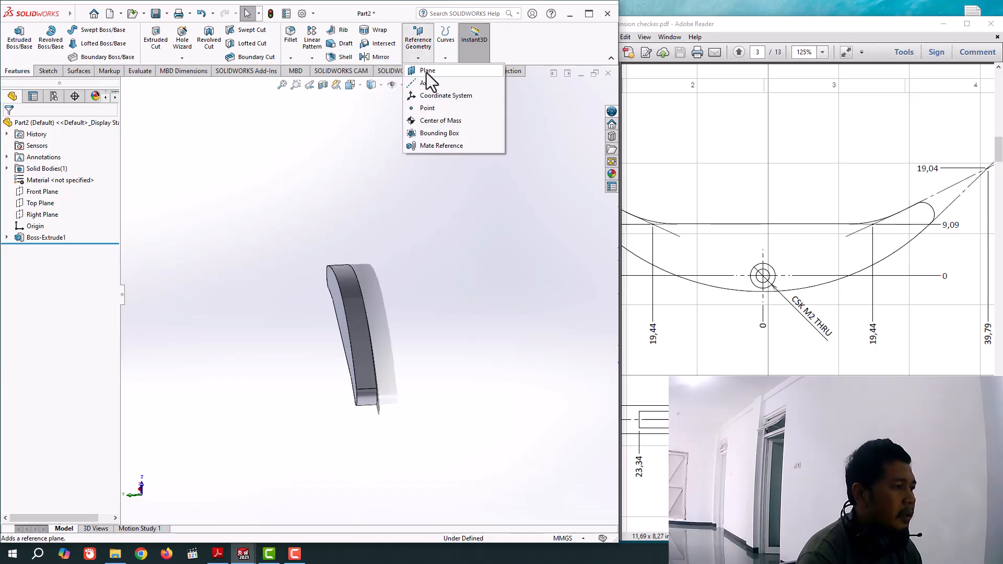
left_click(426, 73)
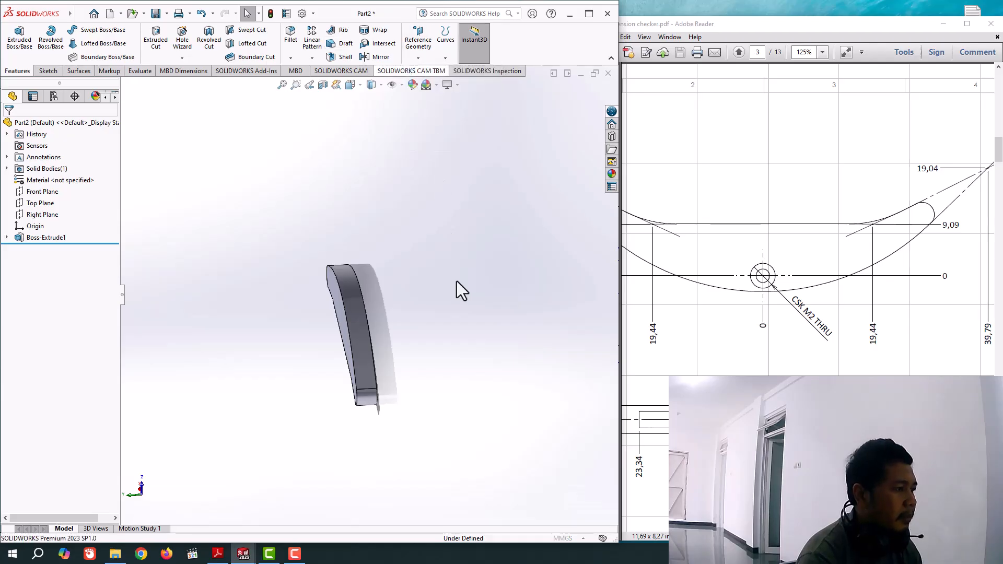
left_click(356, 290)
middle_click_drag(361, 401, 382, 394)
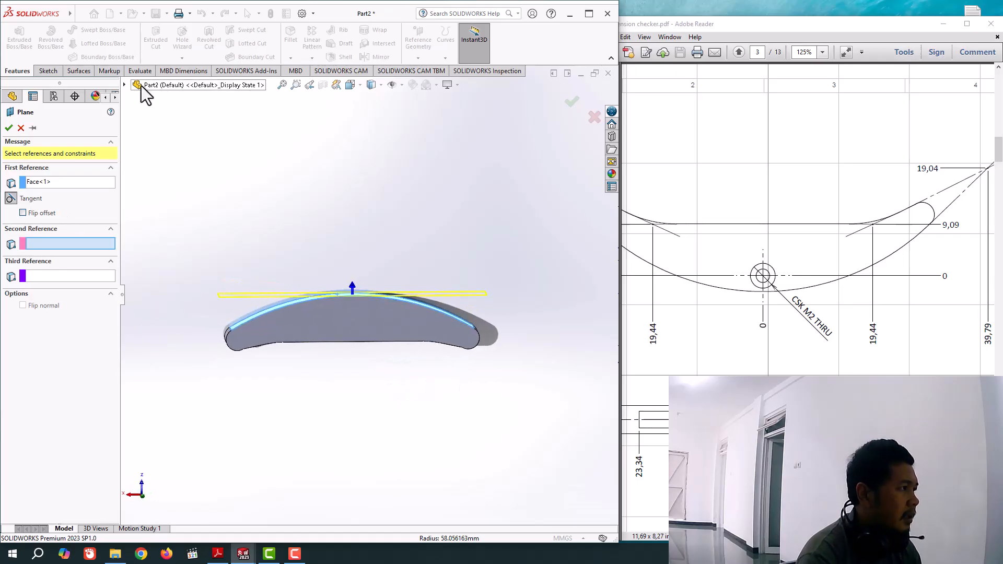
left_click(126, 86)
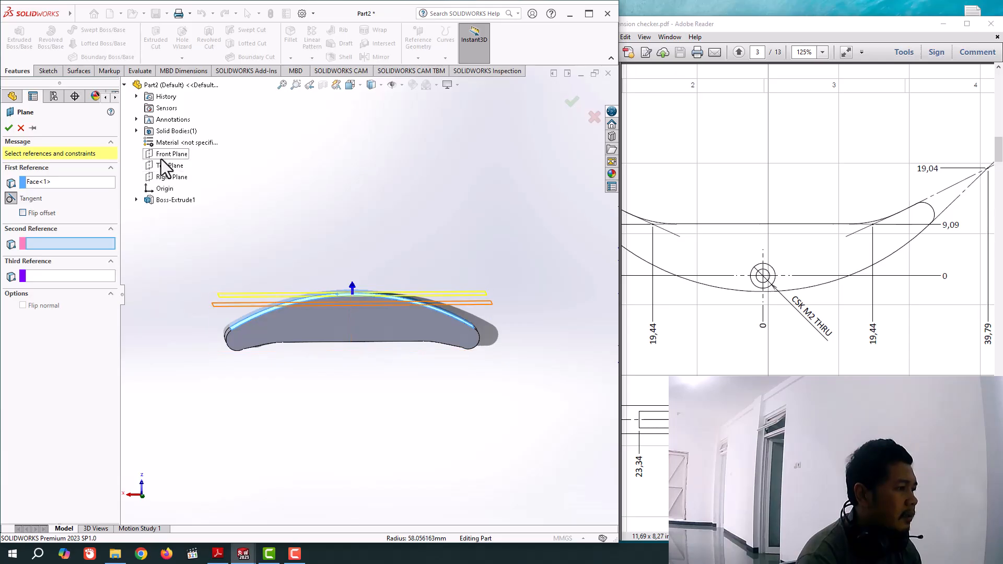
left_click(166, 179)
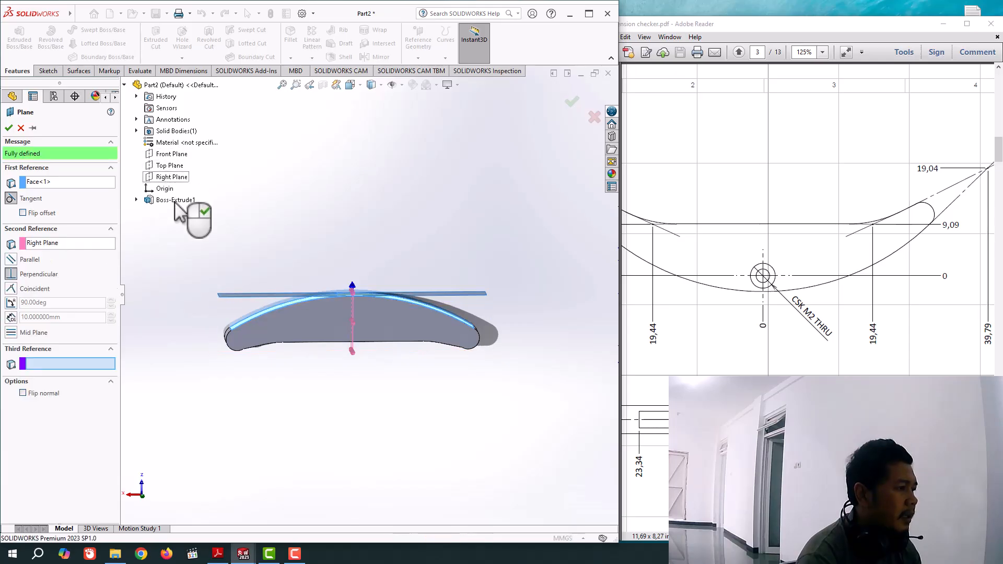
middle_click_drag(318, 414, 280, 388)
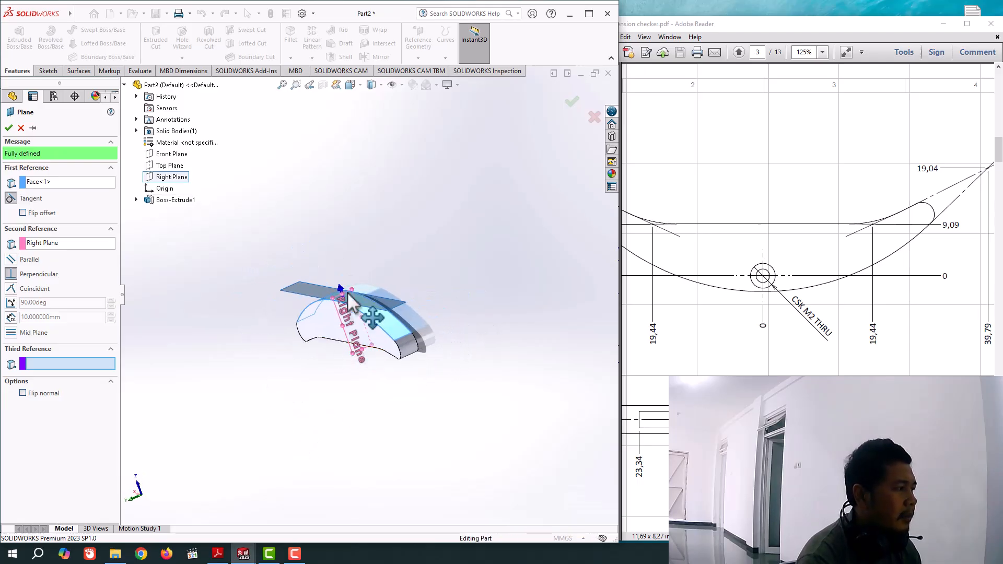
left_click(11, 128)
middle_click_drag(334, 481, 407, 528)
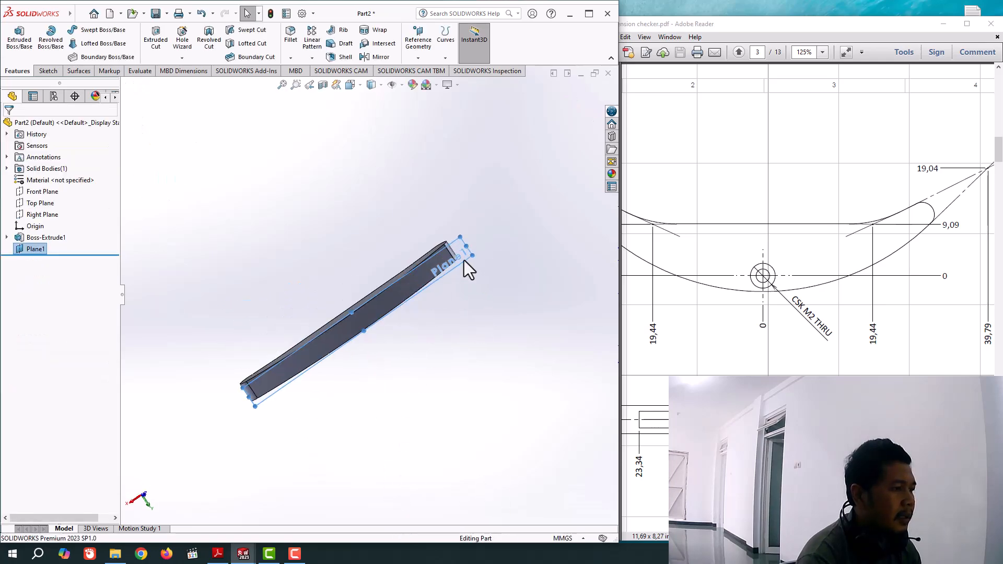
Step: Start a sketch on the new tangent plane and extend the plane's displayed border beyond the handle's long edge
left_click(20, 250)
left_click(30, 235)
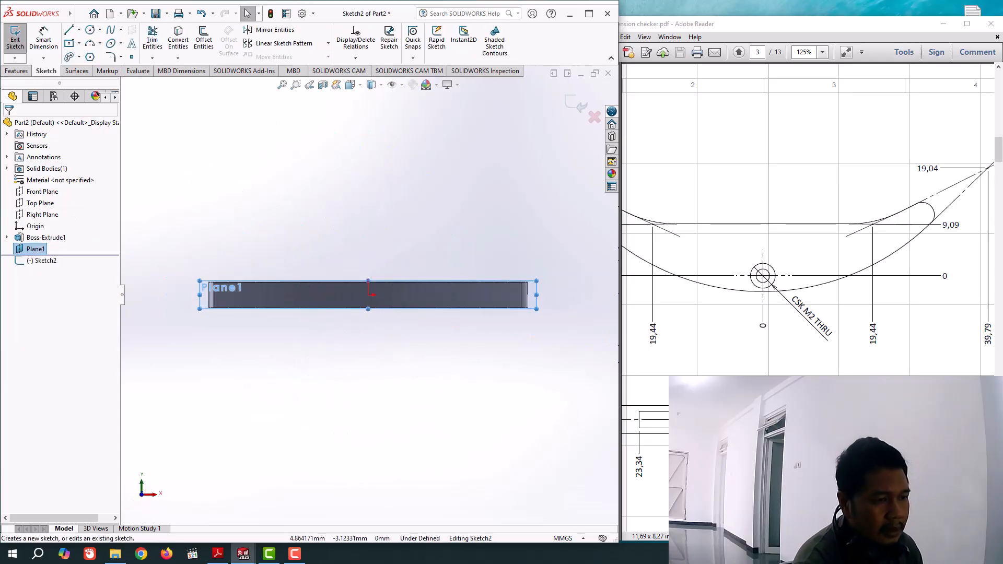
scroll(810, 219, "up", 10)
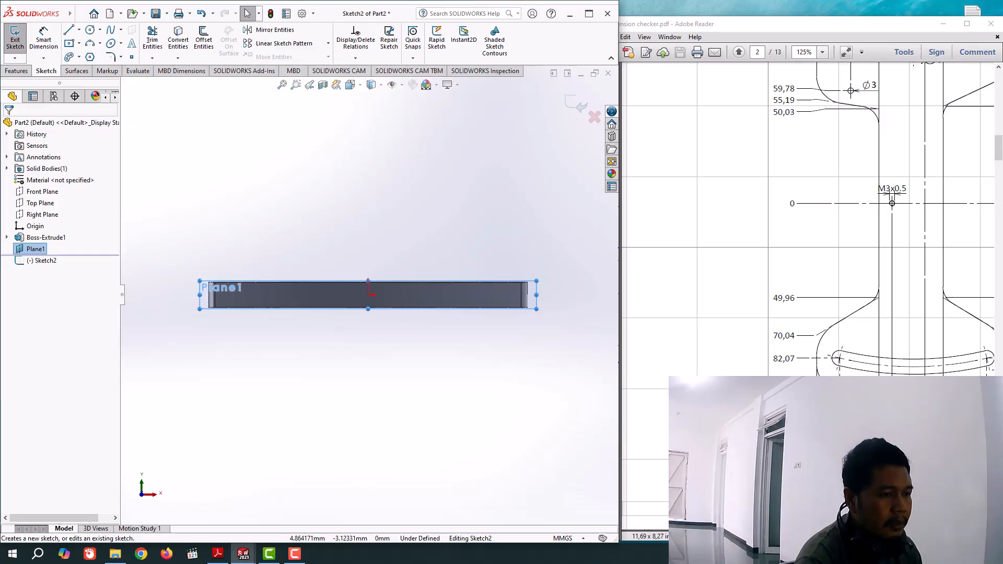
scroll(809, 219, "down", 5)
mouse_move(797, 537)
left_mouse_down()
mouse_move(772, 536)
mouse_move(828, 536)
mouse_move(772, 536)
left_mouse_up()
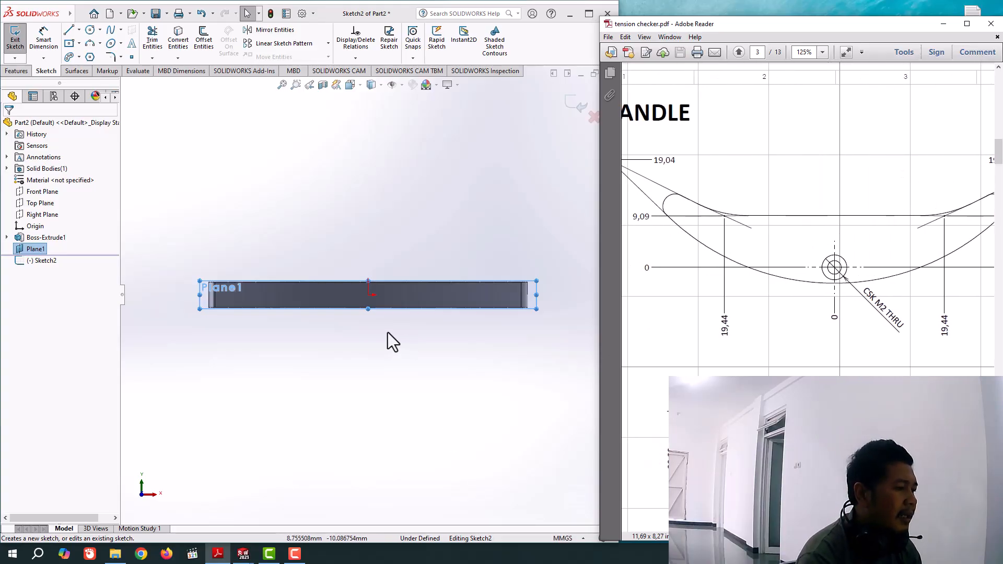
left_click(370, 275)
left_click_drag(370, 275, 369, 264)
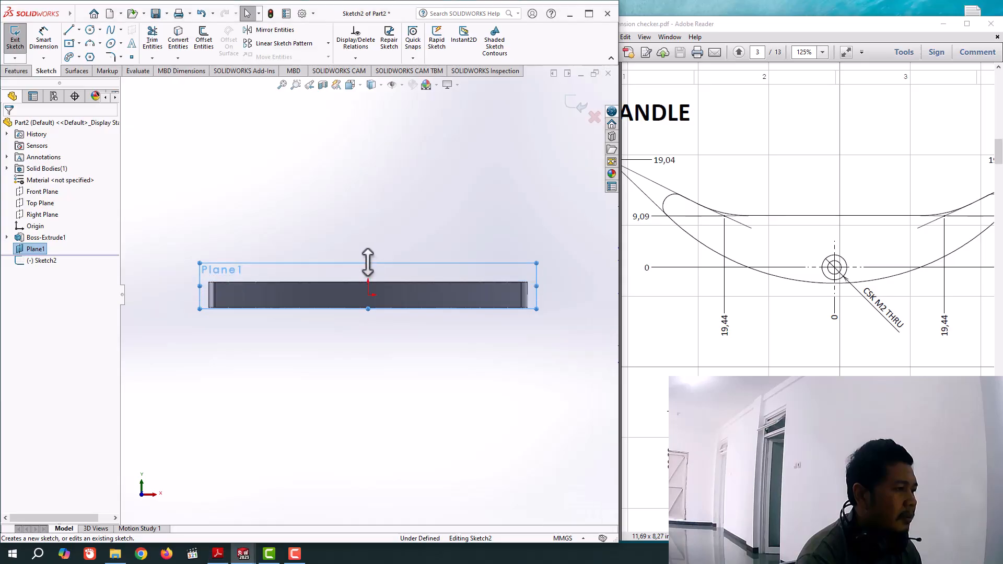
Step: Extend the plane's displayed border below the handle, then sketch a vertical construction line about 13.6 mm long with its midpoint coincident with the origin
left_click_drag(369, 326, 369, 363)
key("l")
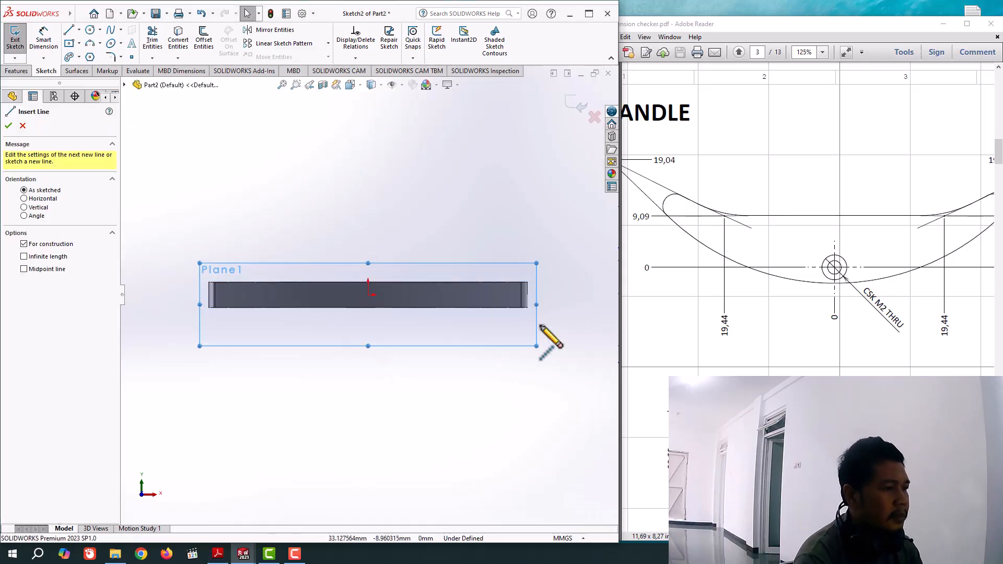
left_click(563, 283)
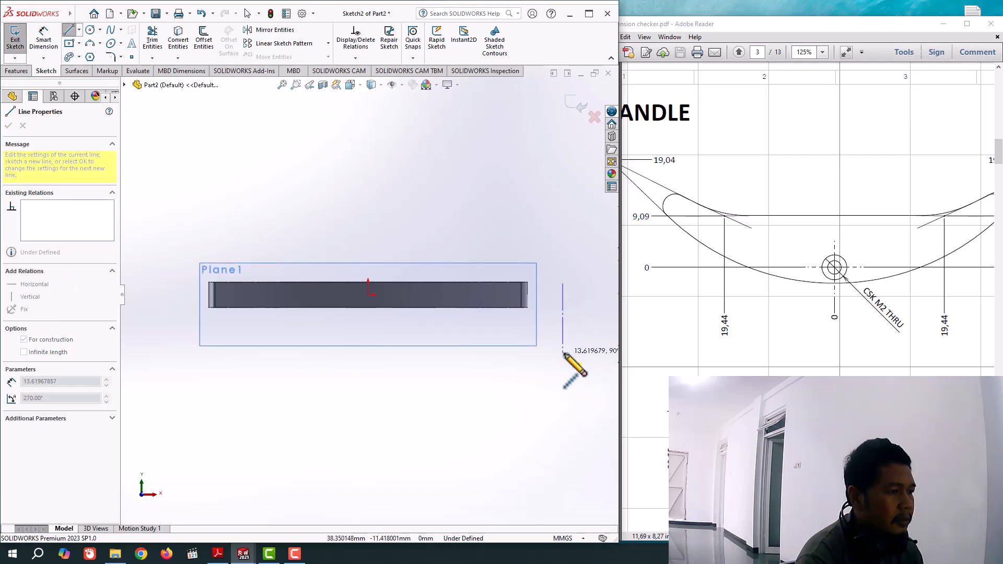
left_click(562, 353)
key("Escape")
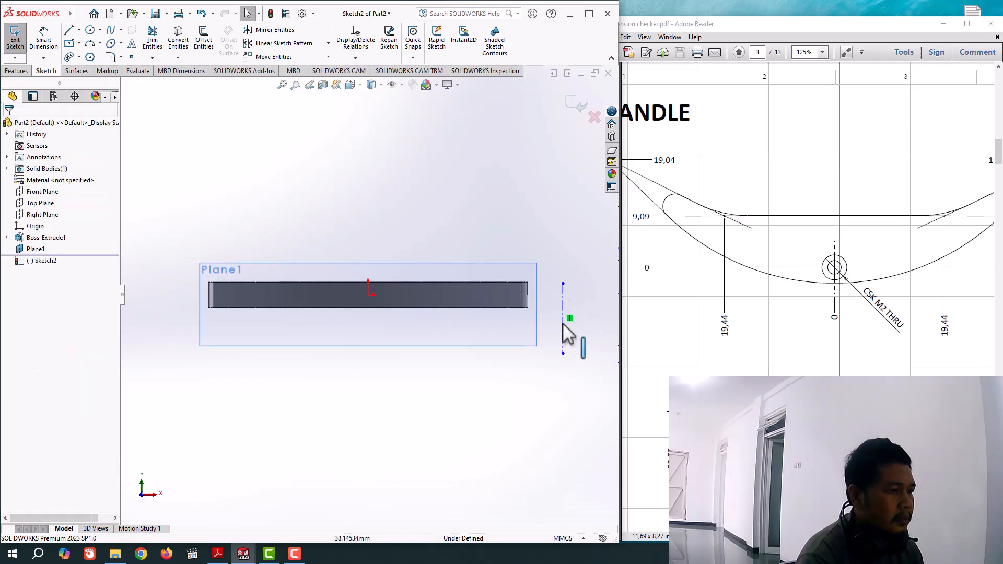
left_click(563, 317)
left_click(562, 317)
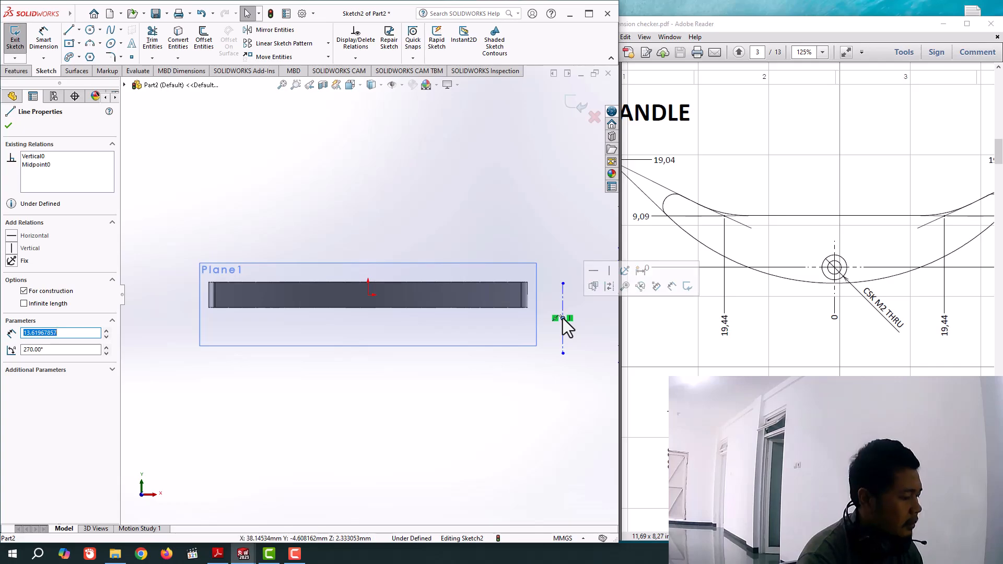
left_click(368, 295, "ctrl")
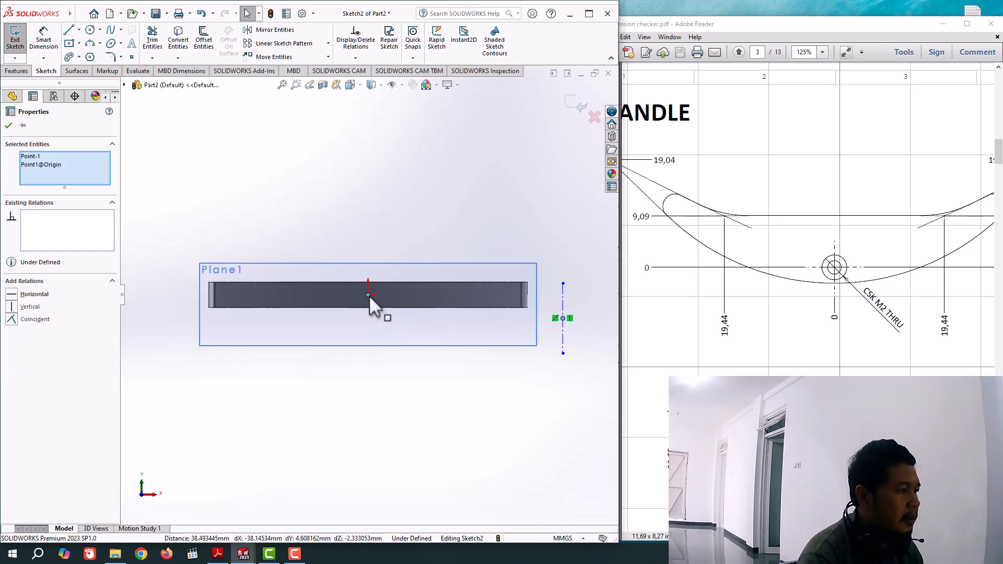
left_click(12, 319)
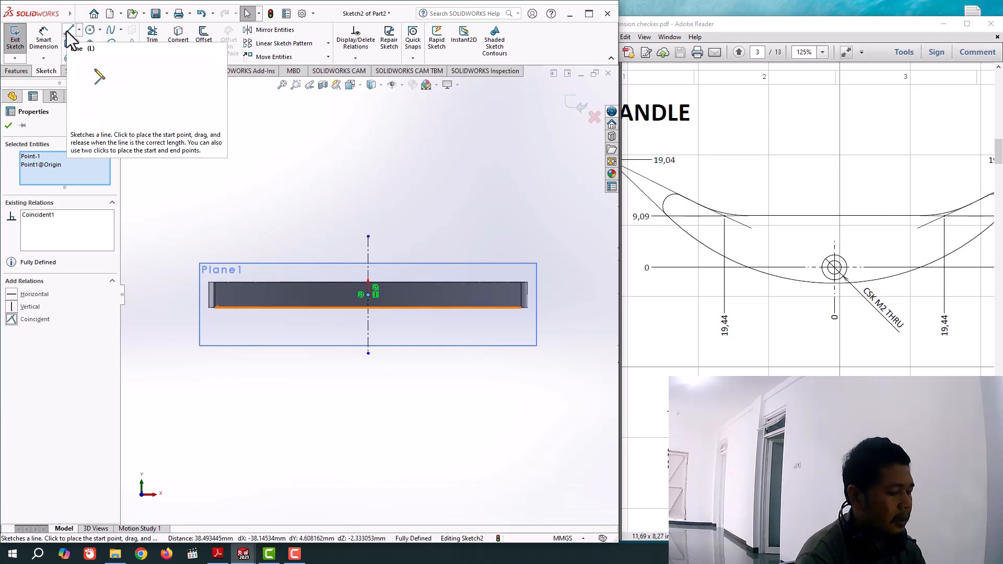
Step: Sketch a horizontal construction line about 35.7 mm long and make its midpoint coincident with the origin
left_click(67, 31)
left_click(283, 383)
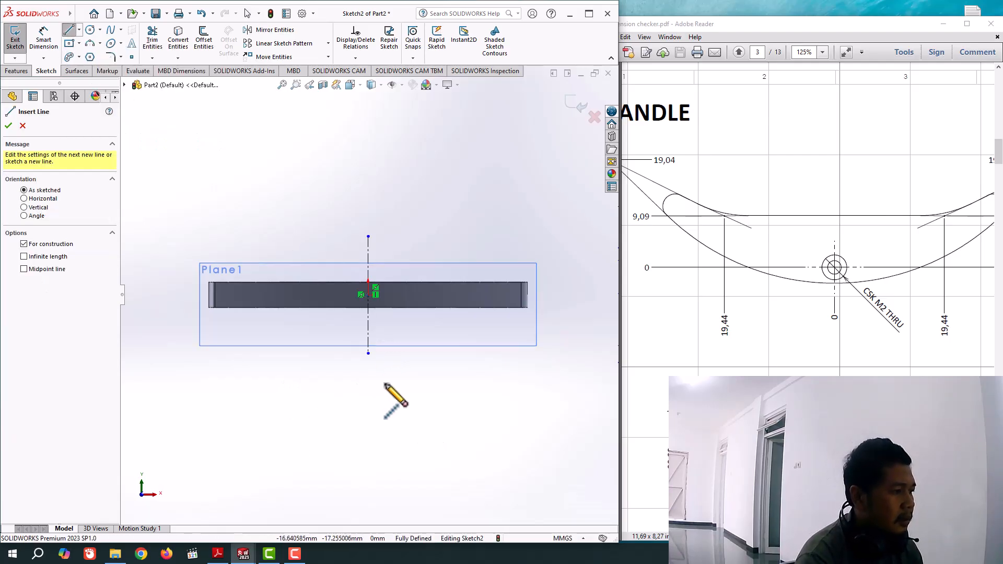
left_click(466, 384)
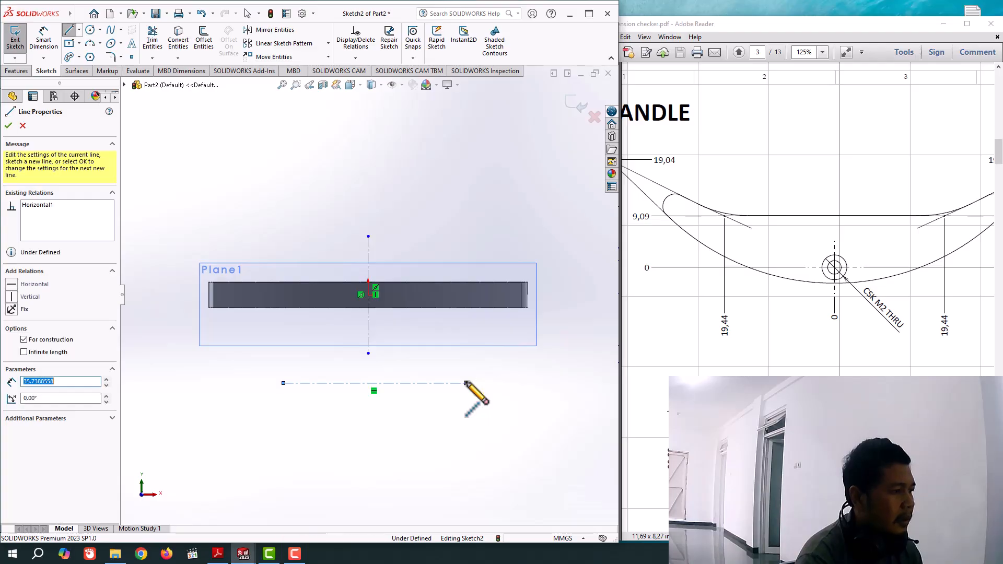
key("Escape")
left_click(374, 384)
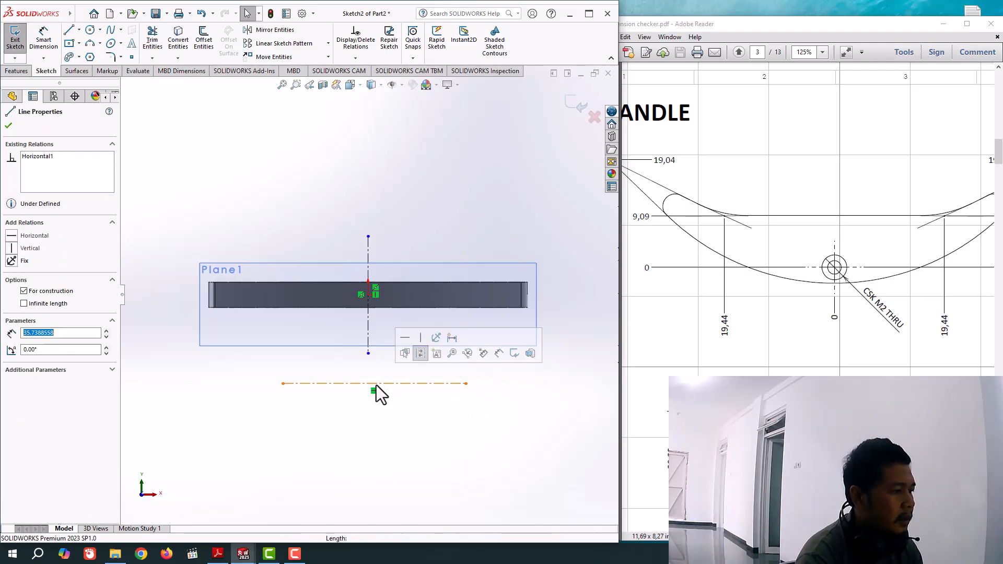
left_click(374, 383)
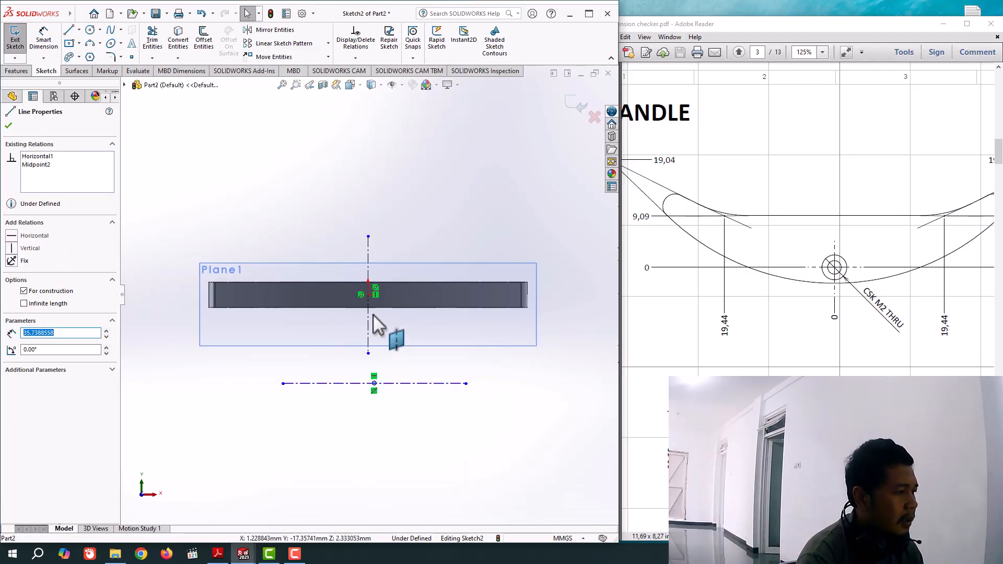
left_click(368, 295, "ctrl")
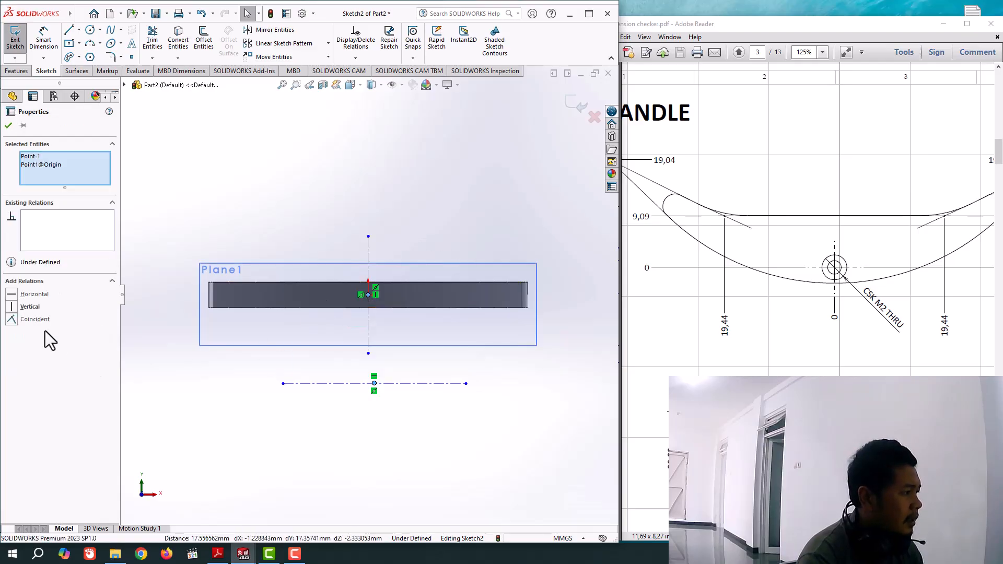
left_click(11, 319)
left_click(437, 441)
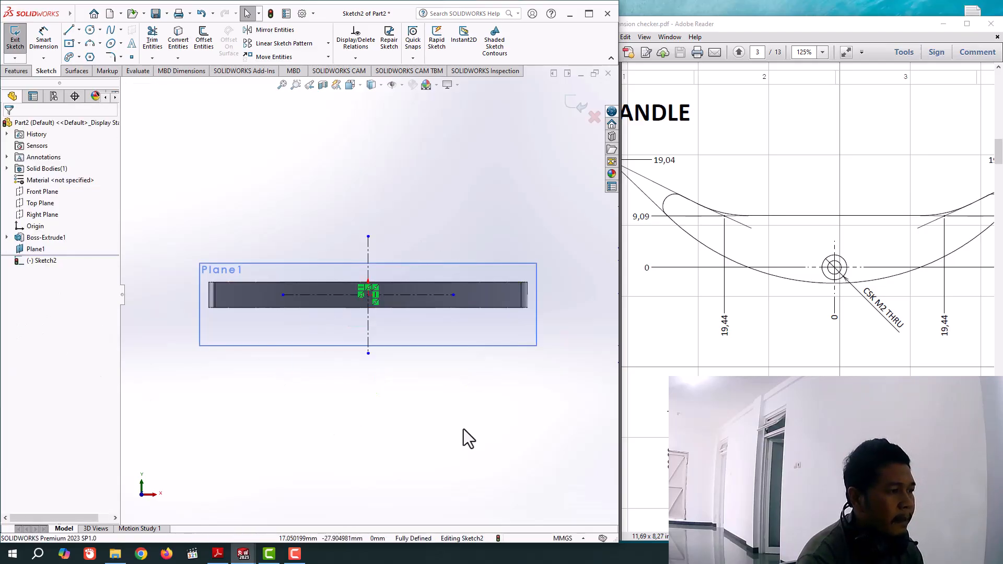
Step: Sketch a closed rectangle about 26.2 by 3 mm around the origin with lines, splitting both long sides at the vertical construction line
scroll(517, 335, "down", 2)
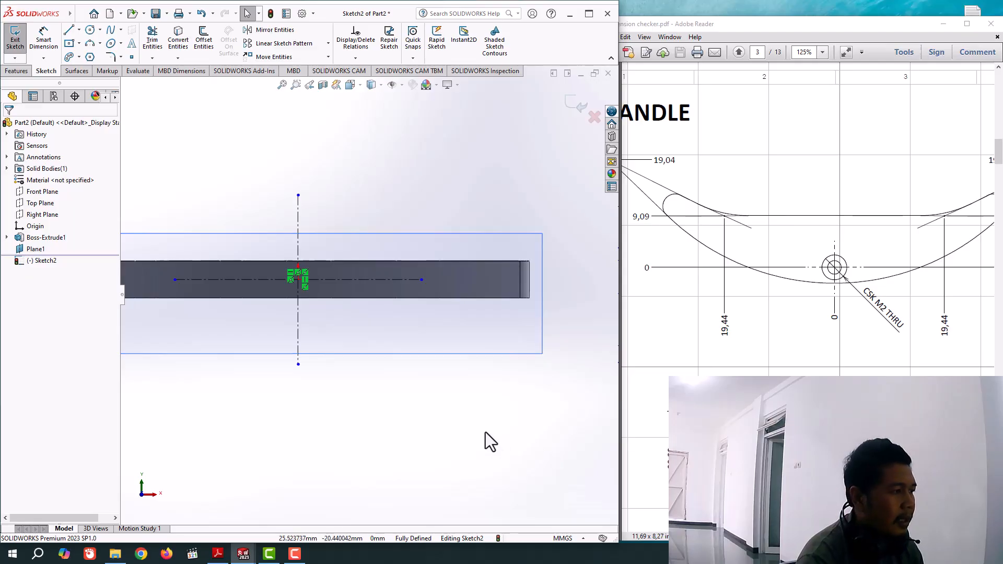
scroll(485, 431, "up", 2)
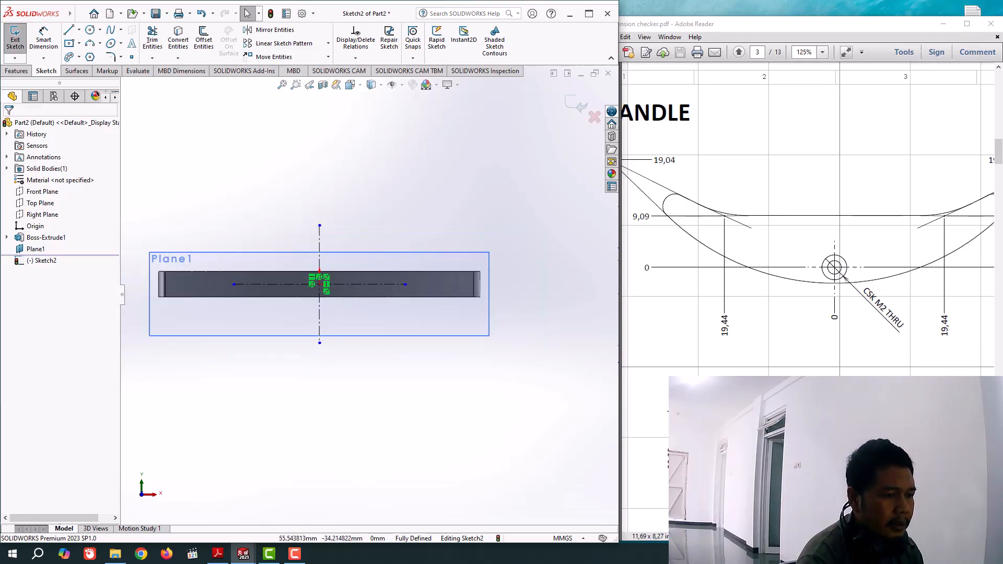
left_click_drag(799, 536, 818, 536)
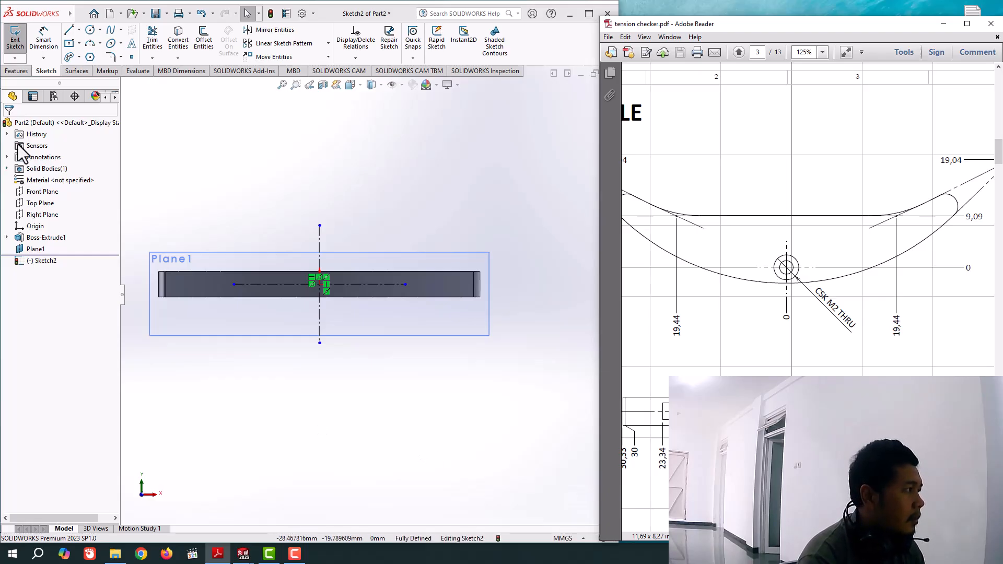
left_click(69, 32)
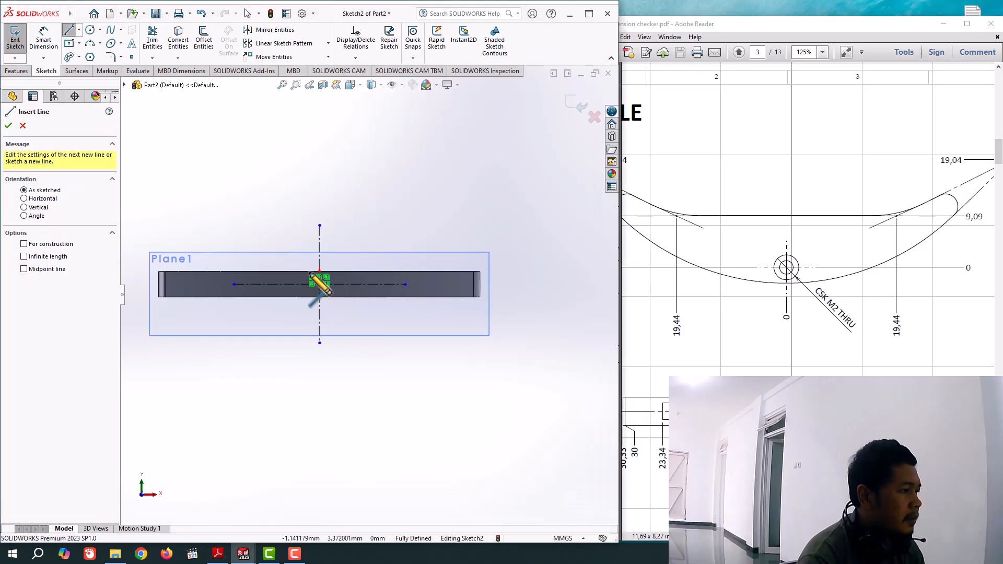
scroll(316, 290, "down", 4)
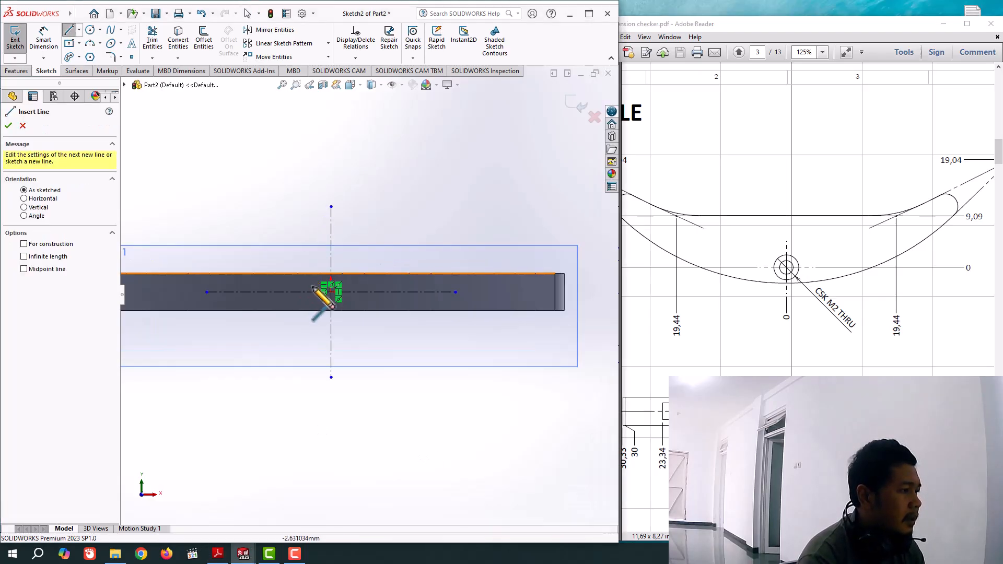
left_click(202, 276)
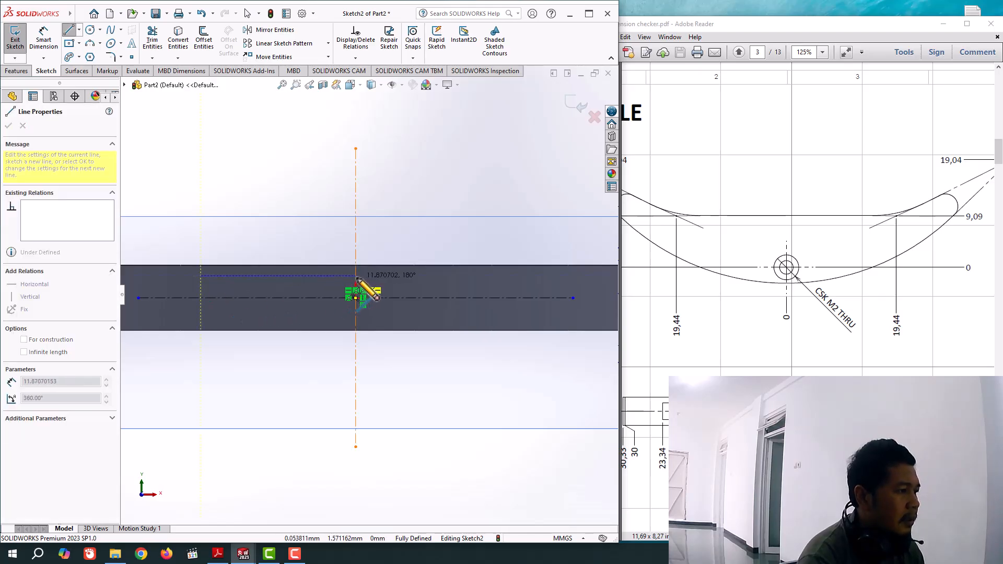
left_click(356, 276)
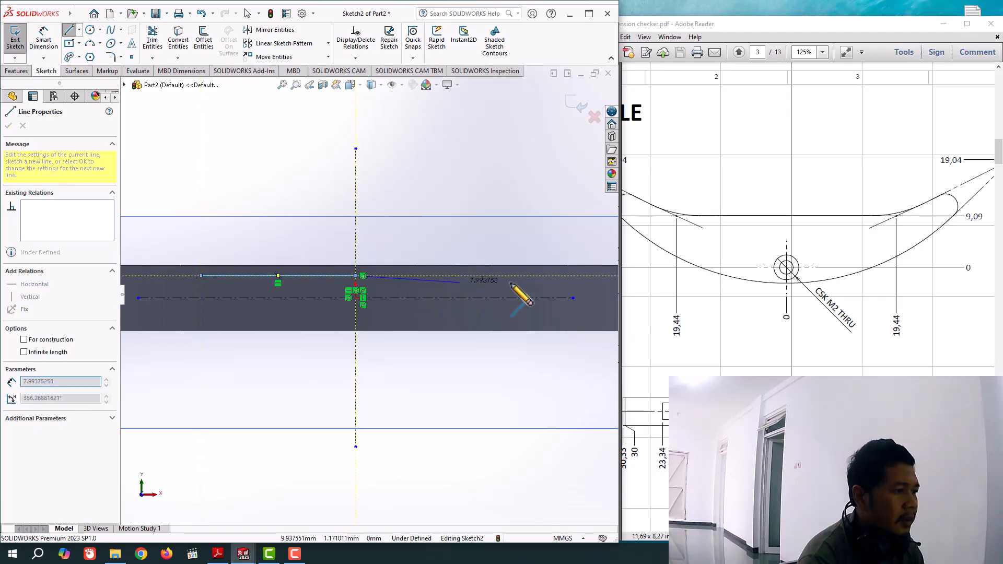
left_click(543, 275)
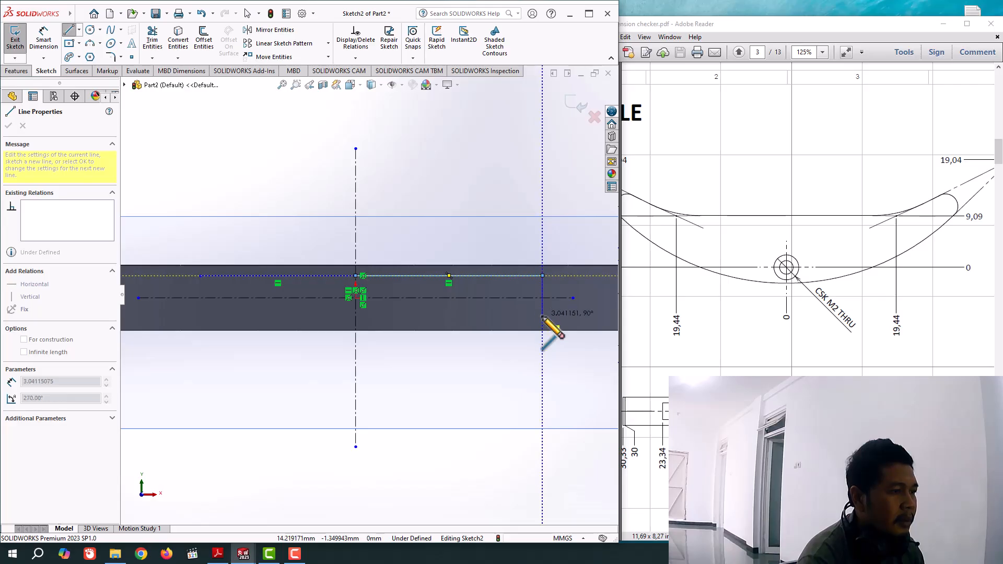
left_click(542, 315)
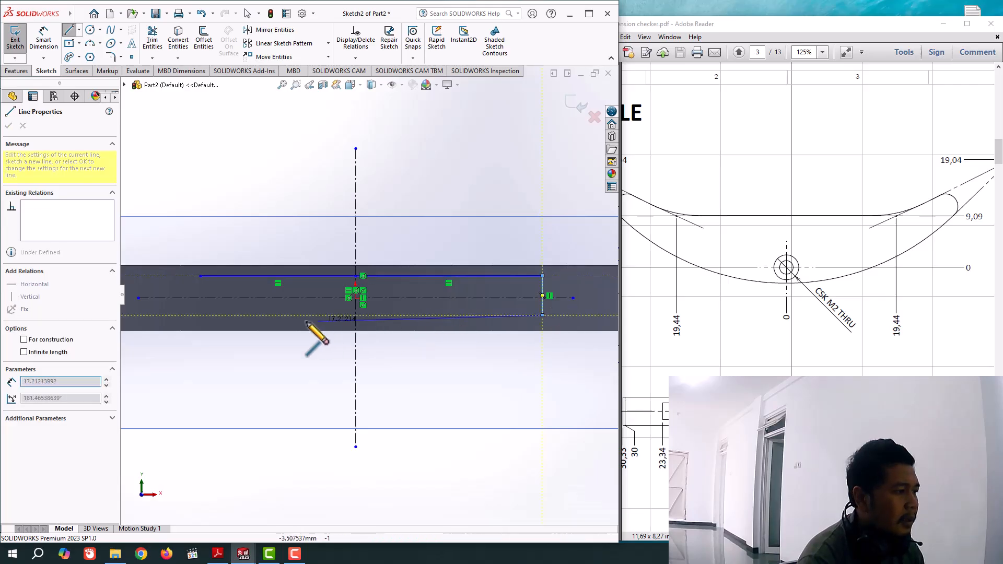
left_click(356, 316)
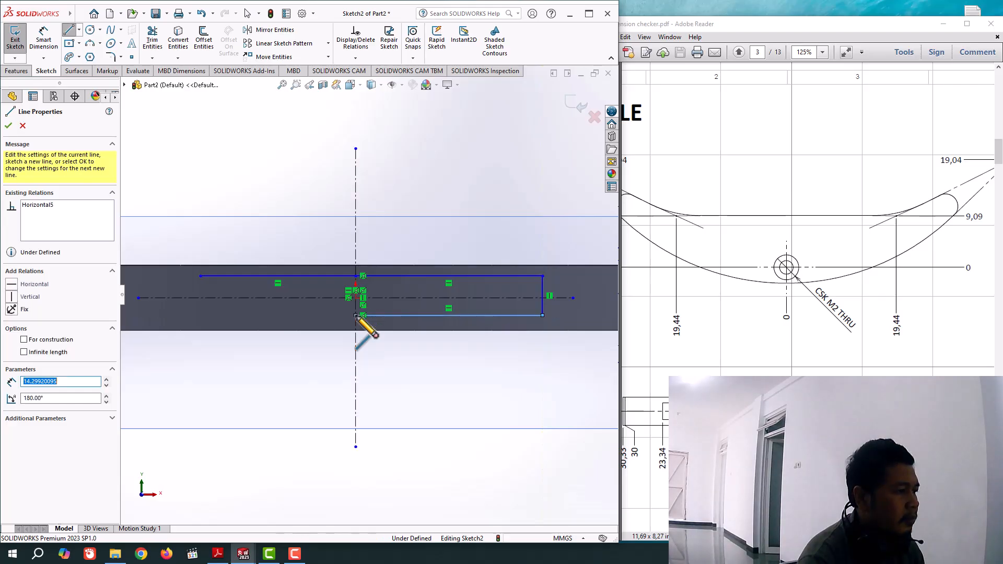
left_click(202, 316)
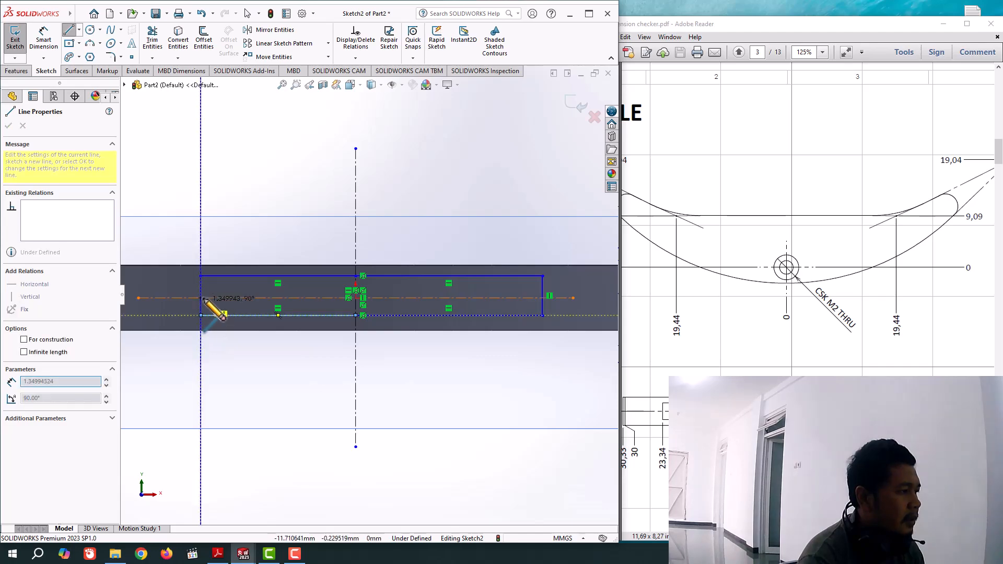
left_click(201, 276)
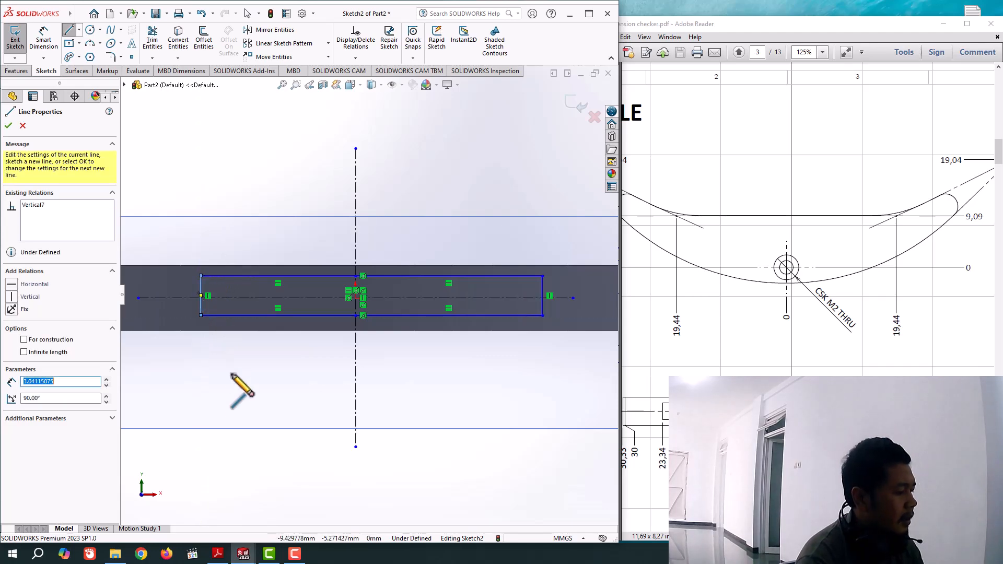
key("Escape")
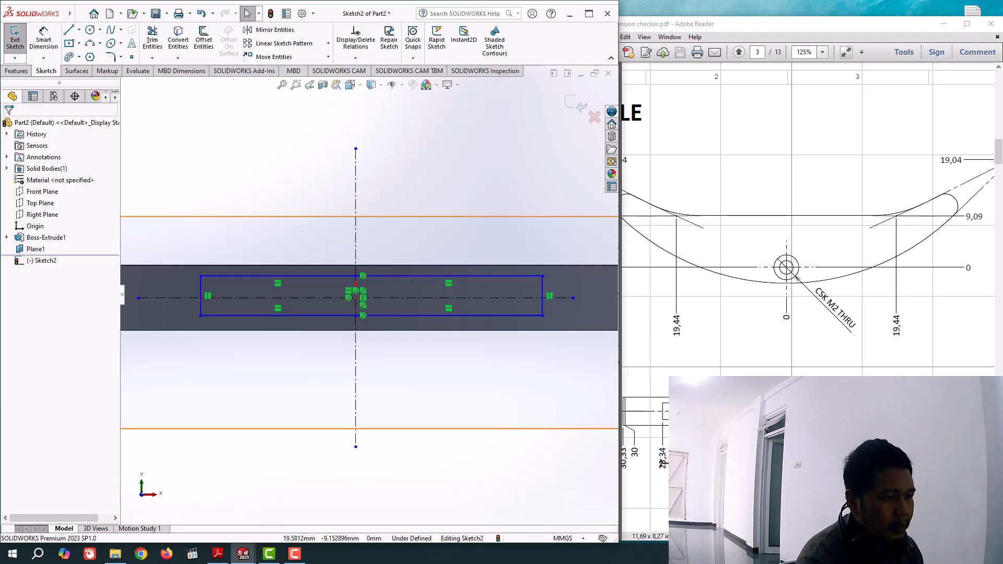
Step: Dimension the rectangle's left side 23.34 mm from the vertical construction line
left_click(43, 39)
left_click(202, 289)
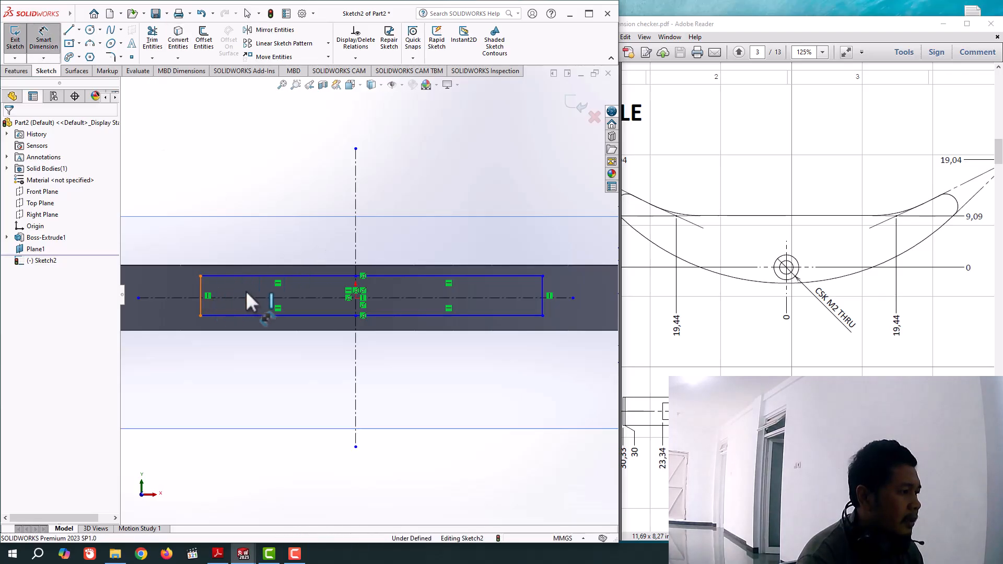
left_click(355, 306)
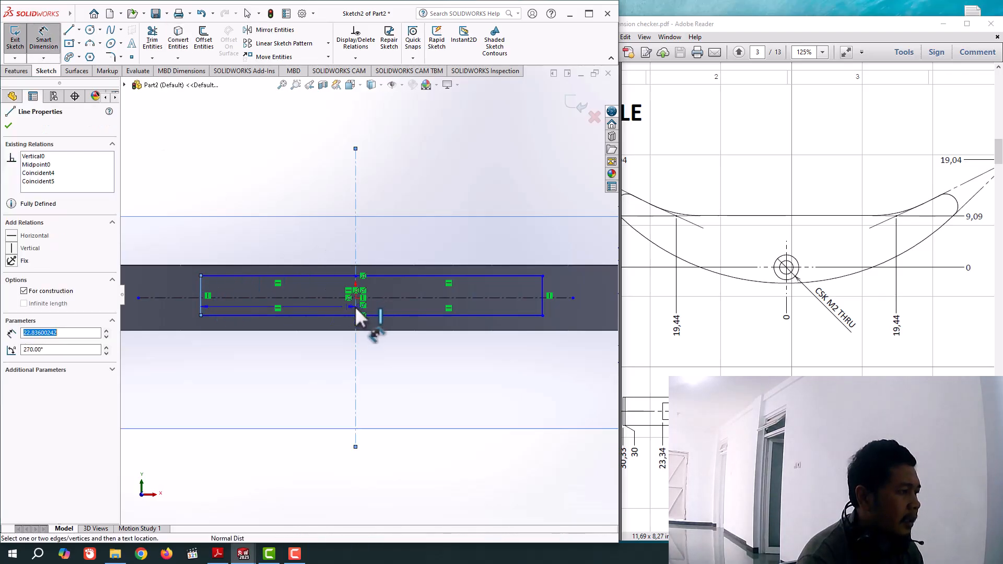
left_click(252, 348)
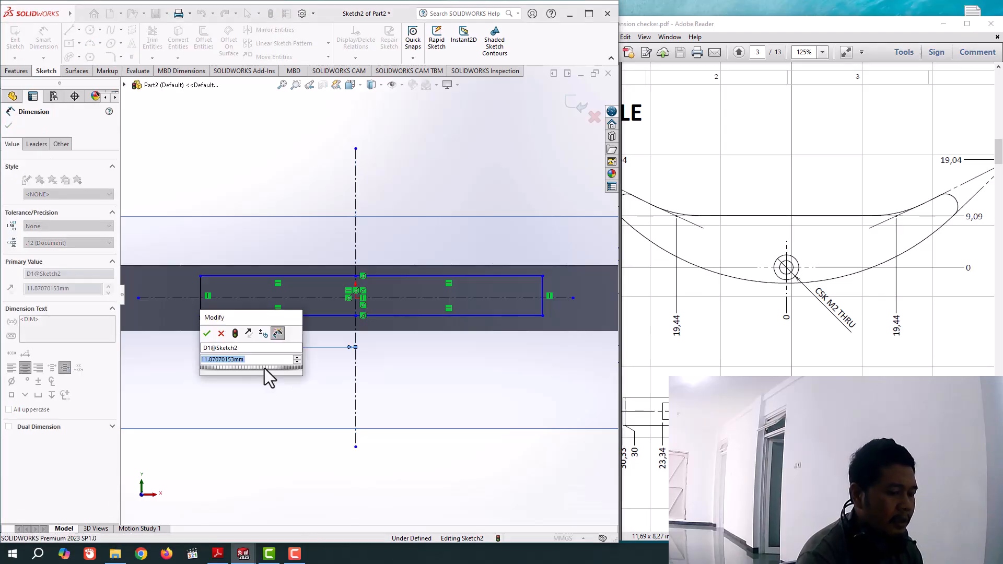
type("23,")
type("34")
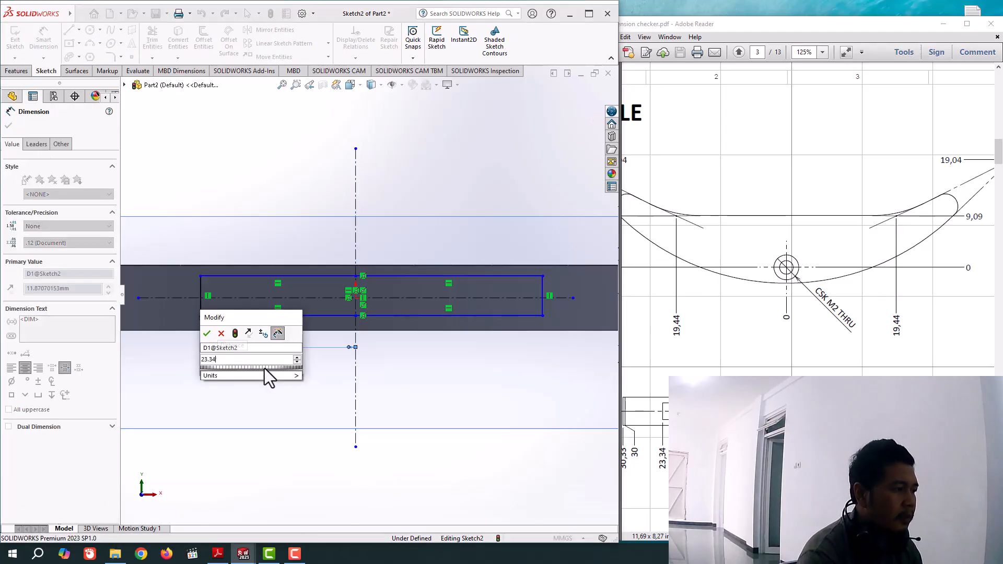
key("Return")
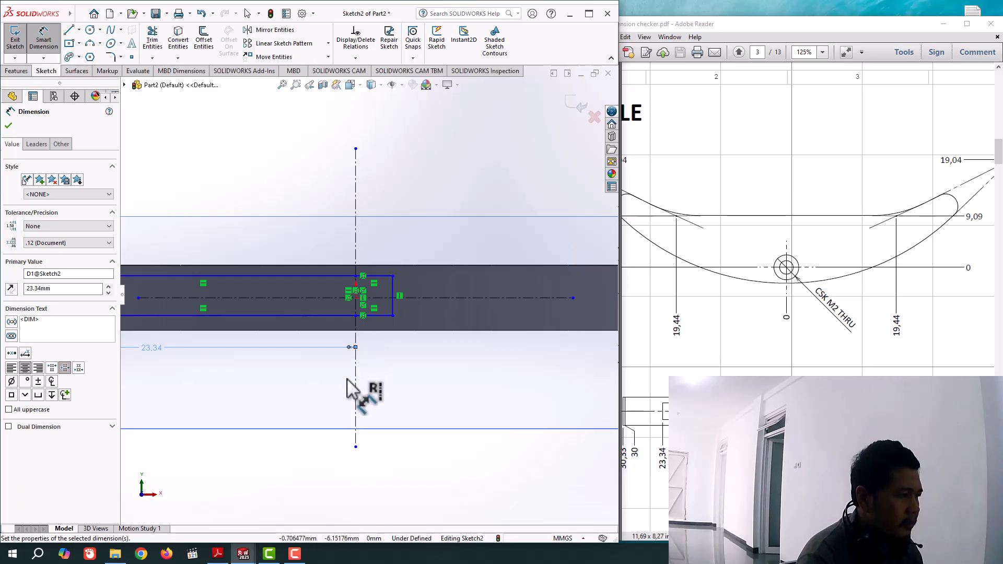
Step: Dimension the rectangle's right side 23.34 mm from the vertical construction line
scroll(356, 337, "up", 2)
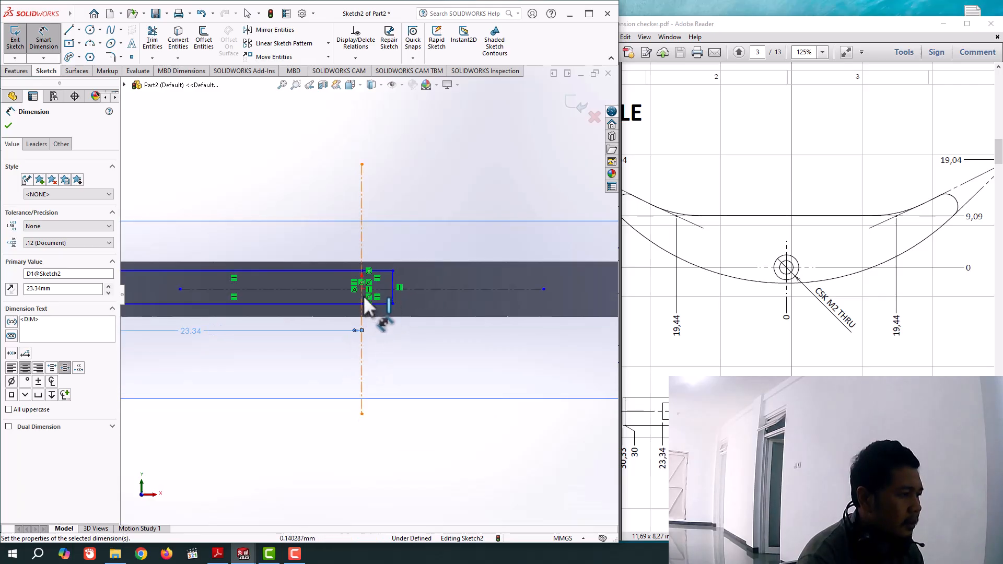
scroll(362, 294, "down", 4)
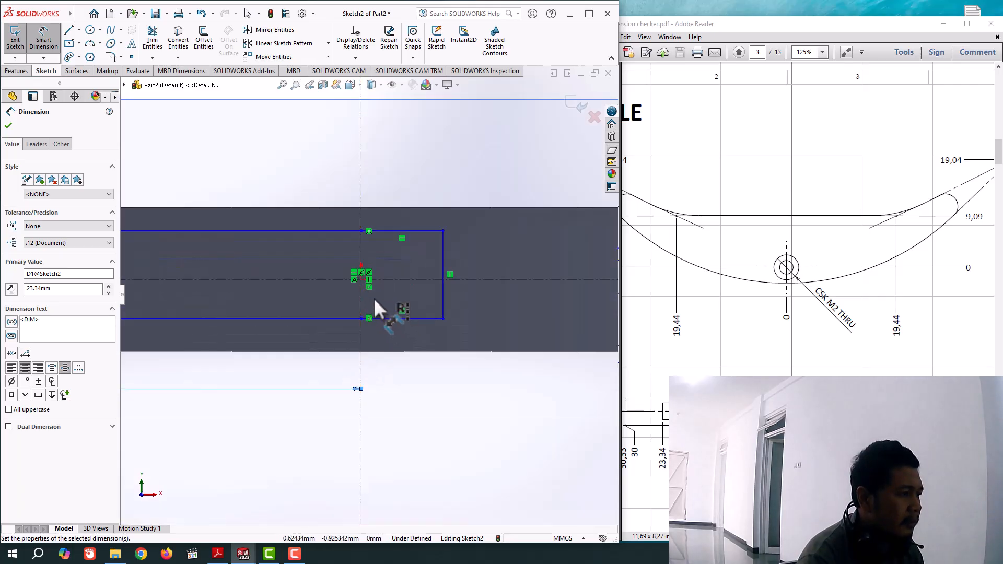
left_click(362, 296)
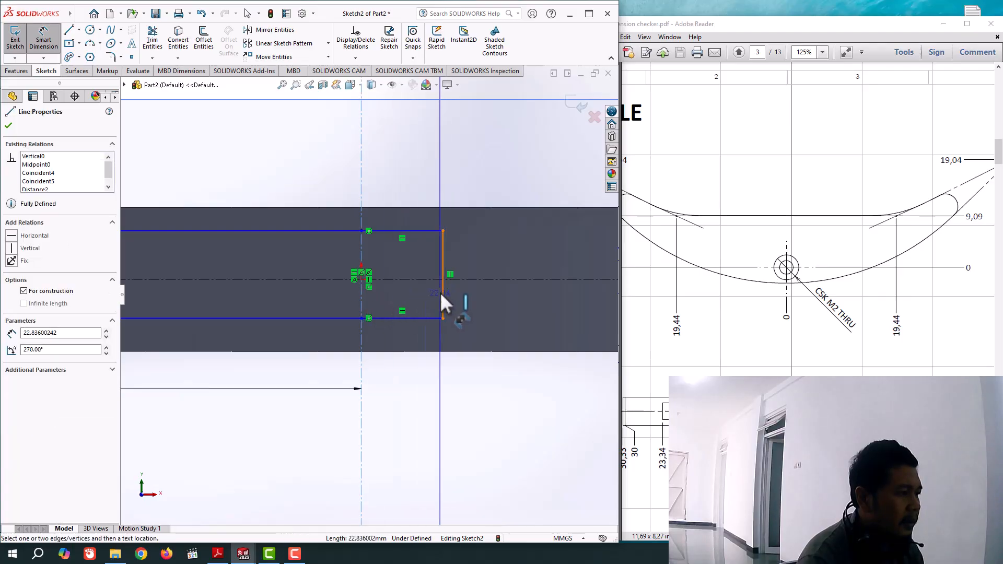
left_click(444, 293)
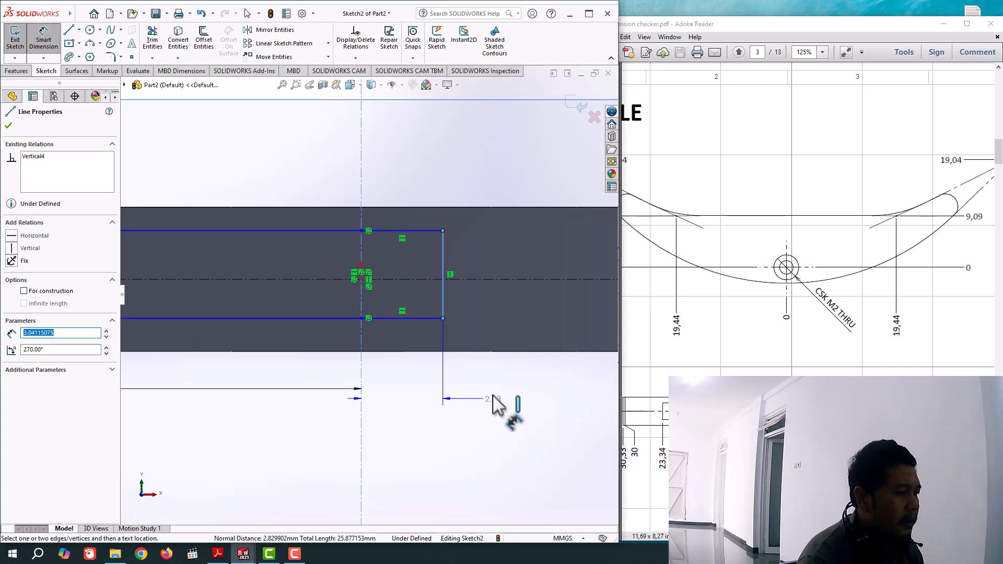
left_click(495, 397)
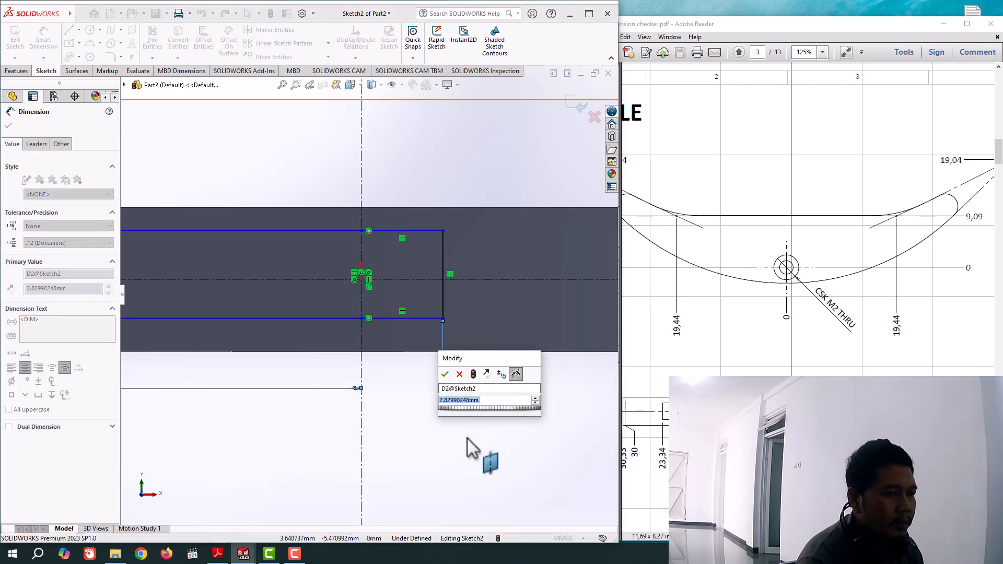
type("2")
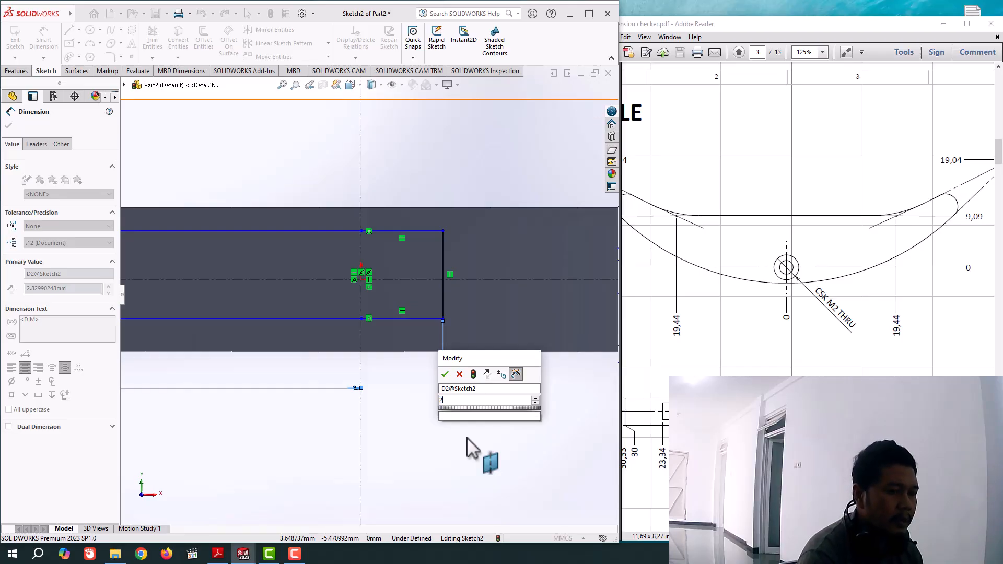
type("3.34")
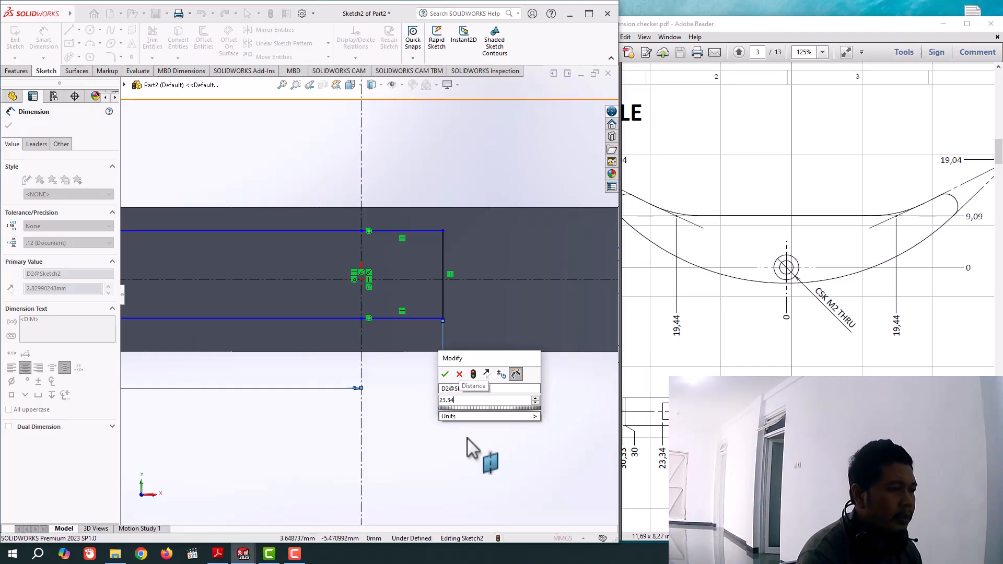
key("Return")
Step: Check the drawing's handle views and dimension the rectangle's lower side 1.5 mm from the horizontal construction line
scroll(442, 406, "up", 7)
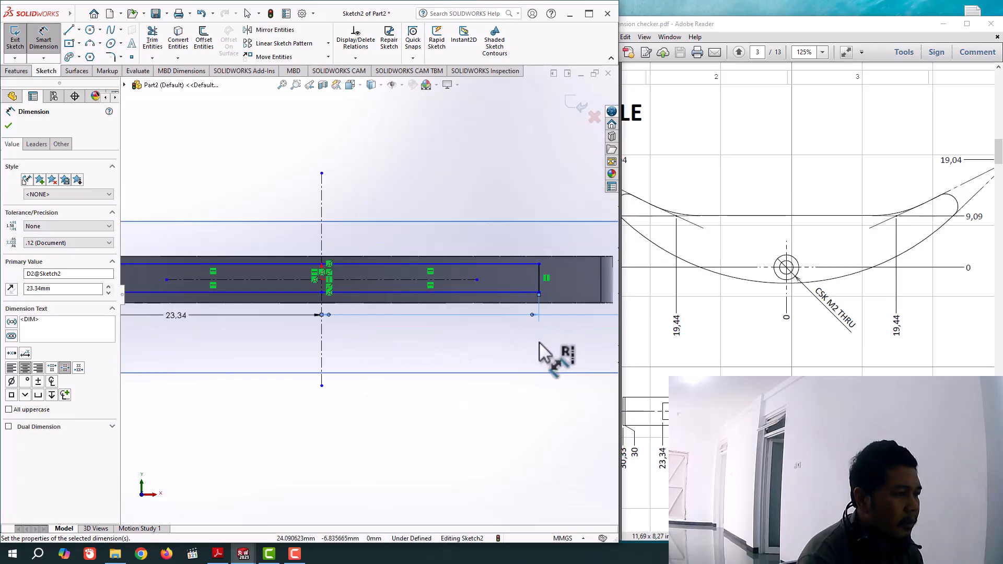
scroll(533, 344, "up", 2)
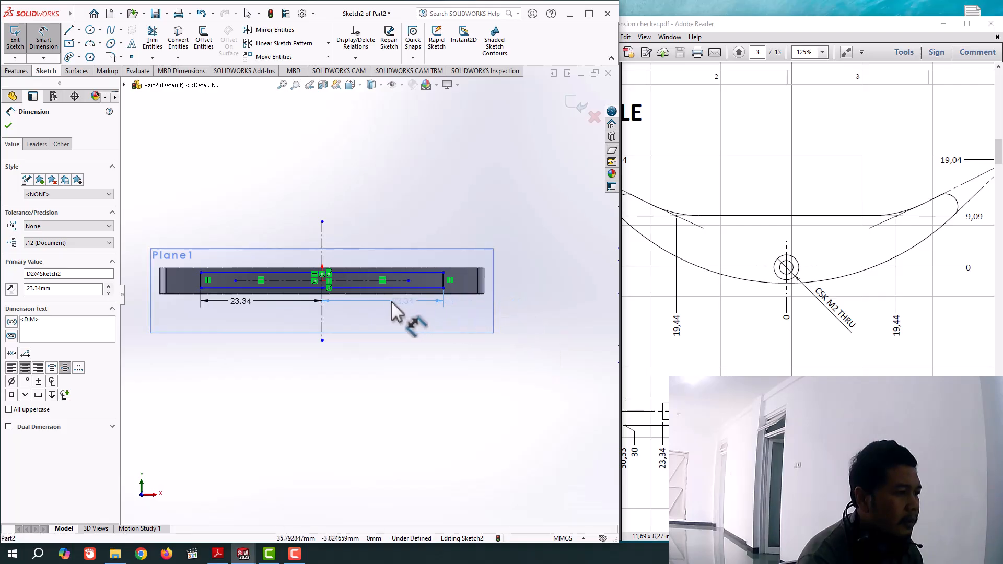
scroll(369, 312, "down", 3)
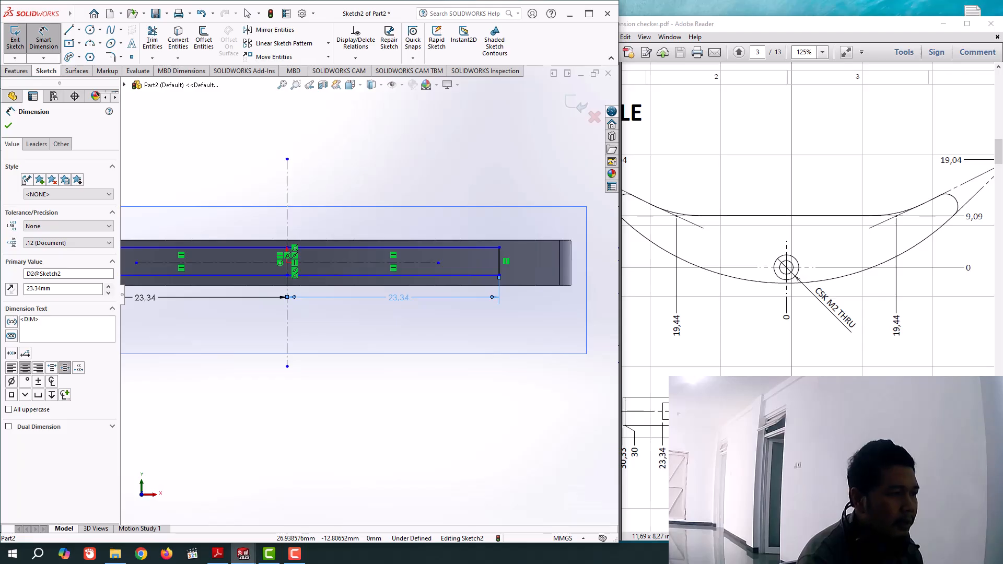
scroll(808, 293, "up", 1)
scroll(807, 292, "down", 1)
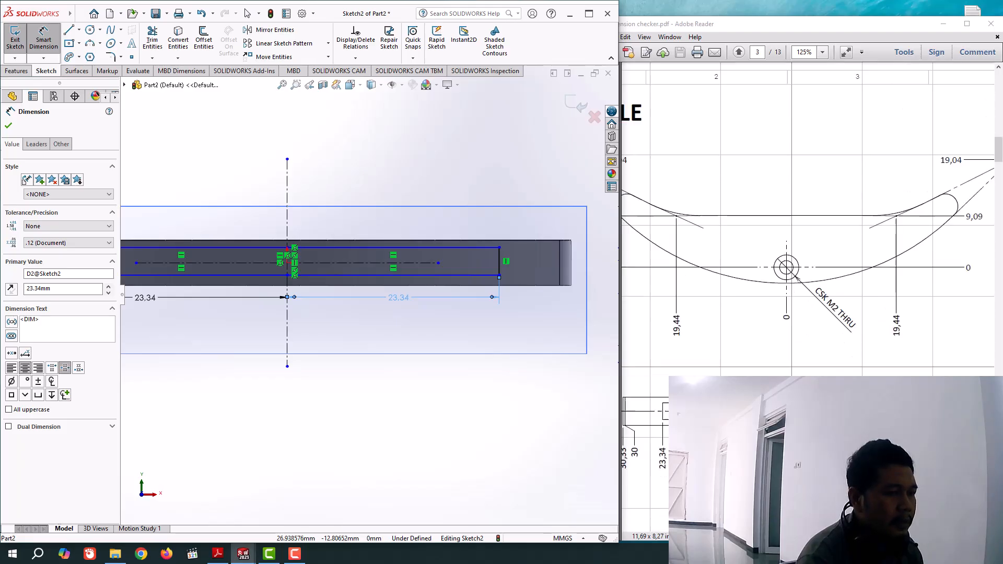
scroll(808, 293, "down", 1)
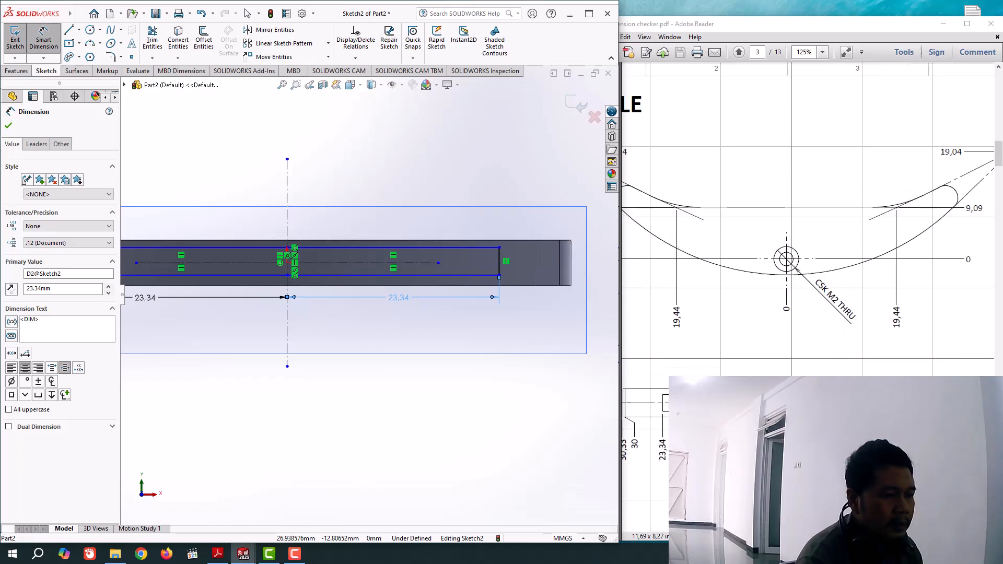
mouse_move(799, 536)
left_mouse_down()
mouse_move(773, 536)
mouse_move(861, 536)
left_mouse_up()
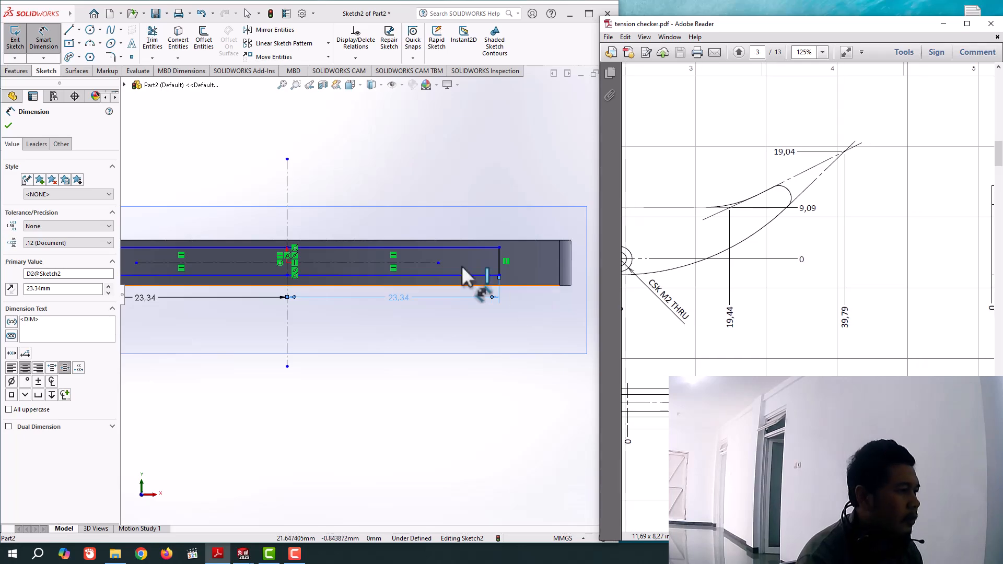
left_click(423, 265)
left_click(423, 265)
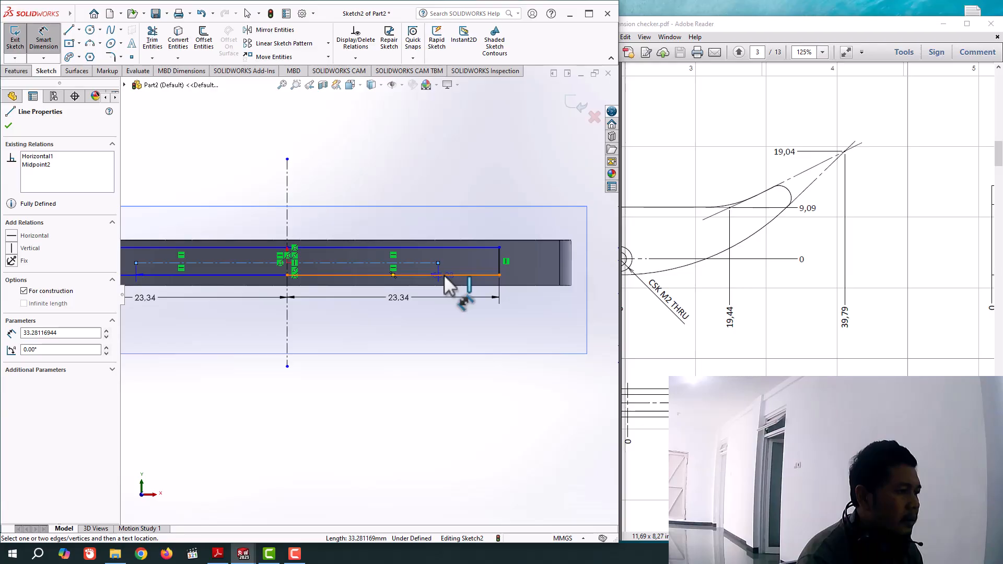
left_click(443, 274)
left_click(516, 296)
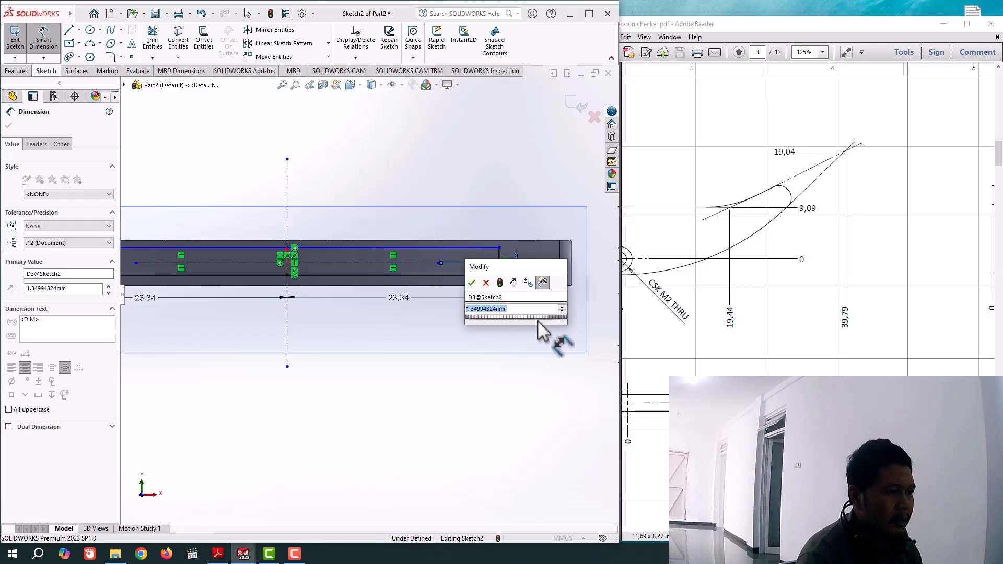
type("1.")
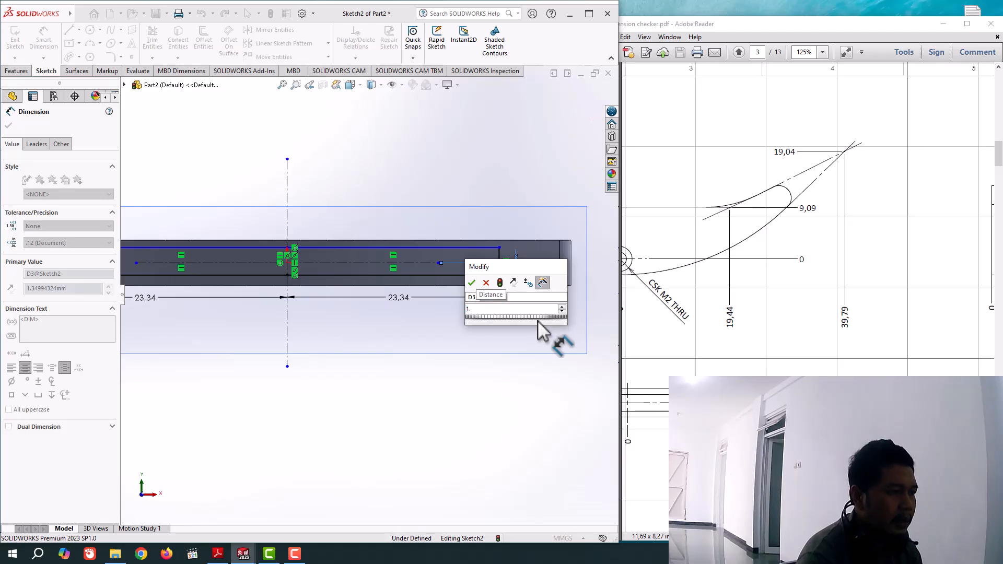
type("35")
key("Return")
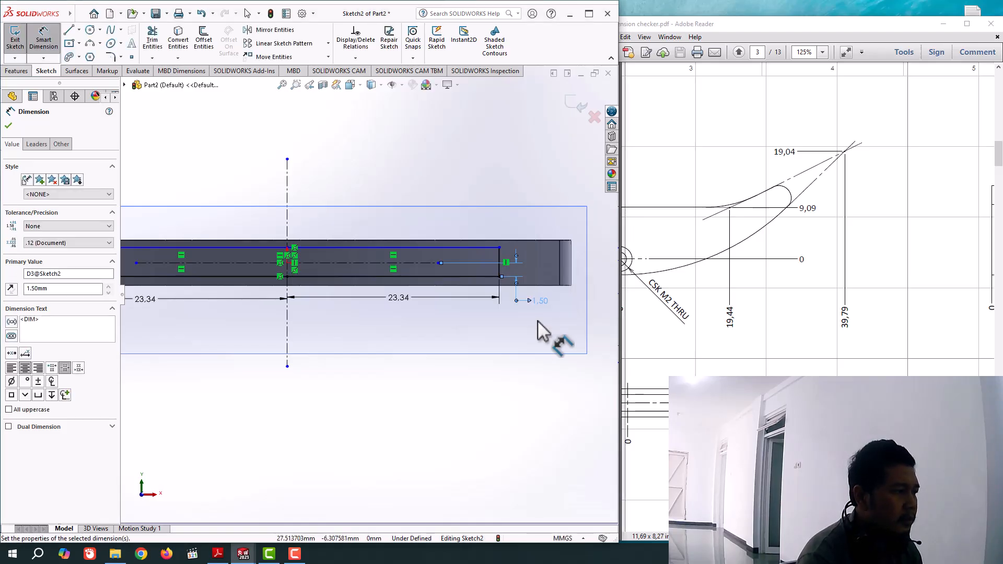
Step: Dimension the rectangle's upper right corner from the horizontal construction line
left_click(318, 263)
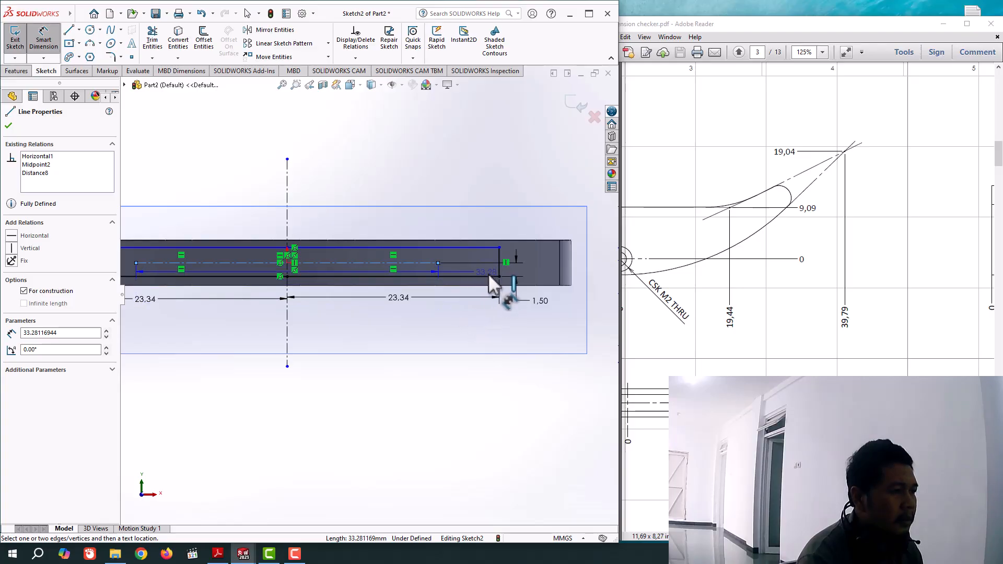
key("Escape")
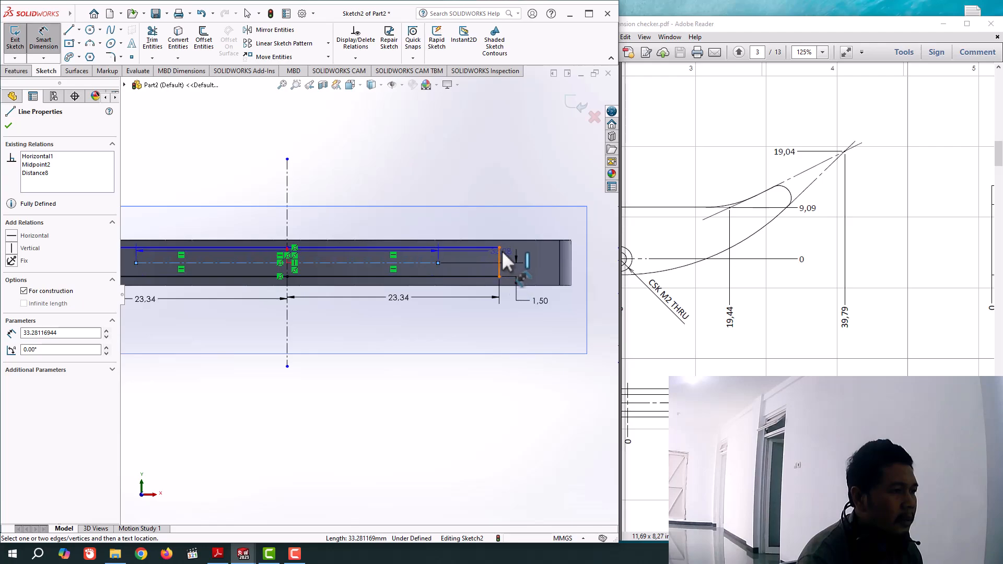
left_click(502, 247)
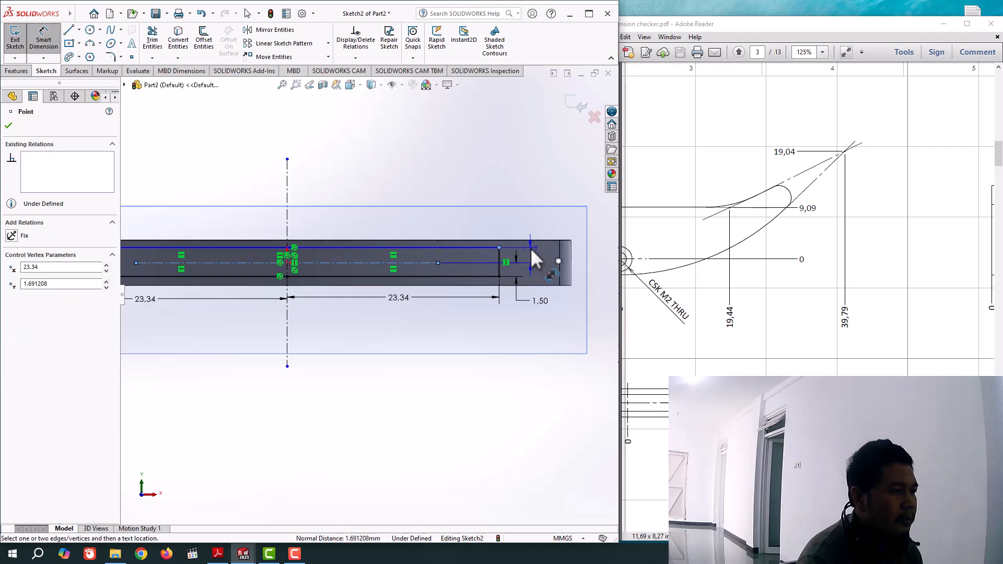
Step: Dimension the slot rectangle's upper edge 1.5 mm from its horizontal centerline
left_click(531, 249)
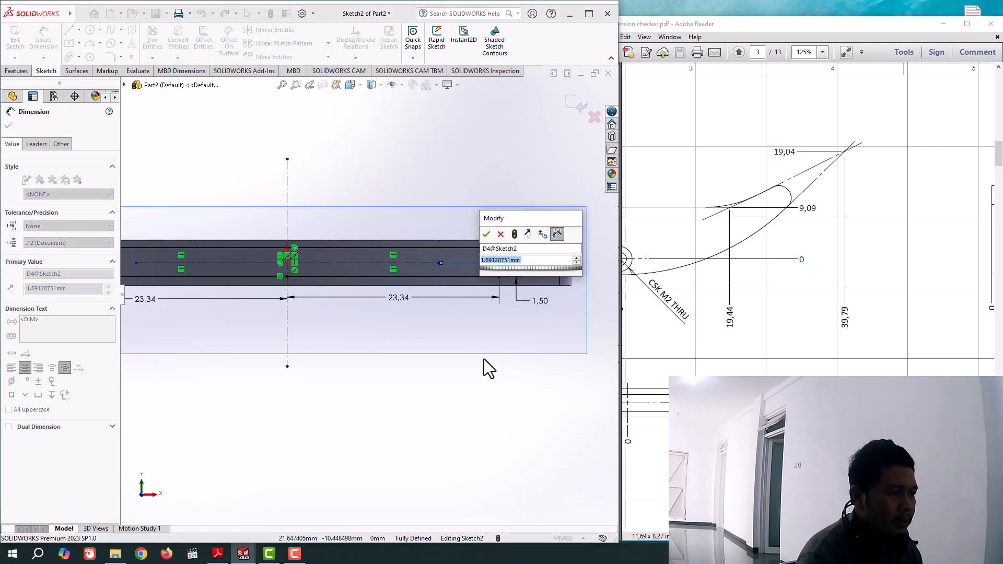
type("10")
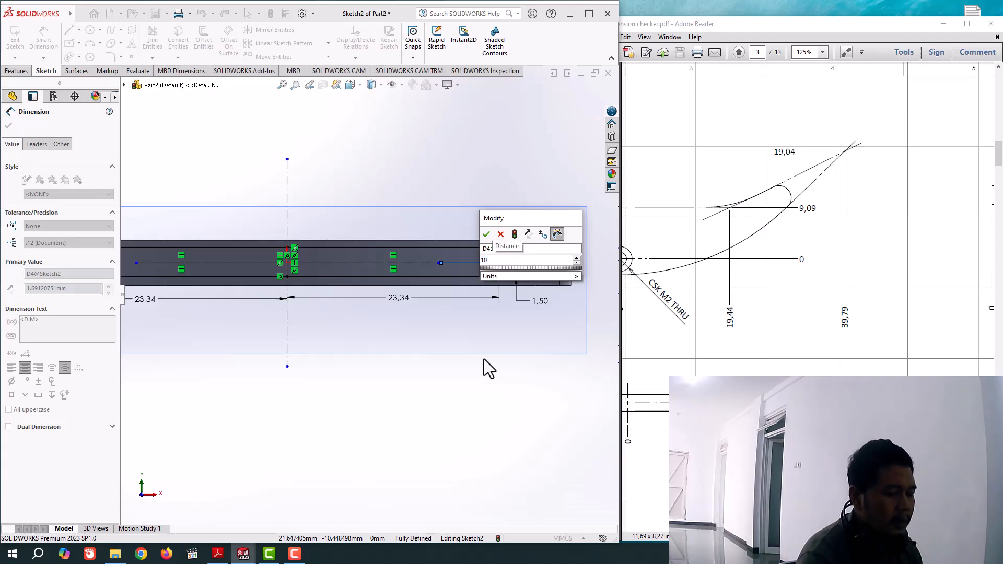
key("BackSpace")
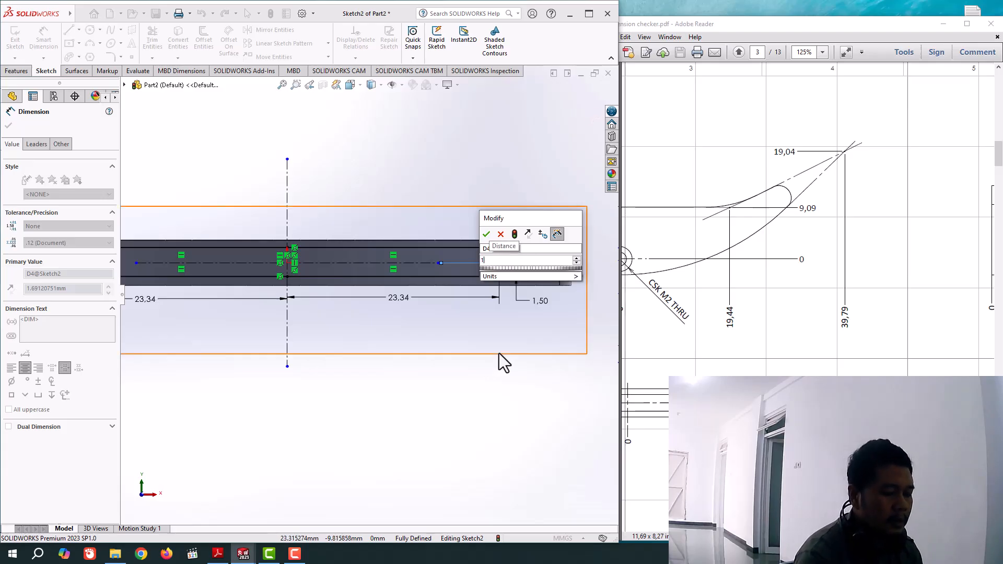
type(".5")
key("Return")
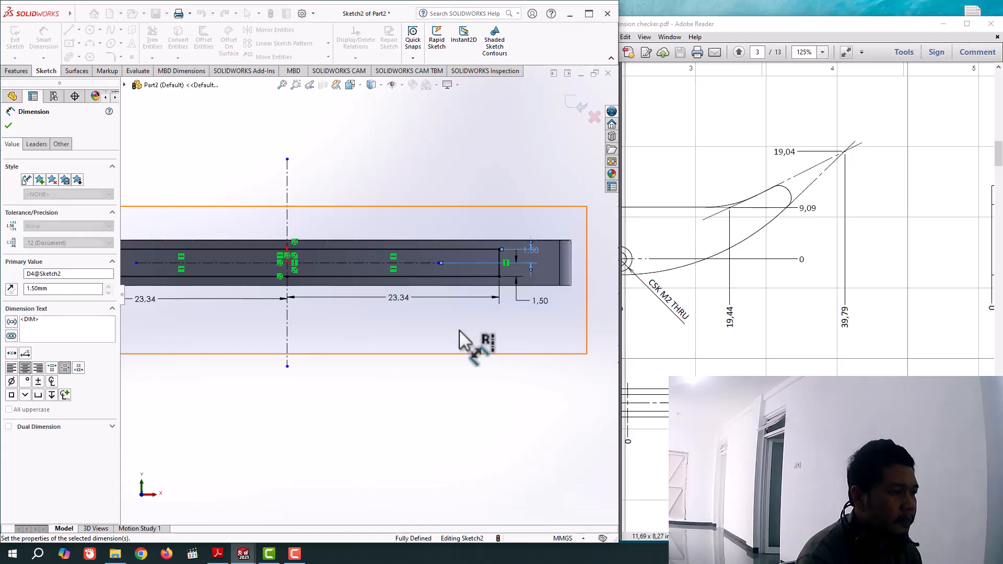
scroll(436, 325, "up", 4)
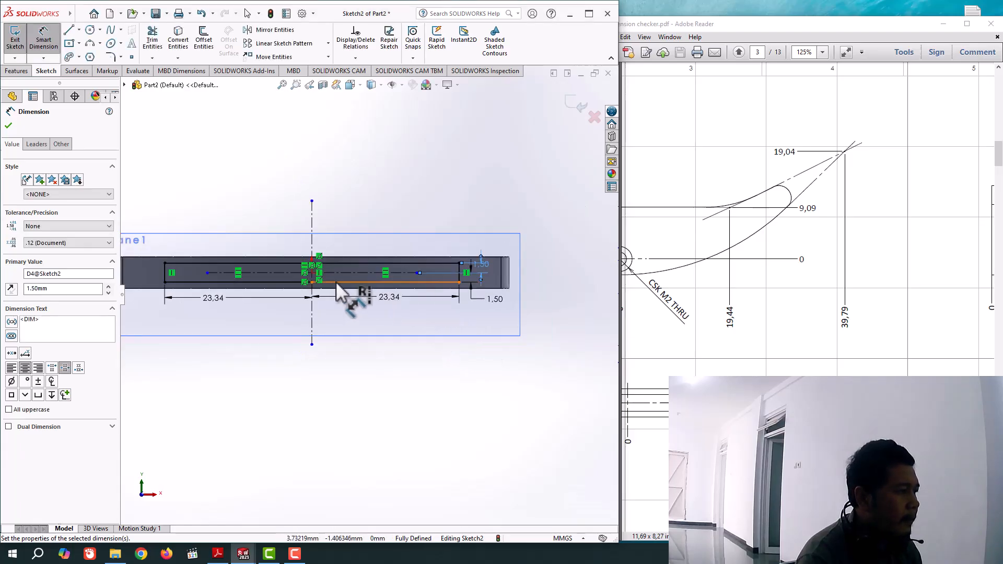
scroll(371, 324, "down", 3)
scroll(371, 324, "up", 2)
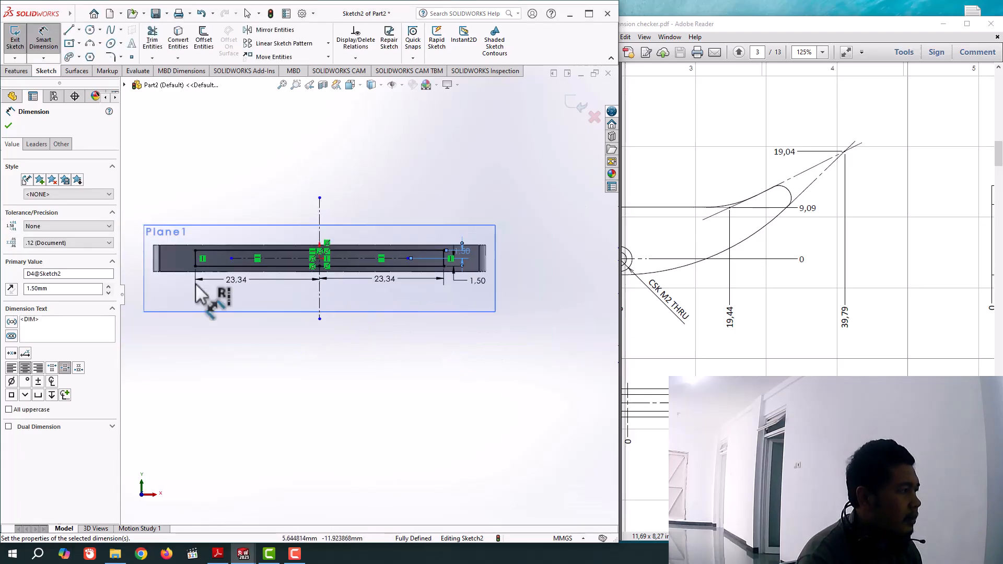
left_click(9, 125)
key("Escape")
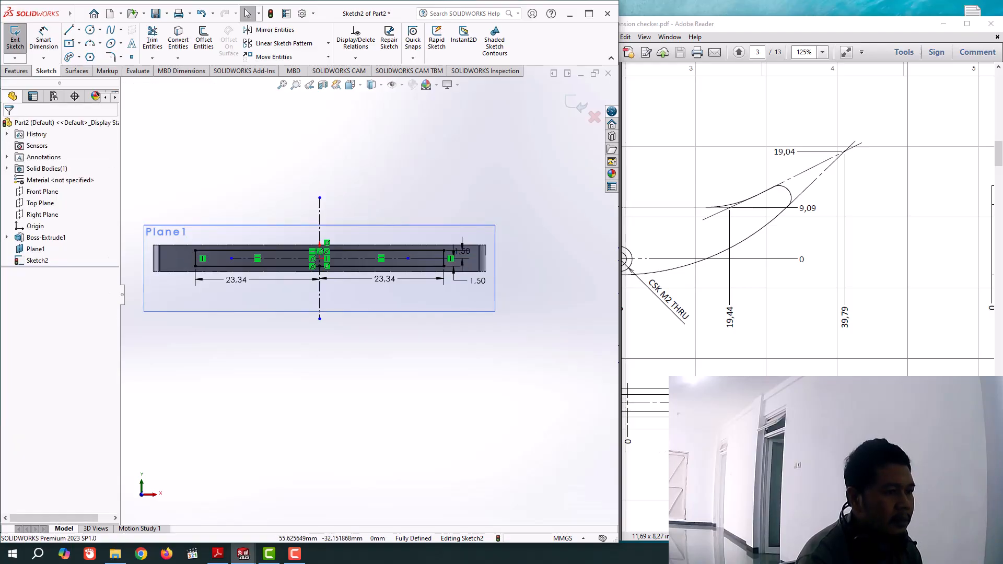
Step: Cut the slot rectangle into the handle's curved edge with a blind Extruded Cut 7 mm deep
left_click_drag(851, 537, 920, 536)
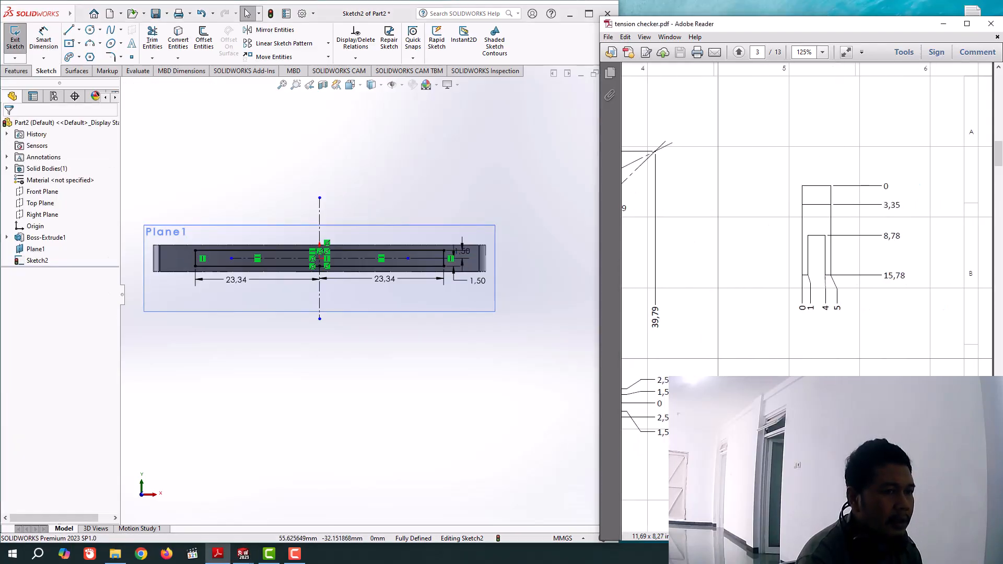
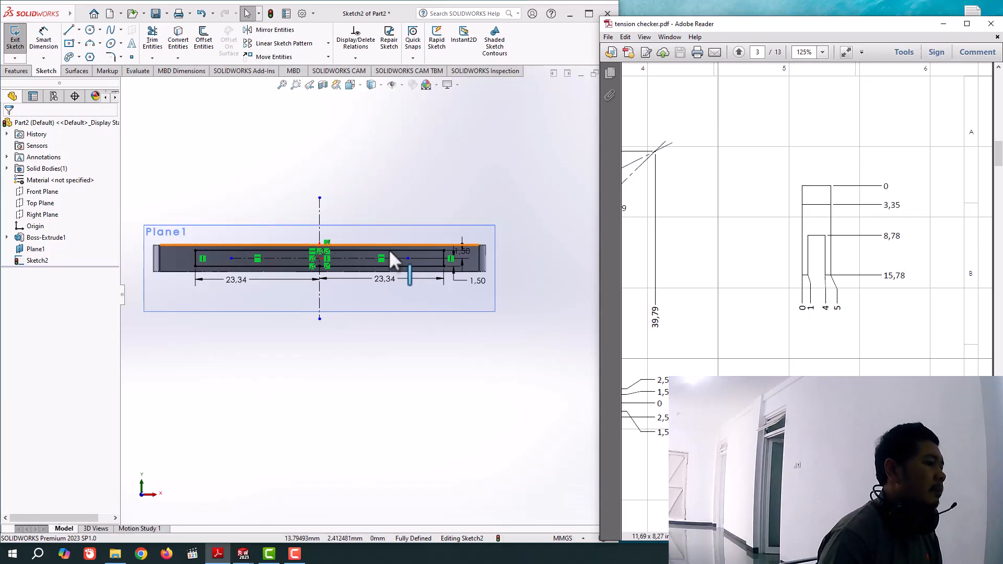
left_click(12, 72)
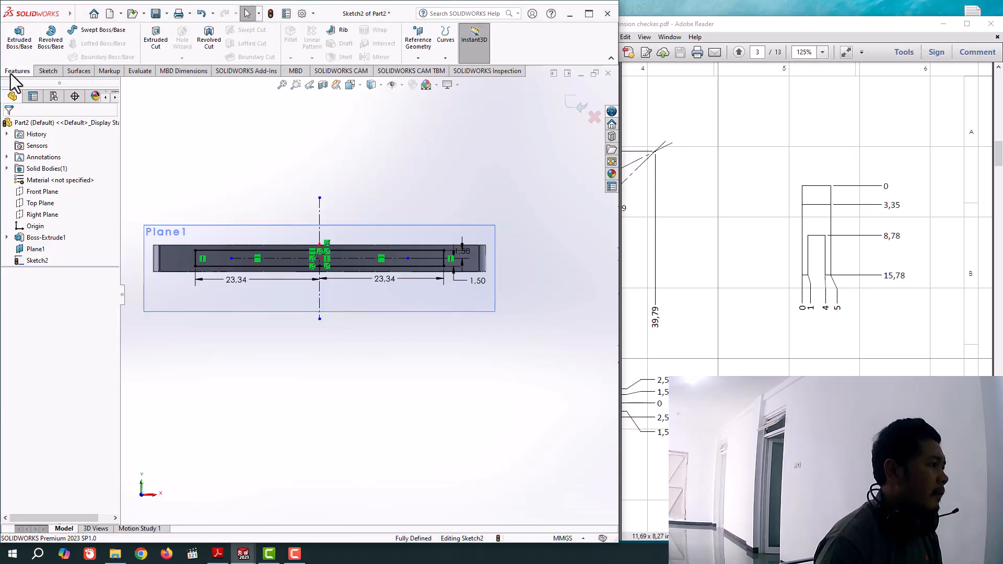
left_click(162, 39)
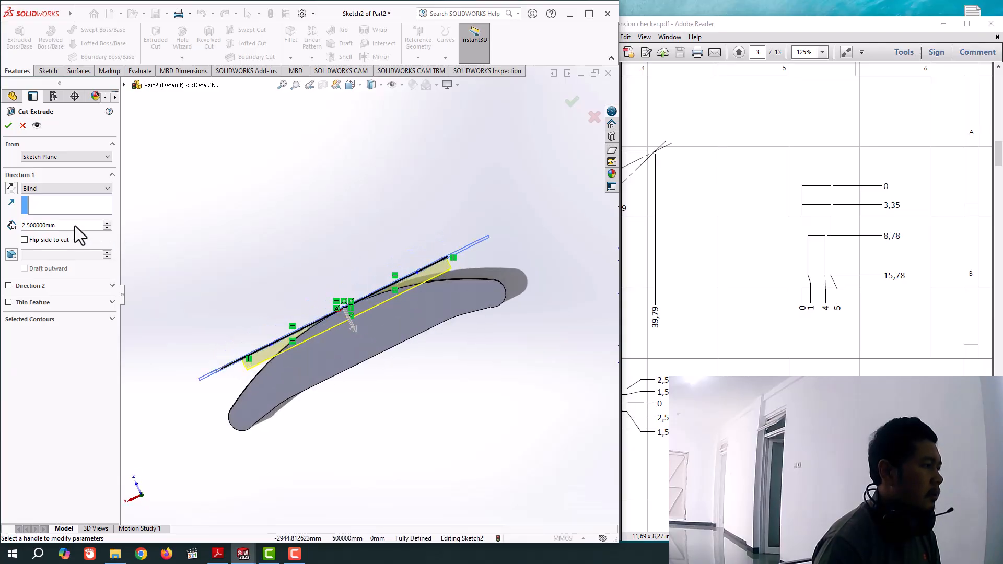
left_click_drag(85, 224, 18, 234)
type("7")
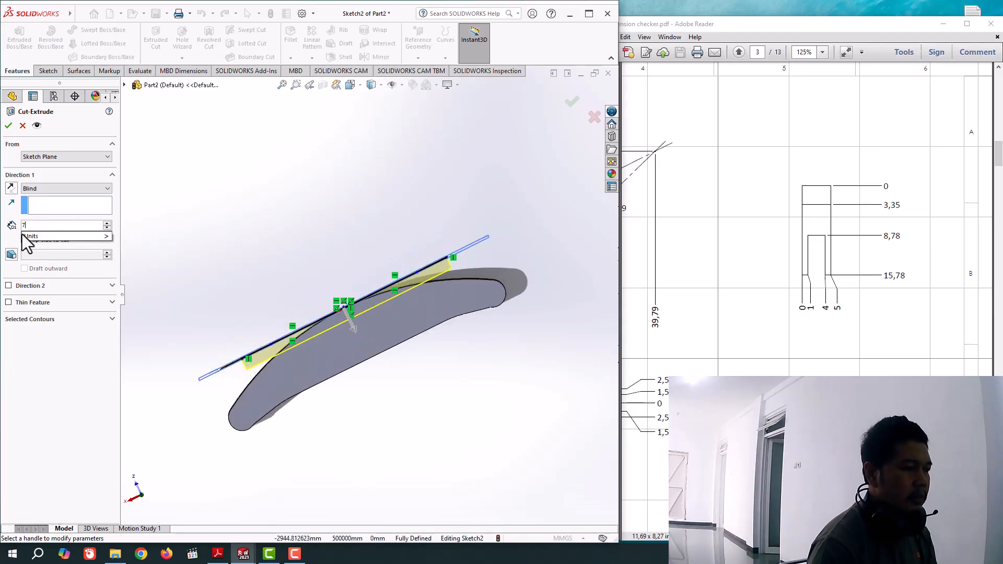
key("Return")
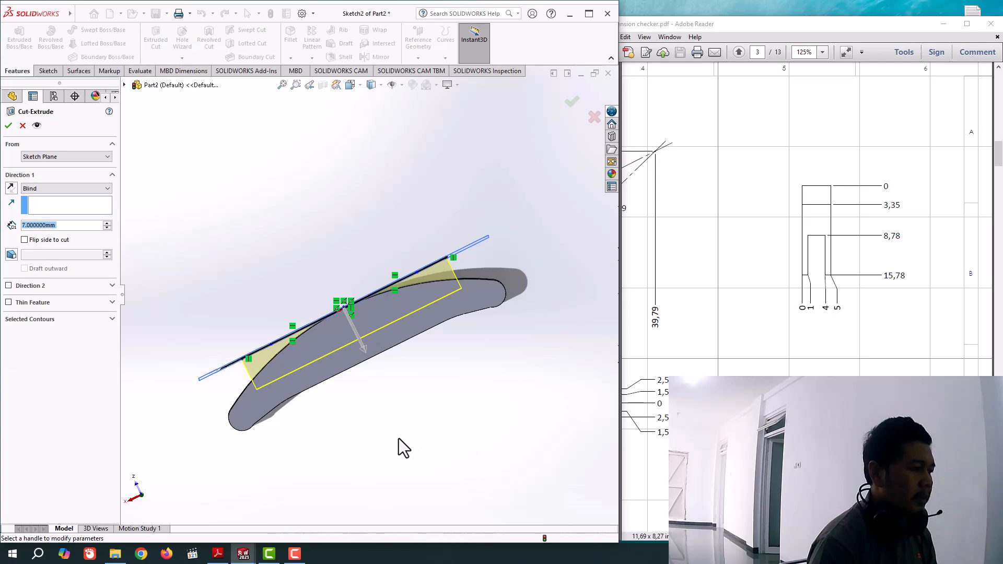
middle_click_drag(399, 437, 448, 436)
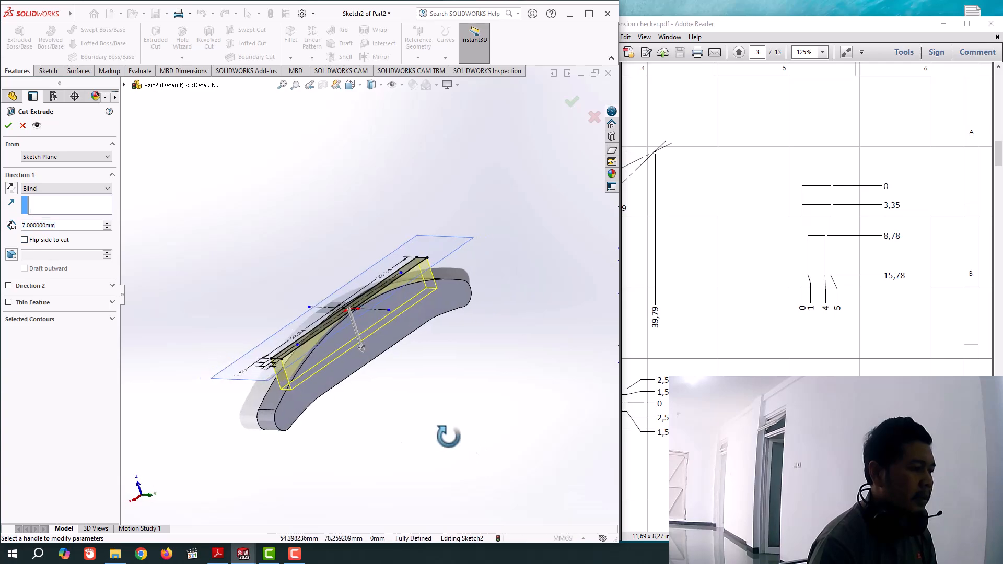
left_click(8, 127)
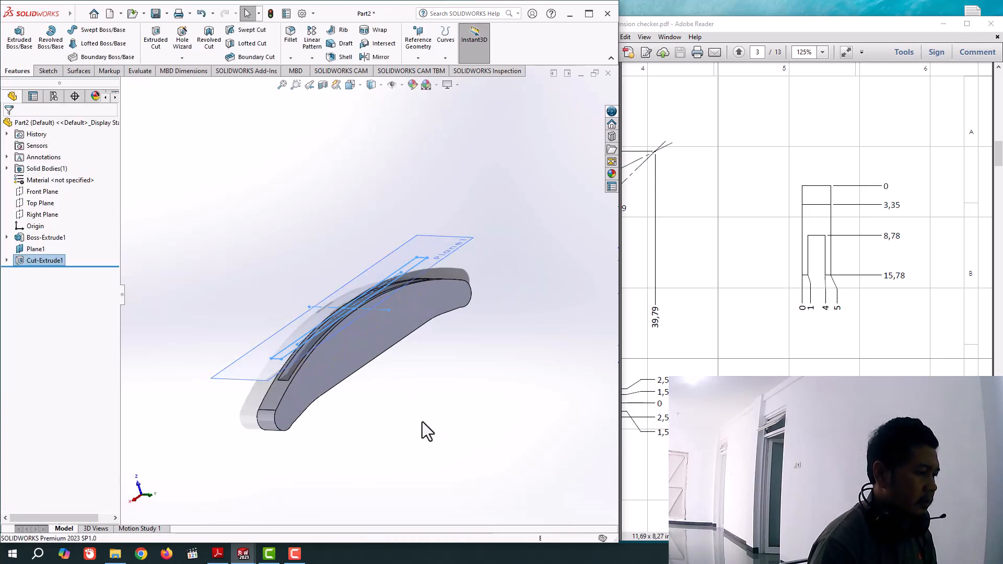
middle_click_drag(422, 422, 448, 418)
Step: Edit the slot's extruded cut and set its blind depth to 5 mm
left_click_drag(898, 536, 771, 536)
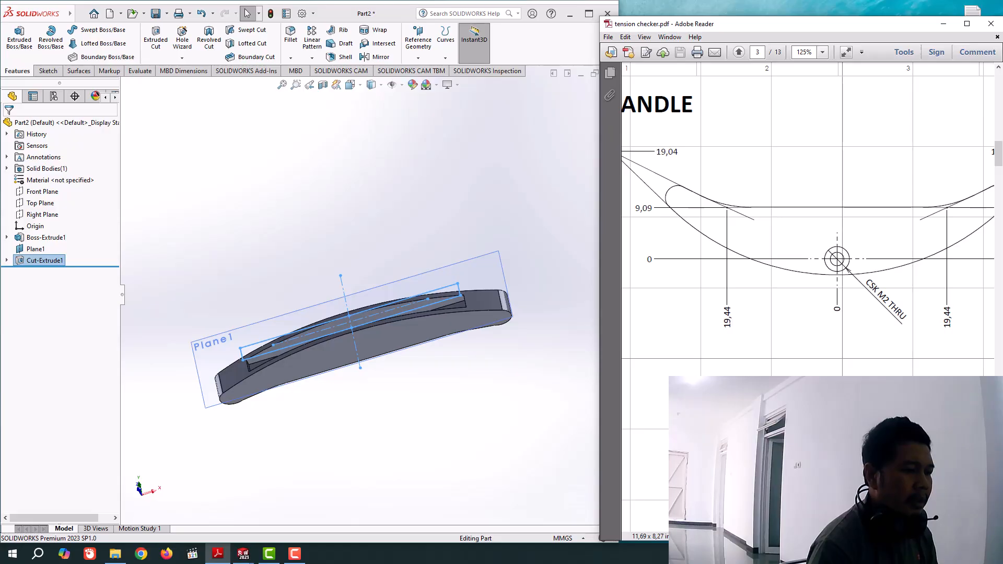
middle_click_drag(385, 425, 410, 436)
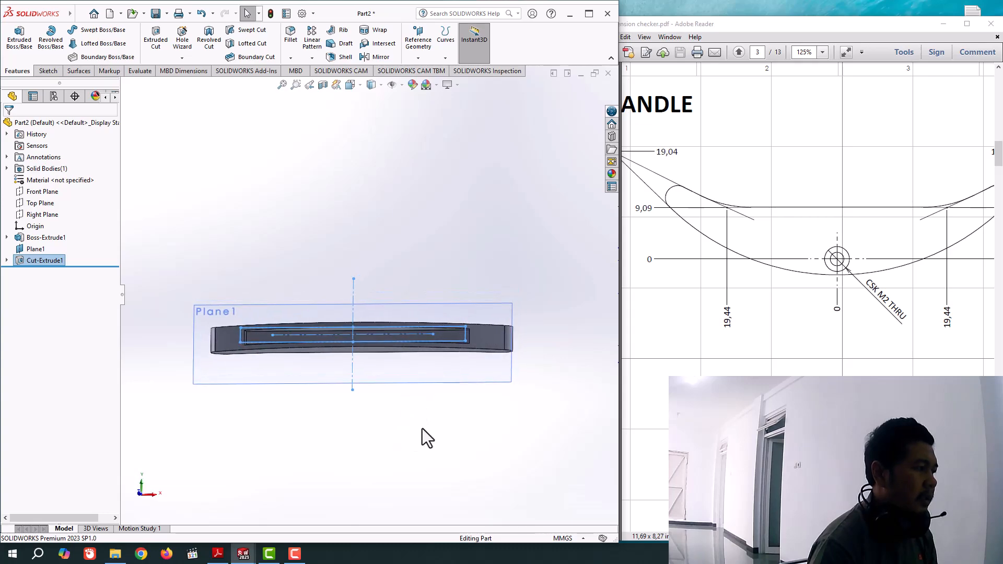
left_click(21, 261)
left_click(36, 238)
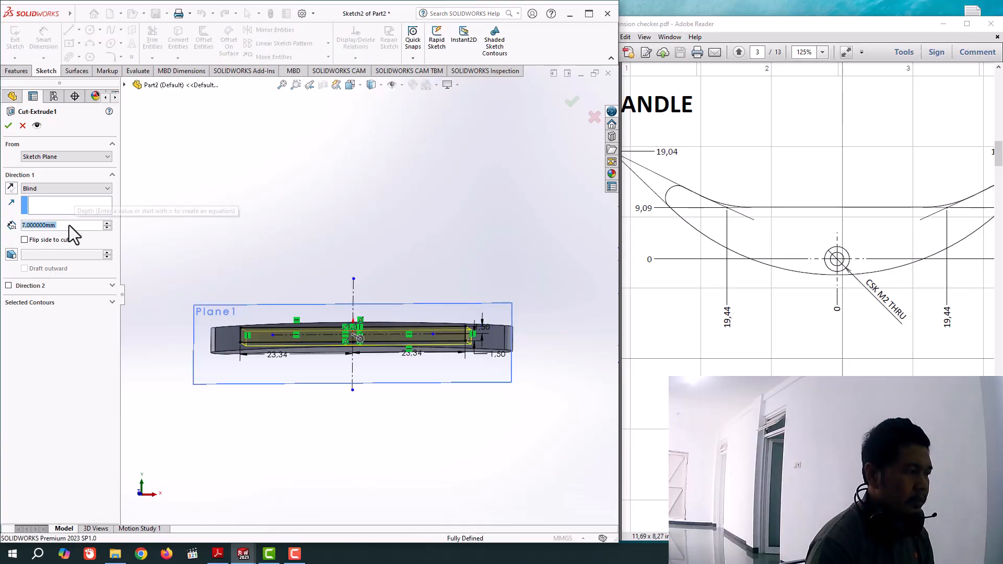
scroll(68, 225, "down", 2)
mouse_move(292, 353)
middle_mouse_down()
mouse_move(313, 381)
mouse_move(327, 271)
middle_mouse_up()
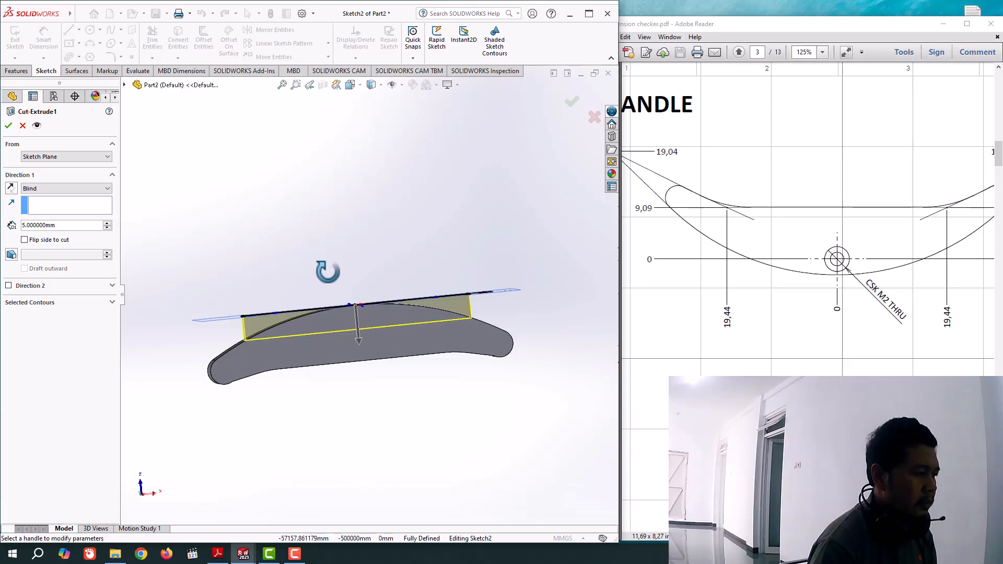
left_click(8, 126)
Step: Orient the view square to the handle's broad flat side face and start a sketch on it
middle_click_drag(432, 481, 474, 510)
scroll(397, 387, "down", 5)
middle_click_drag(391, 282, 350, 369)
scroll(363, 259, "down", 3)
scroll(361, 269, "up", 5)
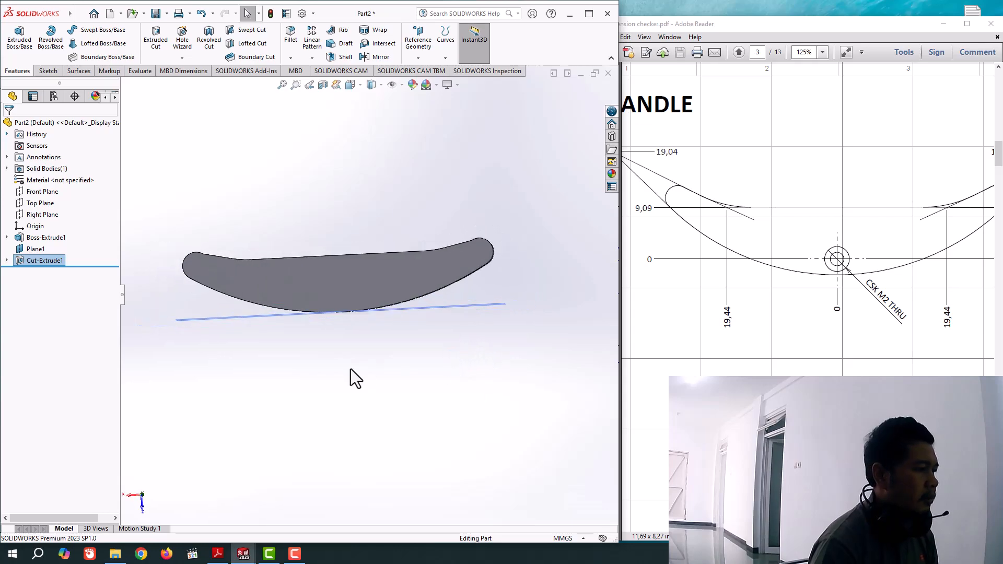
left_click(303, 286)
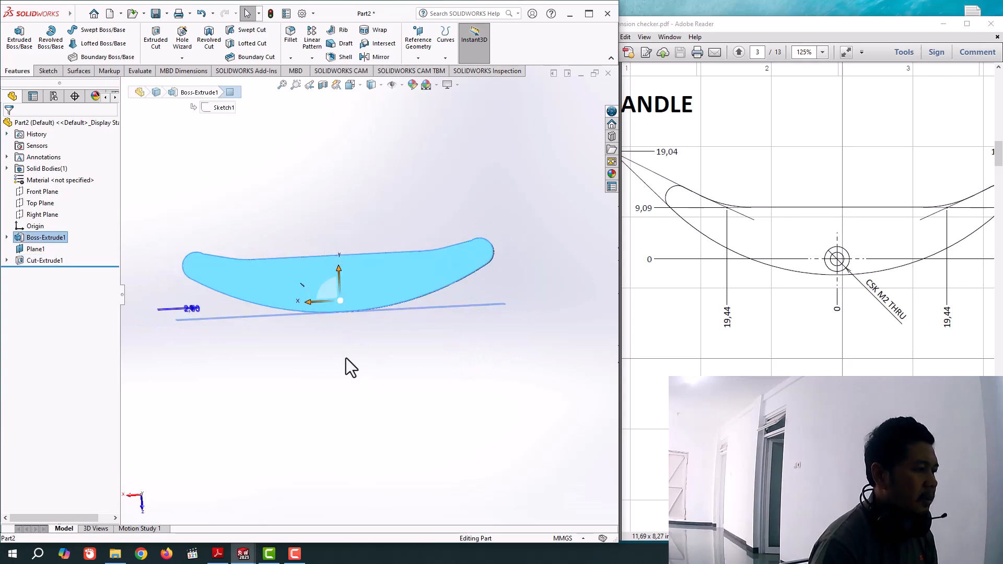
left_click(307, 404)
middle_click_drag(394, 393, 323, 307)
middle_click_drag(278, 237, 233, 211)
left_click(340, 268)
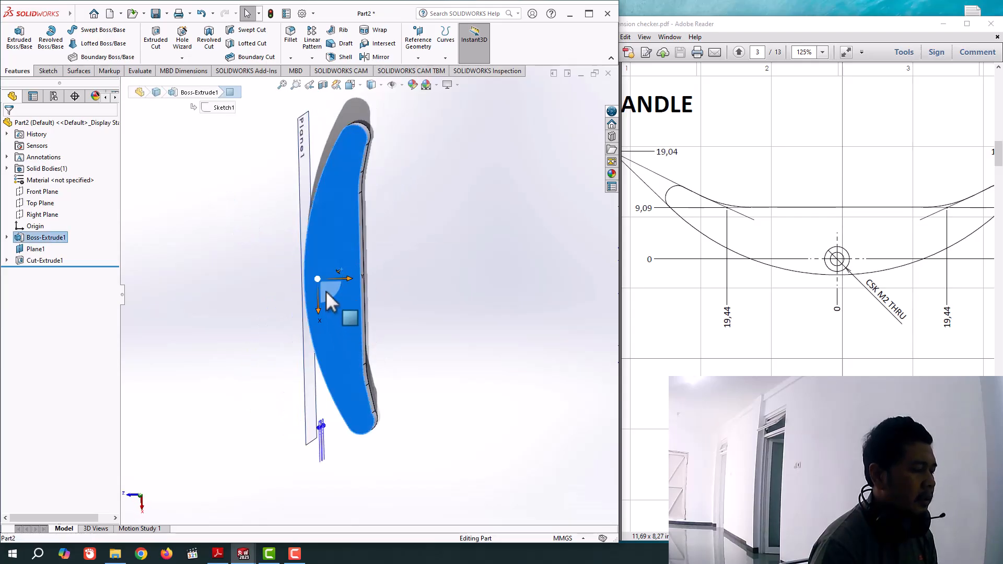
key("space")
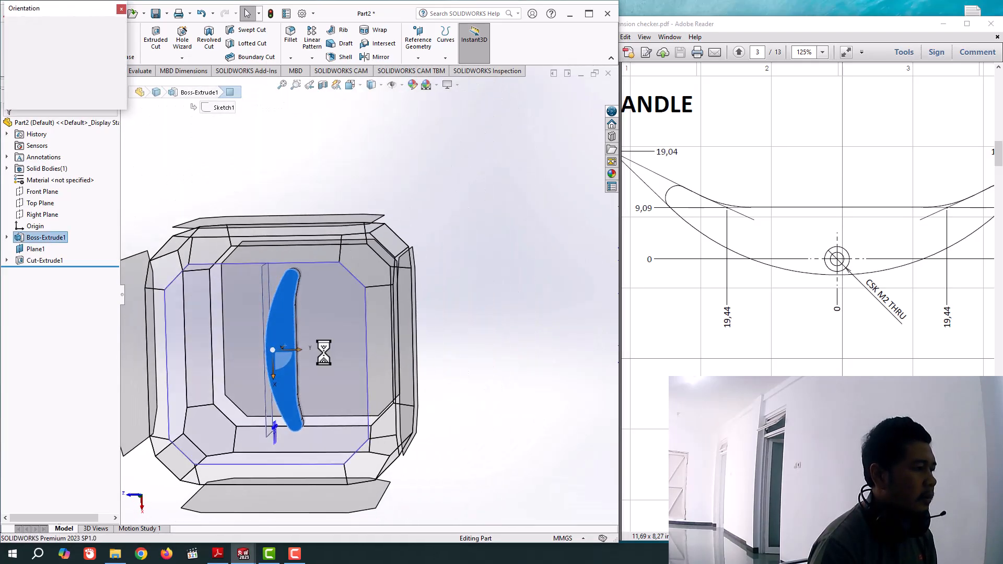
left_click(343, 368)
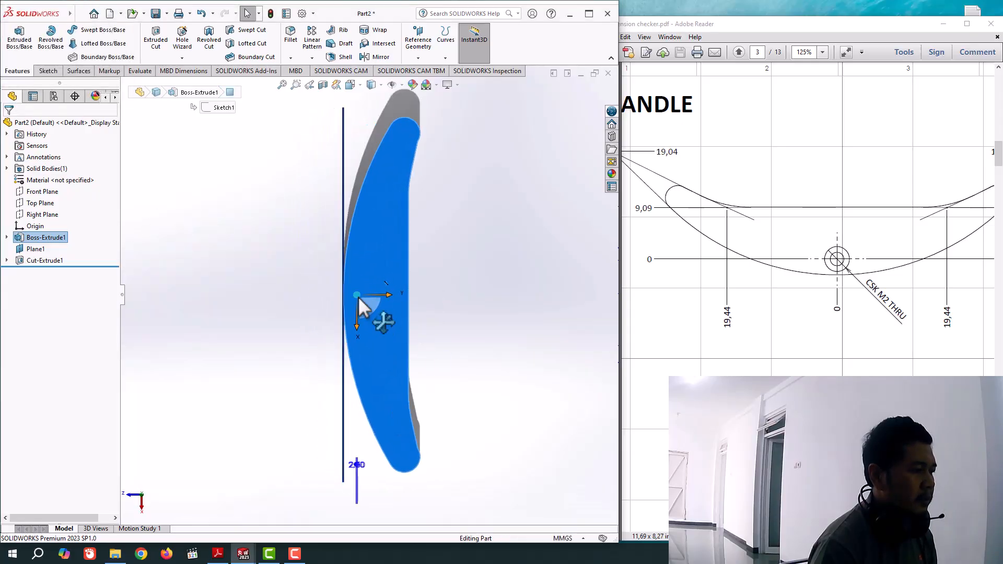
left_click(549, 270)
left_click(367, 259)
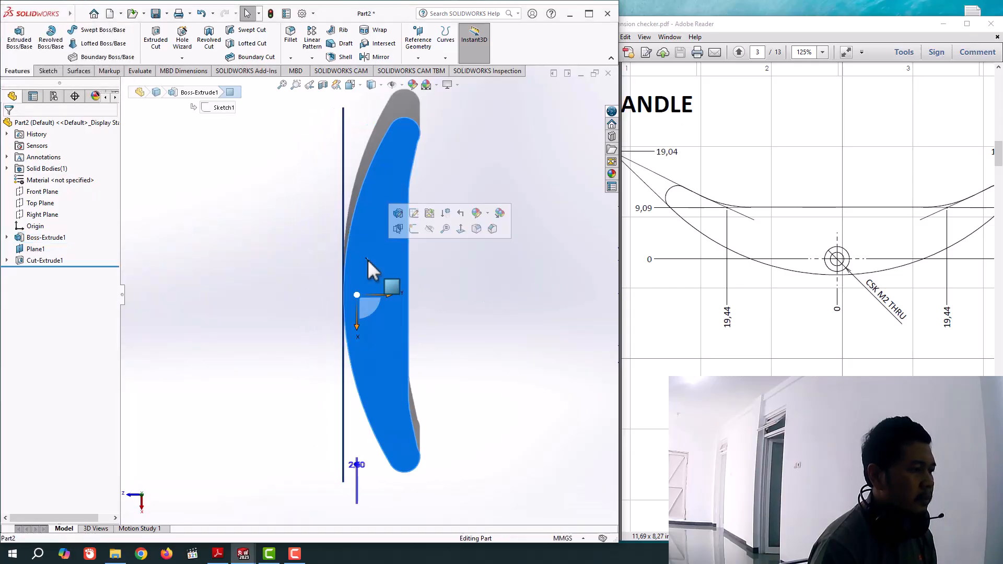
left_click(416, 236)
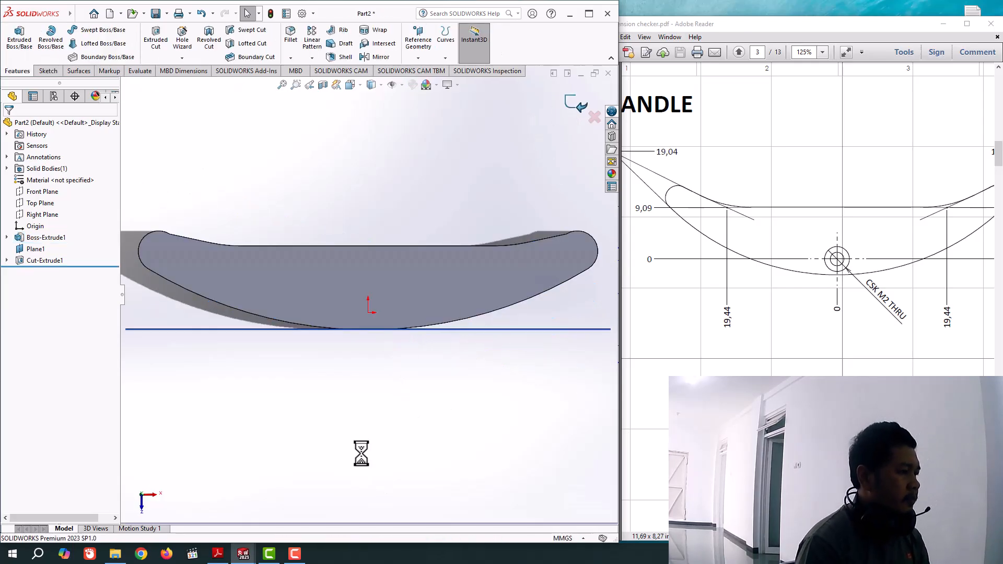
Step: Set up a Hole Wizard countersink with ANSI Metric standard, Flat Head Screw type, size M2, normal fit and Through All end condition
left_click(181, 50)
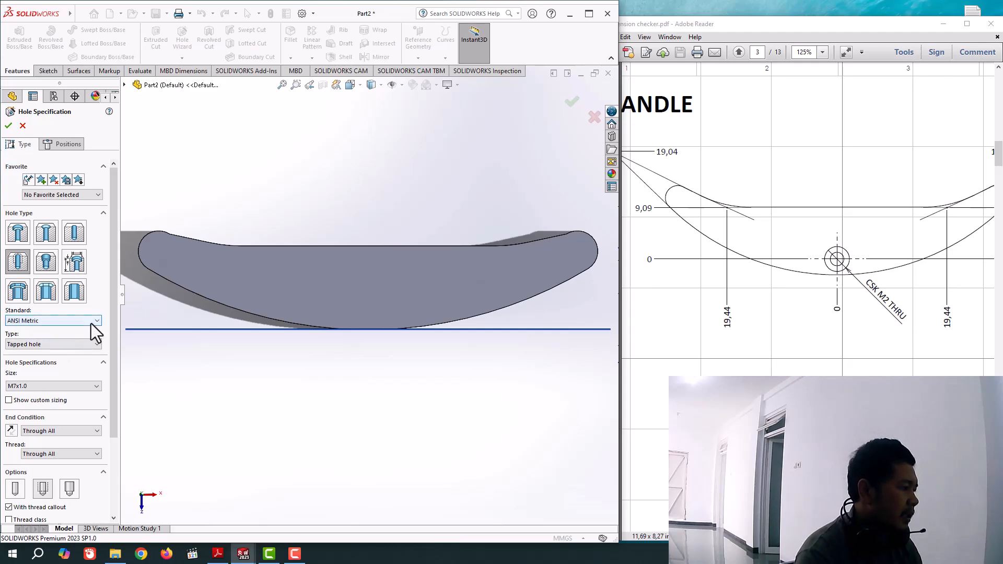
left_click(45, 237)
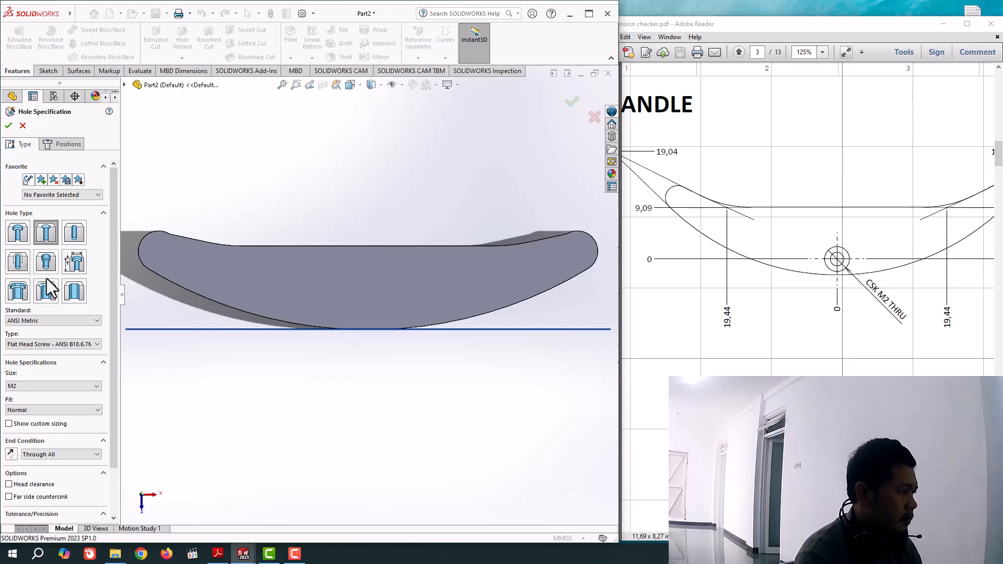
left_click(77, 323)
left_click(77, 322)
left_click(83, 345)
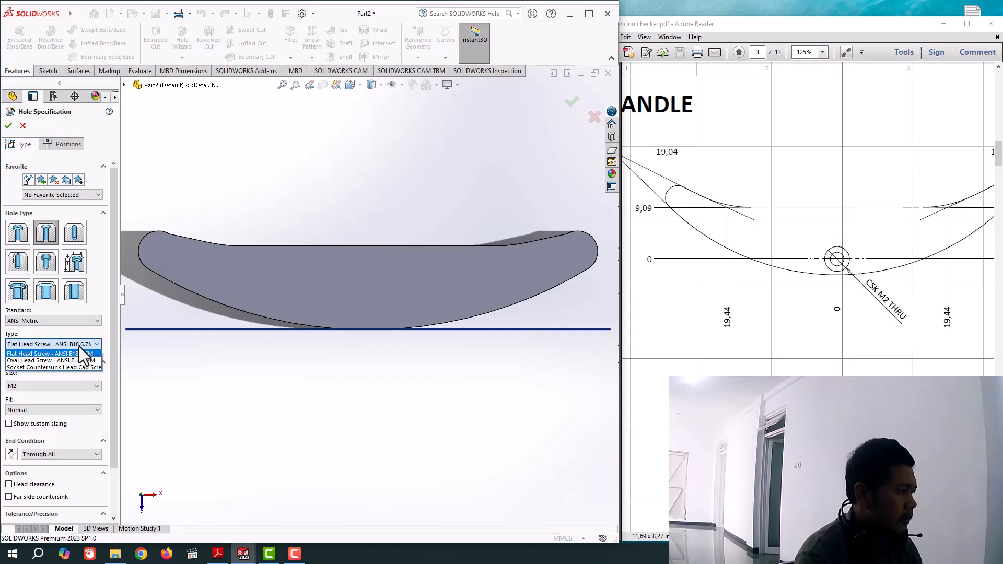
left_click(84, 353)
left_click(64, 386)
left_click(64, 387)
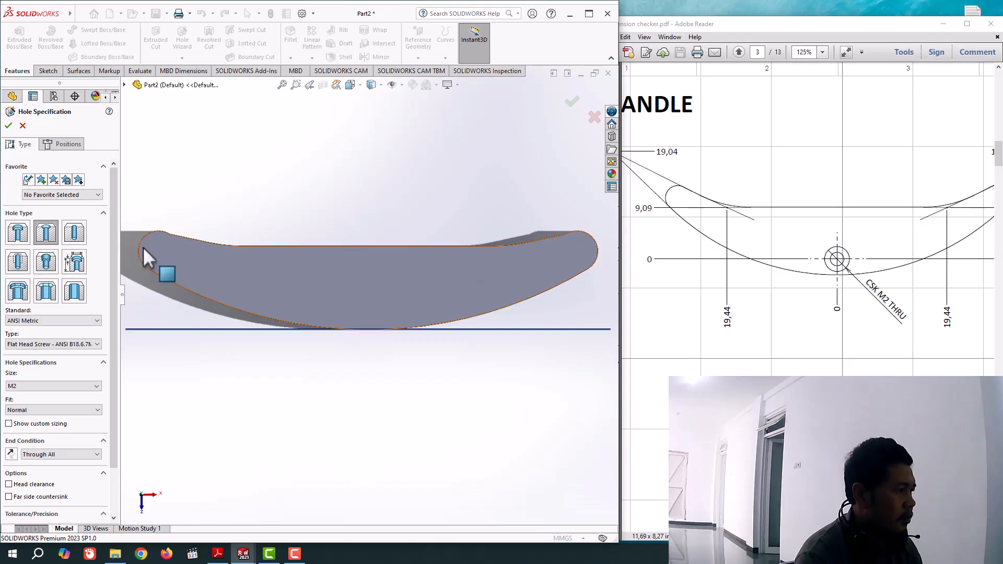
Step: Place the M2 countersunk hole at the origin on the handle's broad flat face and create it
left_click(55, 145)
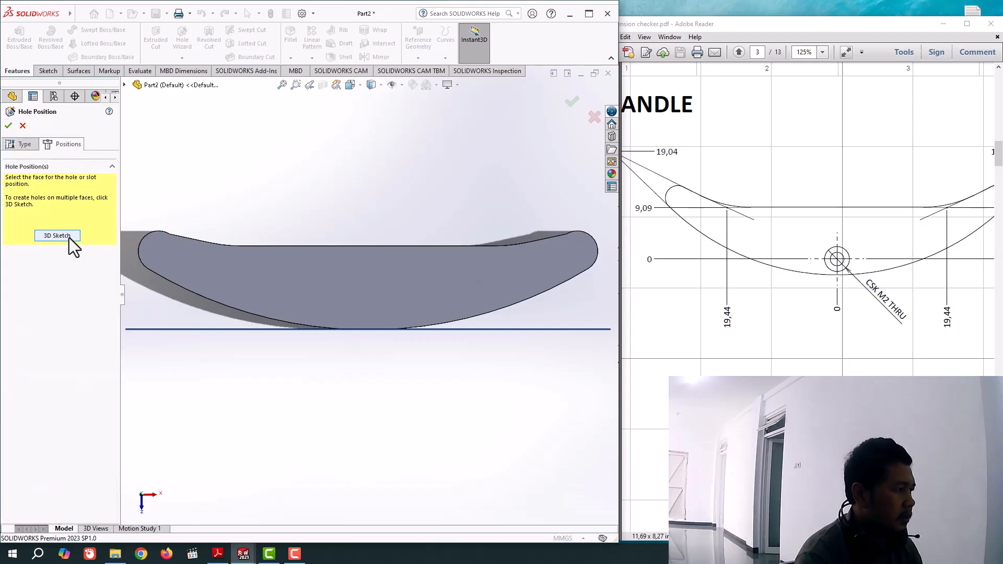
left_click(358, 302)
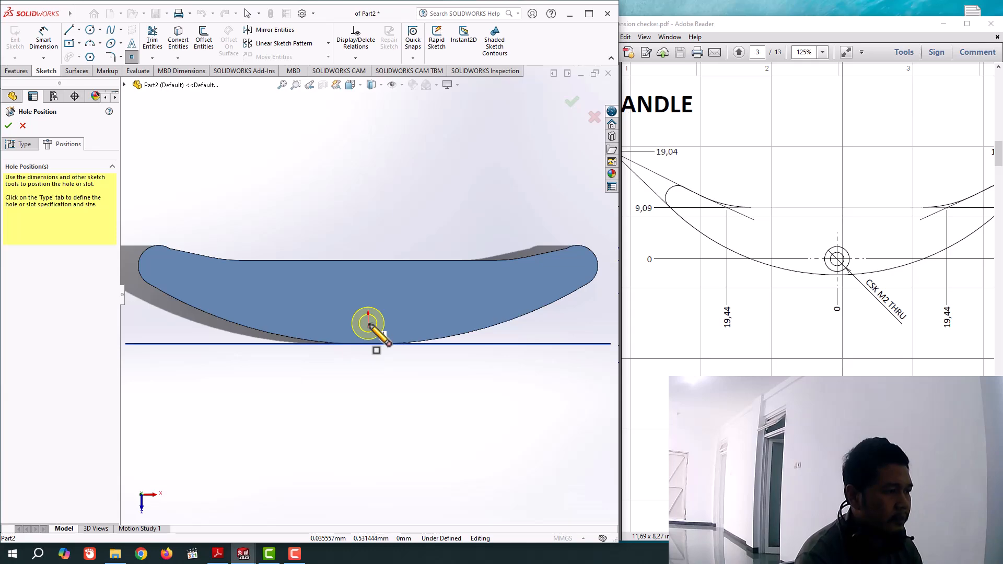
left_click(368, 323)
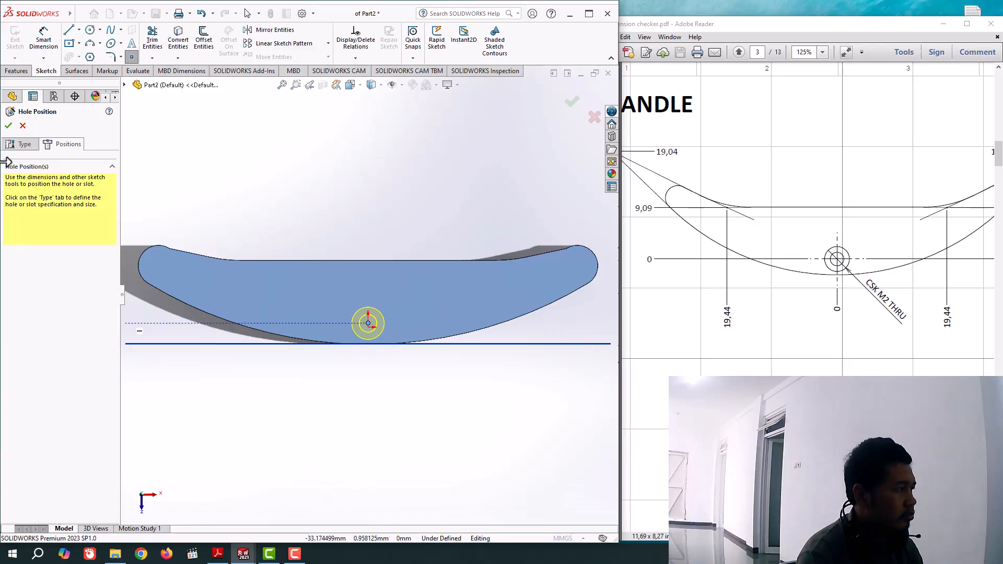
left_click(8, 125)
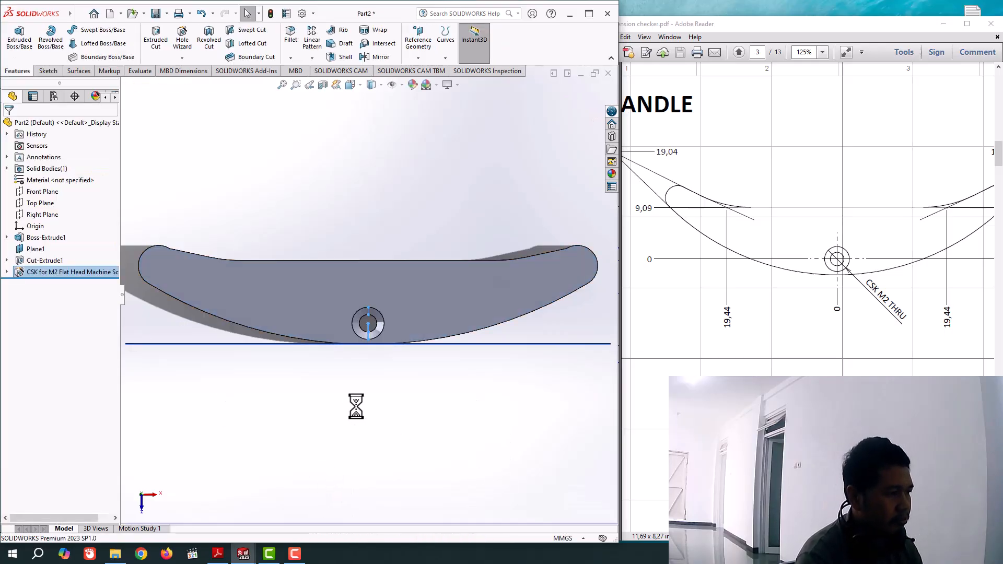
middle_click_drag(379, 404, 396, 371)
scroll(387, 391, "up", 2)
middle_click_drag(377, 409, 371, 433)
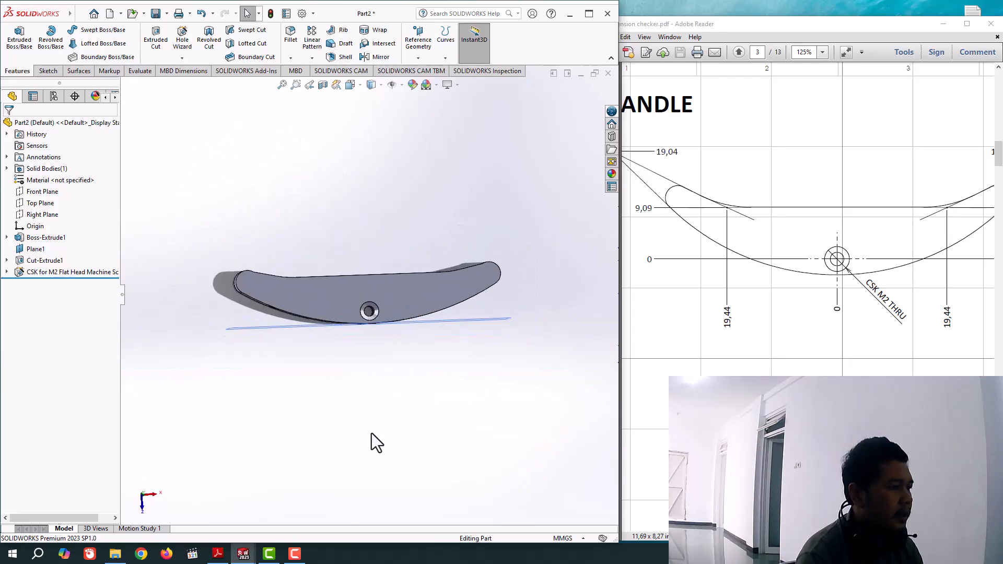
Step: Save the part as handle in the New folder inside the tension checker directory
middle_click_drag(356, 360, 365, 235)
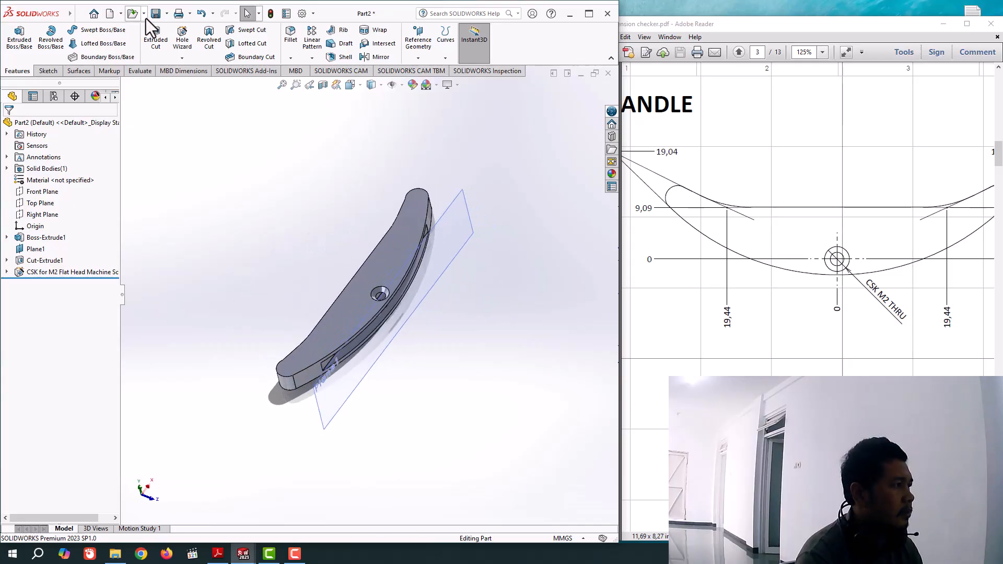
left_click(167, 13)
left_click(170, 40)
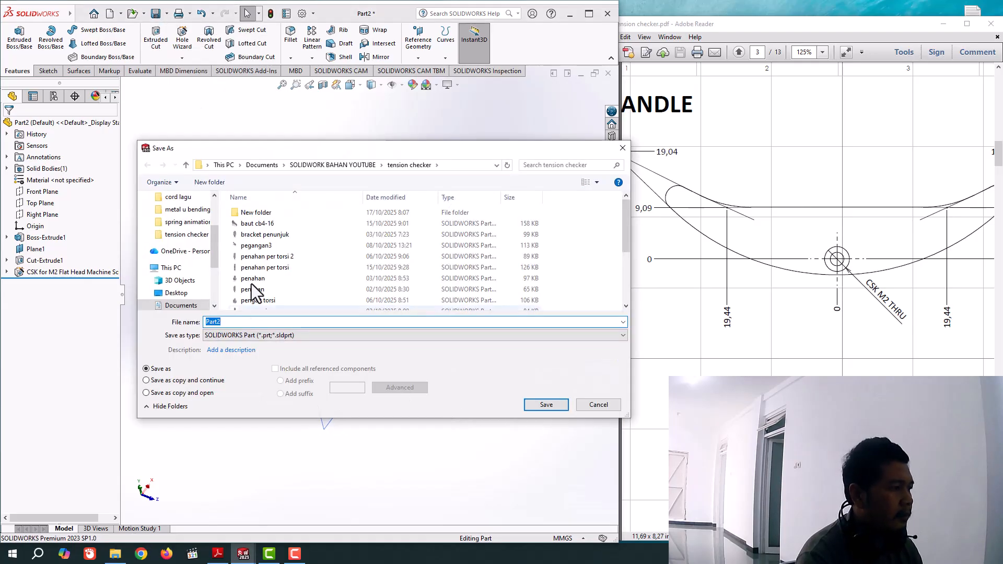
double_click(252, 213)
double_click(241, 323)
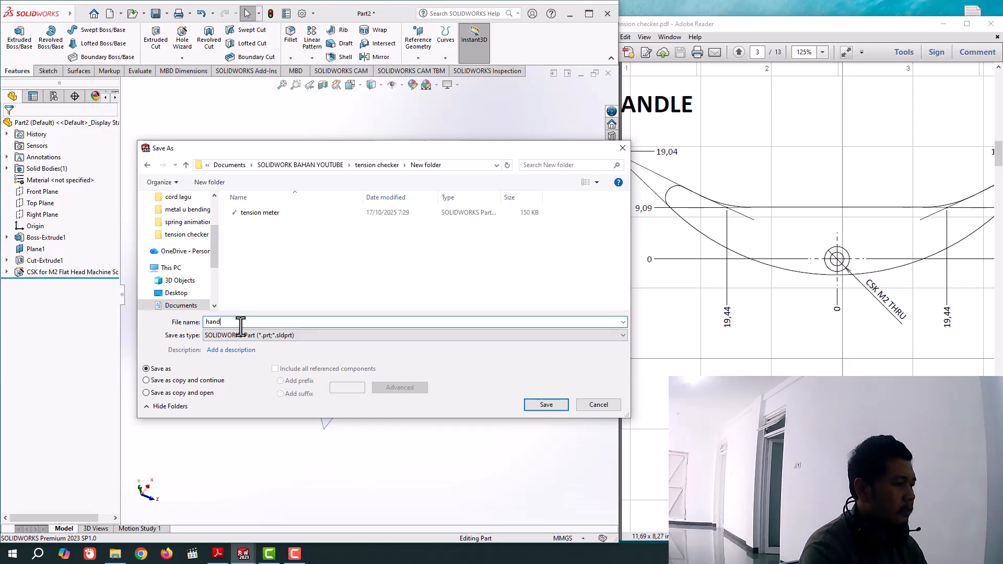
left_click(552, 408)
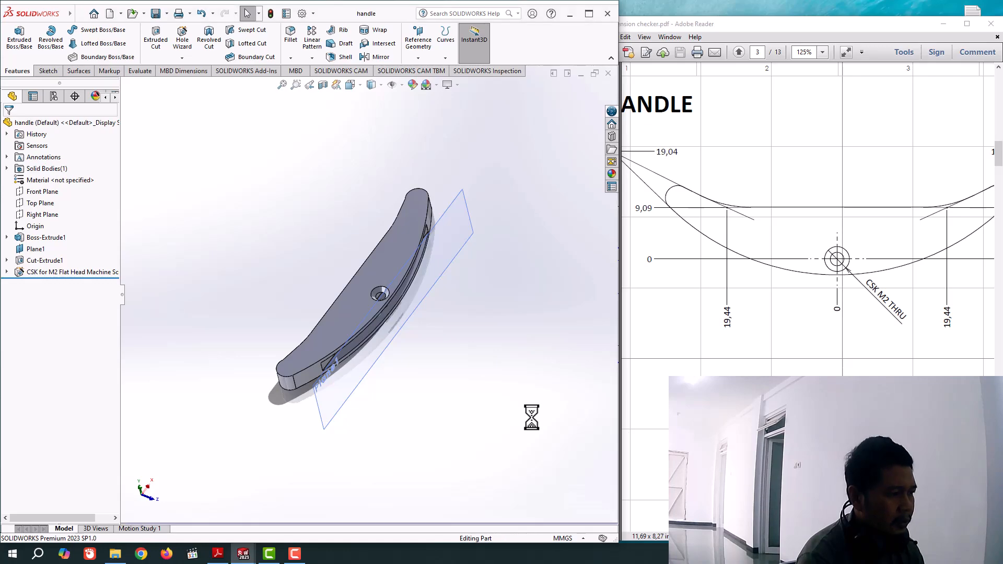
Step: Hide the reference plane Plane1 that lies along the handle's slotted curved edge
middle_click_drag(530, 414, 530, 390)
scroll(366, 353, "down", 2)
middle_click_drag(366, 353, 359, 346)
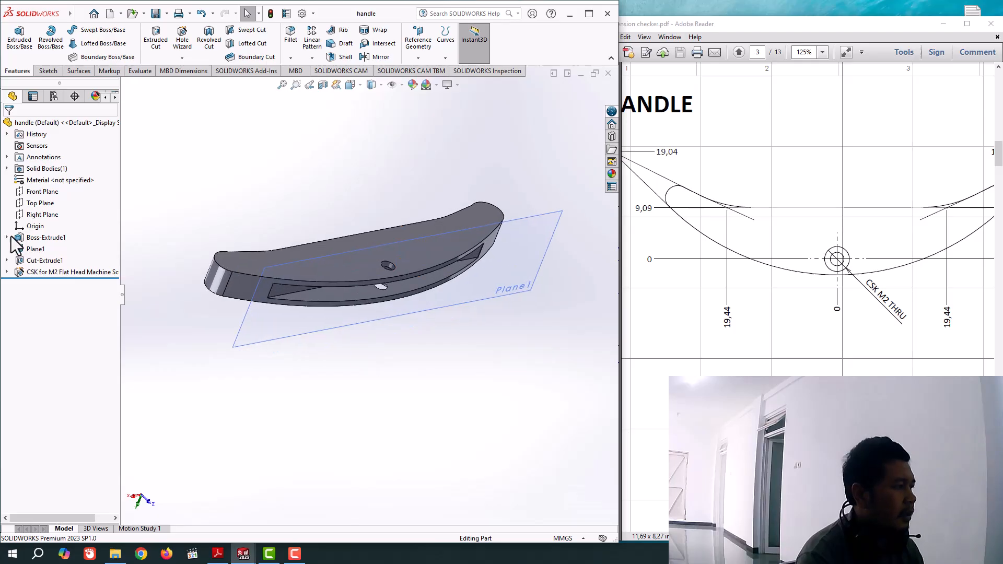
left_click(34, 249)
left_click(53, 236)
middle_click_drag(330, 460, 264, 365)
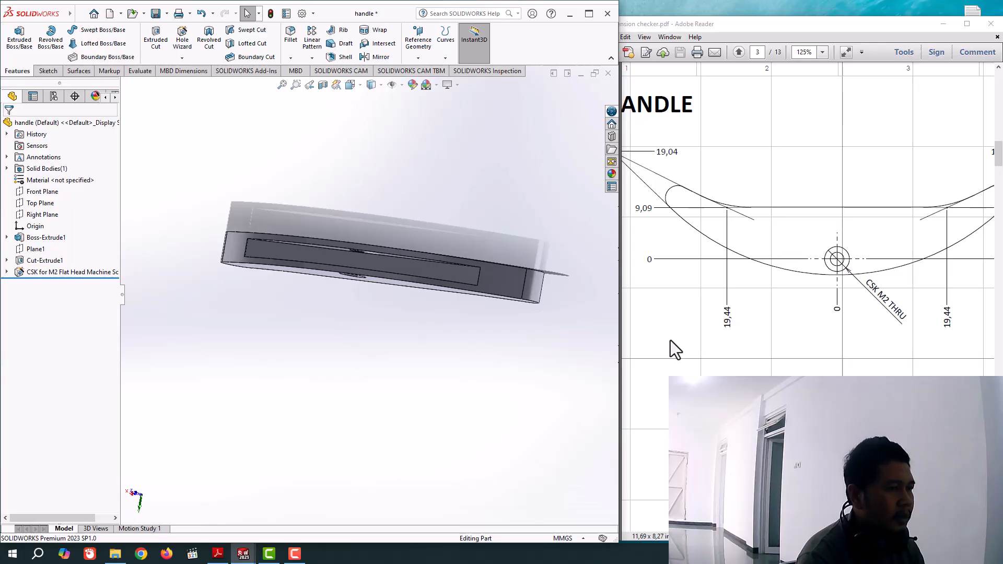
Step: Switch to the tension checker PDF in Adobe Reader and show the JARUM PENUNJUK drawing on page 4 at 75% zoom
left_click_drag(779, 313, 825, 321)
scroll(807, 287, "down", 1)
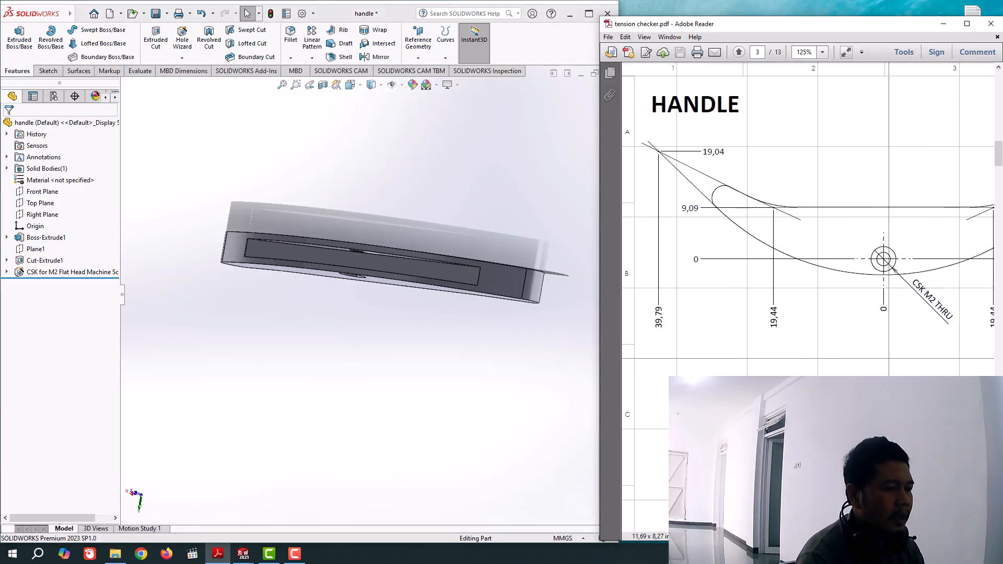
mouse_move(757, 537)
left_mouse_down()
mouse_move(916, 536)
mouse_move(750, 536)
left_mouse_up()
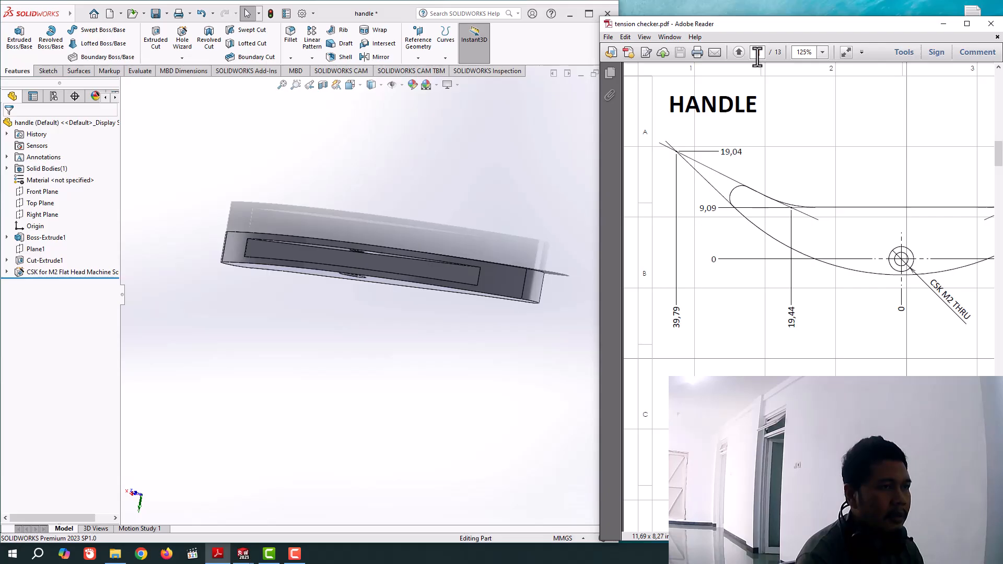
scroll(757, 56, "down", 1)
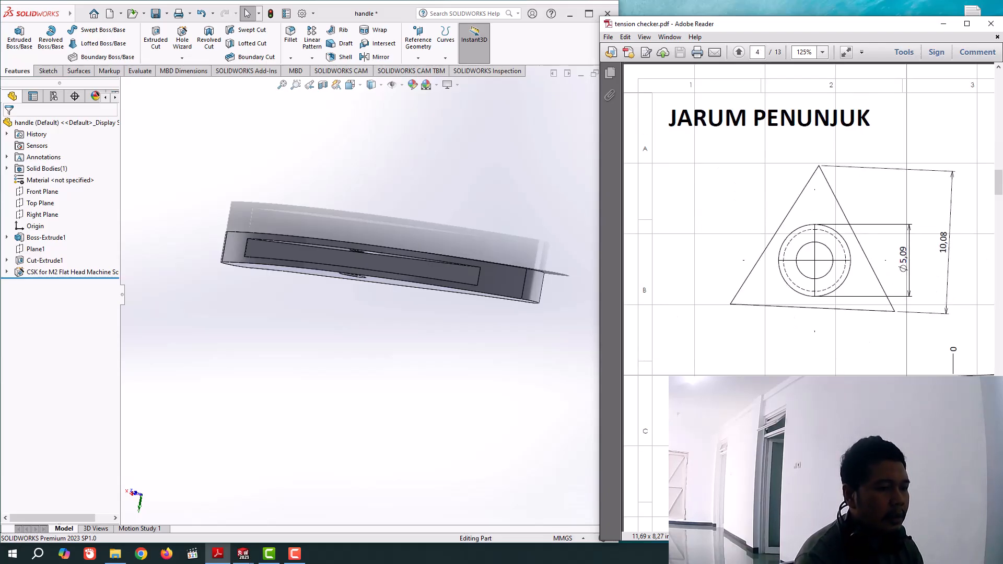
left_click_drag(750, 536, 788, 536)
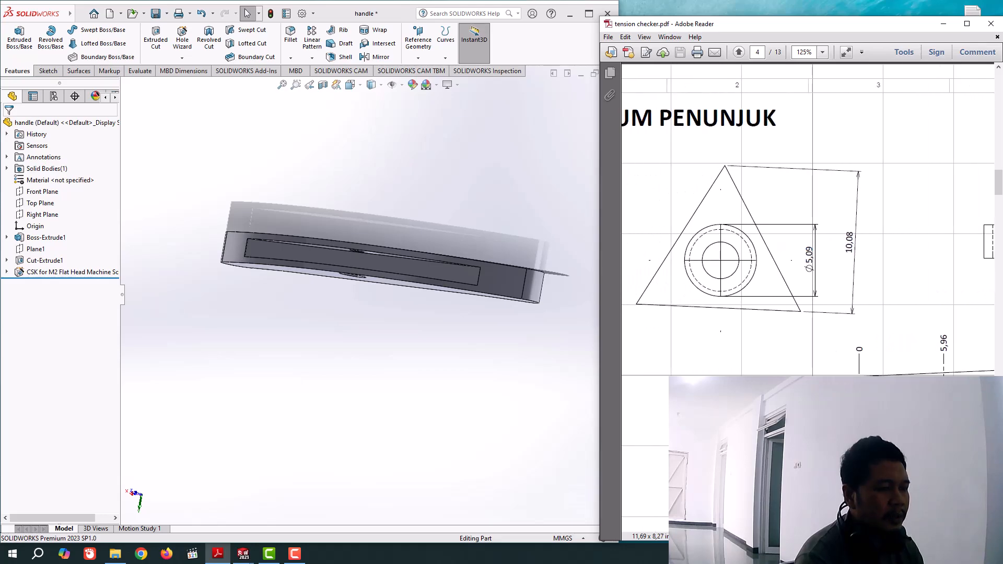
left_click(822, 54)
left_click(841, 102)
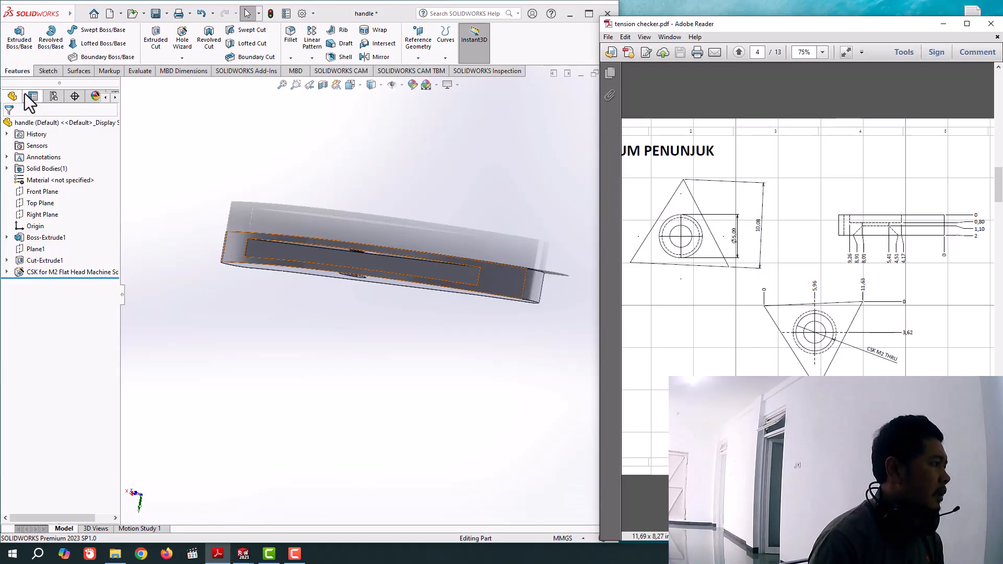
Step: Create a new part document in SOLIDWORKS and set its unit system to MMGS (millimeter, gram, second)
left_click(41, 71)
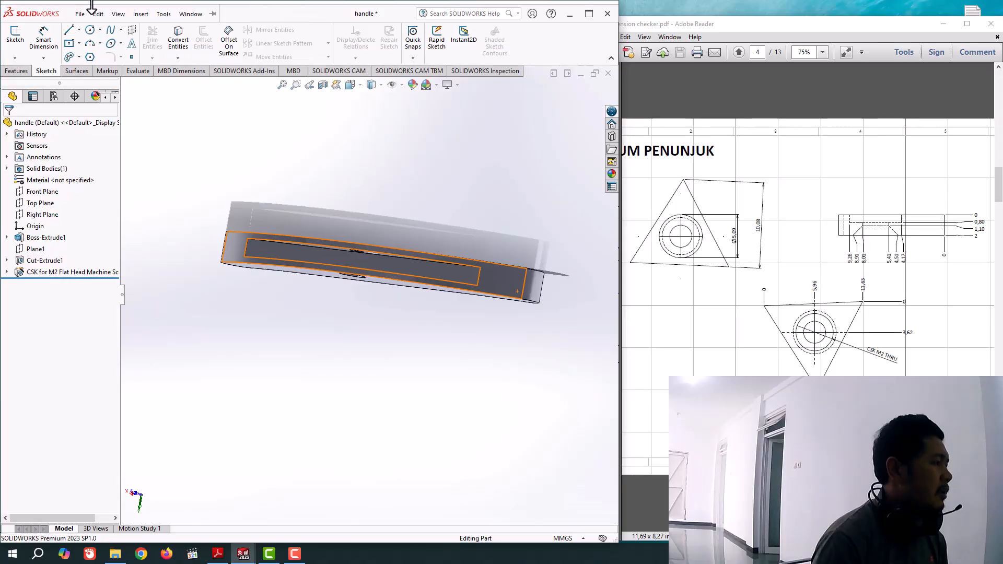
left_click(97, 14)
left_click(59, 91)
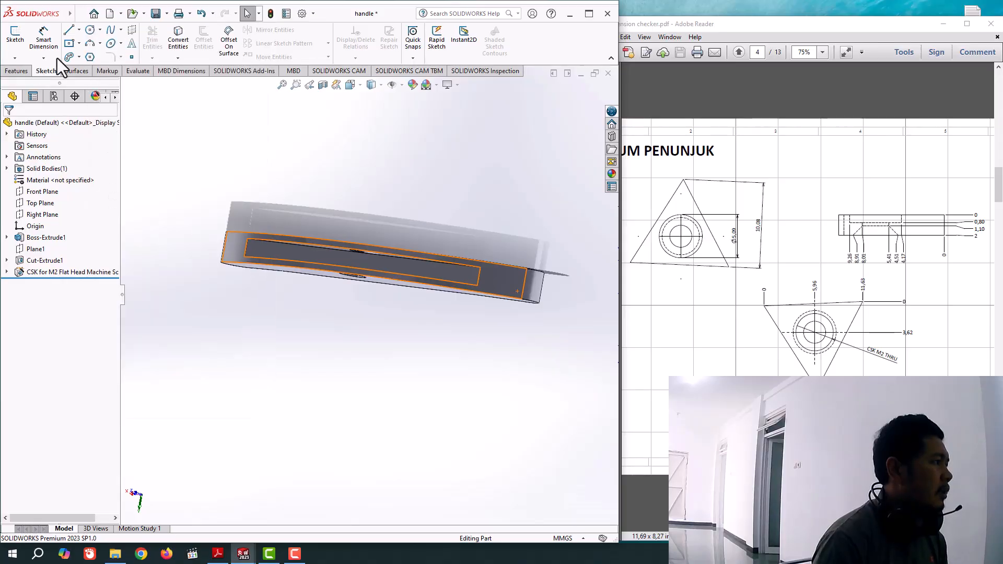
left_click(110, 14)
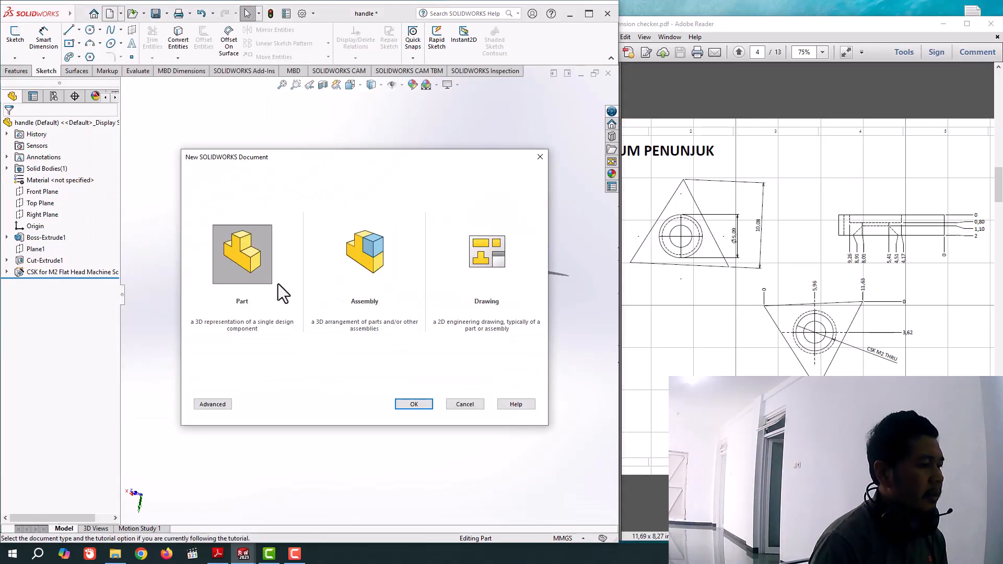
left_click(418, 406)
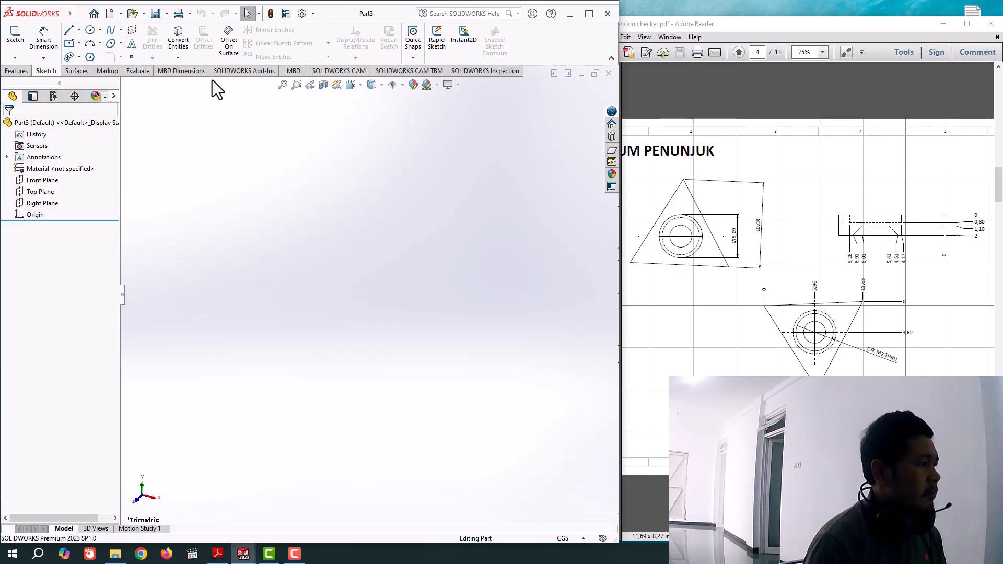
left_click(21, 192)
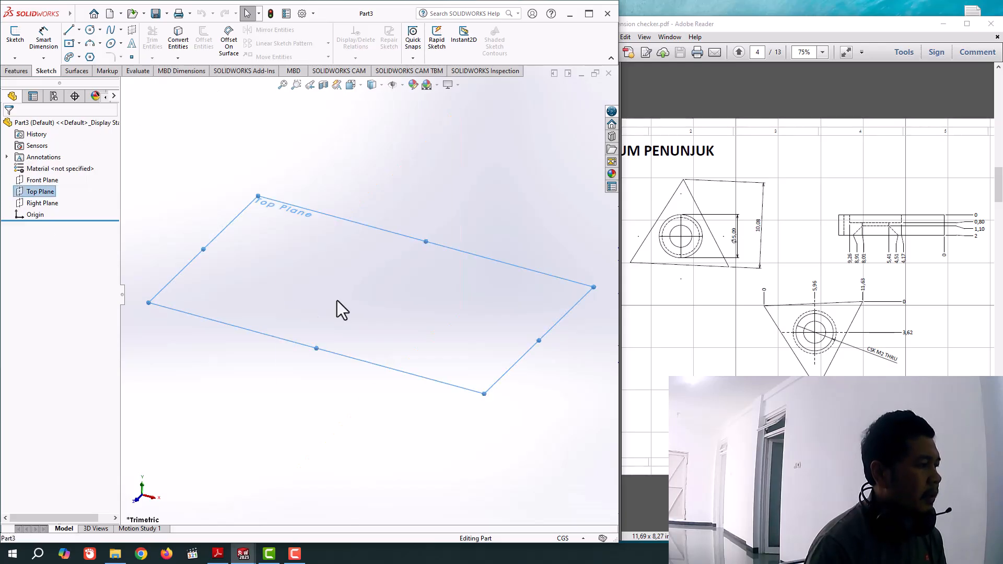
left_click(575, 539)
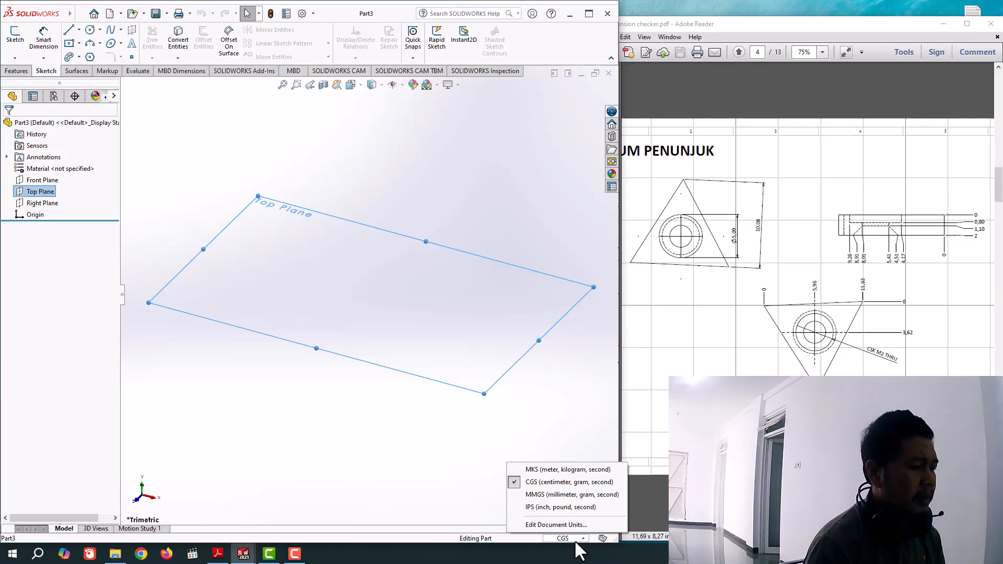
left_click(571, 499)
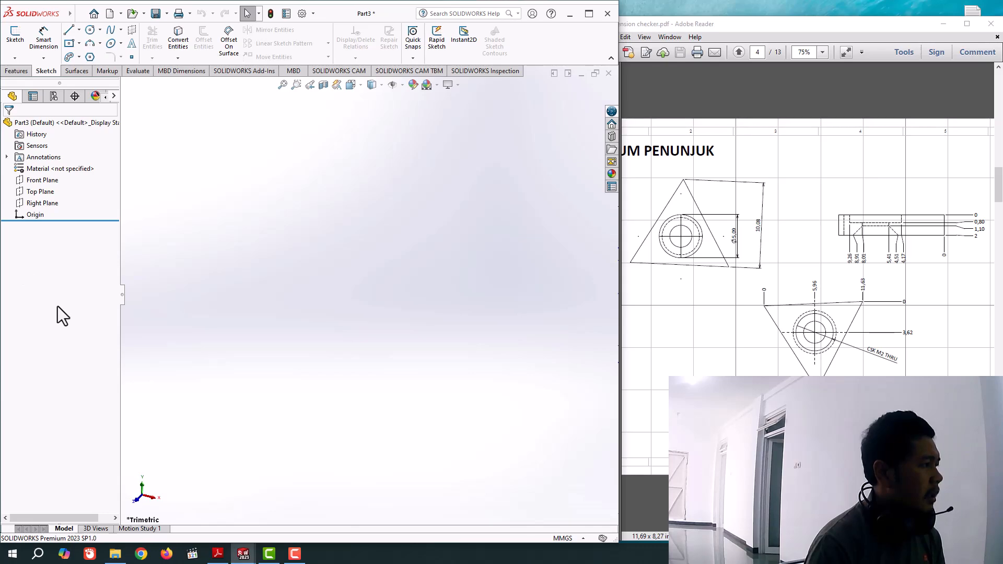
Step: Start a sketch on the Top Plane and draw a circle of about 33 mm radius centred on the origin
left_click(39, 191)
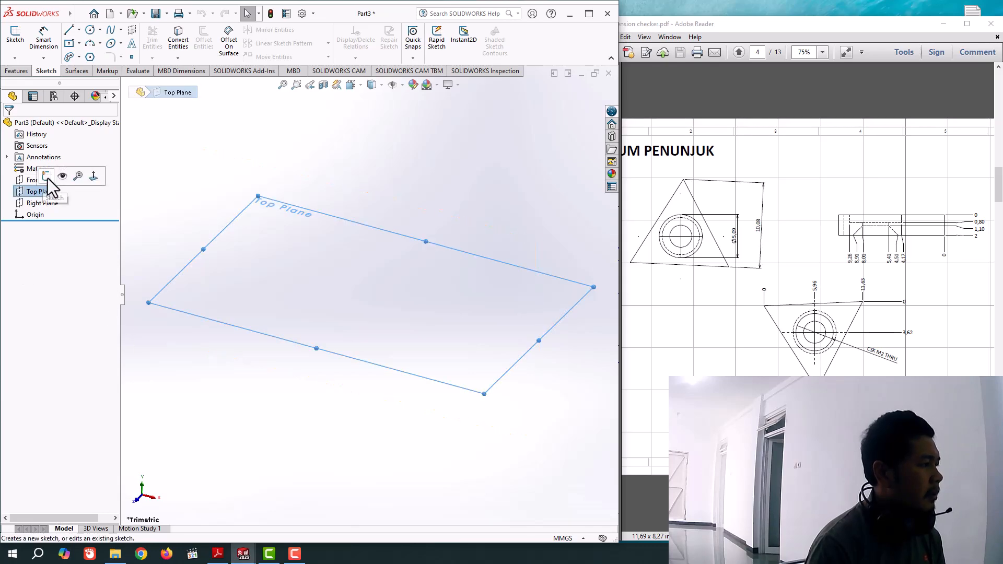
left_click(49, 177)
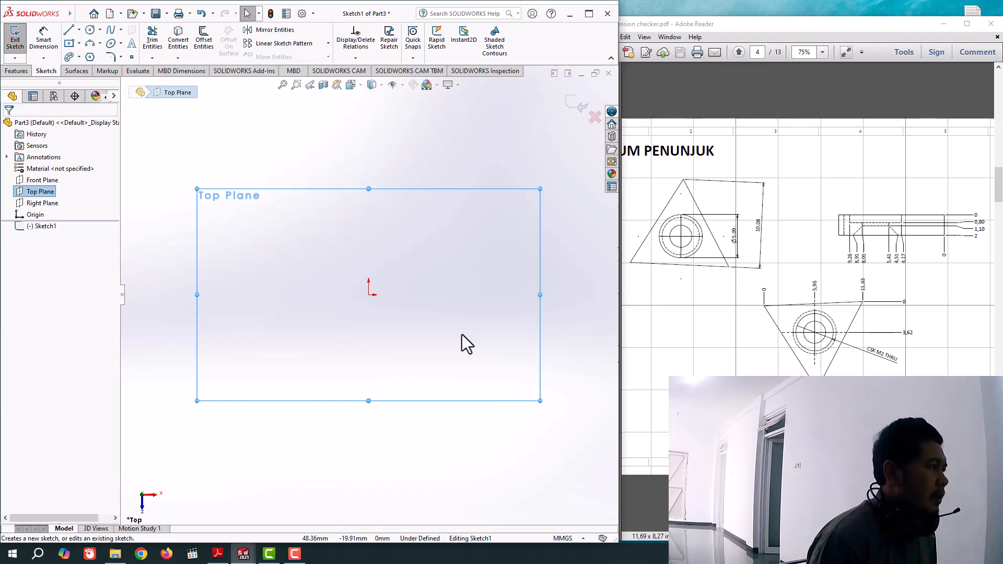
left_click(90, 29)
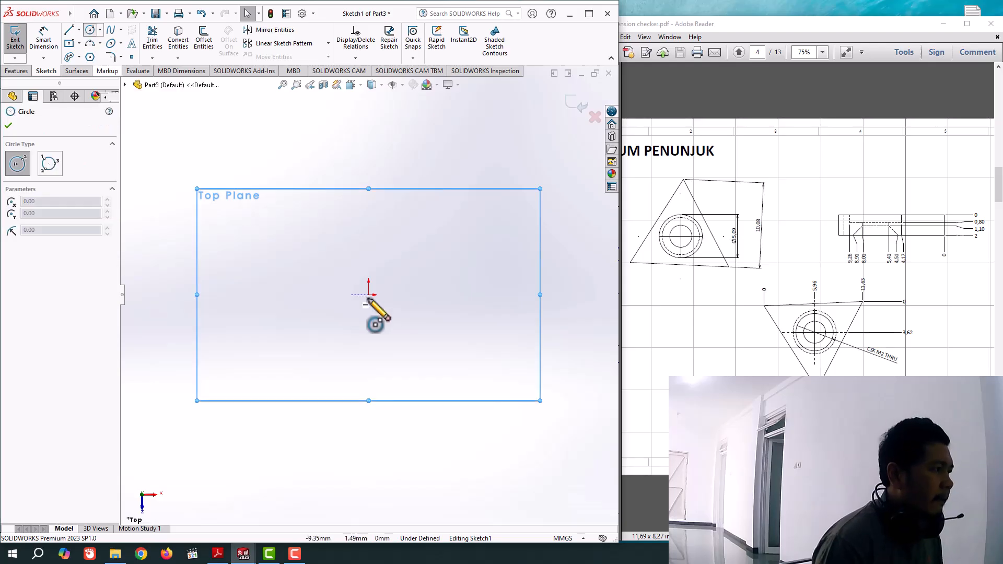
left_click(369, 294)
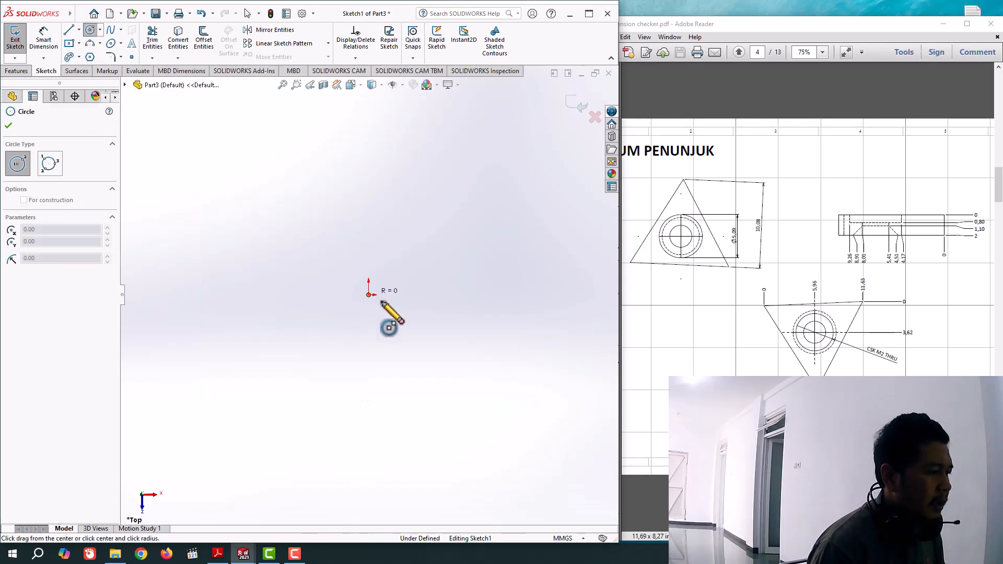
left_click(420, 336)
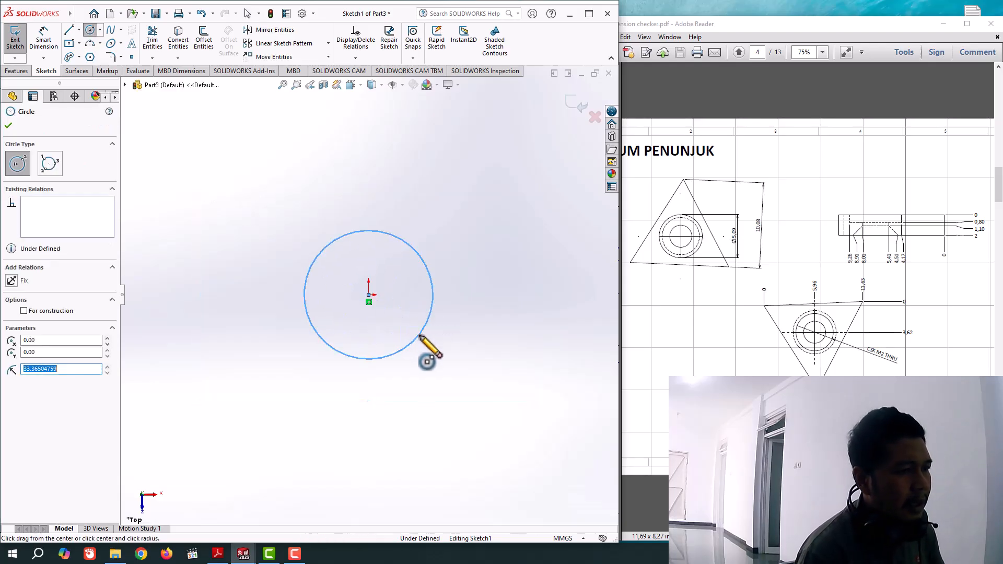
left_click(8, 126)
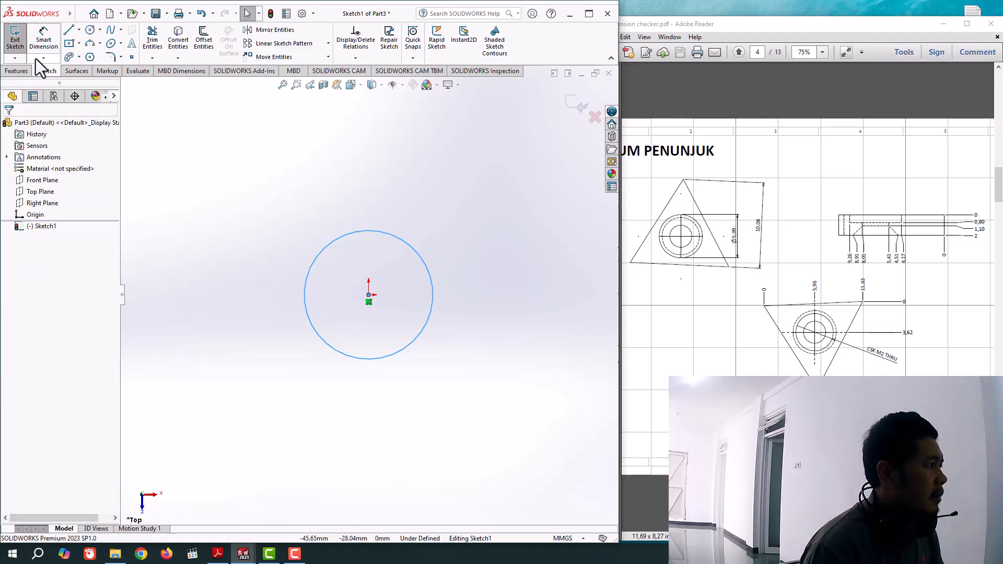
Step: Dimension the circle's diameter as 5.09 mm
left_click(37, 46)
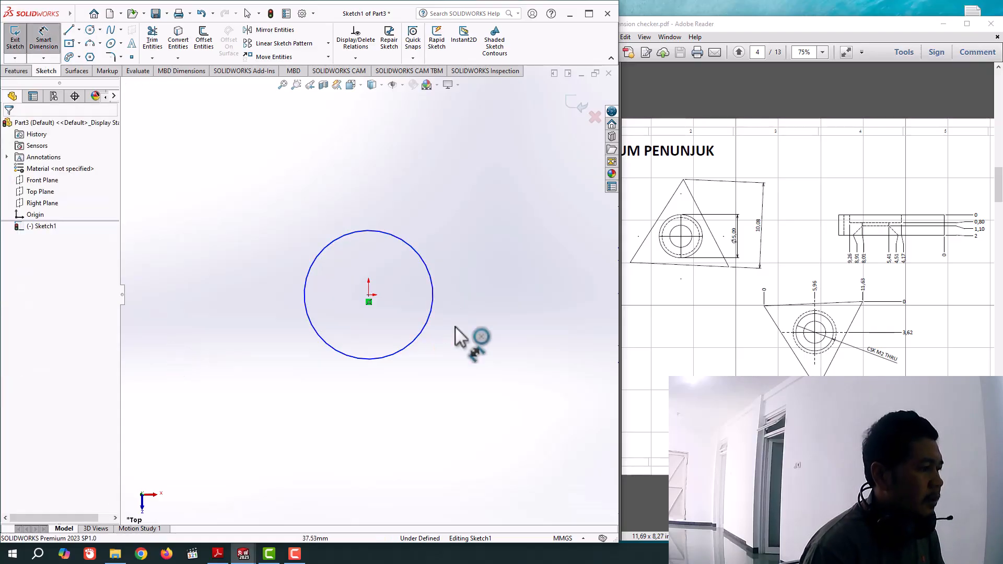
left_click(432, 292)
left_click(487, 286)
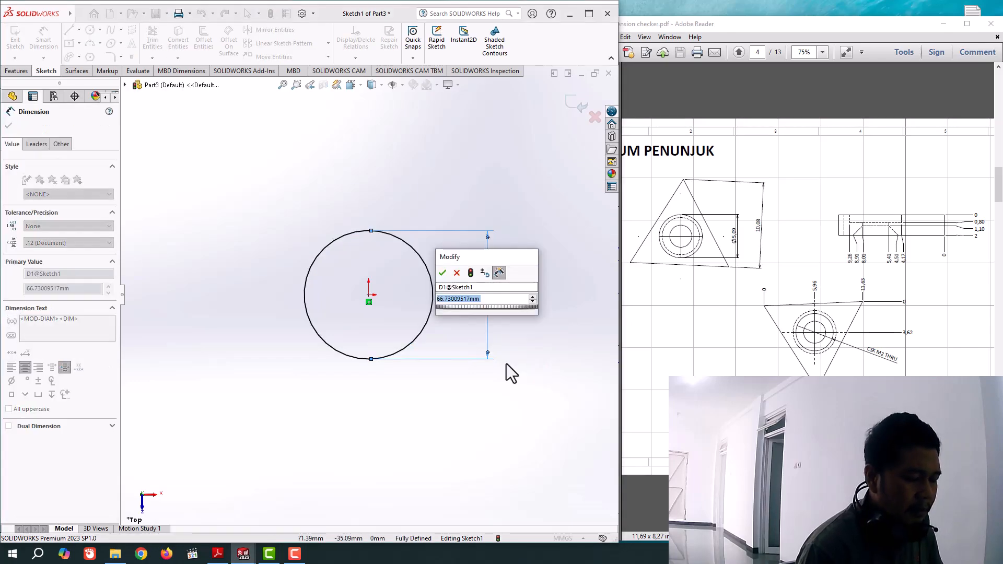
type("5.")
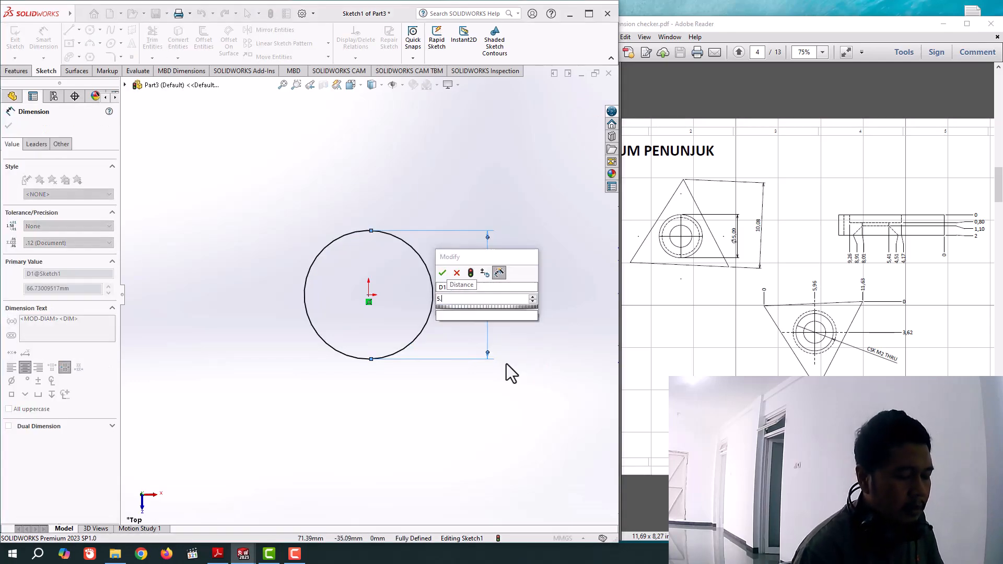
type("09")
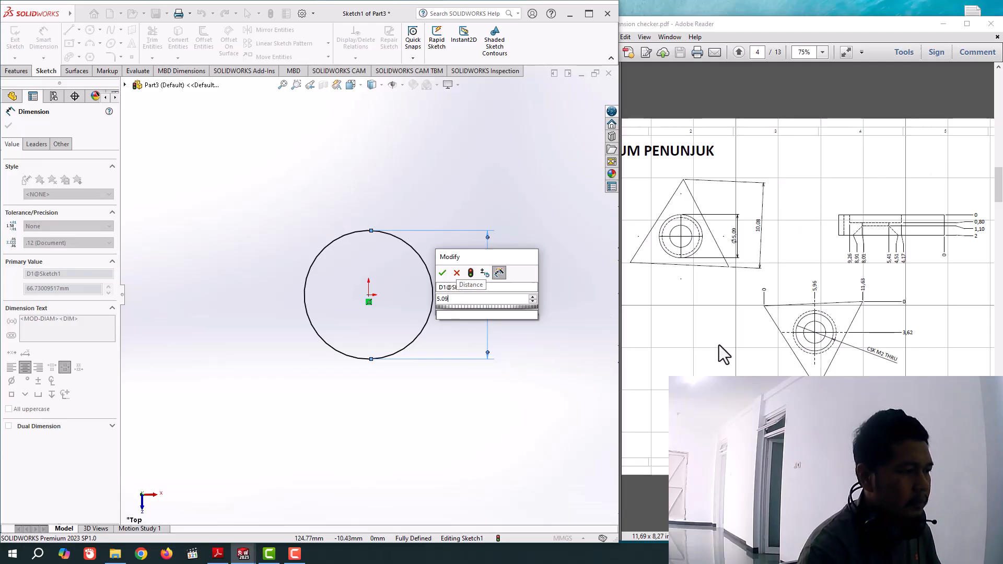
key("Return")
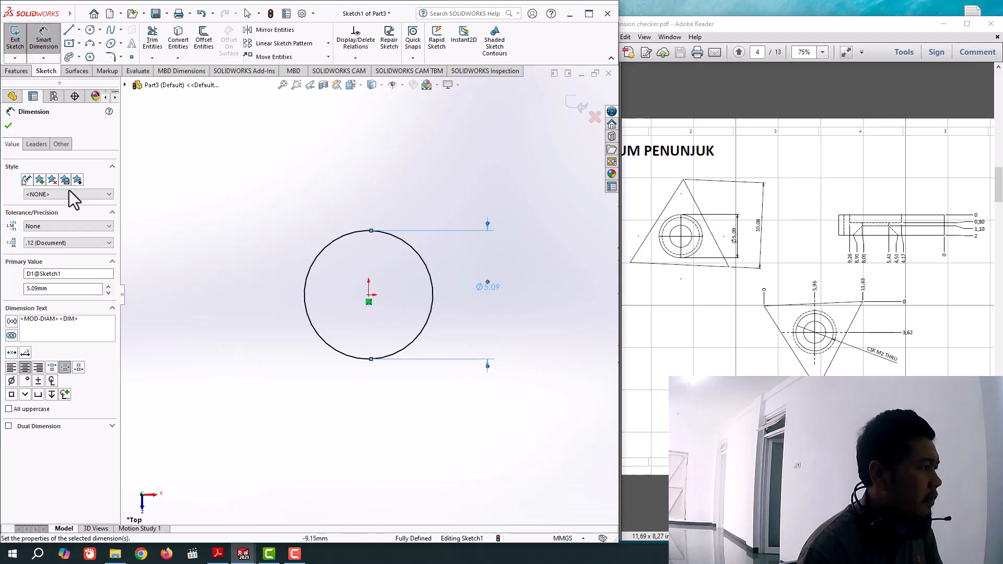
left_click(9, 126)
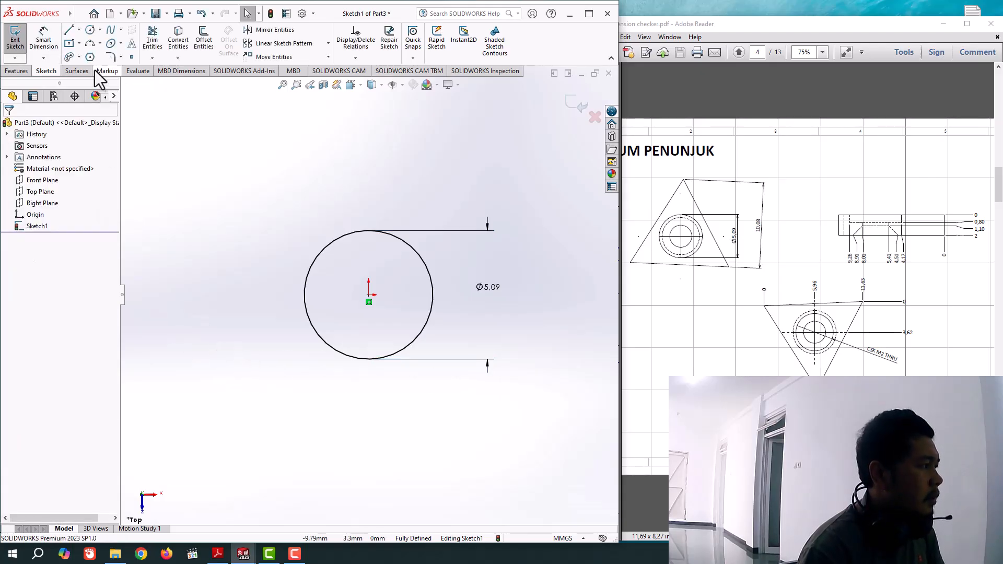
Step: Draw a three-sided inscribed-circle polygon centred on the origin around the circle, pointing up, with an inscribed circle about 6.63 mm in diameter
left_click(91, 57)
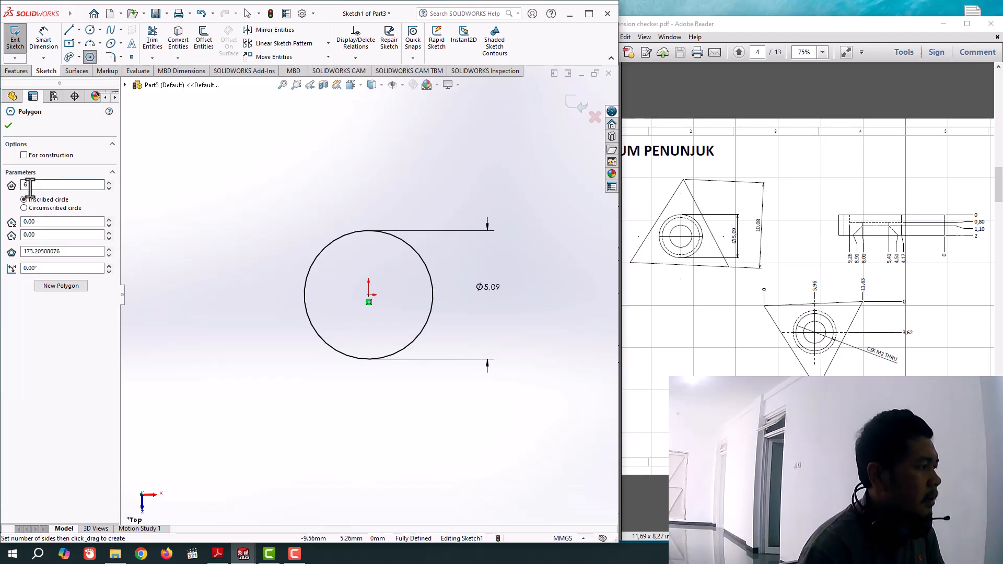
double_click(30, 185)
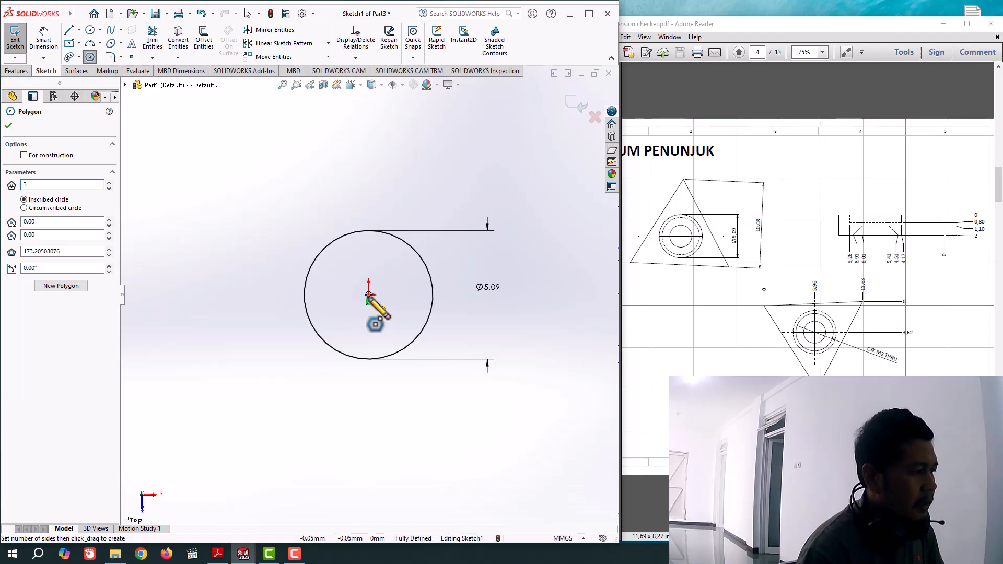
left_click_drag(369, 302, 484, 354)
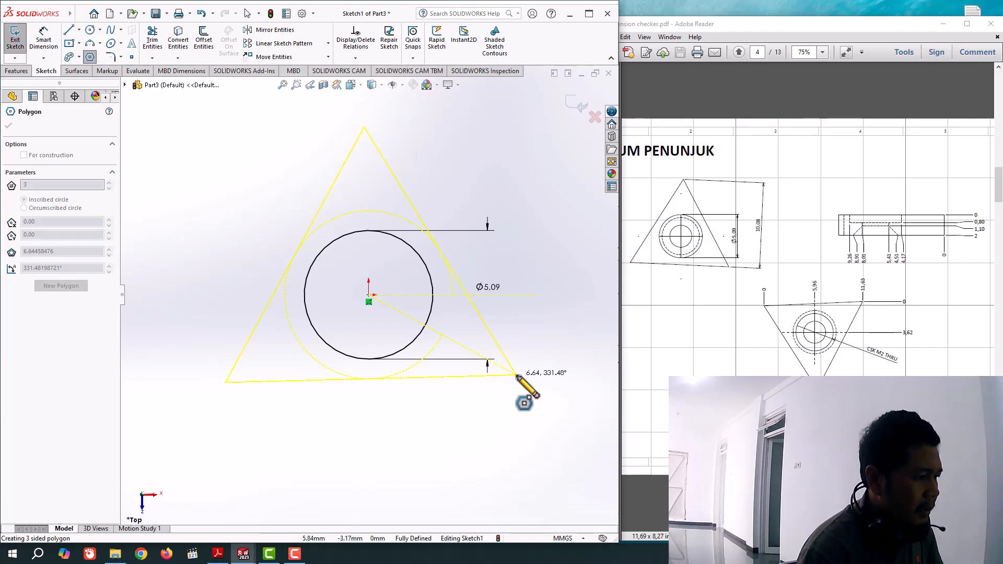
left_click(516, 373)
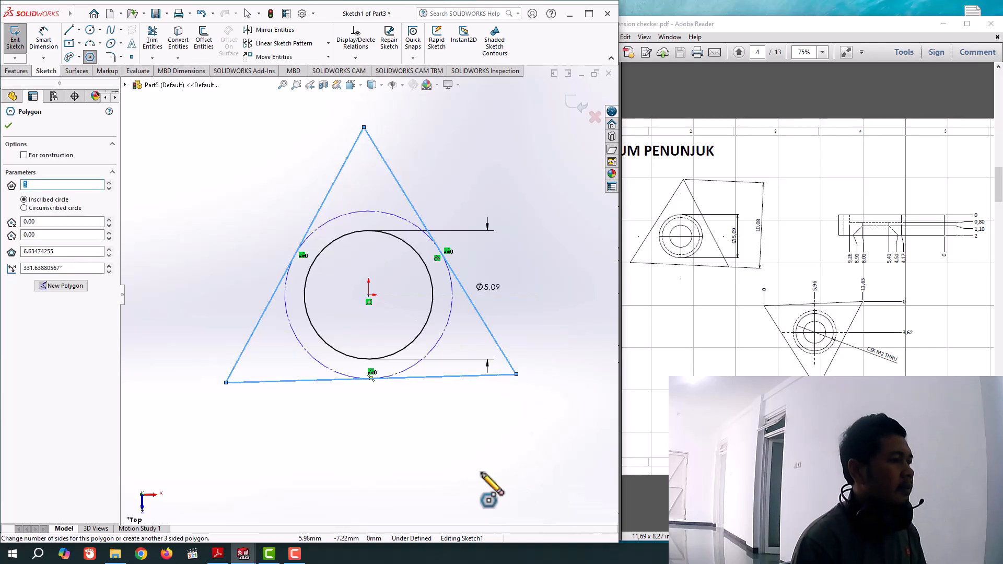
key("Escape")
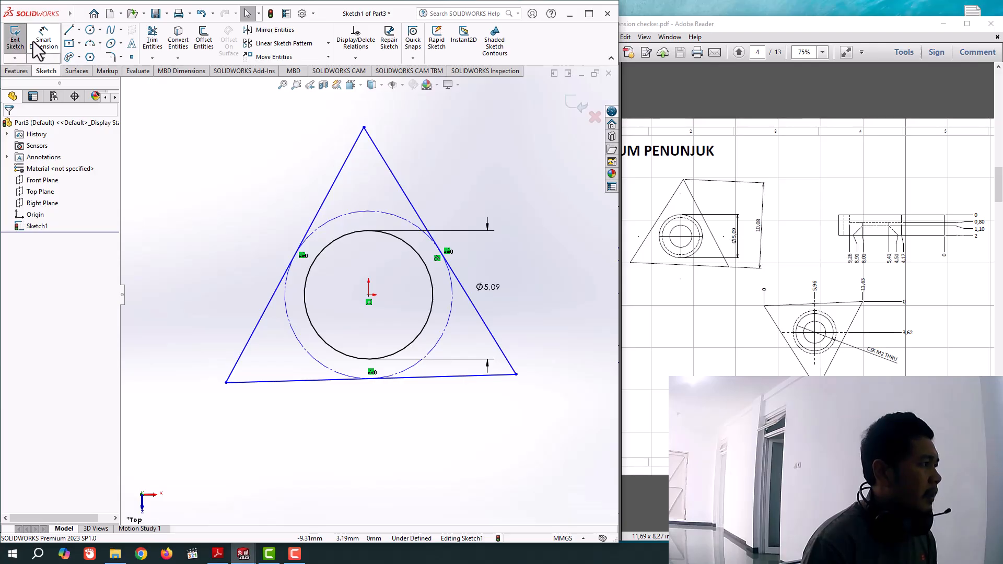
Step: Dimension the triangle's height from its apex to the opposite base edge as 10.08 mm
left_click(43, 40)
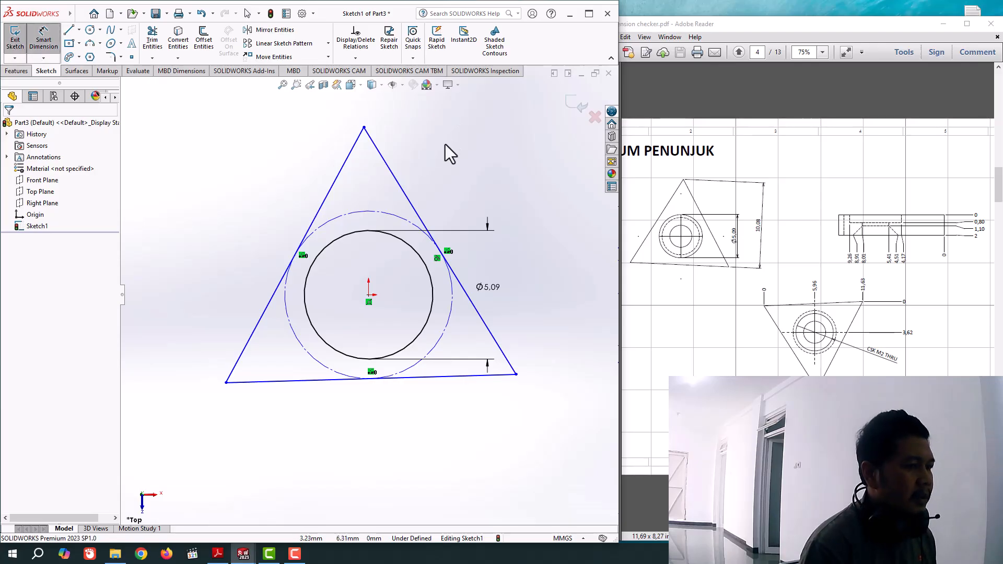
left_click(364, 127)
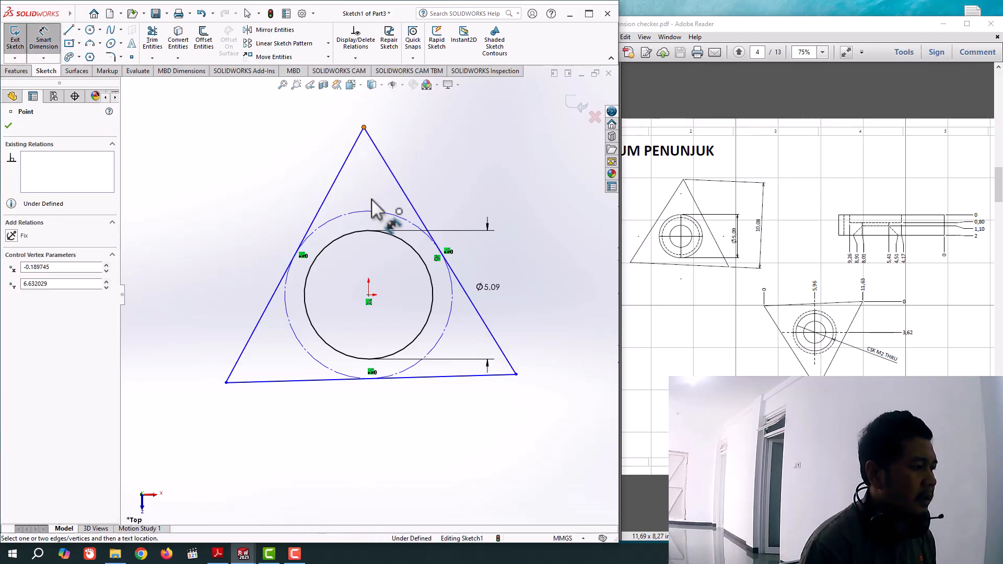
left_click(380, 378)
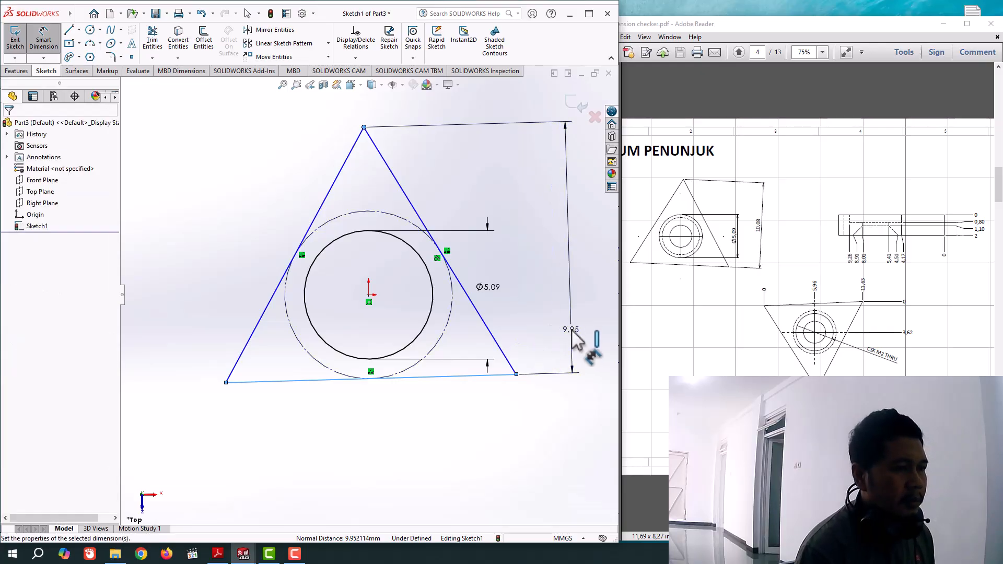
left_click(574, 337)
type("10")
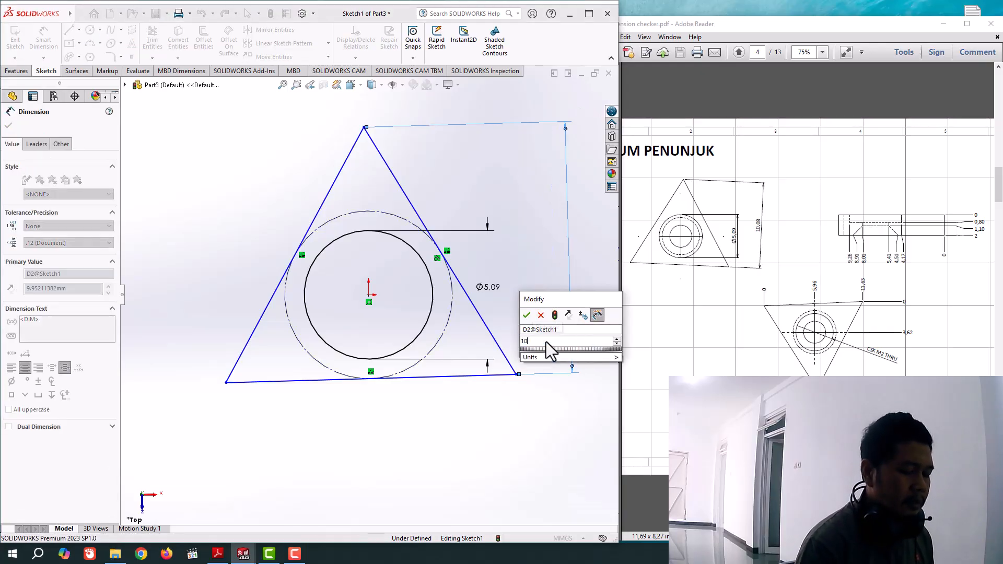
type(",08")
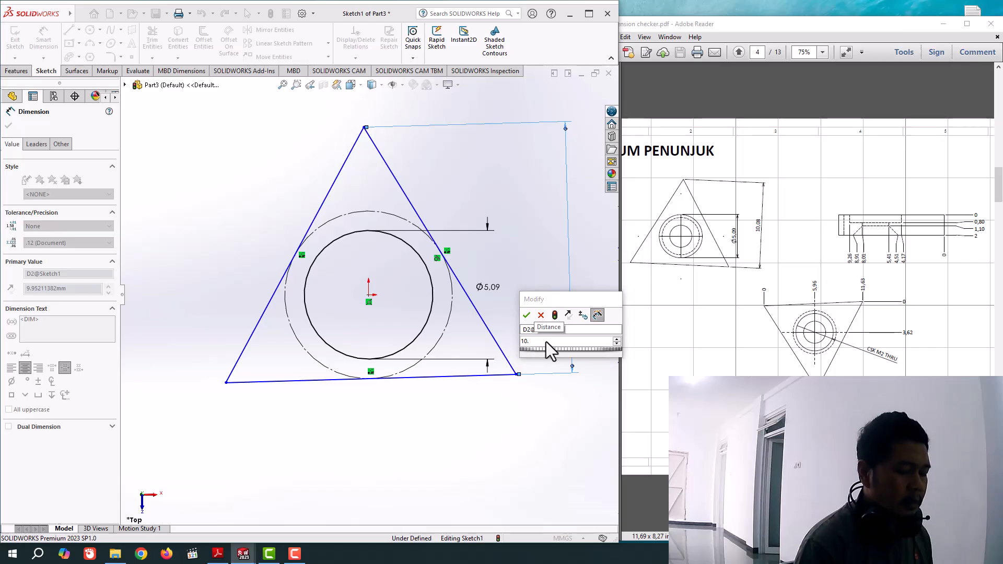
key("Return")
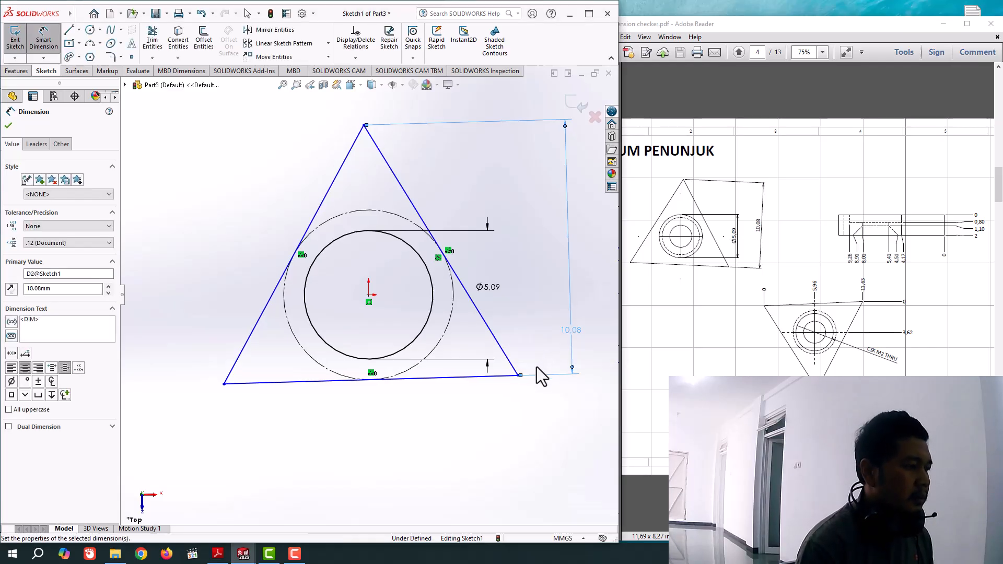
left_click(8, 126)
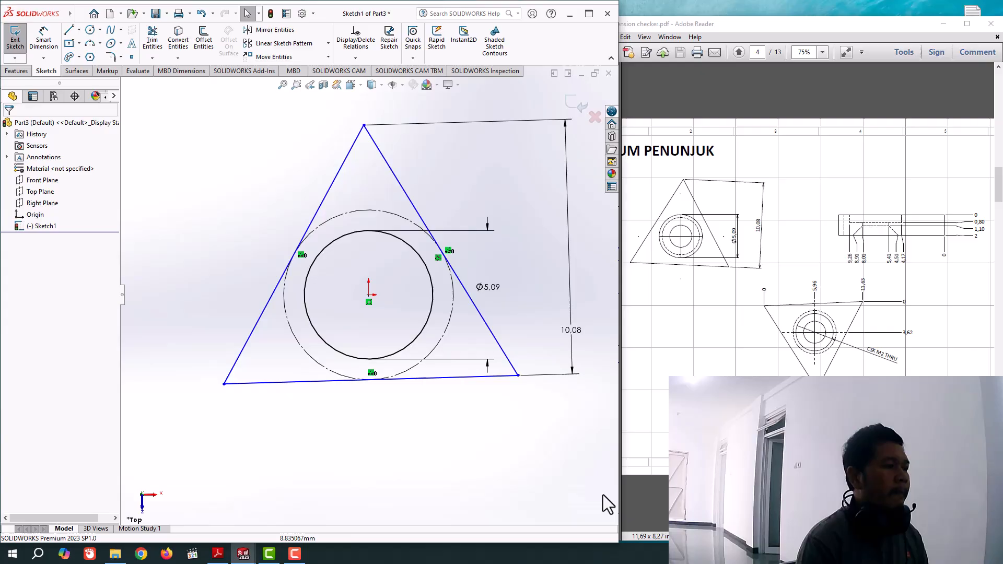
Step: Delete the 5.09 mm circle inside the triangle together with its dimension and exit the sketch
left_click(420, 330)
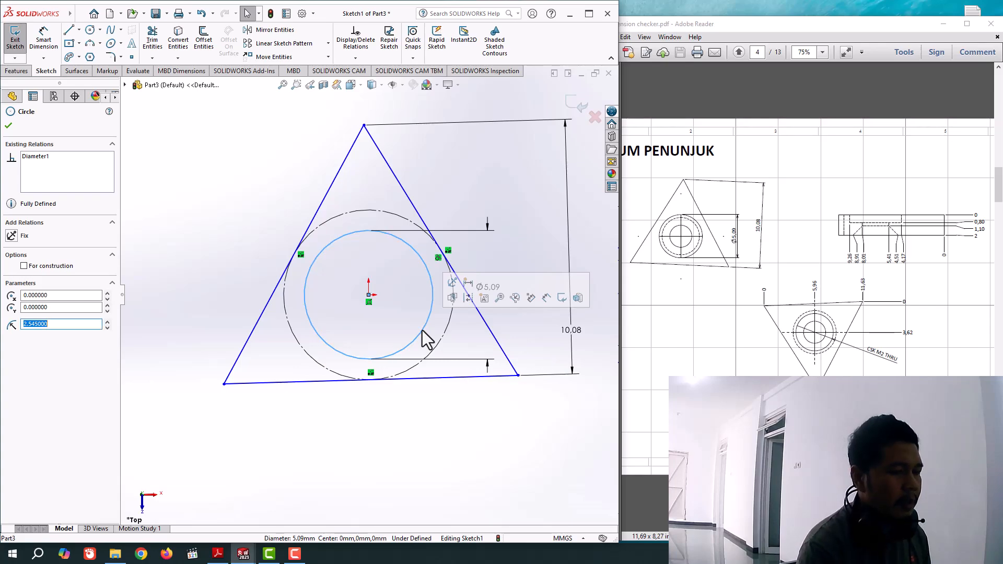
key("Delete")
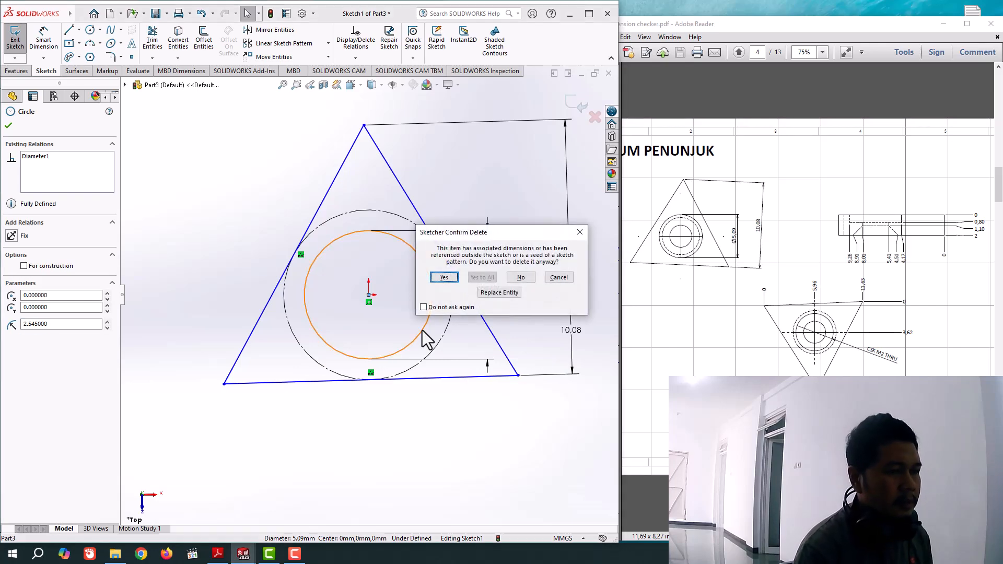
left_click(435, 277)
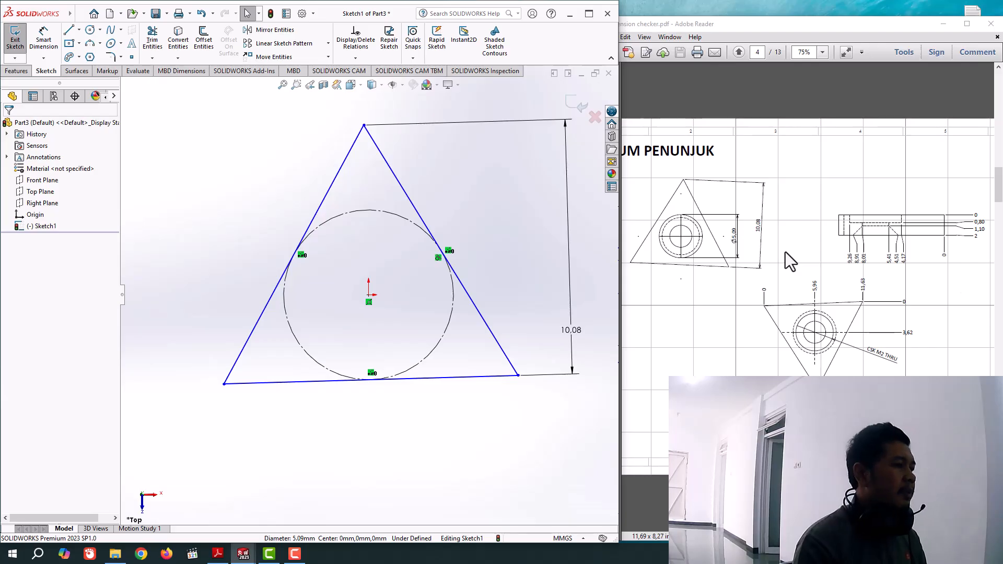
left_click(574, 102)
left_click(352, 446)
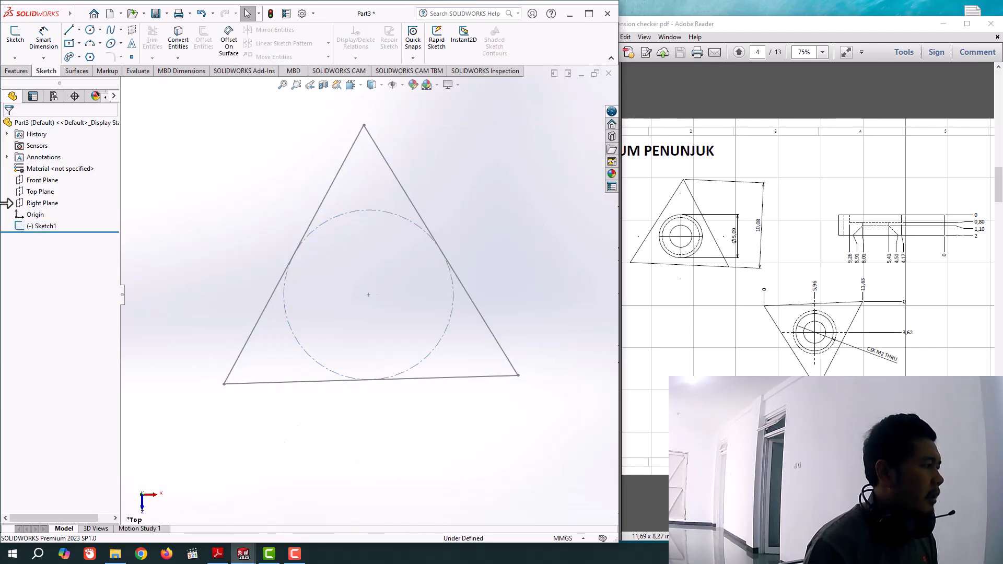
Step: Extrude the triangle sketch as a boss with a blind depth of 2 mm
left_click(16, 71)
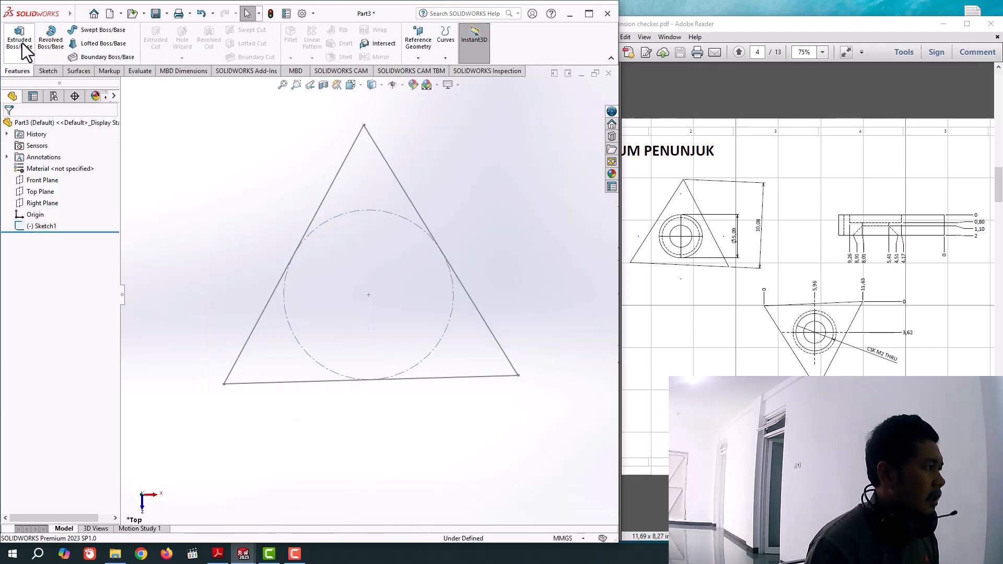
left_click(22, 43)
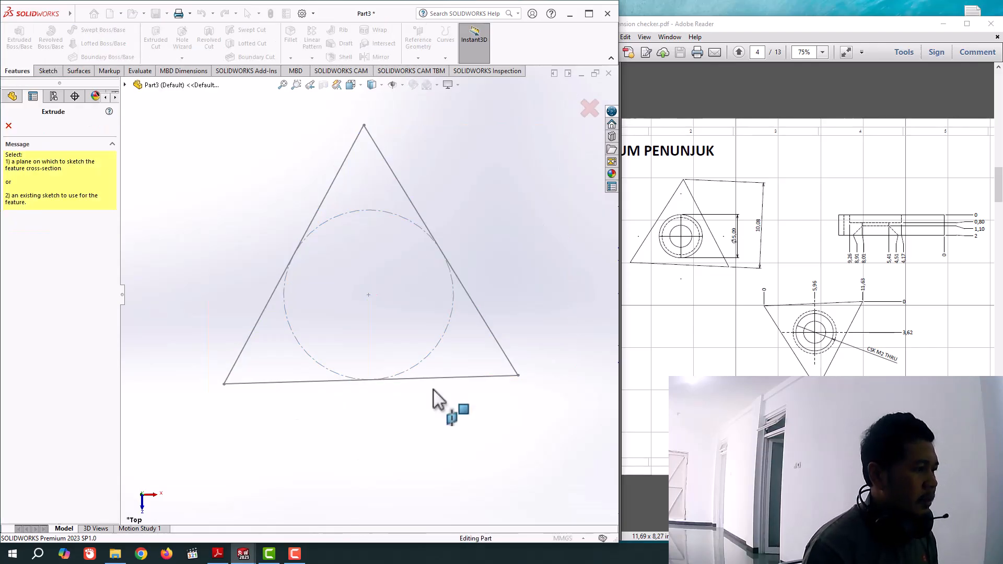
left_click(9, 125)
left_click(398, 182)
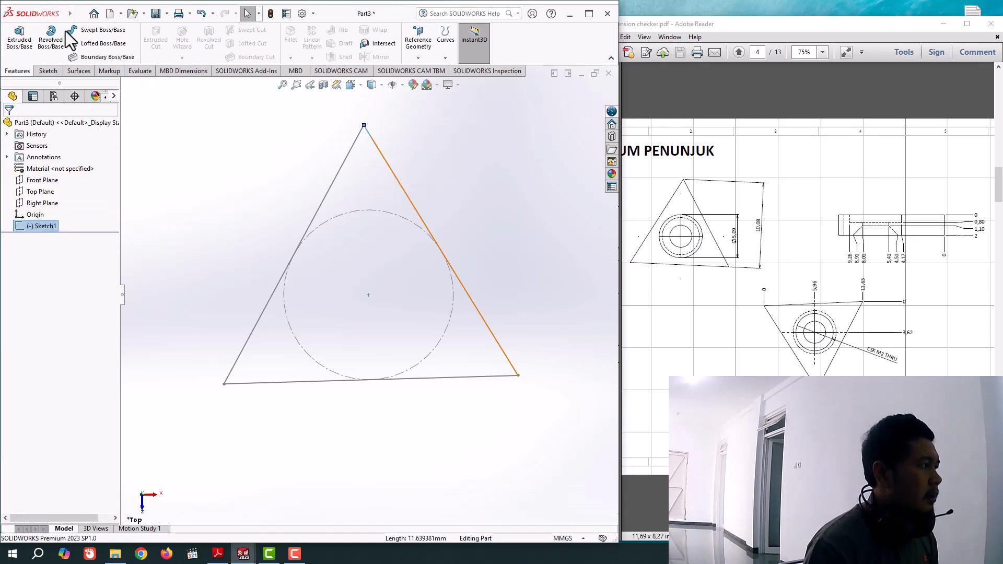
left_click(20, 39)
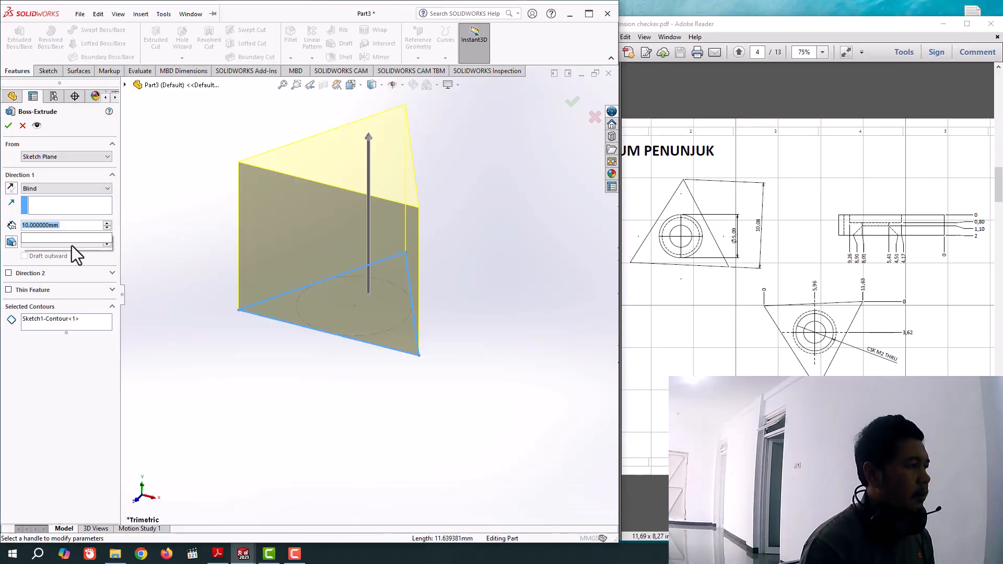
type("2")
key("Return")
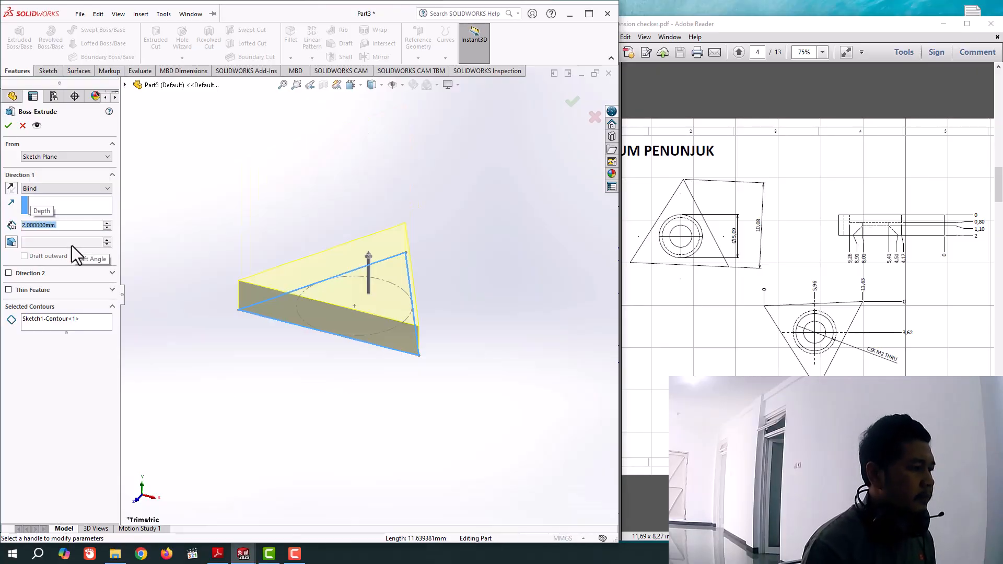
left_click(573, 103)
Step: Start a sketch on the solid's top triangular face and draw a circle about 4.50 mm in diameter centred on the origin
middle_click_drag(311, 456, 331, 510)
left_click(367, 435)
middle_click_drag(395, 459, 406, 413)
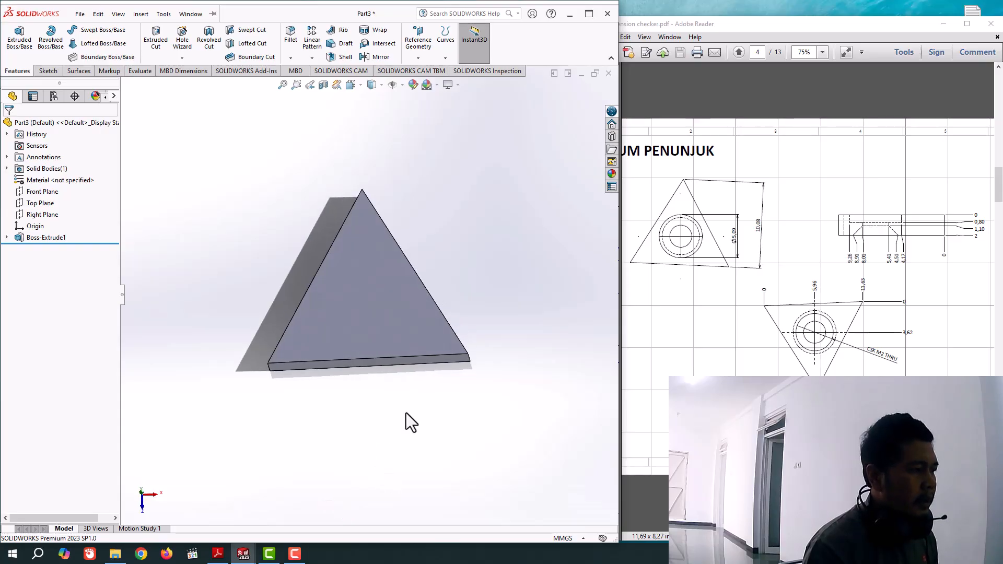
left_click(380, 337)
left_click(426, 312)
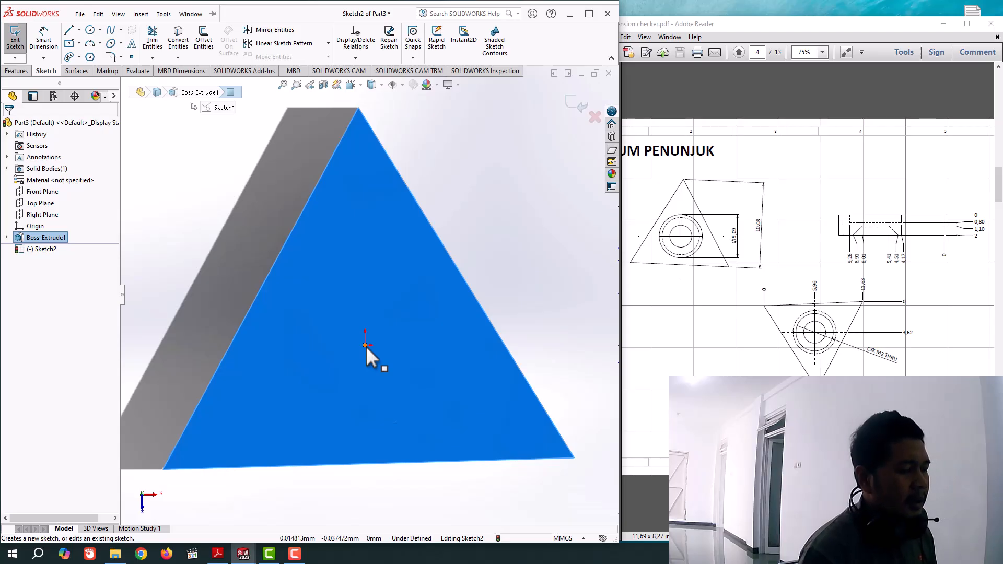
left_click(82, 15)
left_click(221, 154)
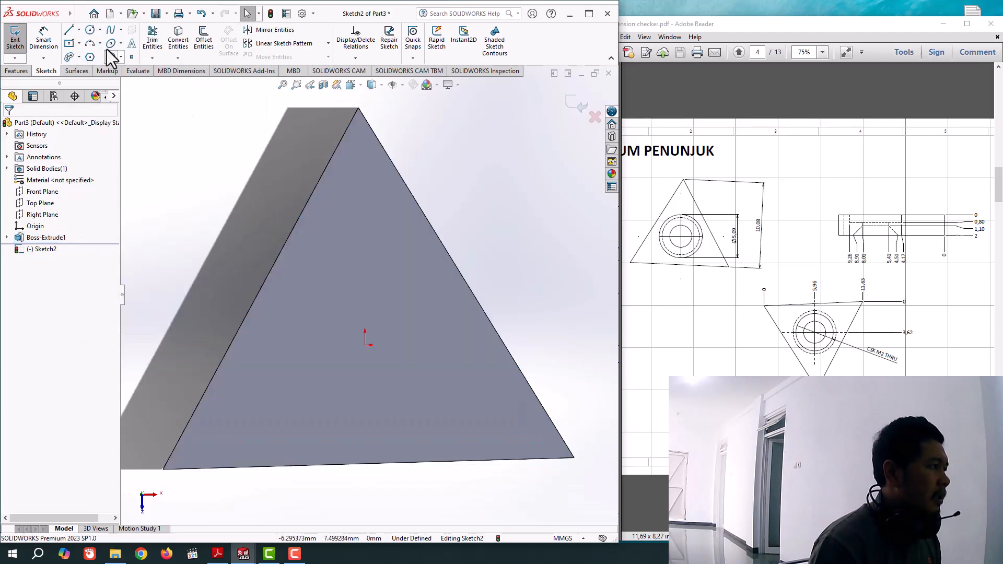
left_click(90, 30)
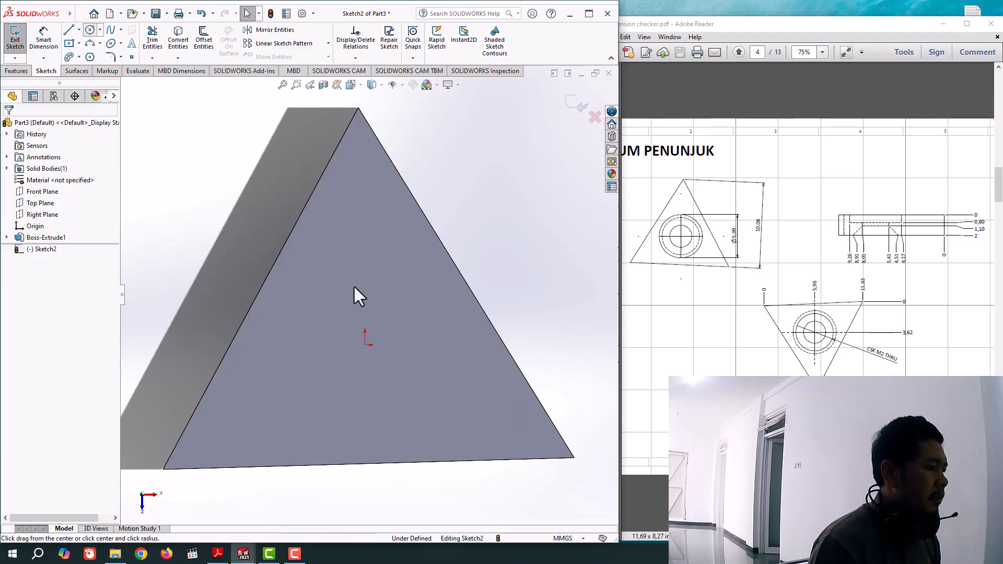
left_click(365, 345)
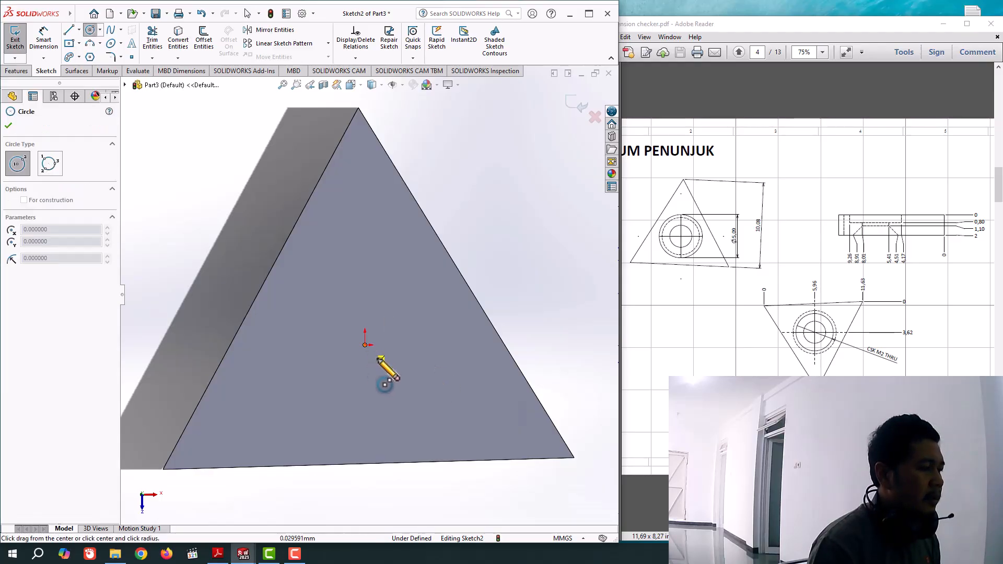
left_click(431, 392)
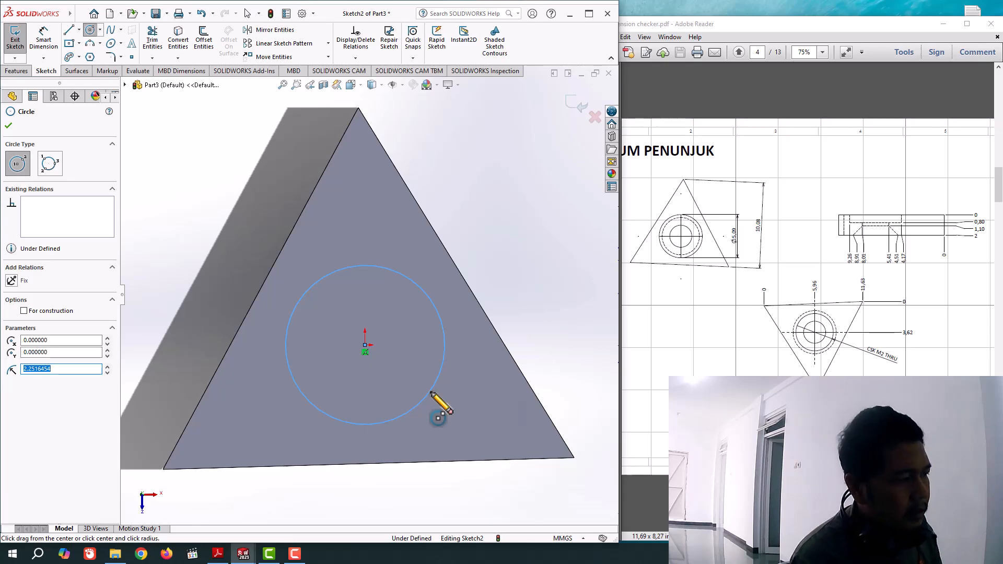
left_click(8, 126)
Step: Add a diameter dimension of 50.9 mm to the circle on the triangular face
left_click(39, 55)
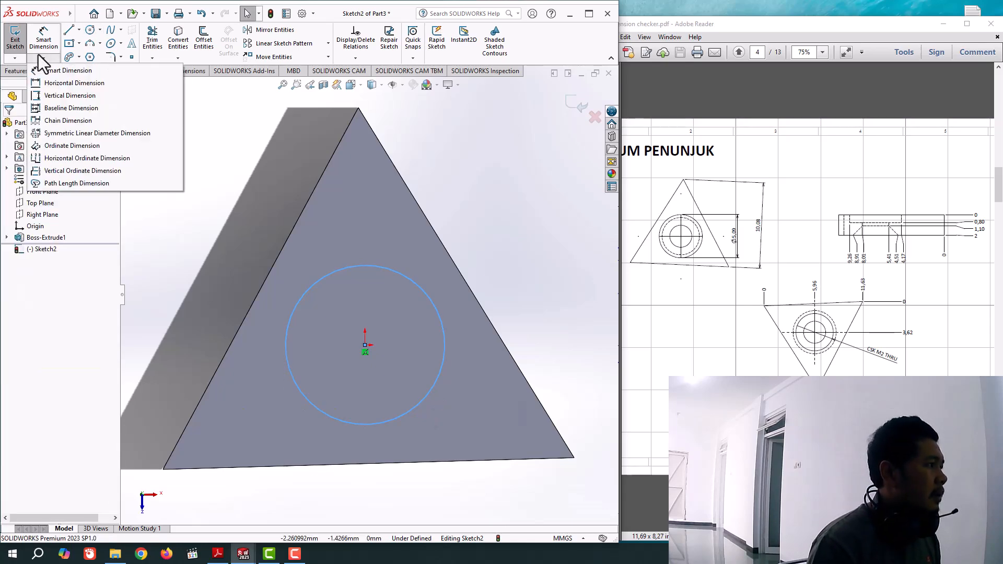
left_click(39, 48)
left_click(431, 299)
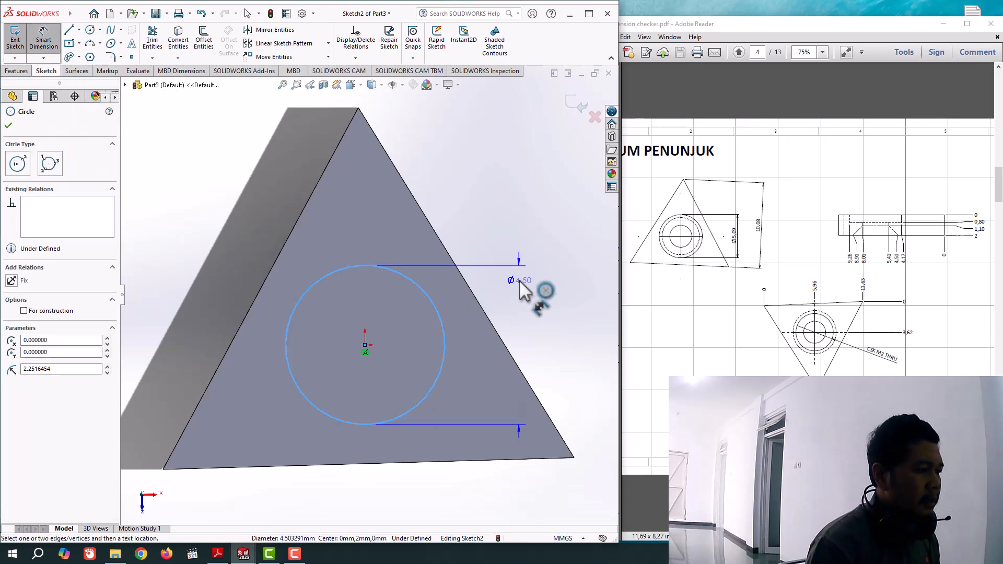
left_click(519, 280)
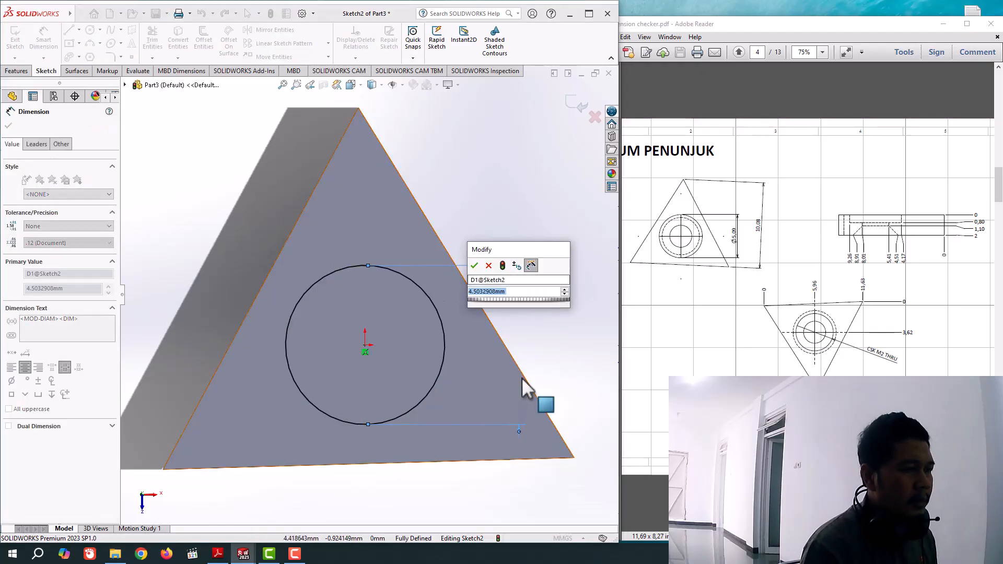
type("50.9")
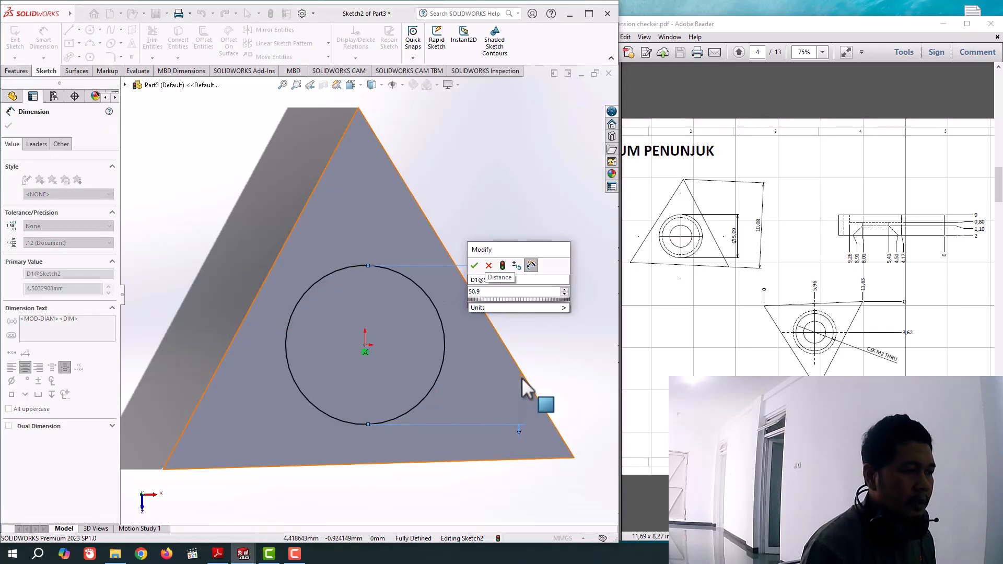
key("Return")
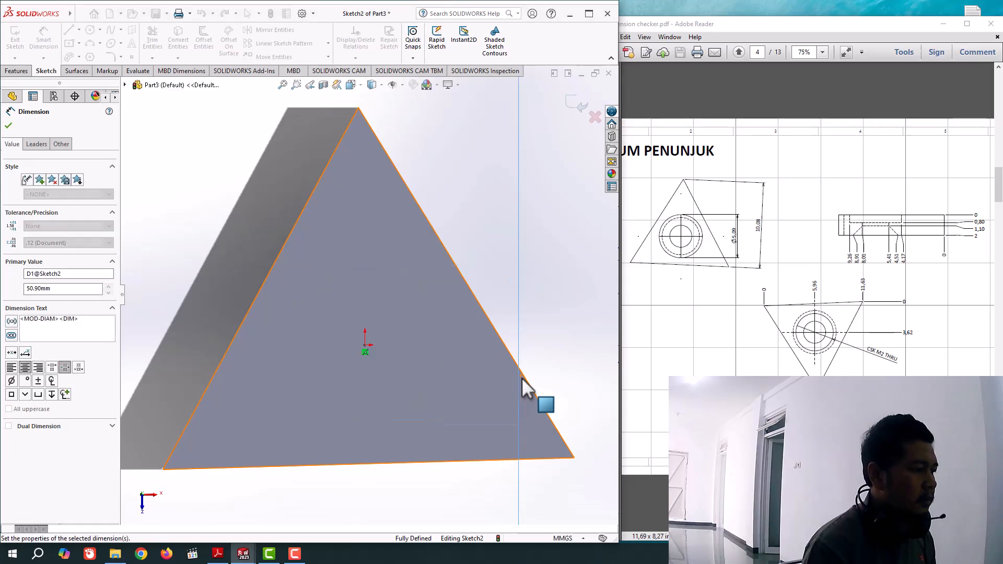
key("f")
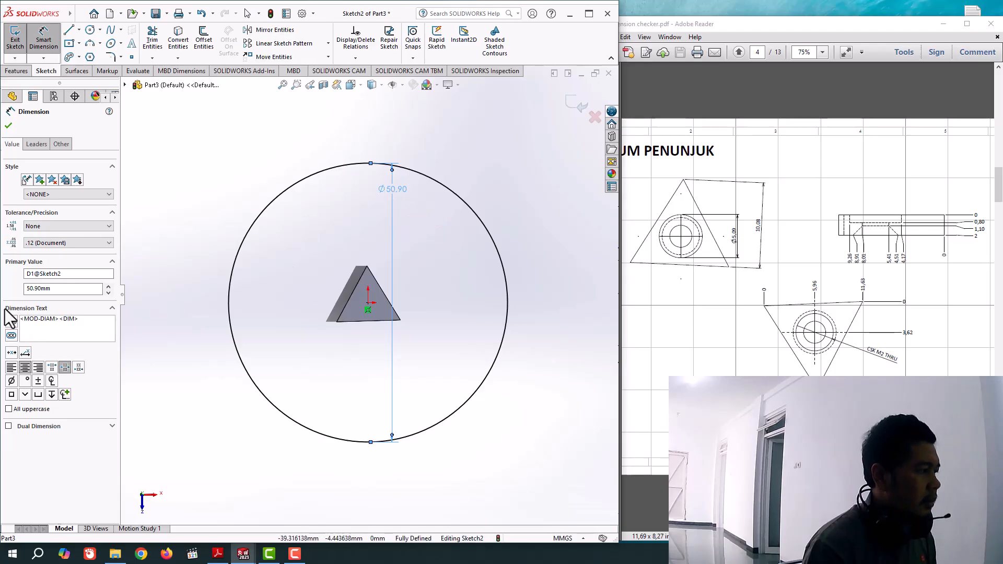
Step: Correct the circle's diameter dimension to 5.09 mm
left_click_drag(52, 289, 18, 298)
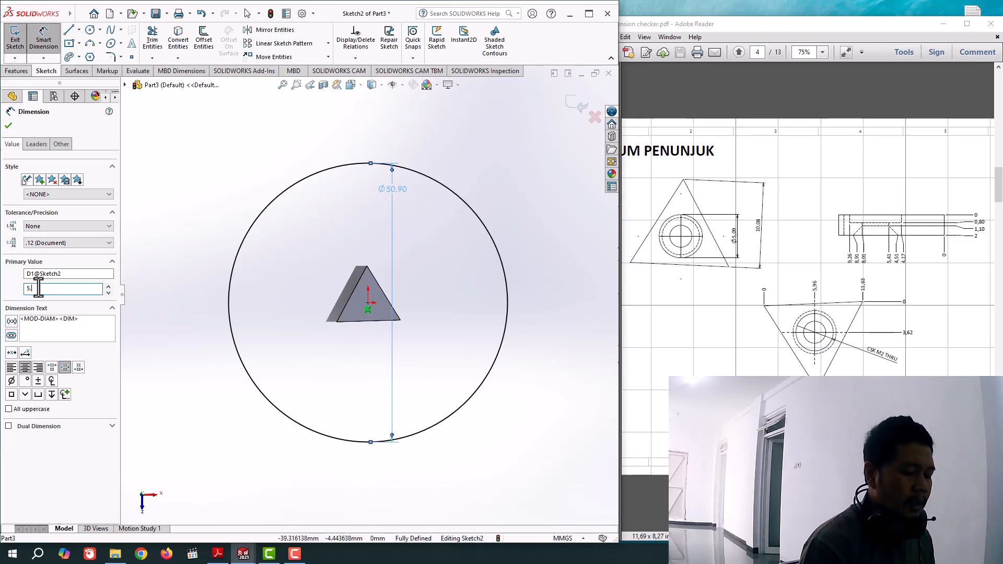
type("5.09")
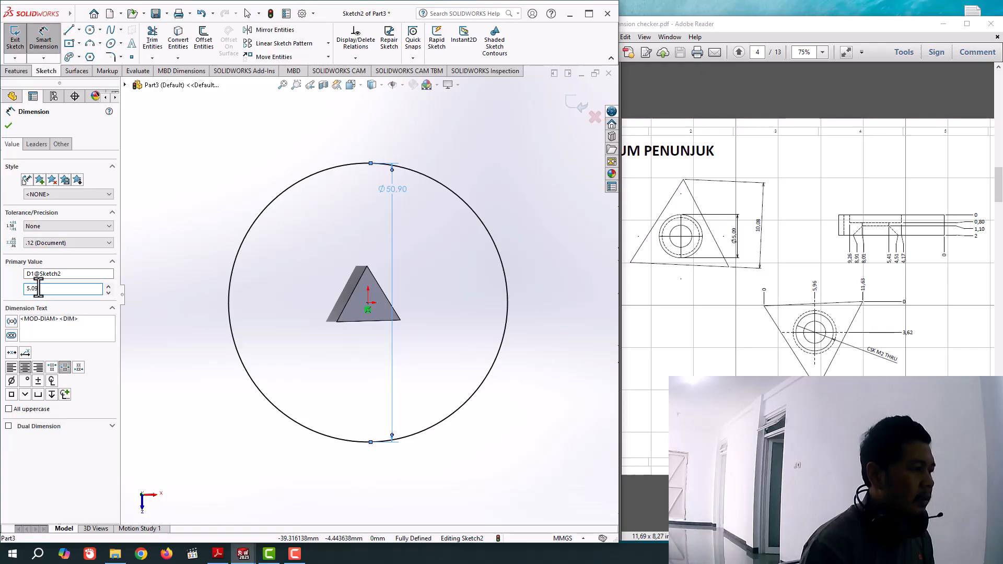
key("Return")
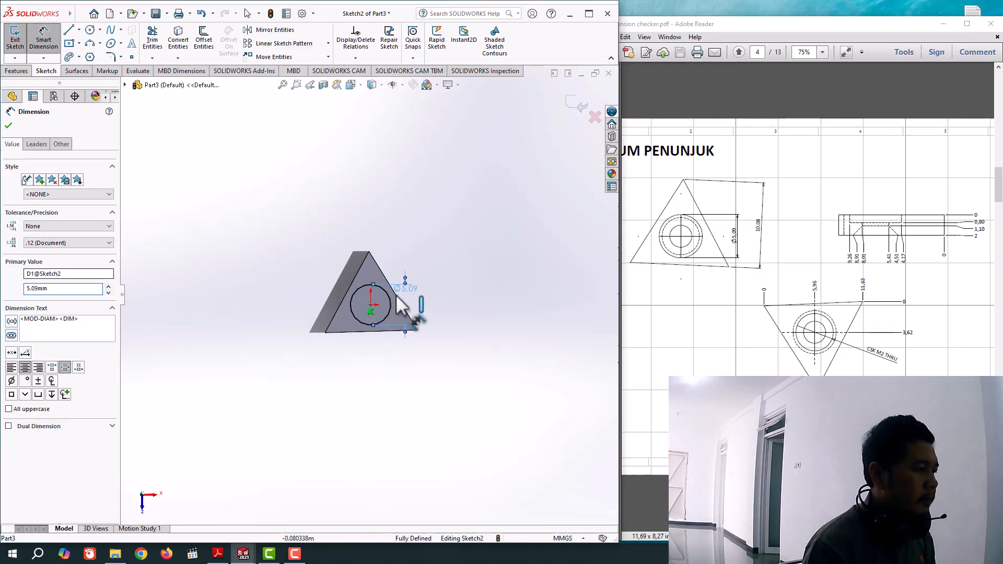
scroll(397, 285, "down", 6)
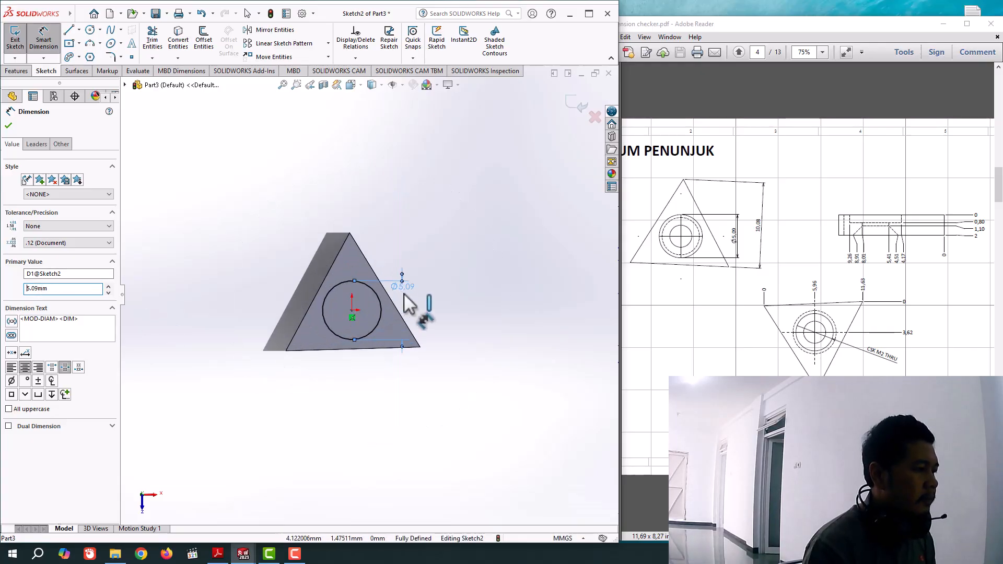
left_click(8, 125)
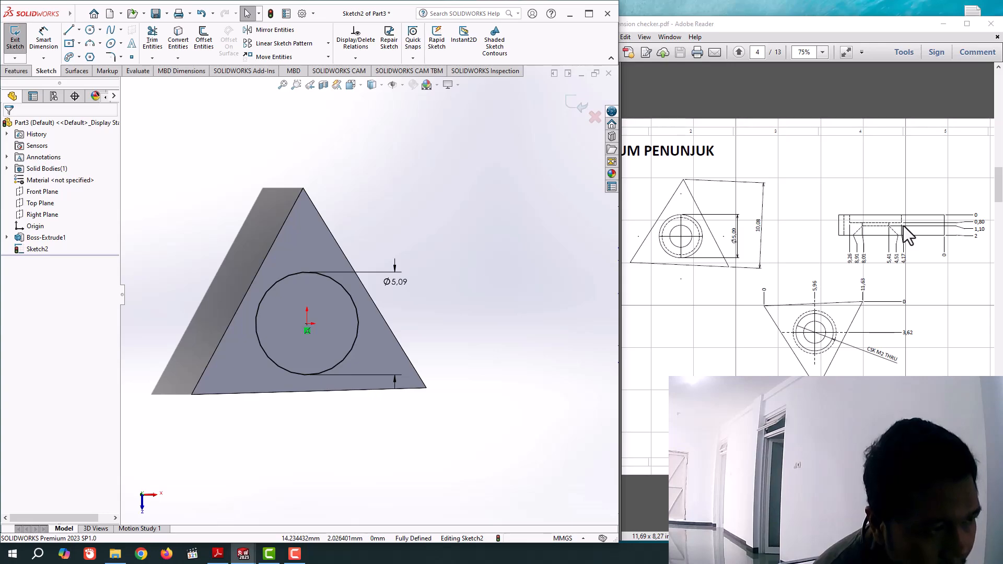
Step: Cut the 5.09 mm circle into the triangular plate as an extruded cut with a blind depth of 0.8 mm
left_click(16, 72)
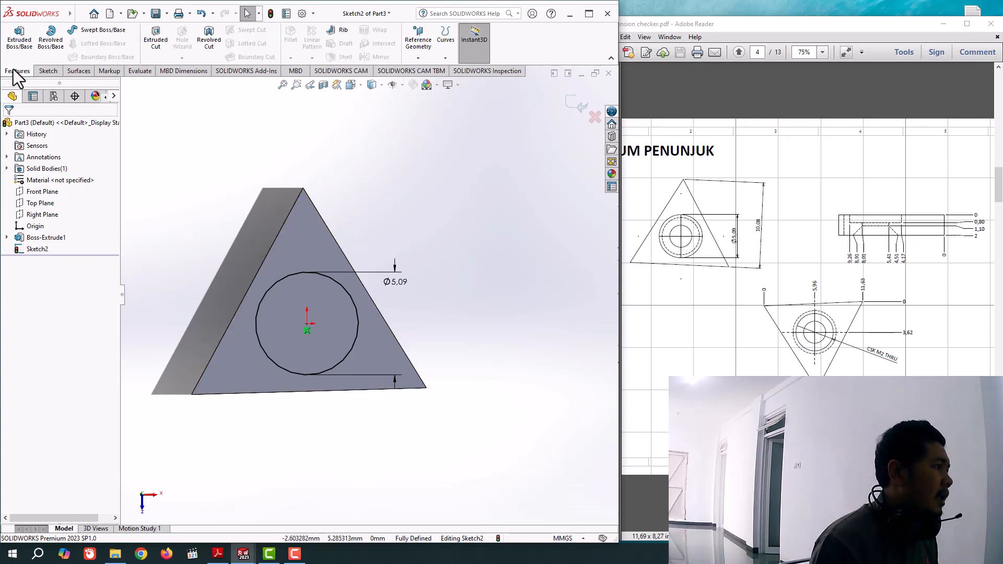
left_click(160, 42)
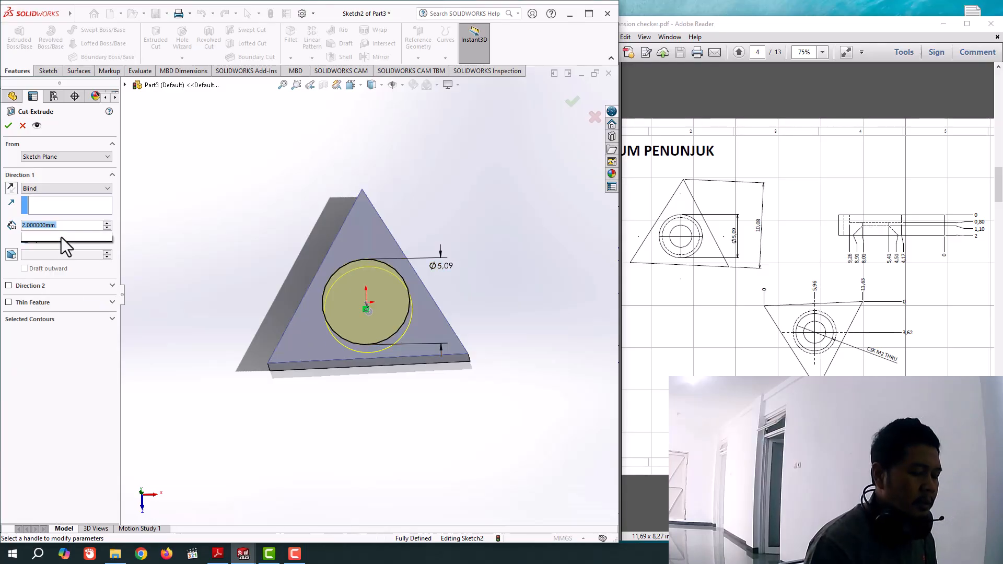
type("0.8")
key("Return")
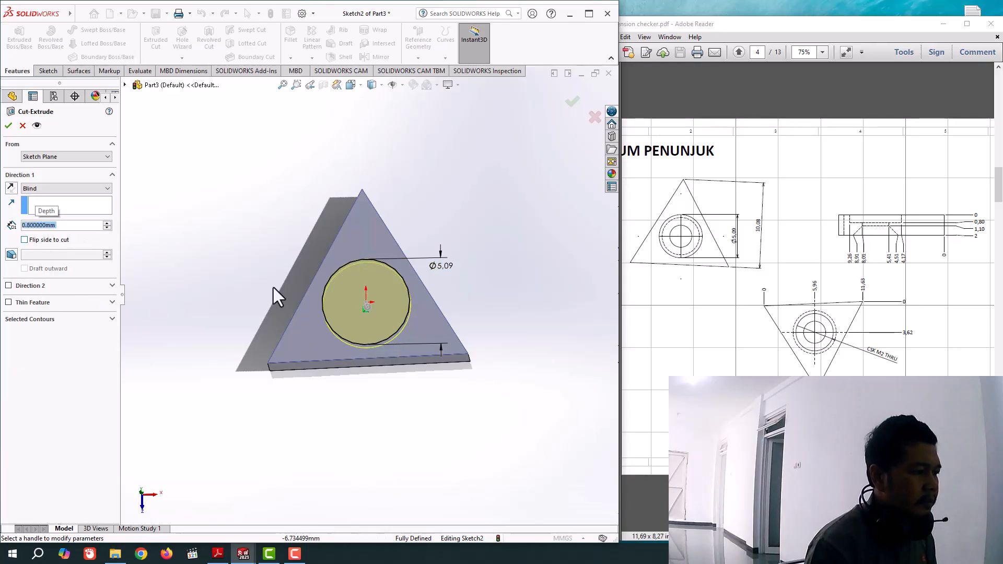
middle_click_drag(331, 421, 326, 338)
left_click(8, 125)
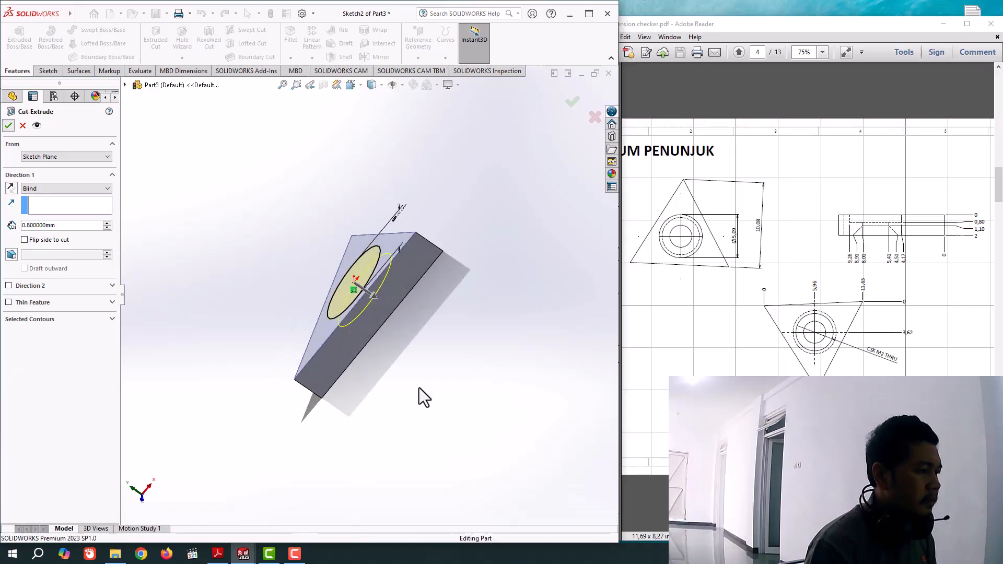
Step: Set up an ANSI Metric M2 flat head countersunk hole with normal fit, Through All end condition and head clearance enabled
middle_click_drag(397, 382, 291, 493)
left_click(426, 450)
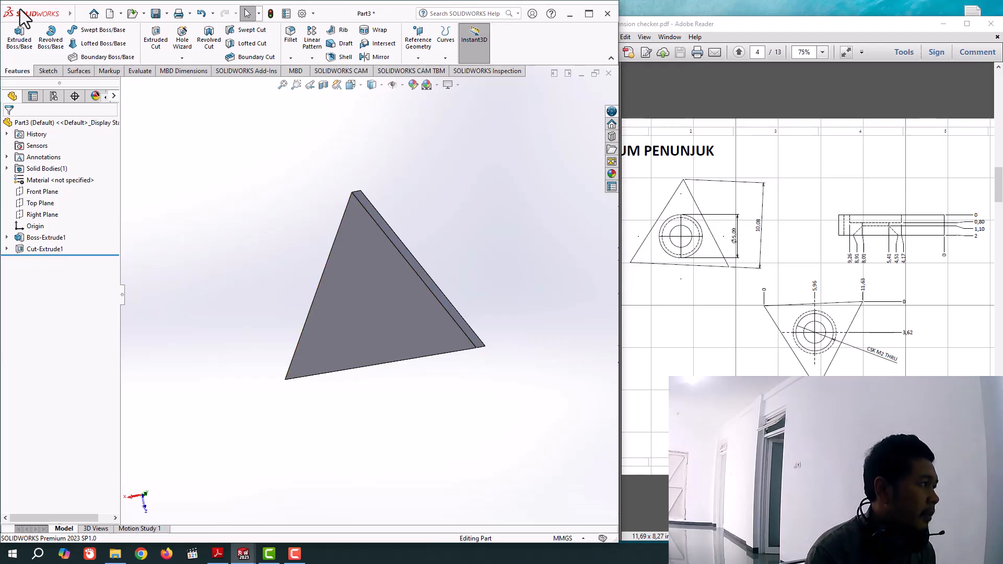
left_click(178, 46)
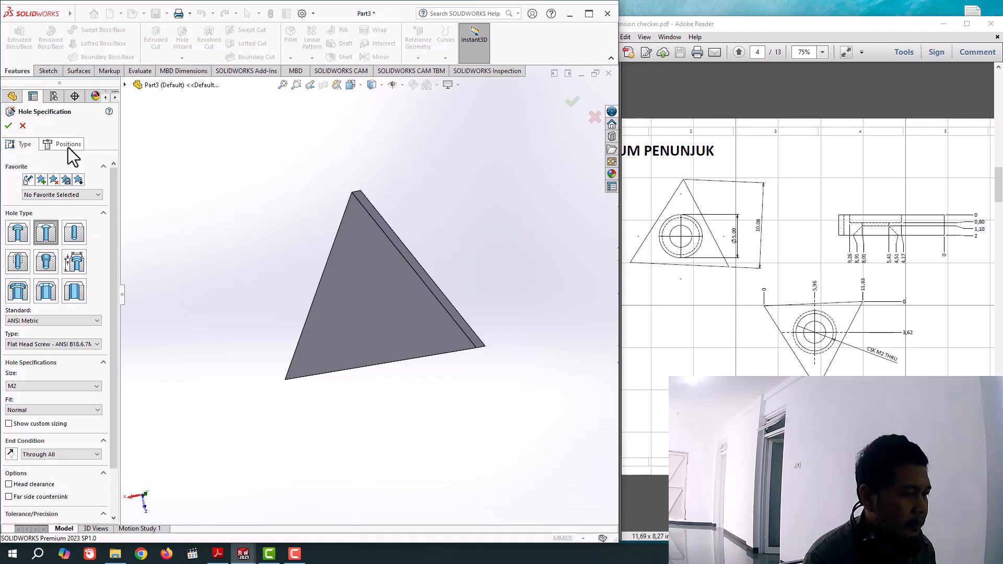
scroll(64, 458, "down", 3)
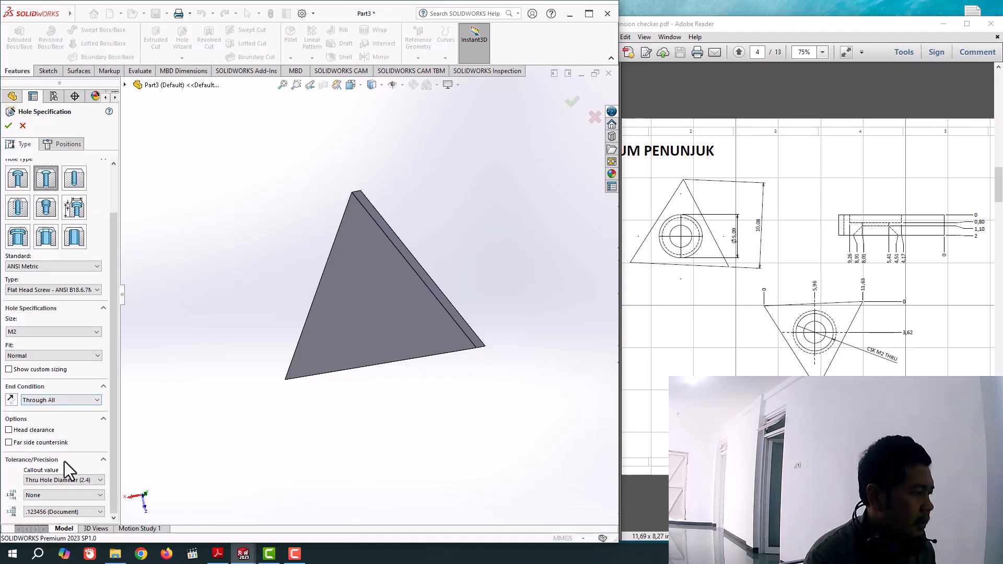
left_click(21, 430)
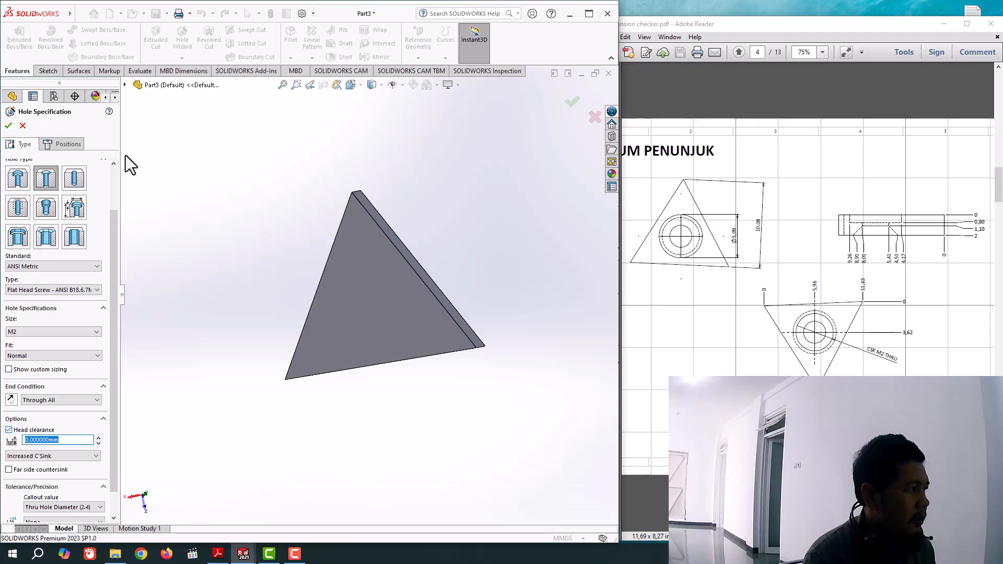
Step: Place the countersunk hole at the origin on the triangular face opposite the recess and finish the hole
left_click(66, 144)
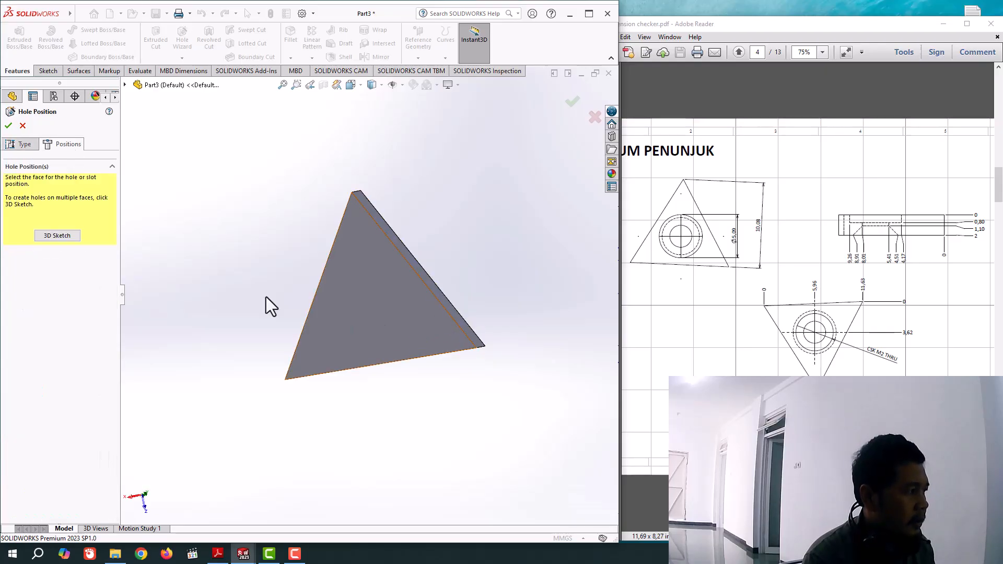
left_click(352, 308)
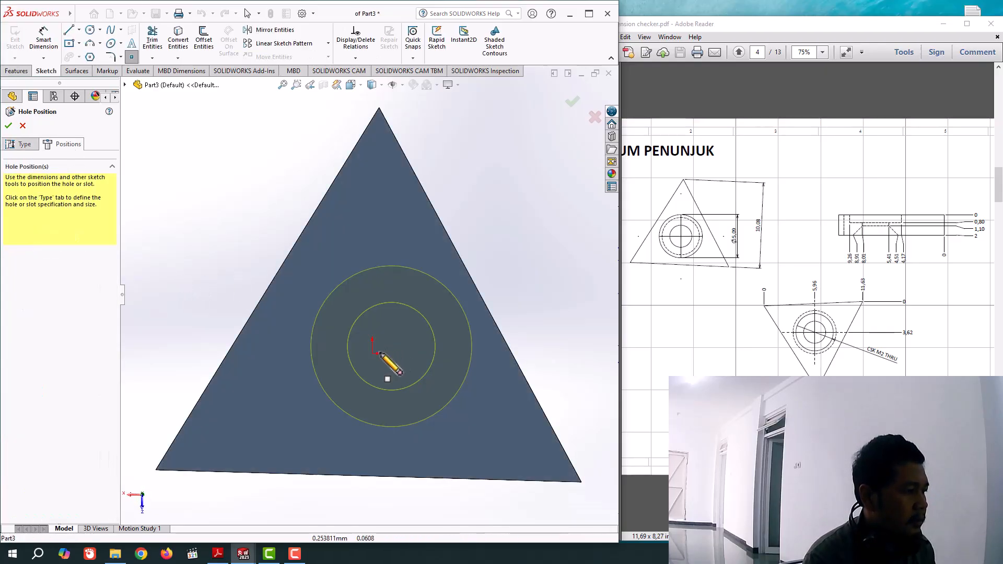
left_click(372, 353)
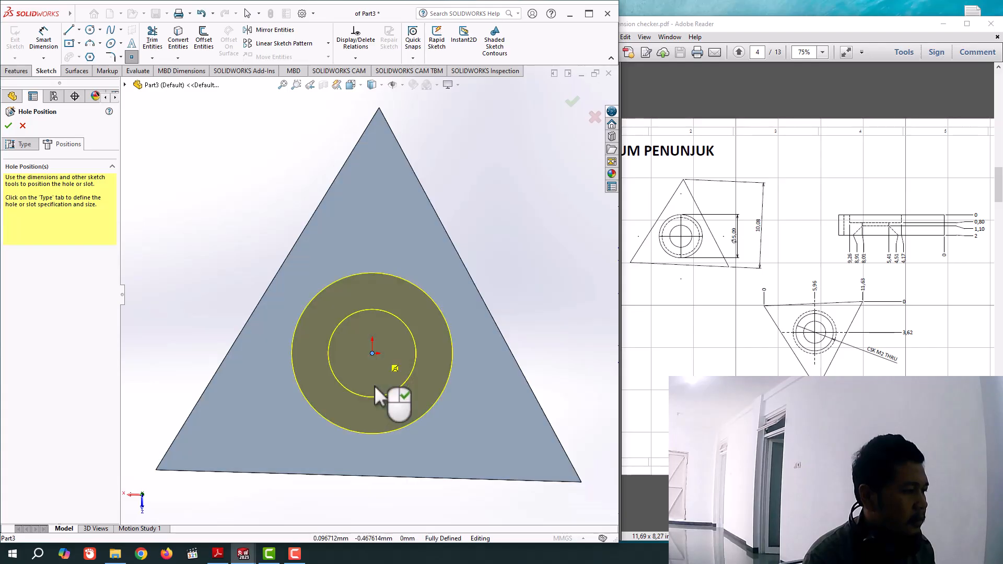
mouse_move(342, 459)
middle_mouse_down()
mouse_move(441, 384)
mouse_move(470, 410)
mouse_move(442, 420)
mouse_move(438, 395)
mouse_move(460, 371)
mouse_move(492, 396)
mouse_move(495, 443)
mouse_move(481, 459)
mouse_move(441, 448)
mouse_move(396, 414)
mouse_move(373, 424)
middle_mouse_up()
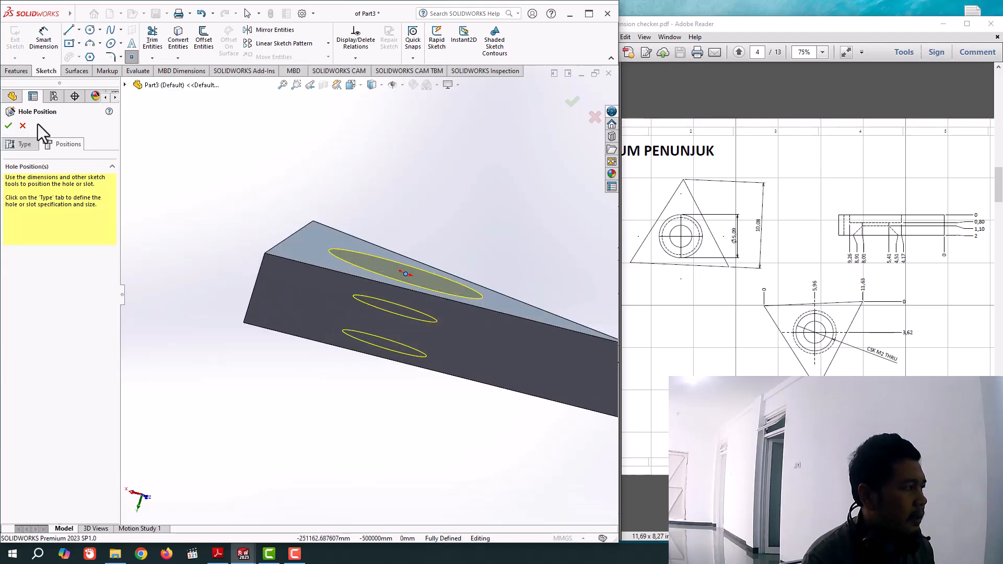
left_click(9, 126)
mouse_move(449, 416)
middle_mouse_down()
mouse_move(405, 451)
mouse_move(405, 462)
mouse_move(362, 450)
mouse_move(410, 434)
mouse_move(425, 291)
mouse_move(397, 321)
mouse_move(395, 436)
mouse_move(409, 393)
mouse_move(365, 463)
mouse_move(311, 402)
mouse_move(421, 445)
mouse_move(569, 391)
mouse_move(439, 425)
middle_mouse_up()
scroll(386, 425, "up", 3)
left_click(406, 410)
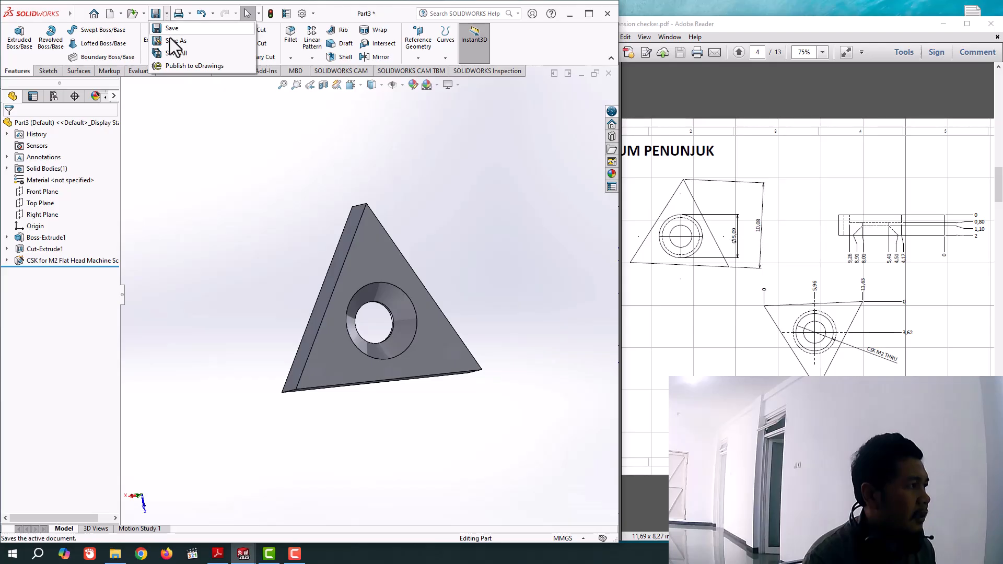
Step: Save the part as "jarum penunjuk" in the tension checker's New folder
left_click(170, 40)
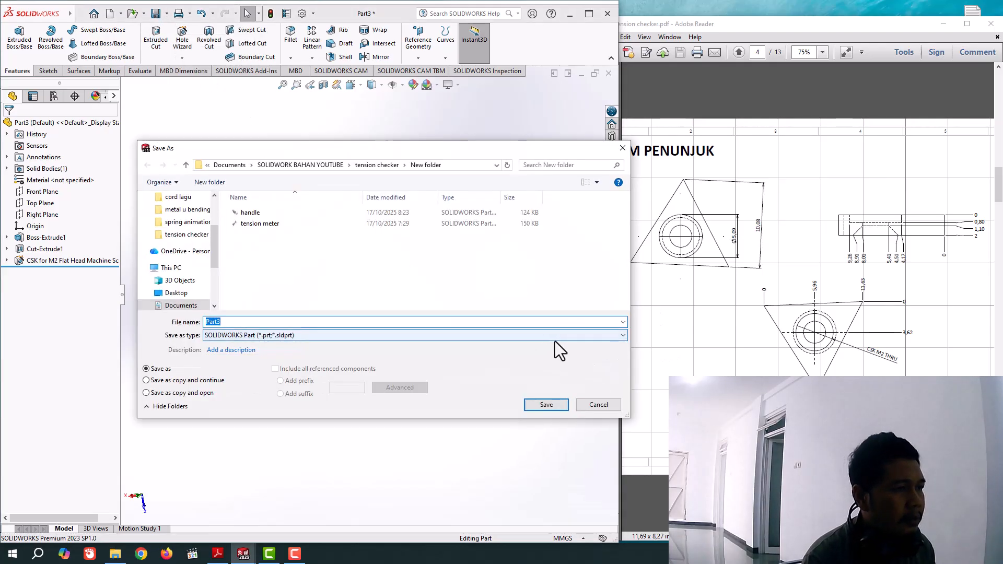
type("jar")
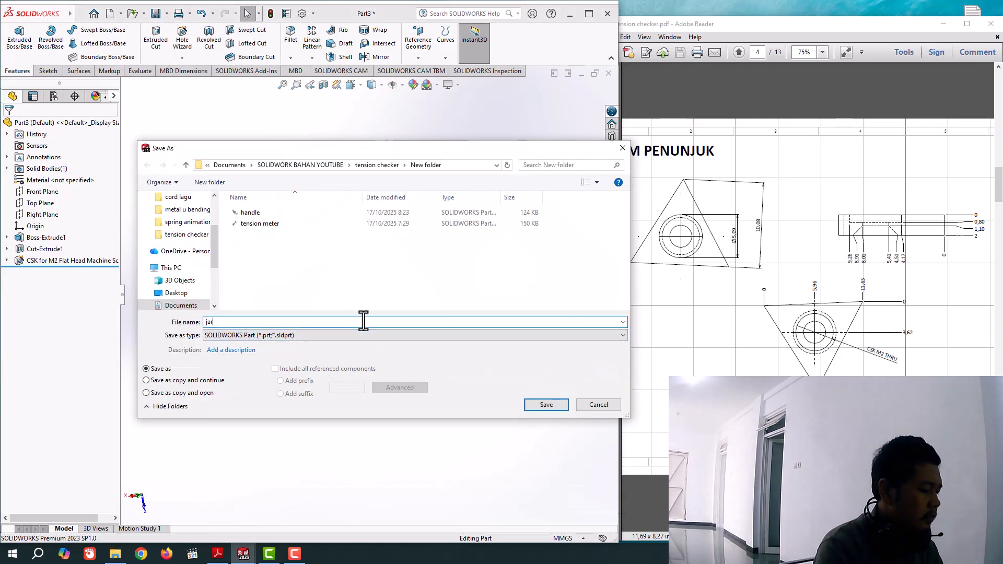
type("um penunjuk")
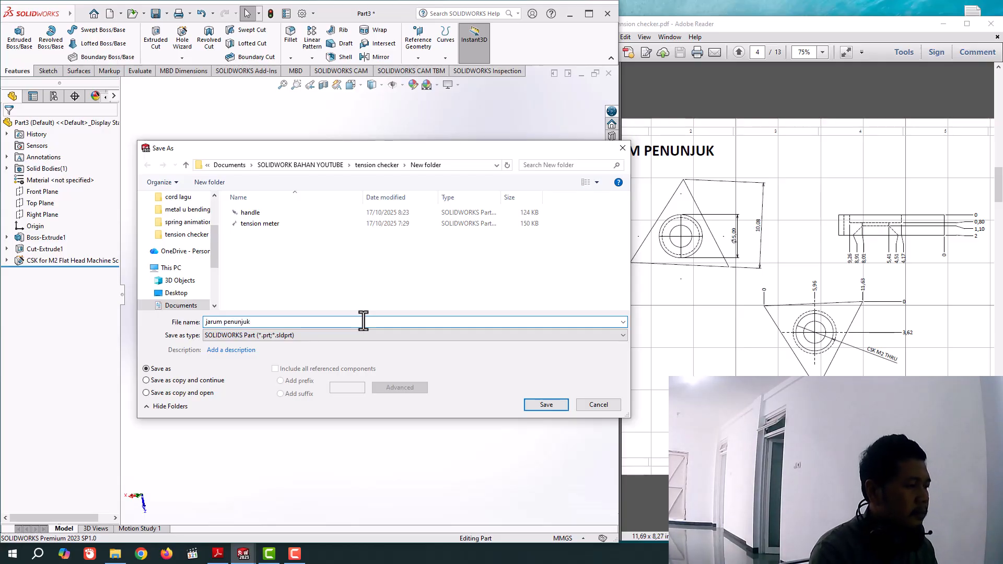
left_click(560, 406)
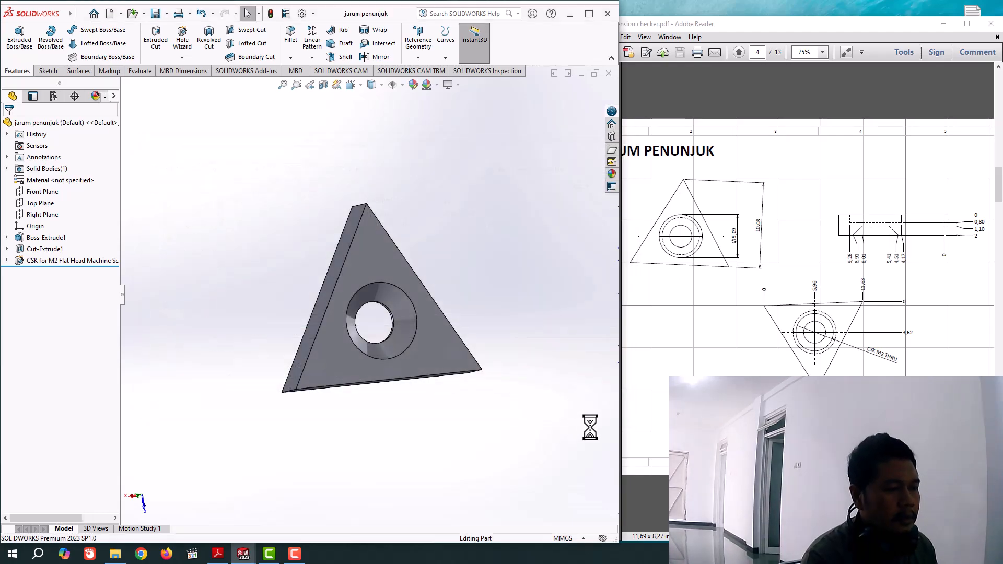
Step: Switch to Adobe Reader and go to page 5 of the tension checker PDF to examine the PENAHAN PER TORSI drawing
left_click(753, 53)
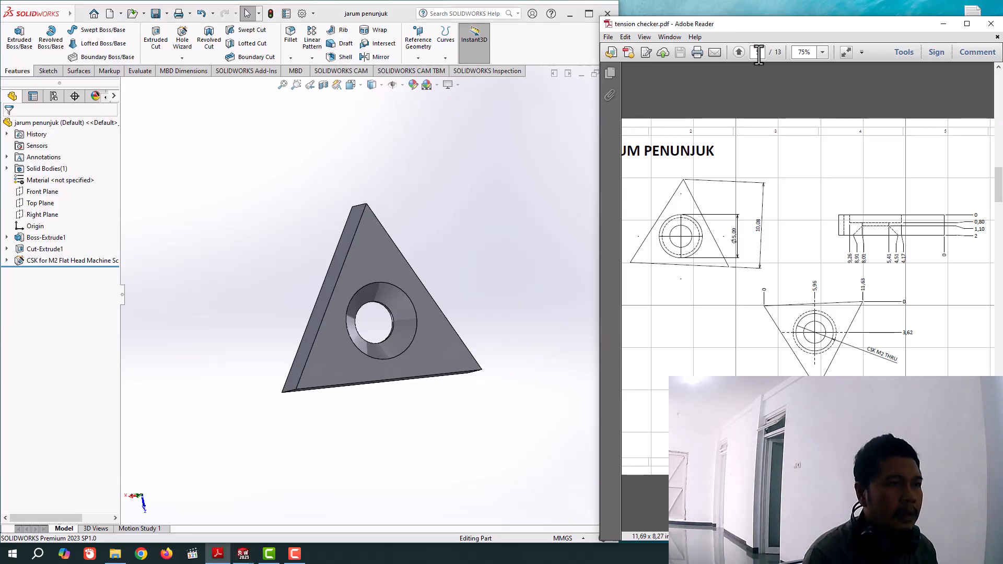
key("Return")
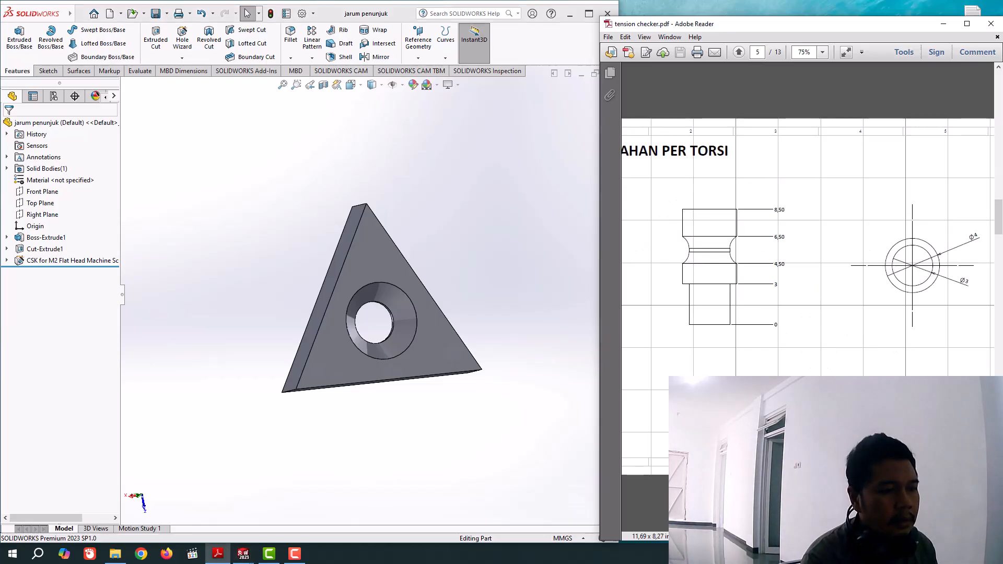
scroll(807, 246, "left", 2)
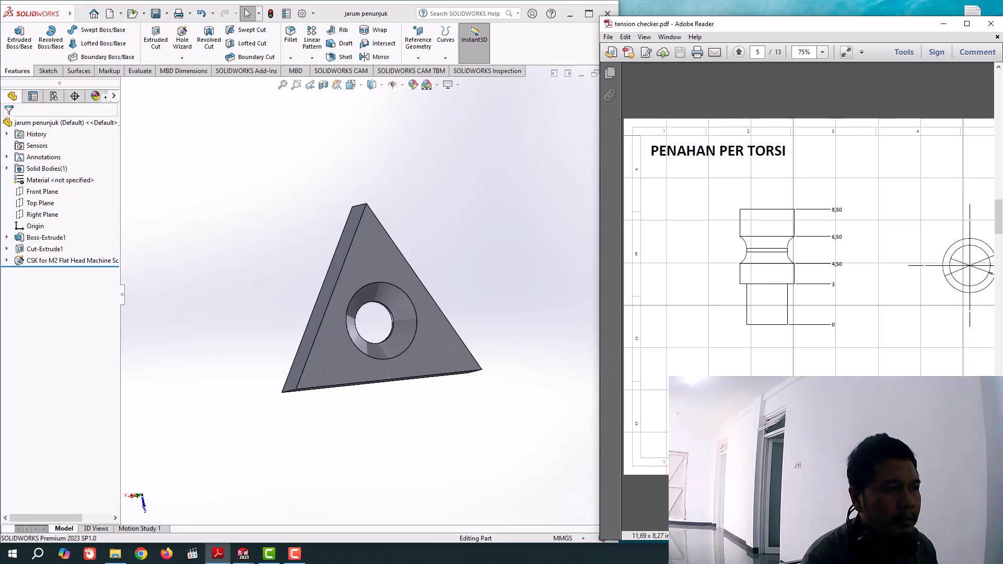
scroll(807, 245, "right", 4)
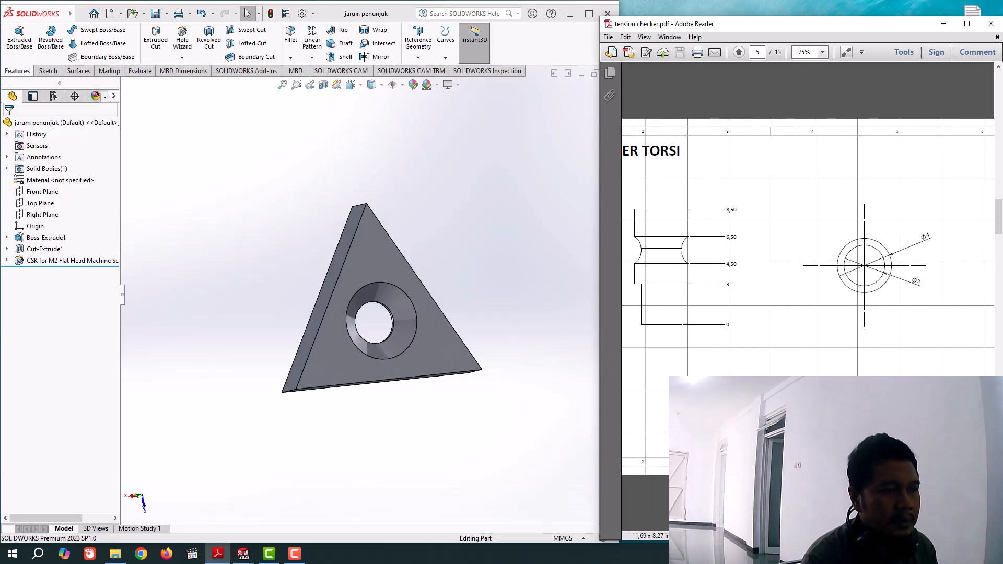
scroll(807, 245, "left", 1)
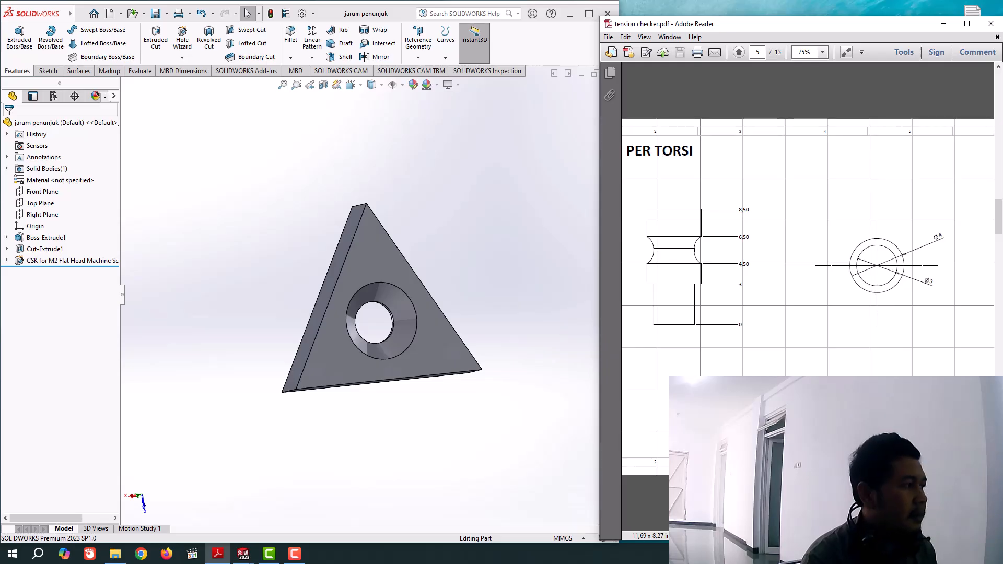
Step: Create a new part in SOLIDWORKS and set its unit system to MMGS
left_click(110, 13)
left_click(259, 265)
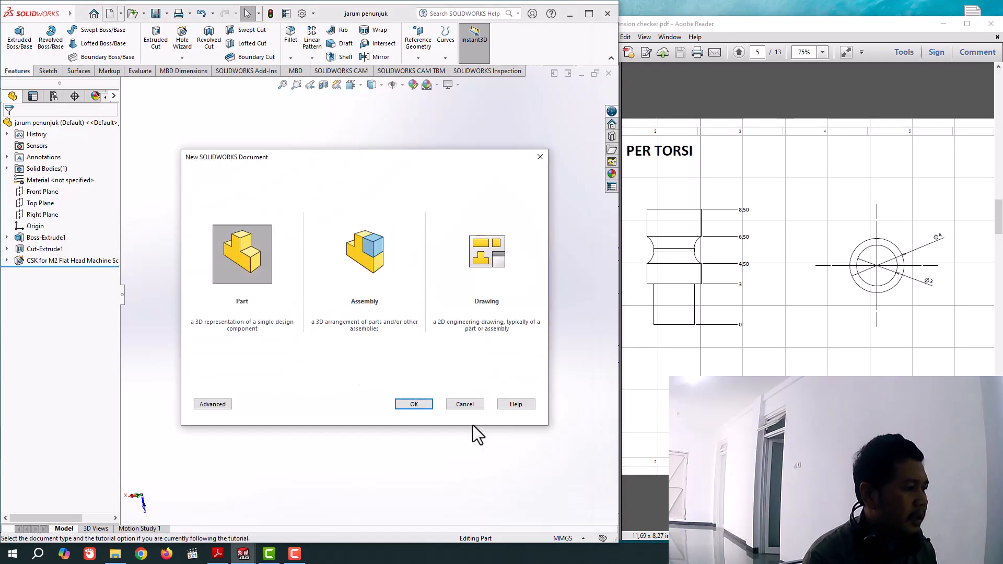
left_click(416, 403)
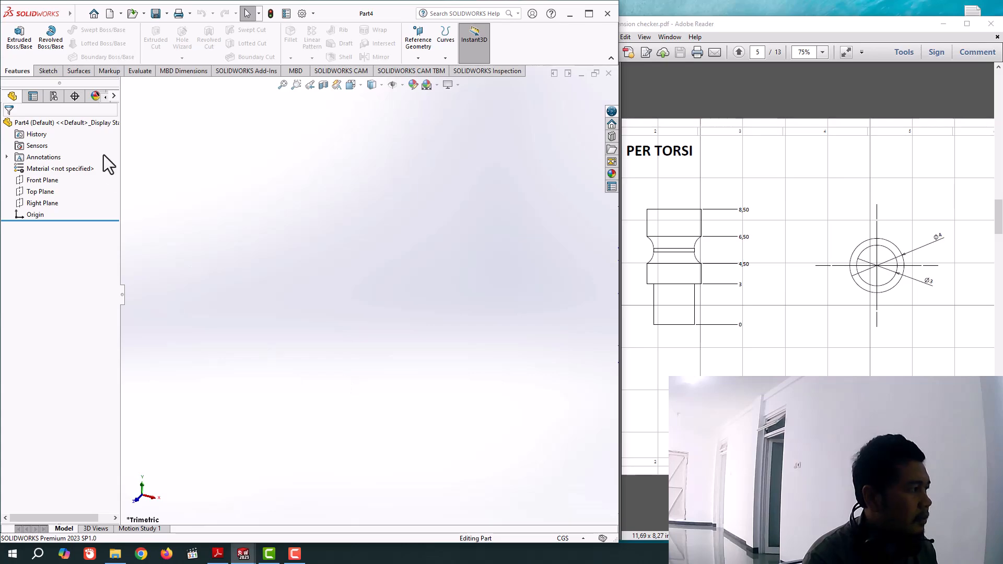
left_click(557, 538)
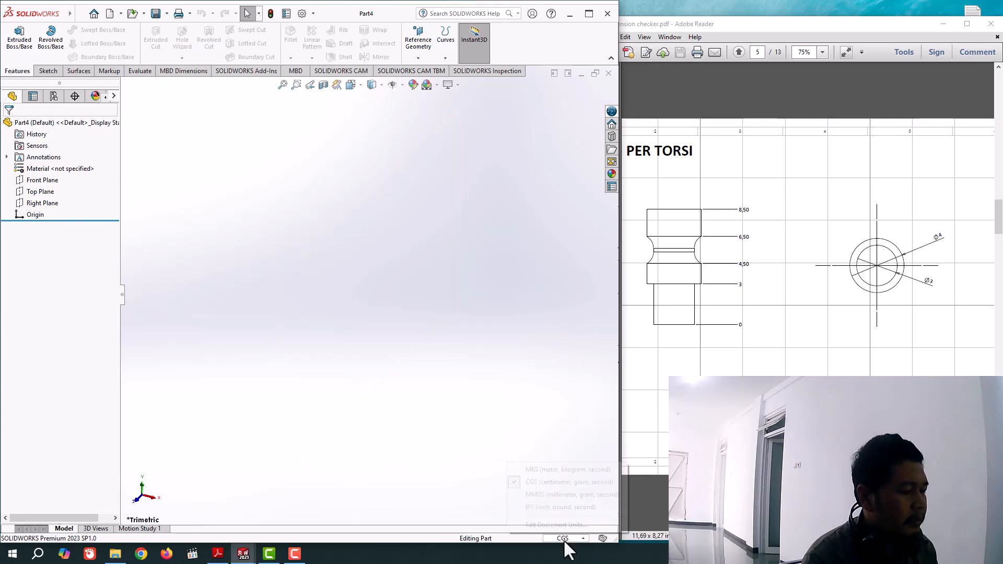
left_click(548, 496)
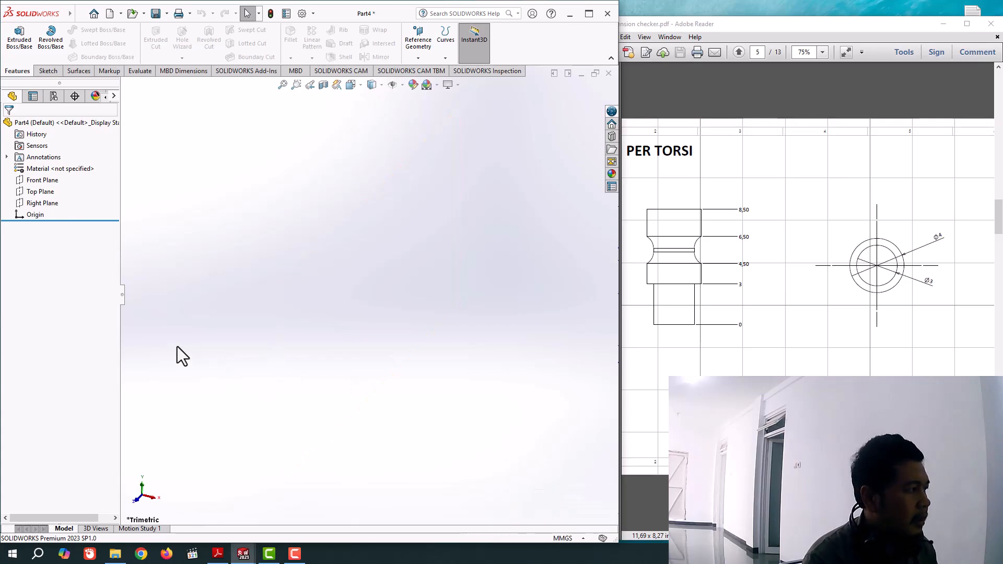
Step: Start a sketch on the Top Plane and draw a circle about 66.5 mm in diameter centred on the origin
left_click(39, 189)
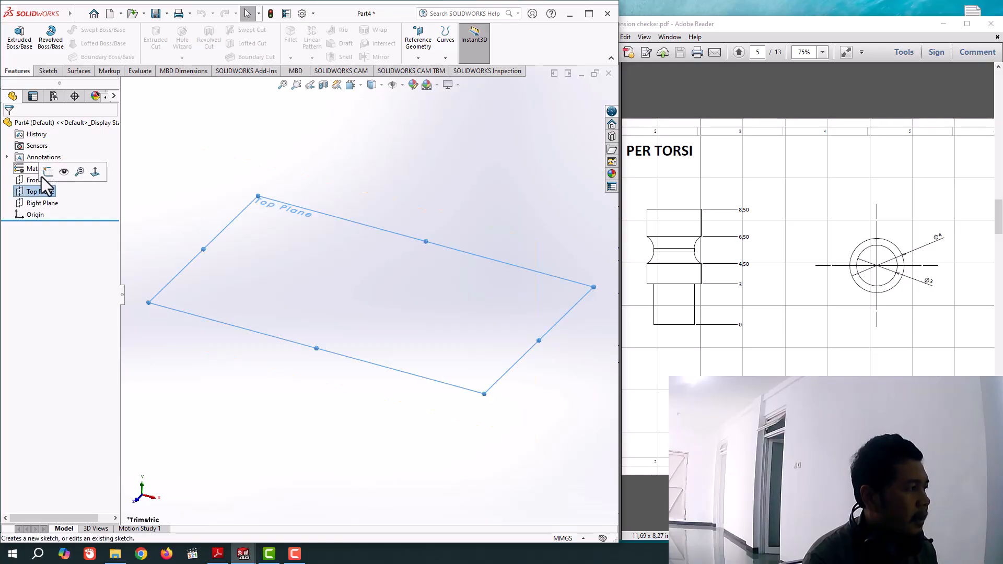
left_click(42, 176)
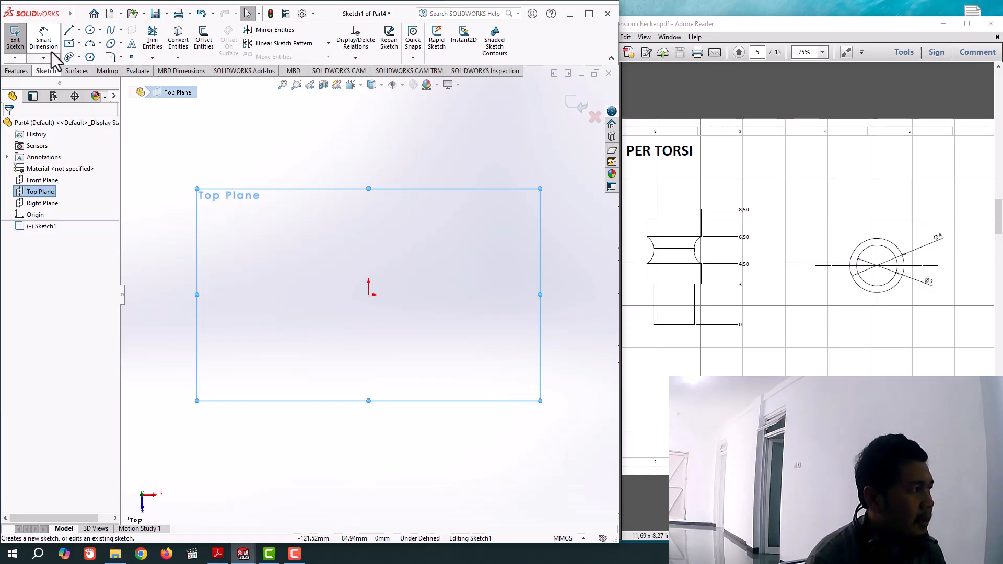
left_click(90, 30)
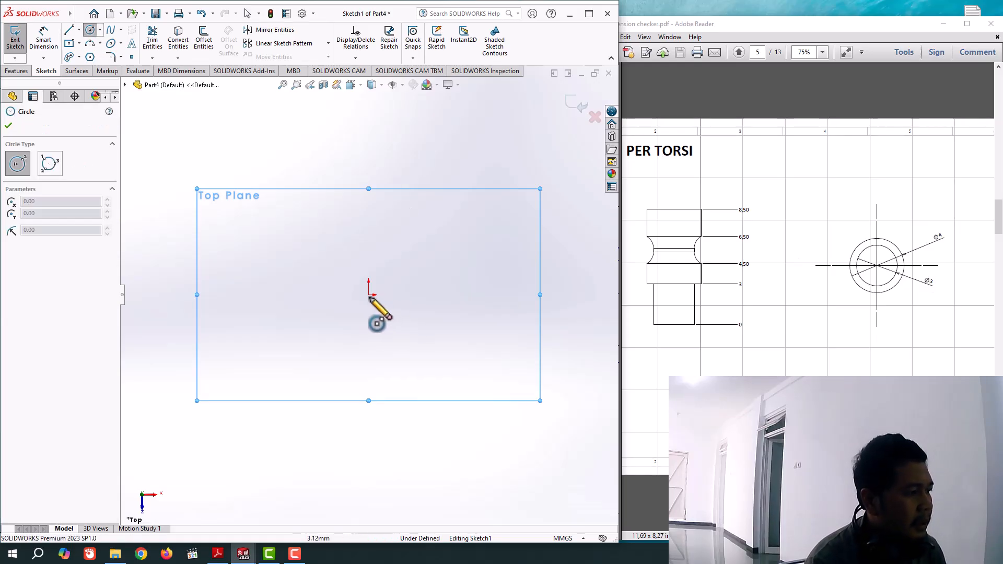
left_click_drag(369, 295, 418, 340)
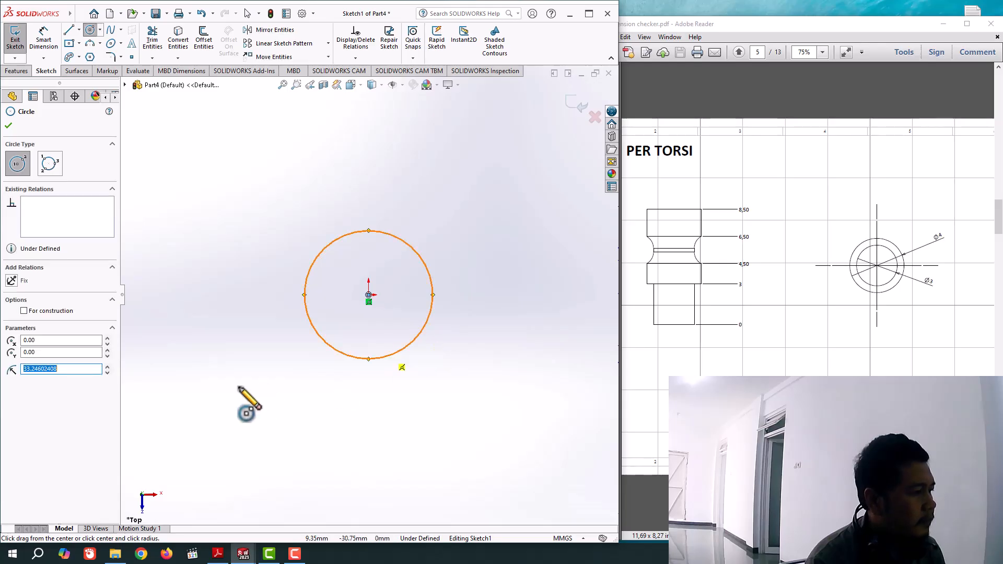
left_click(7, 126)
Step: Add a diameter dimension of 3 mm to the circle
left_click(43, 37)
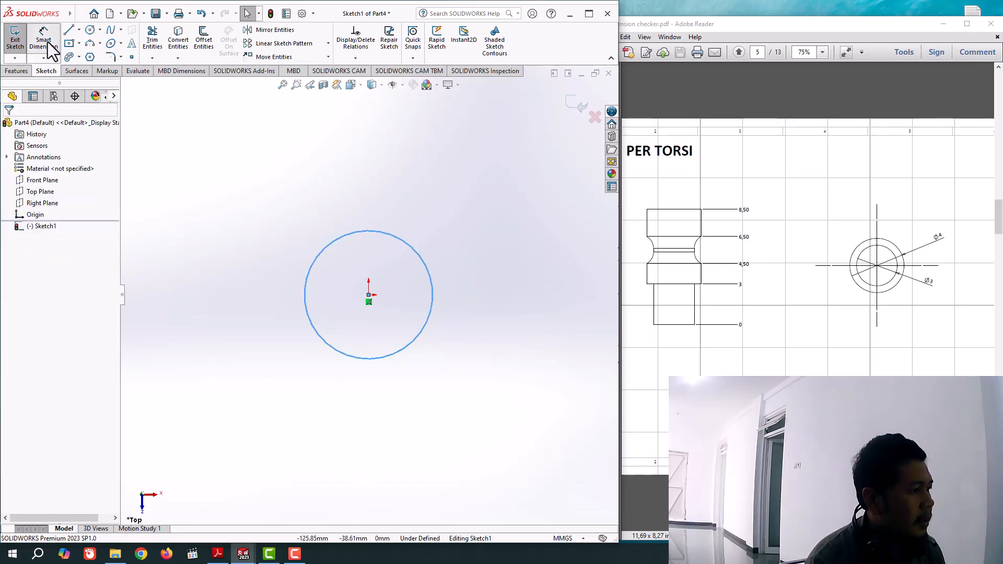
left_click(397, 243)
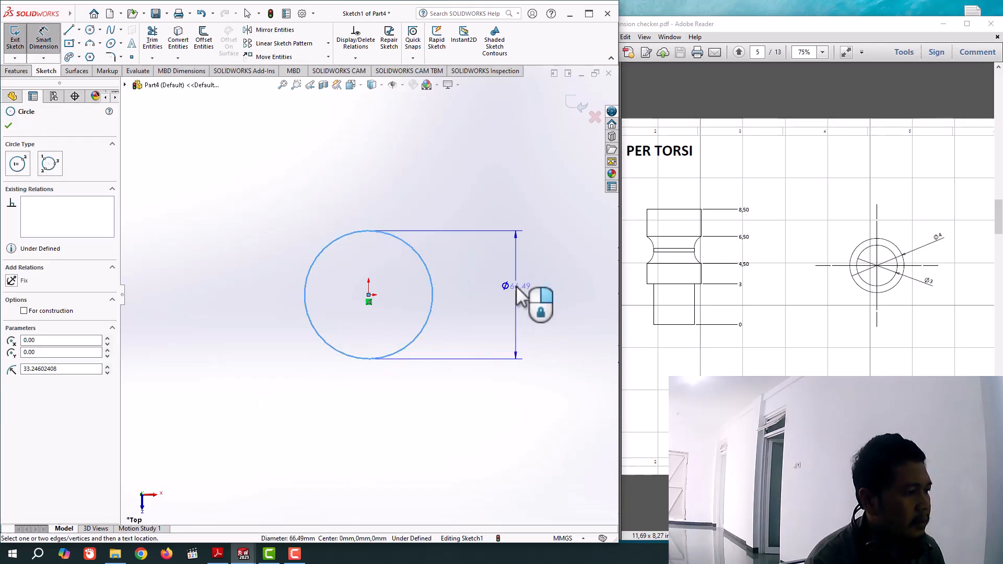
left_click(516, 286)
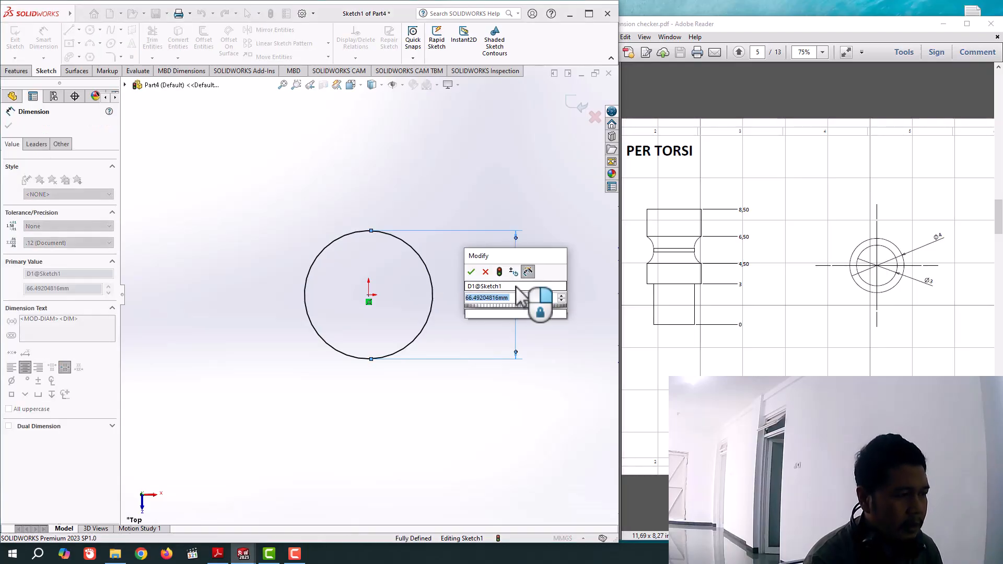
type("3")
key("Return")
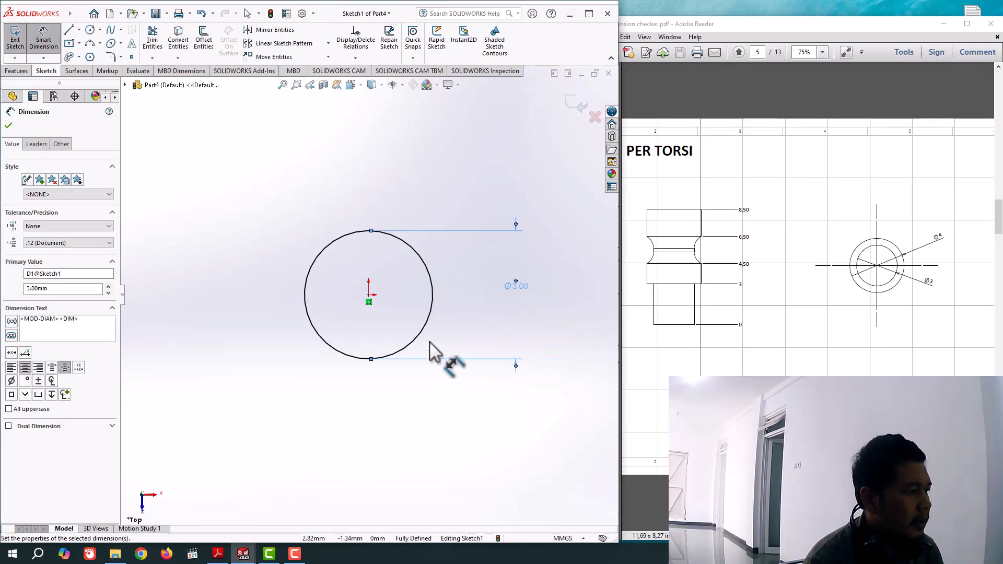
left_click(8, 127)
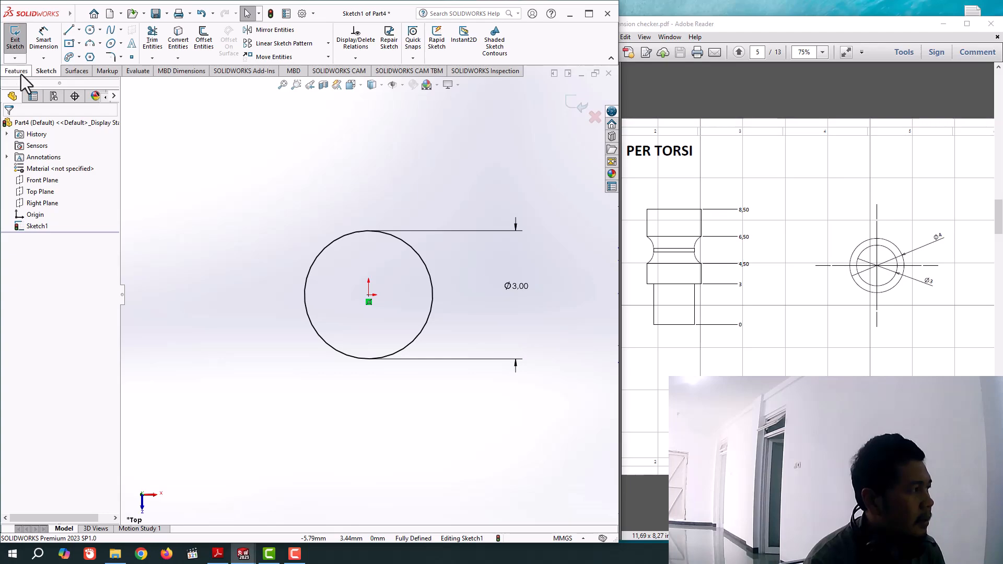
Step: Extrude the 3 mm base circle to a blind depth of 3 mm
left_click(20, 72)
left_click(21, 51)
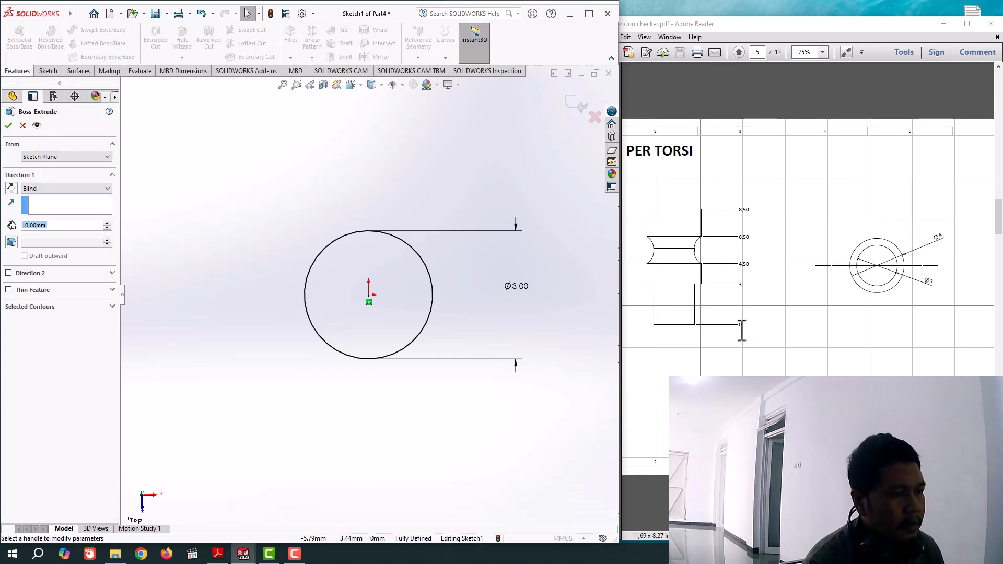
type("3")
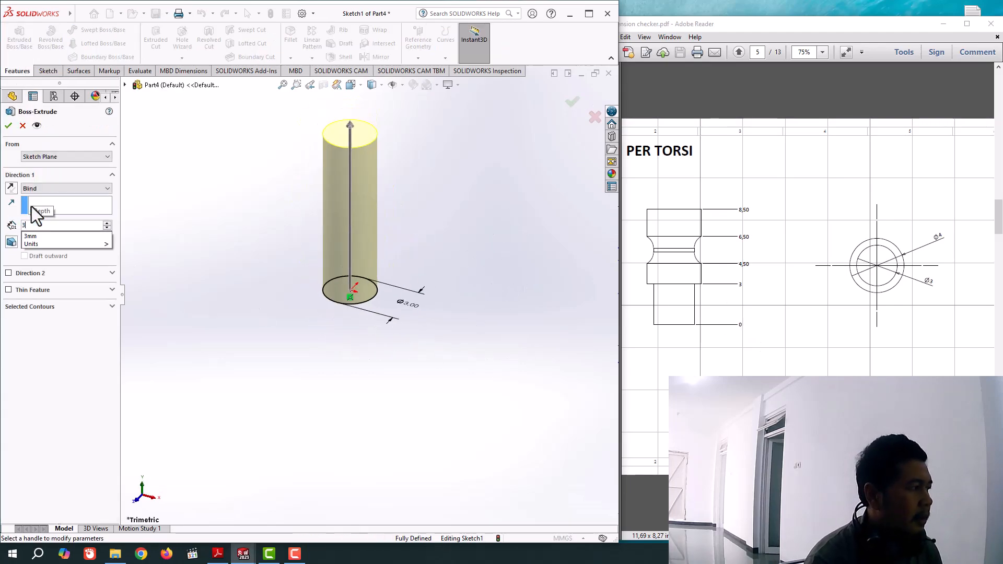
key("Return")
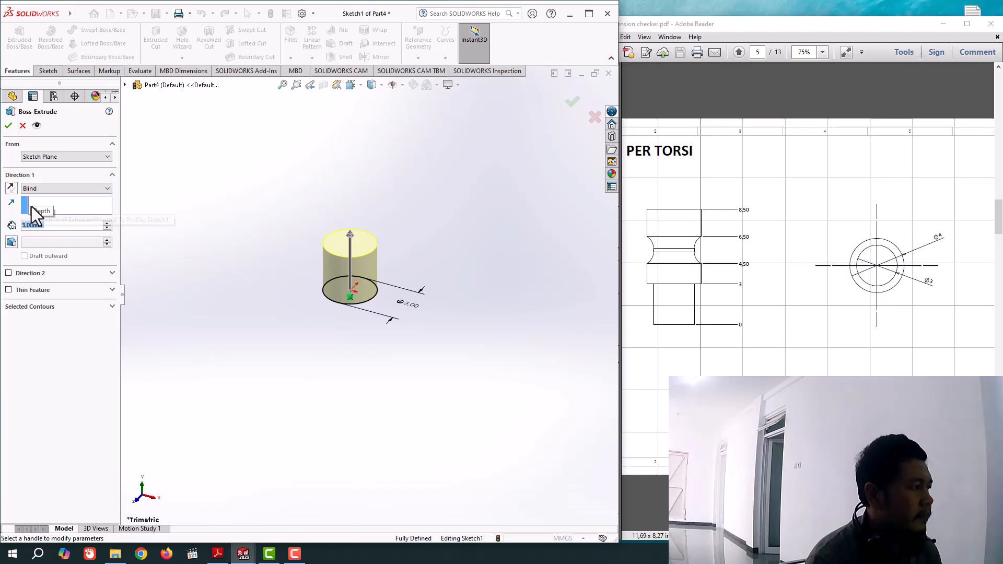
left_click(8, 126)
Step: Start a sketch on the cylinder's top face and draw a circle about 3.4 mm in diameter centred on the origin
middle_click_drag(331, 408, 302, 451)
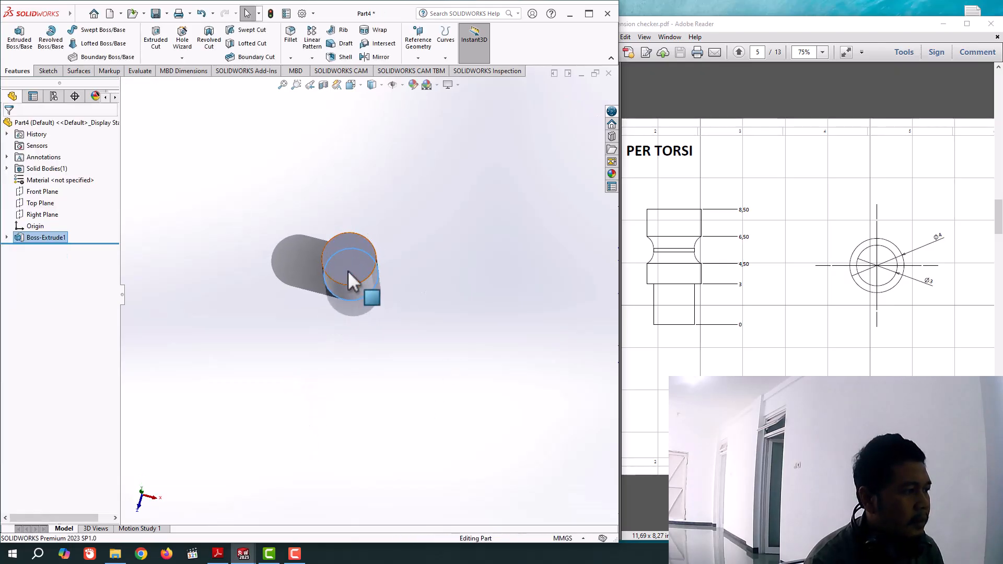
left_click(346, 271)
left_click(398, 239)
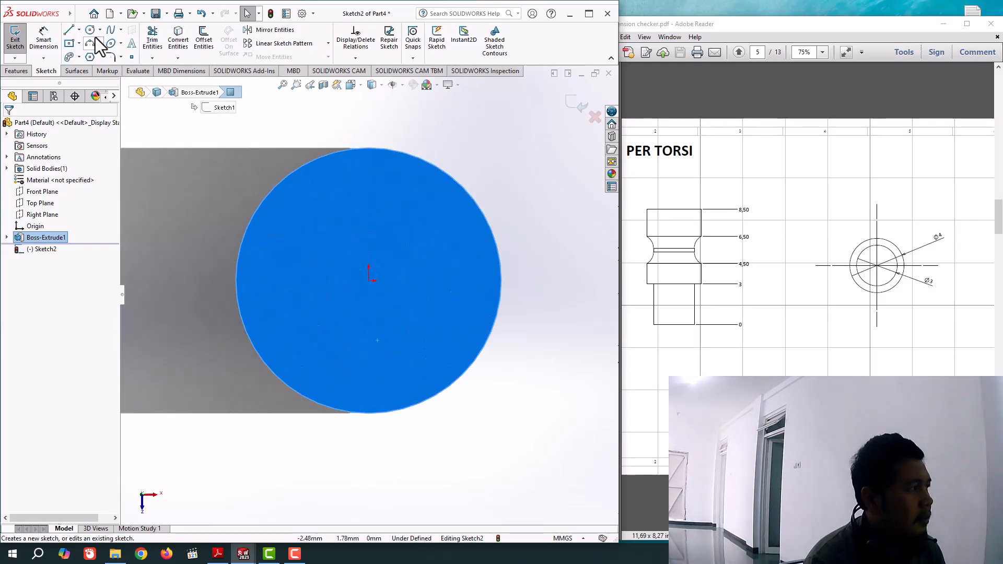
left_click(91, 32)
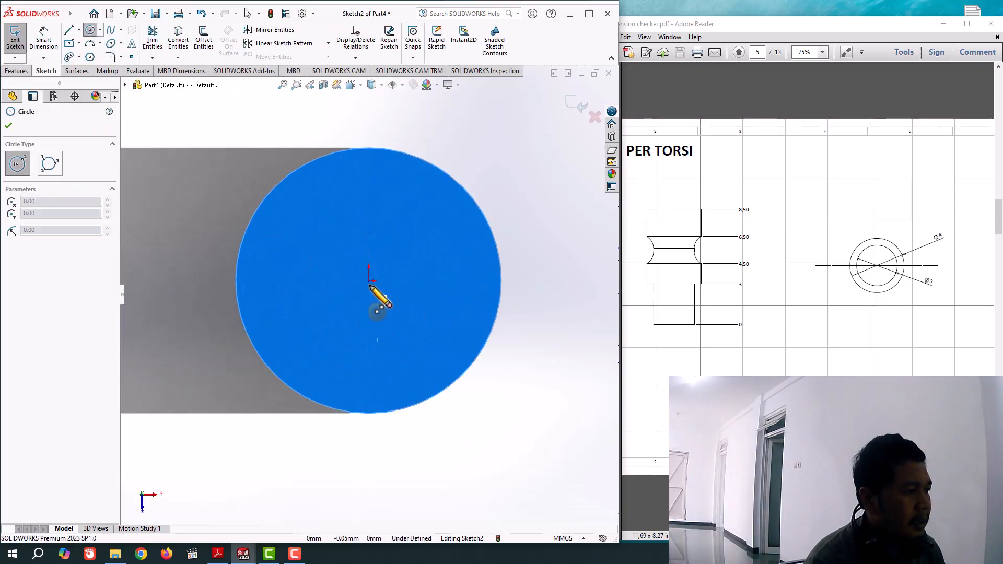
left_click(369, 281)
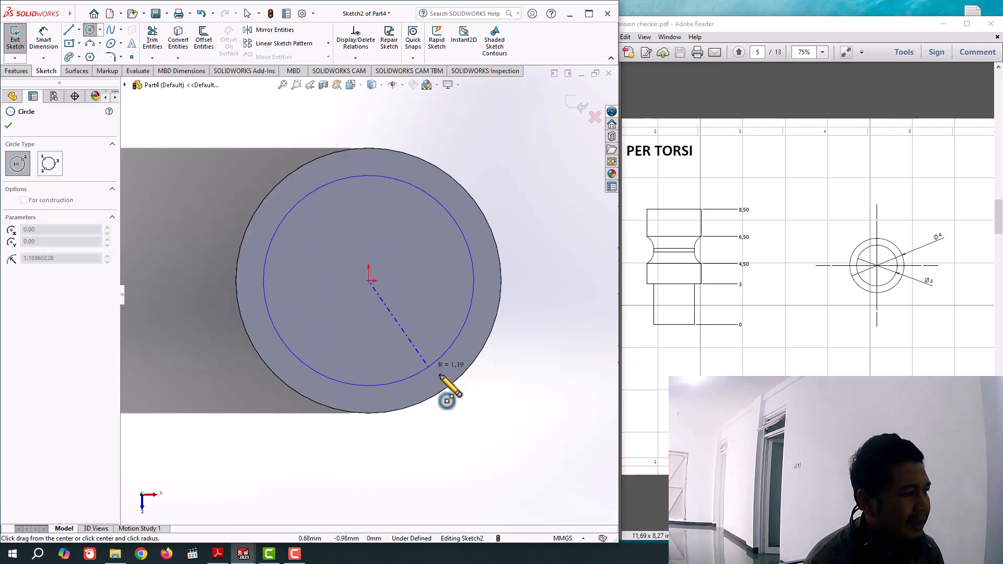
left_click(471, 393)
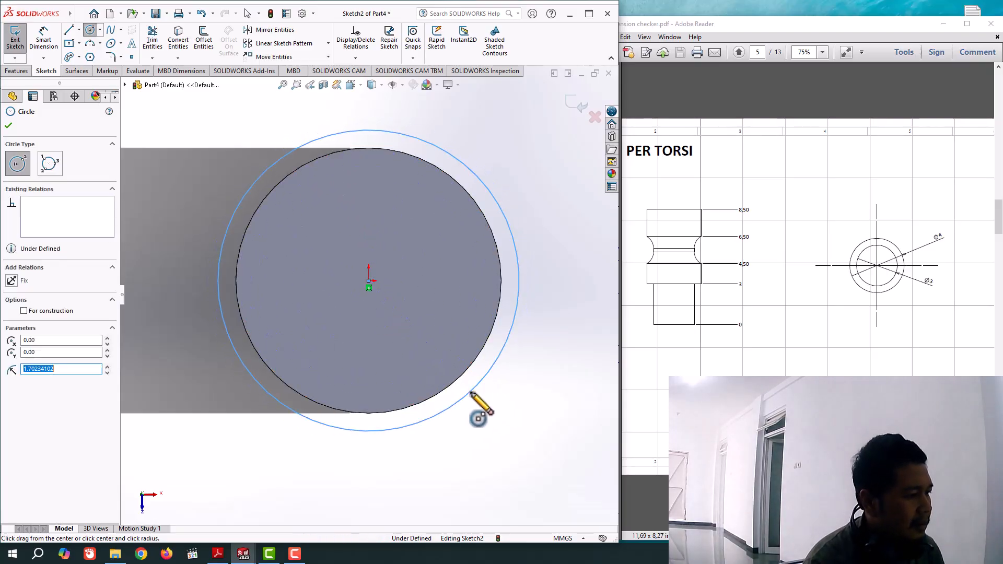
left_click(8, 125)
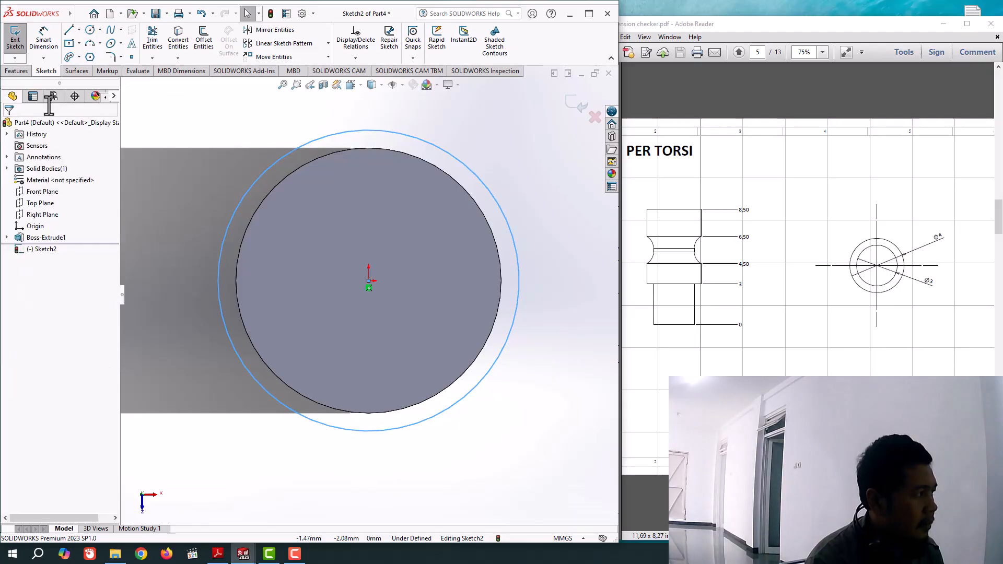
Step: Add a diameter dimension of 4 mm to the circle on the cylinder's top face
left_click(43, 39)
left_click(438, 153)
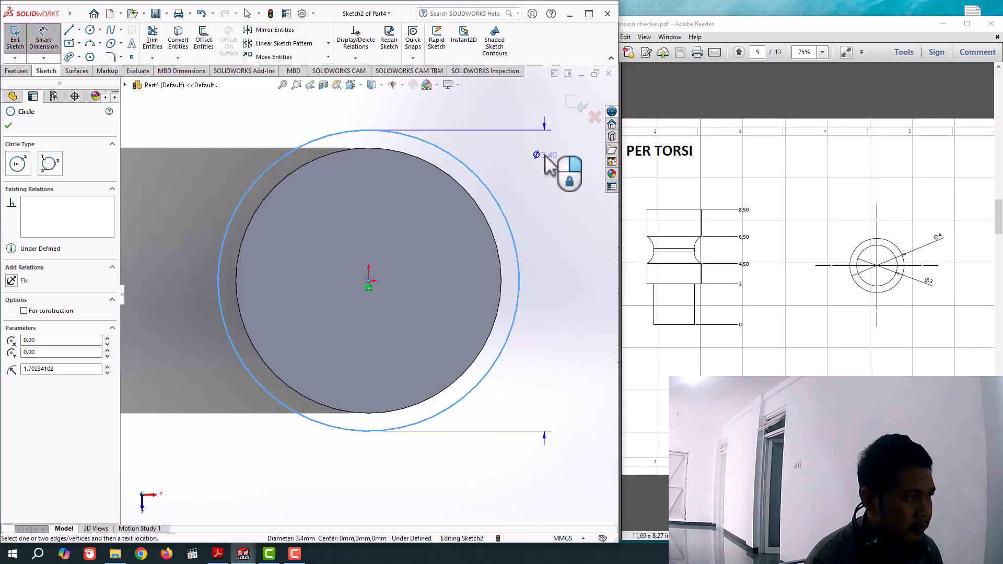
left_click(554, 166)
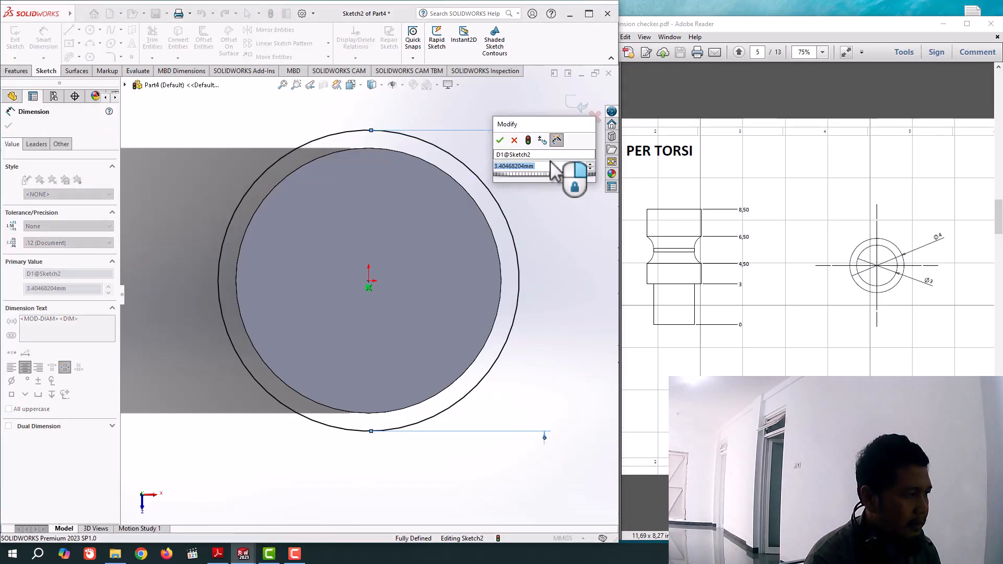
type("4")
key("Return")
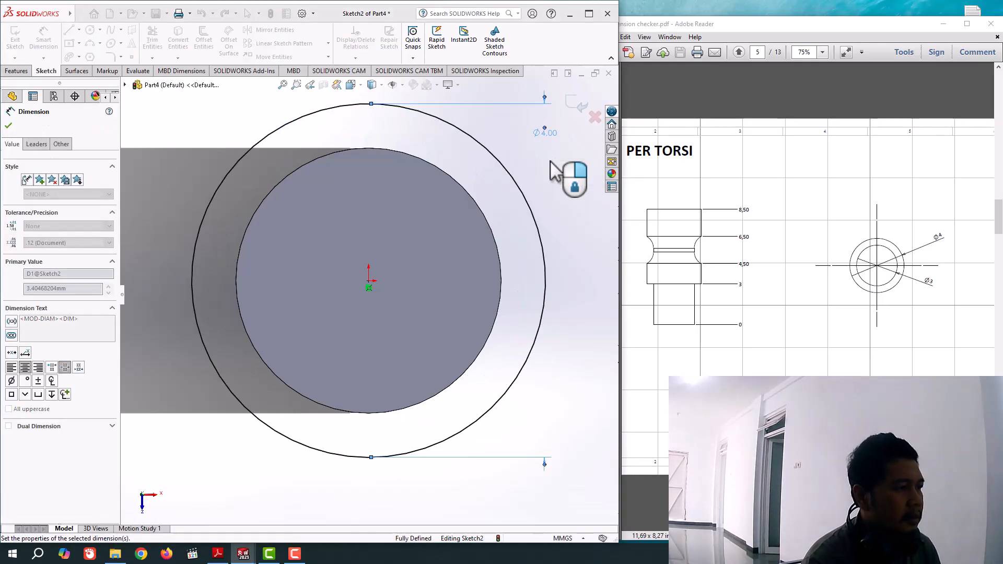
left_click(8, 126)
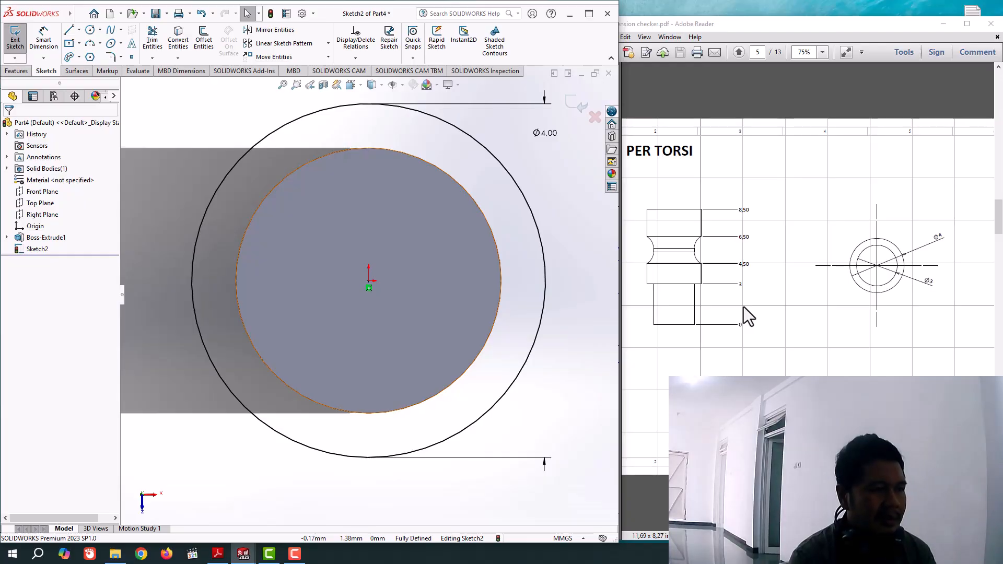
Step: Extrude the 4 mm circle upward to a blind depth of 1.5 mm, merged with the cylinder, to form the collar
left_click(24, 71)
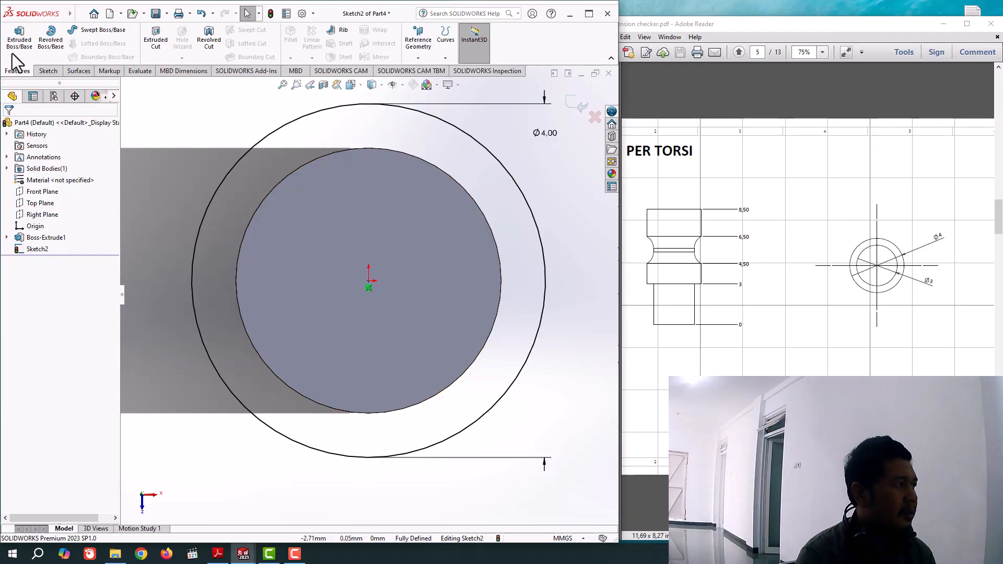
left_click(19, 39)
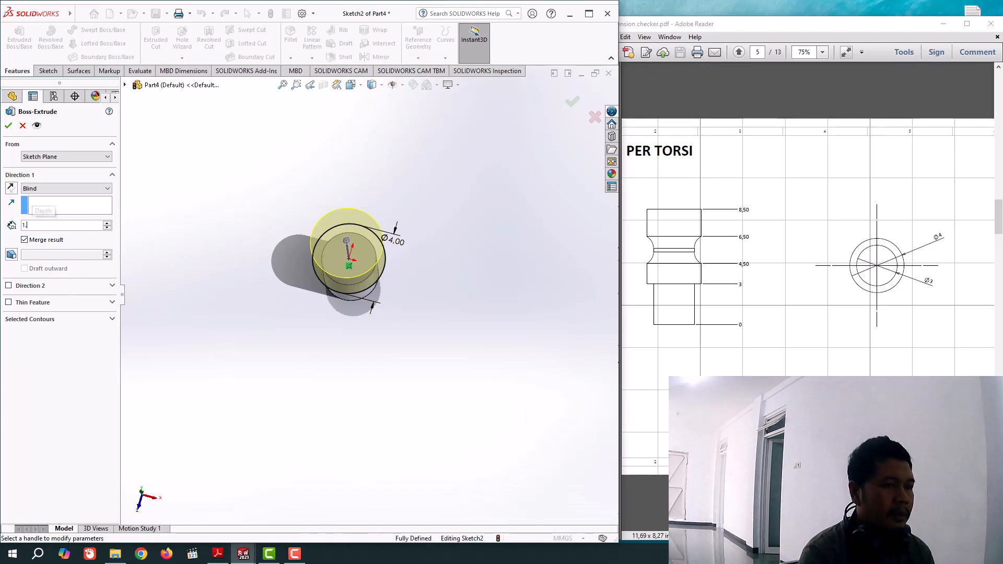
type("1.50mm")
key("Return")
middle_click_drag(509, 405, 436, 320)
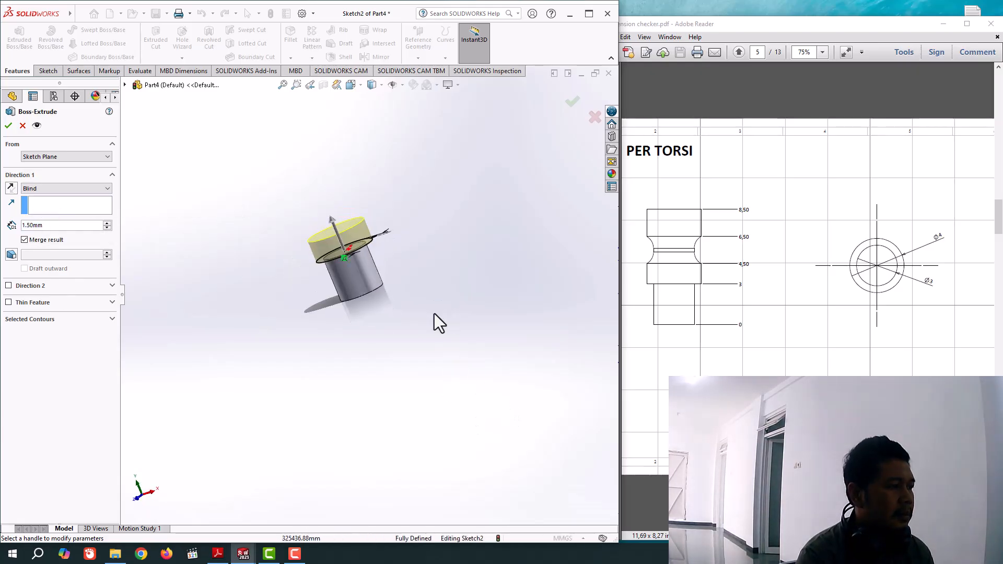
left_click(8, 126)
Step: Start a sketch on the collar's top face and draw a circle about 2.53 mm in diameter centred on the origin
middle_click_drag(355, 361, 396, 424)
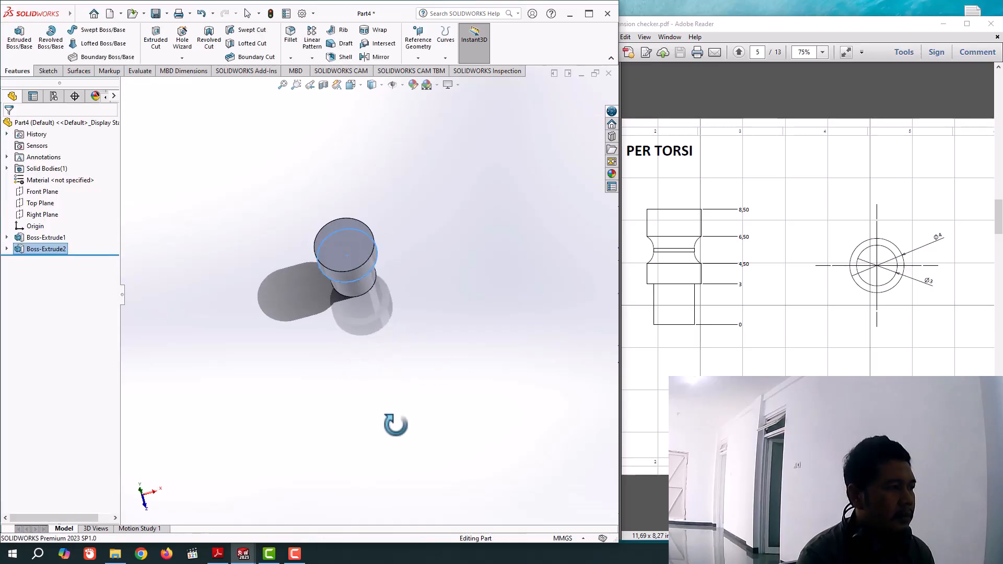
scroll(367, 349, "down", 1)
middle_click_drag(368, 349, 382, 378)
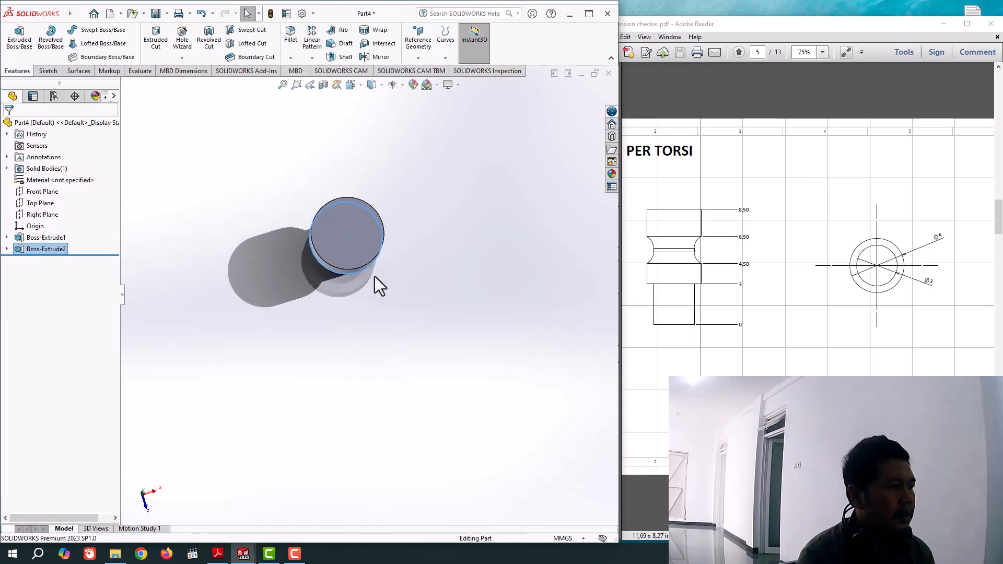
left_click(348, 243)
left_click(394, 214)
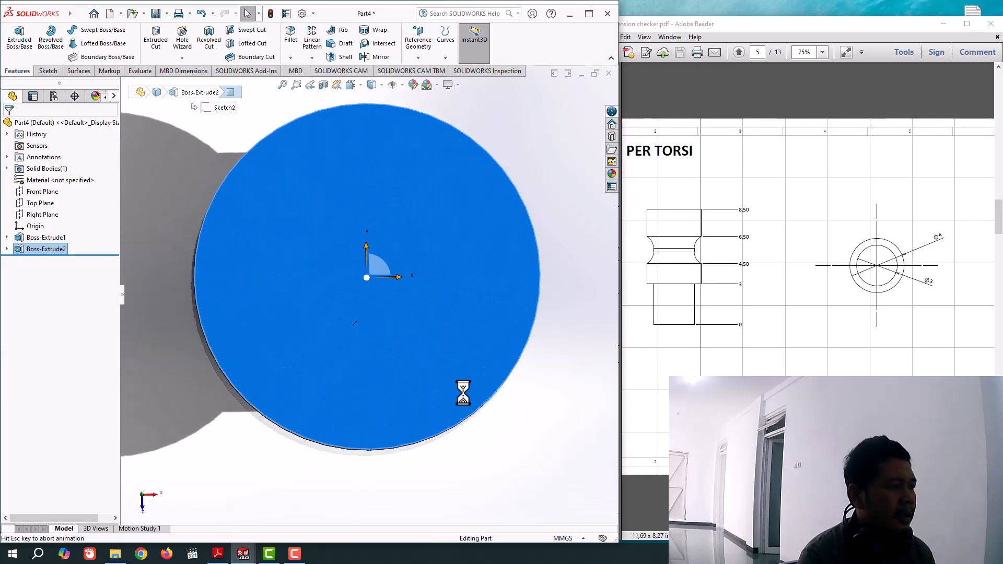
left_click(462, 395)
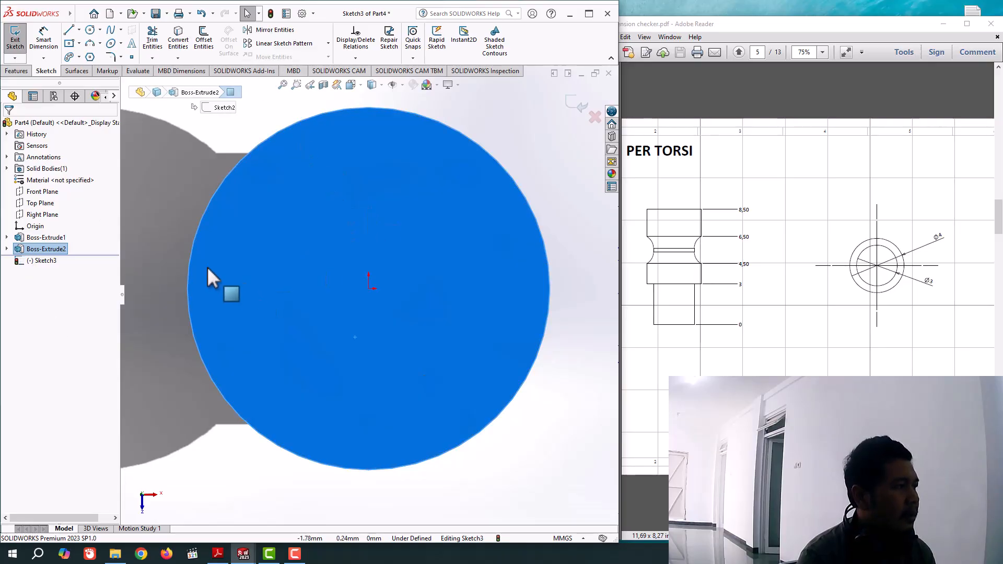
left_click(91, 31)
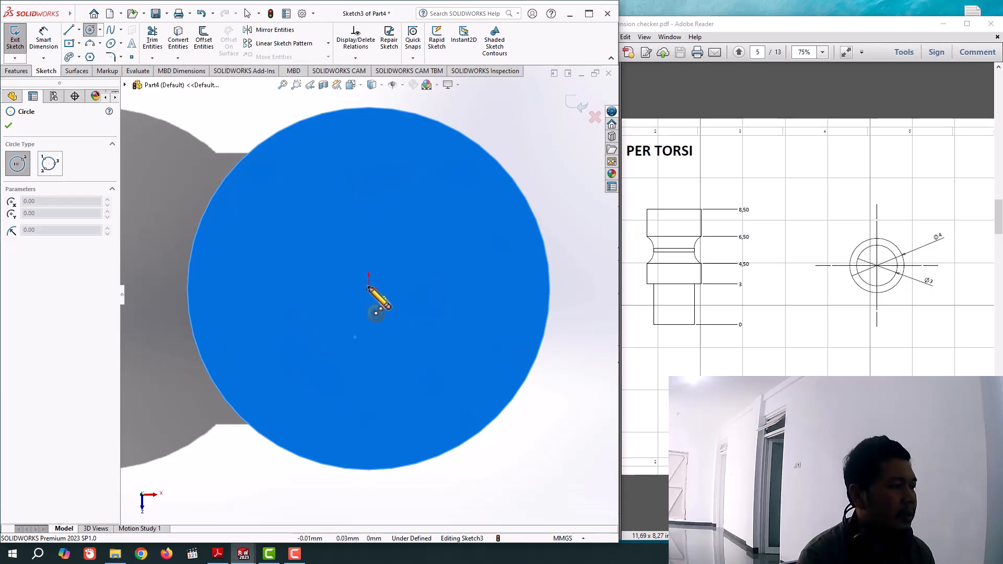
mouse_move(368, 288)
left_mouse_down()
mouse_move(450, 376)
mouse_move(433, 381)
left_mouse_up()
left_click(9, 125)
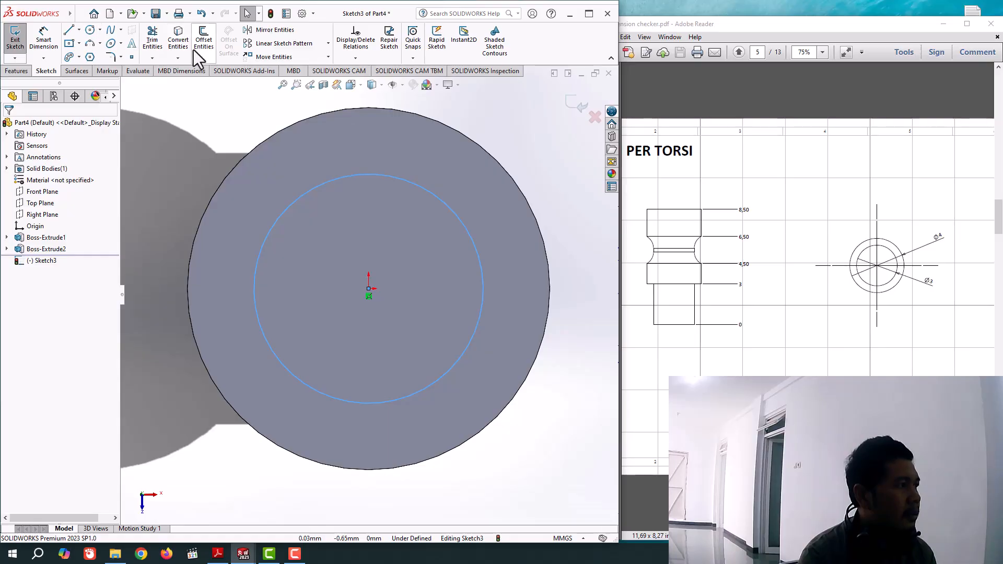
Step: Add a diameter dimension of 3 mm to the circle on the collar's top face
left_click(43, 39)
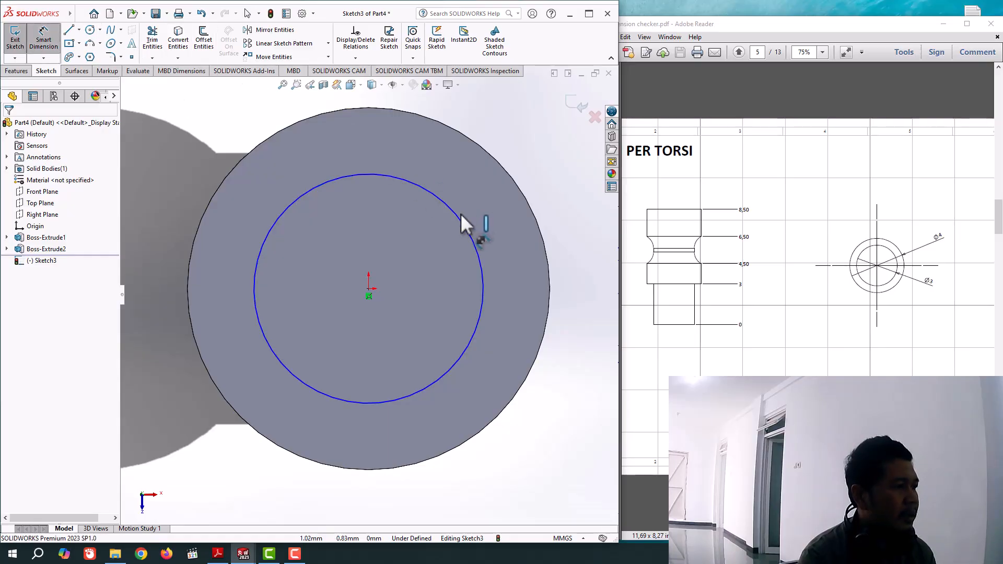
left_click(463, 224)
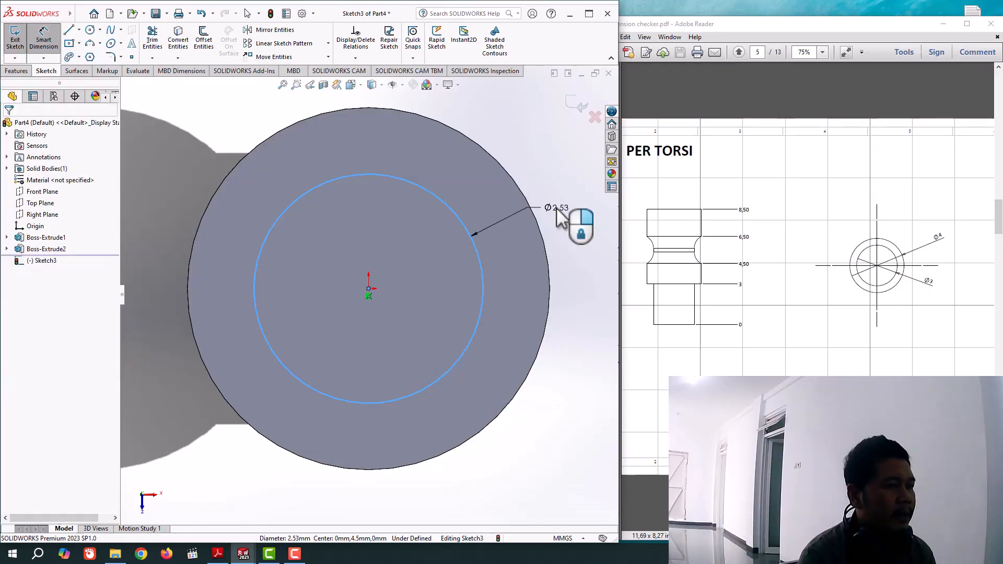
left_click(557, 209)
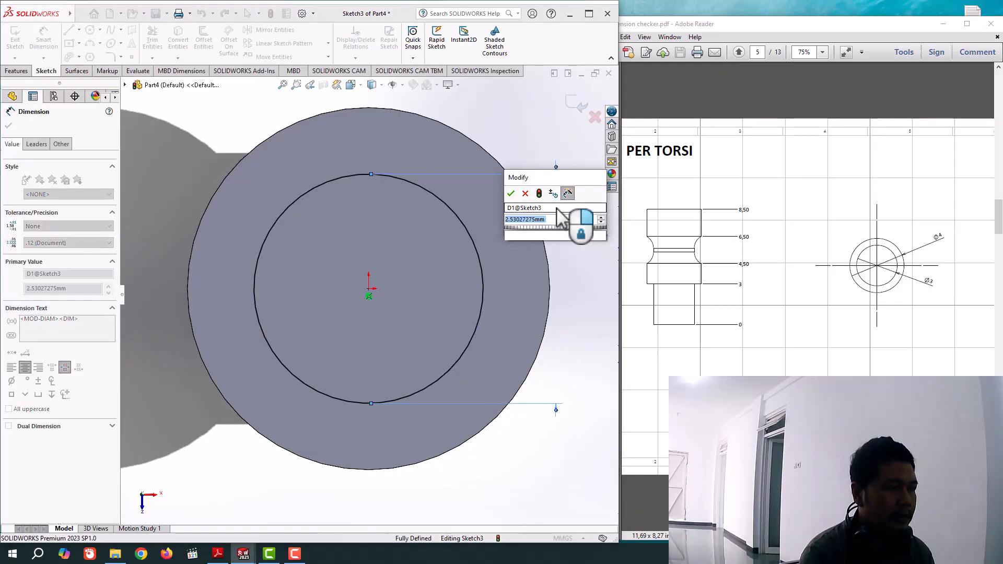
type("3")
key("Return")
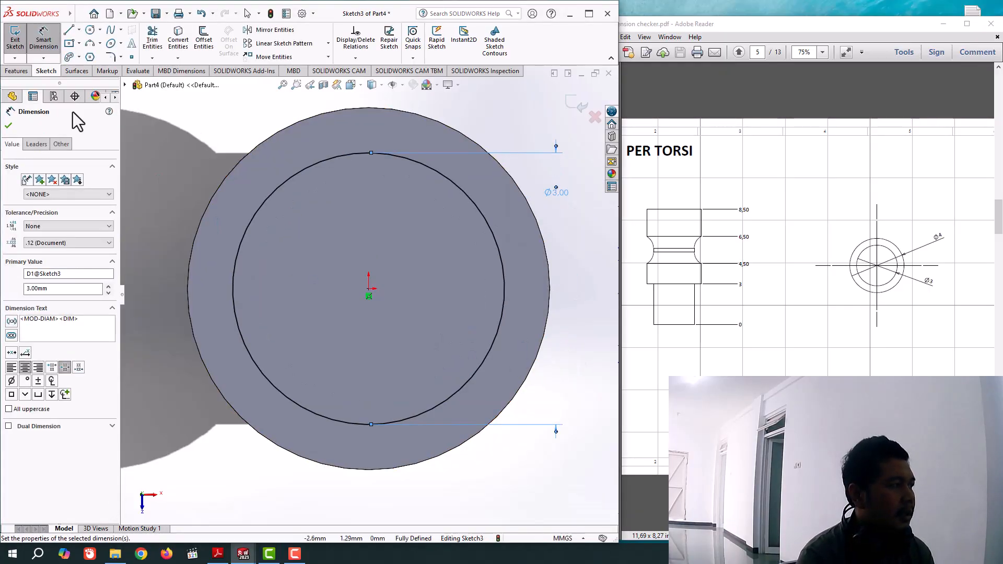
left_click(9, 126)
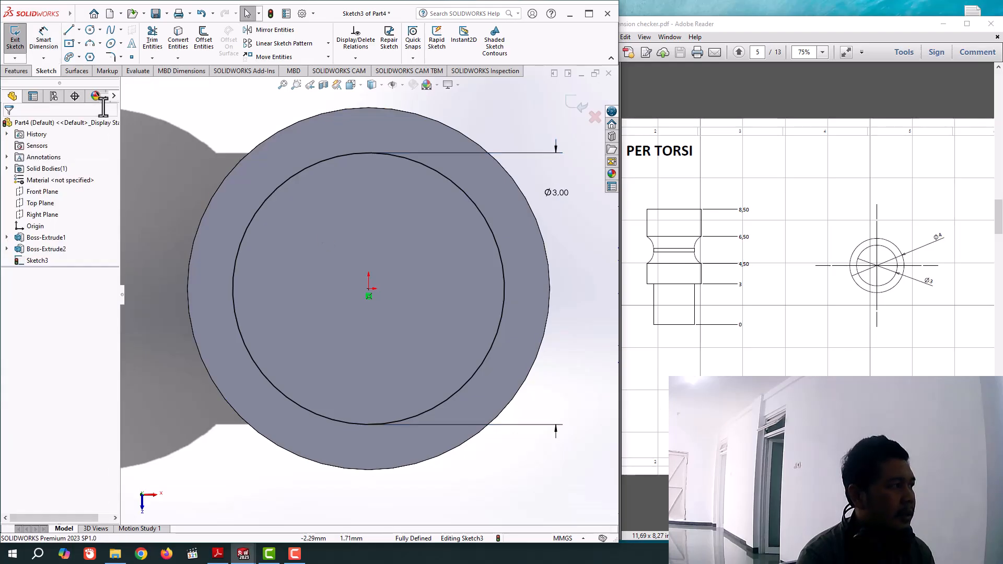
Step: Extrude the 3 mm circle on the collar upward to a blind depth of 2 mm to form the neck
left_click(16, 71)
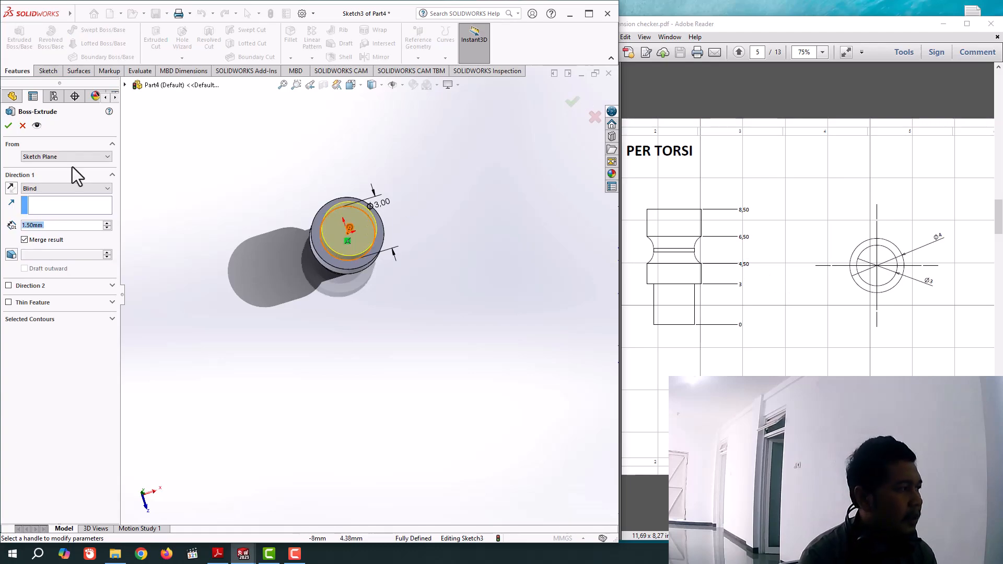
type("2")
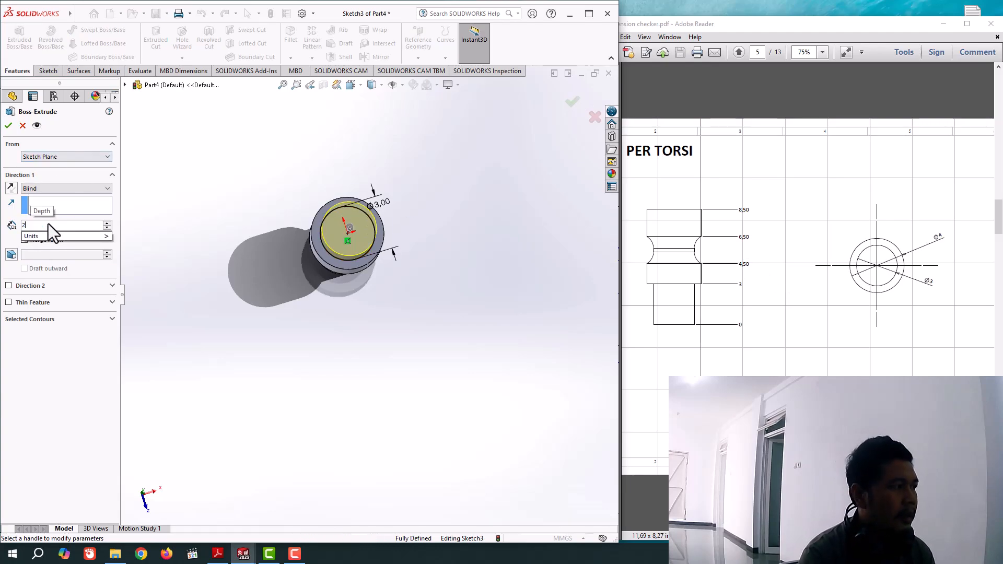
middle_click_drag(202, 319, 230, 193)
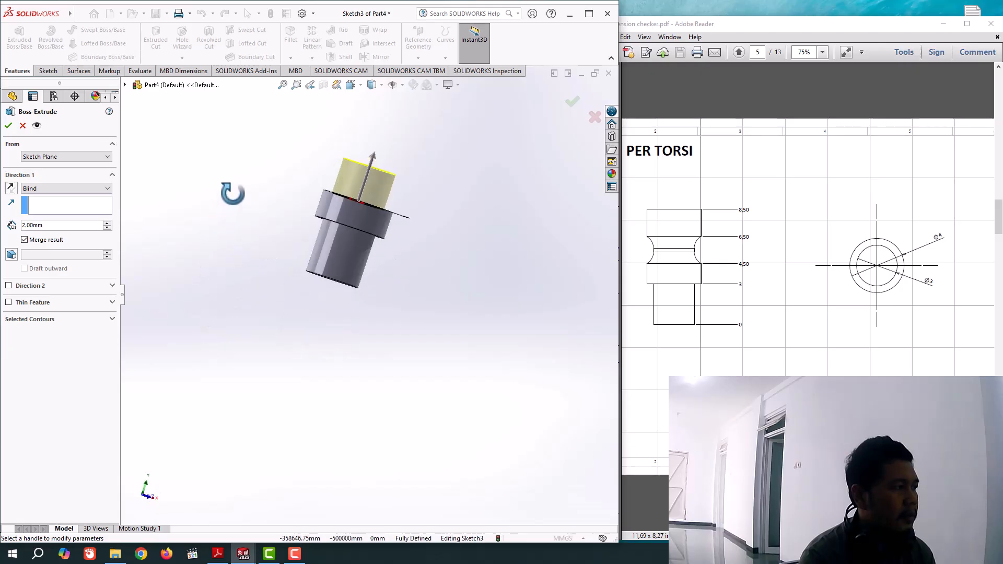
left_click(8, 126)
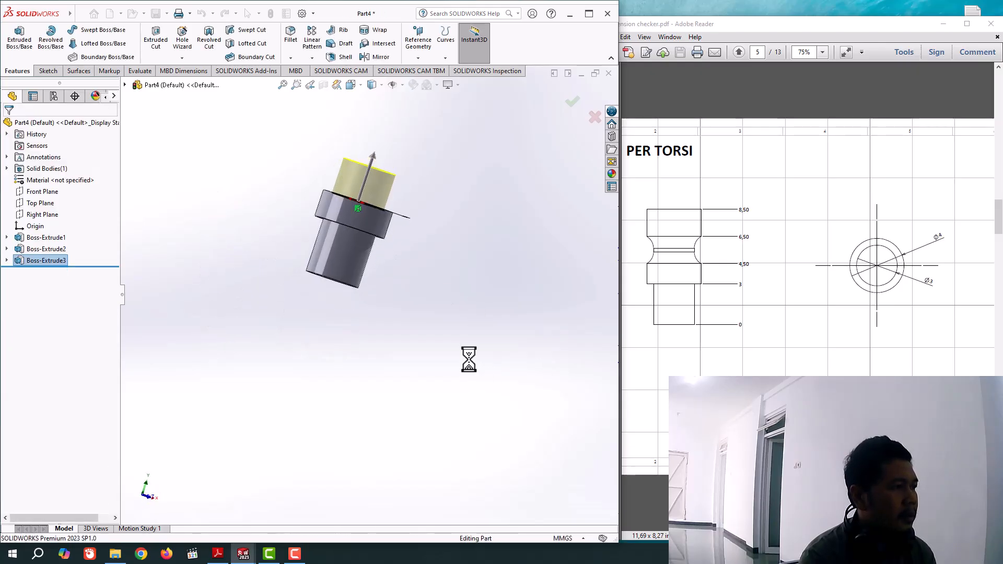
Step: Start a sketch on the neck's top face and draw an origin-centred circle of 2 mm radius, matching the collar's outer edge
mouse_move(369, 355)
middle_mouse_down()
mouse_move(427, 352)
mouse_move(402, 394)
mouse_move(438, 477)
mouse_move(396, 452)
mouse_move(403, 446)
middle_mouse_up()
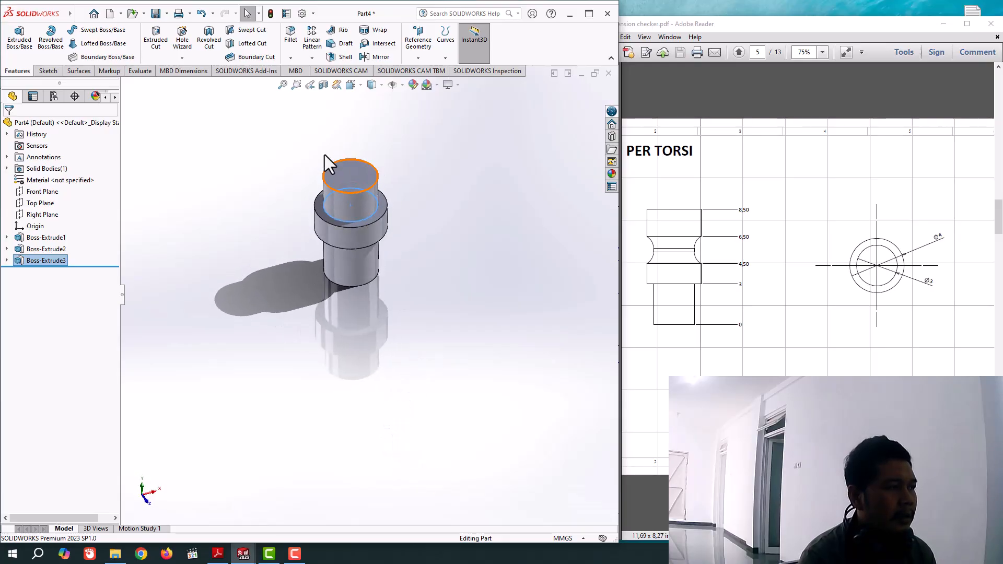
left_click(356, 178)
left_click(403, 147)
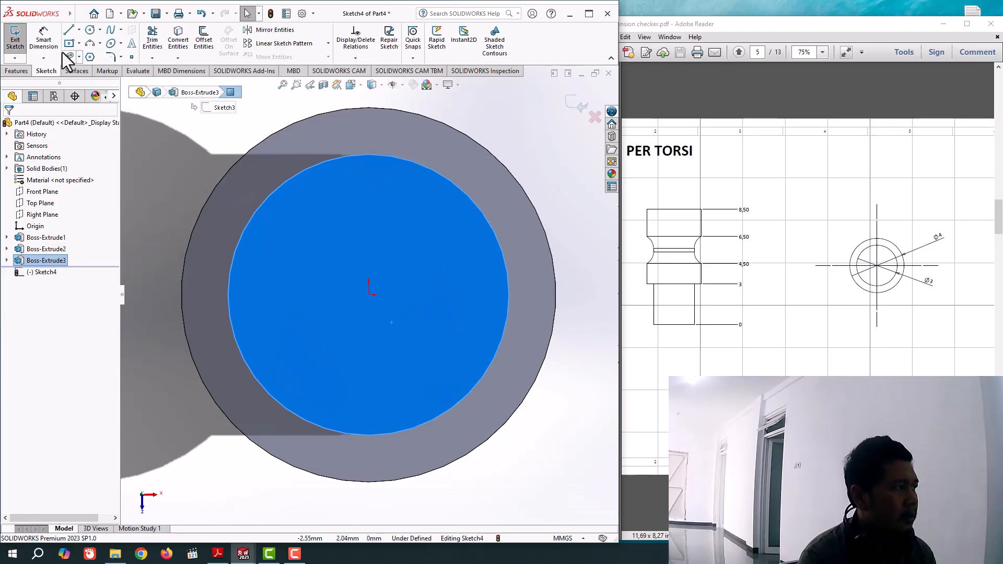
left_click(90, 31)
left_click(368, 294)
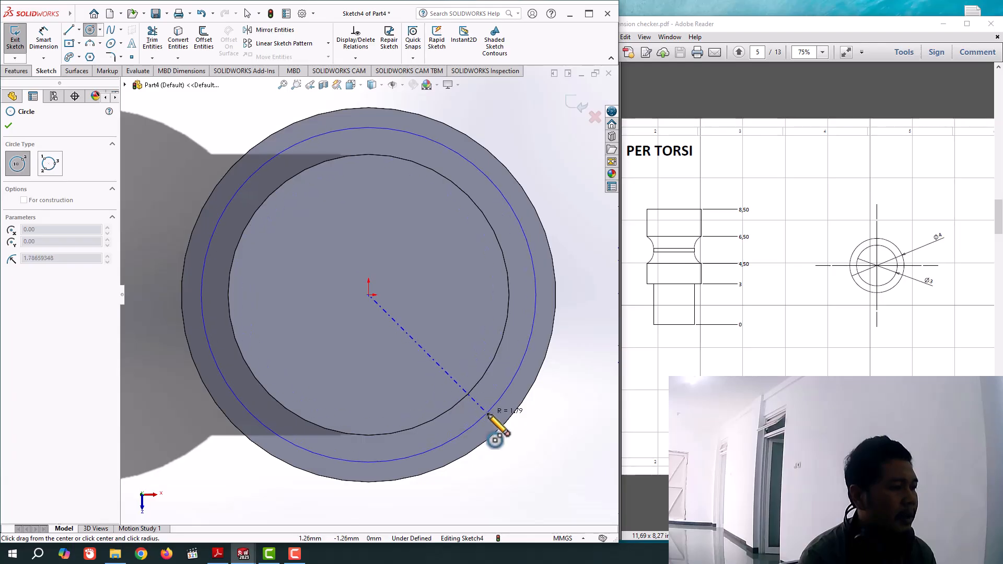
left_click(506, 425)
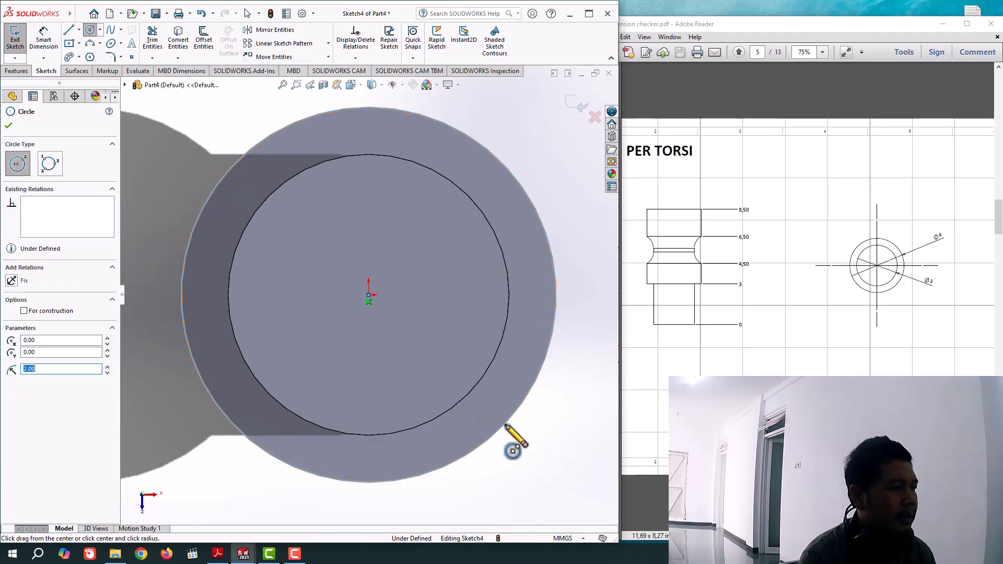
Step: Extrude the 2 mm radius circle on the neck's top face upward to a blind depth of 2 mm to form the head
left_click(7, 127)
key("Escape")
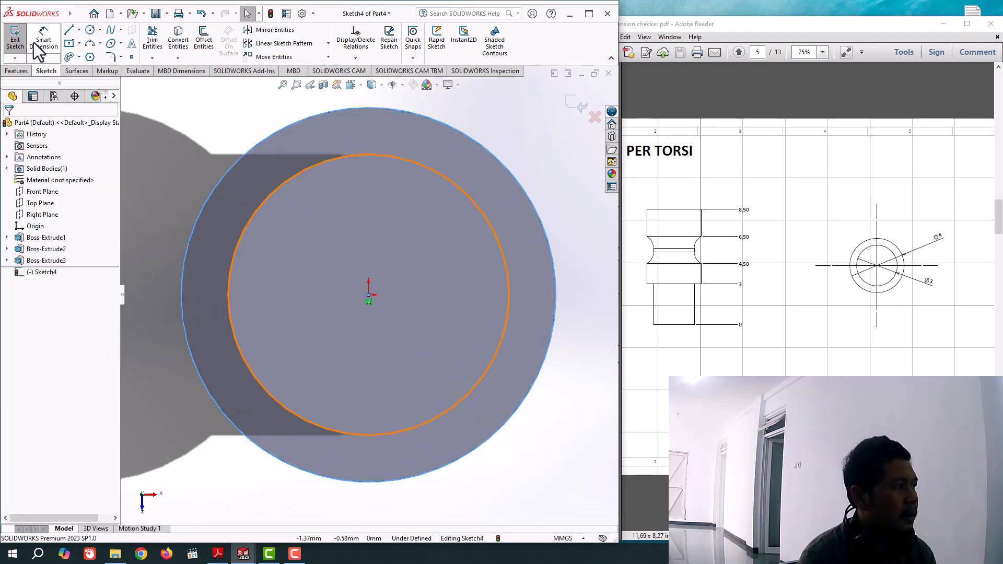
left_click(16, 71)
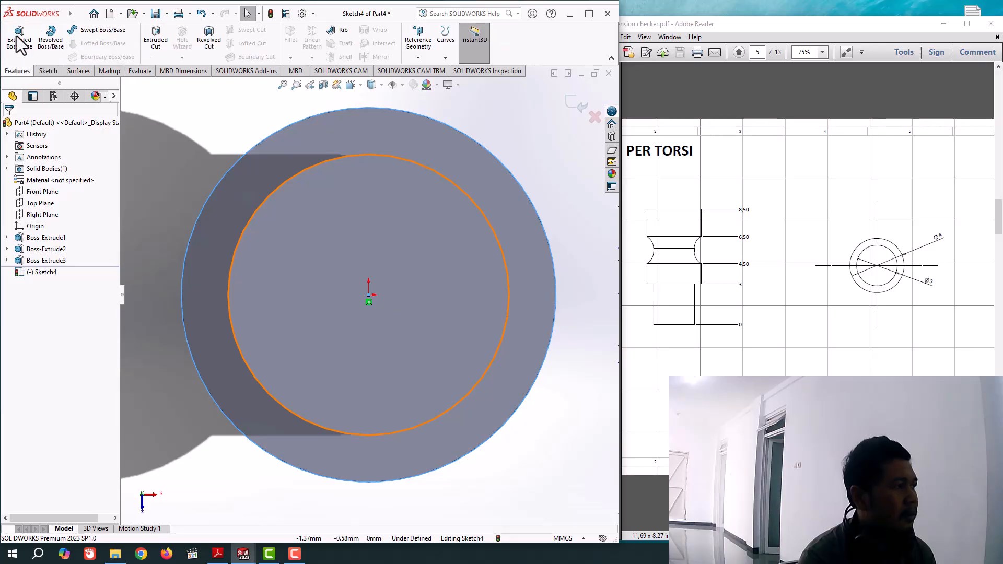
left_click(19, 38)
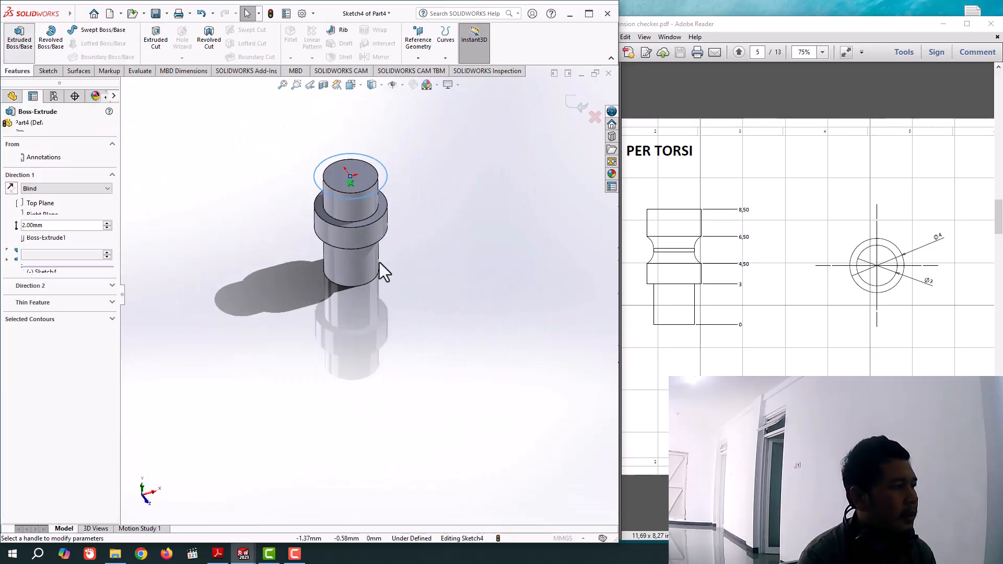
left_click(8, 126)
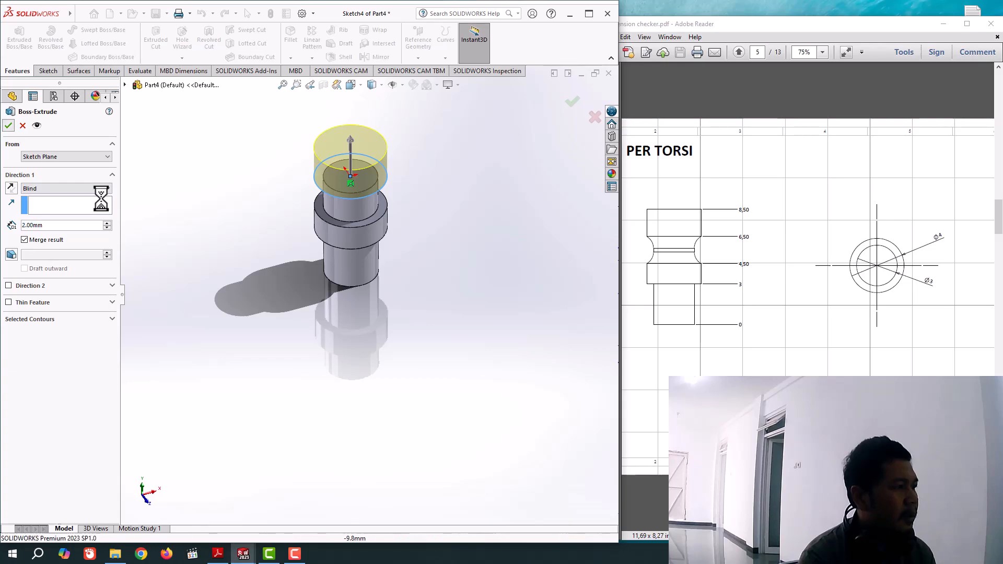
middle_click_drag(385, 359, 394, 291)
left_click(395, 293)
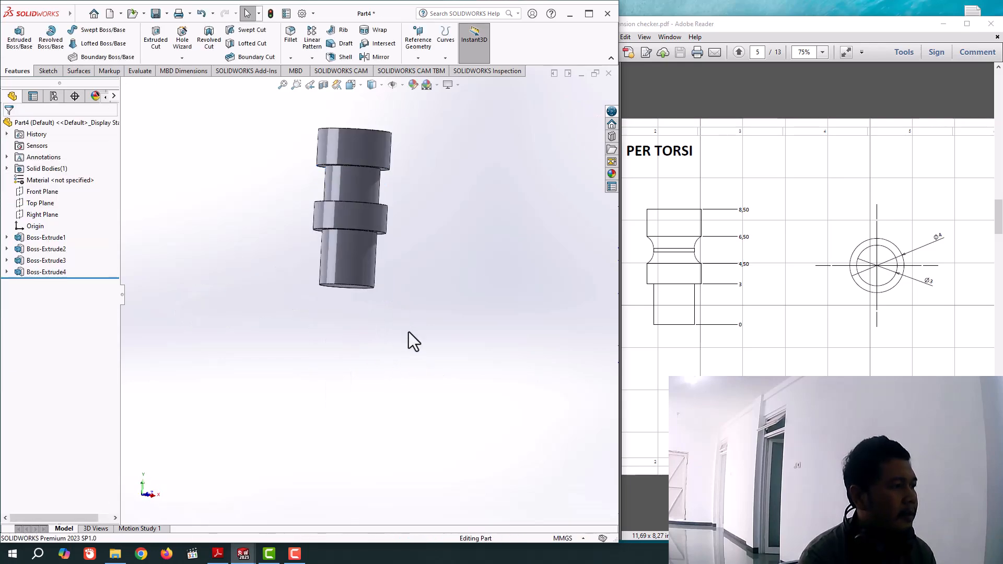
Step: Start a 1.5 mm fillet on the two edges where the neck meets the collar and the head
middle_click_drag(408, 331, 331, 329)
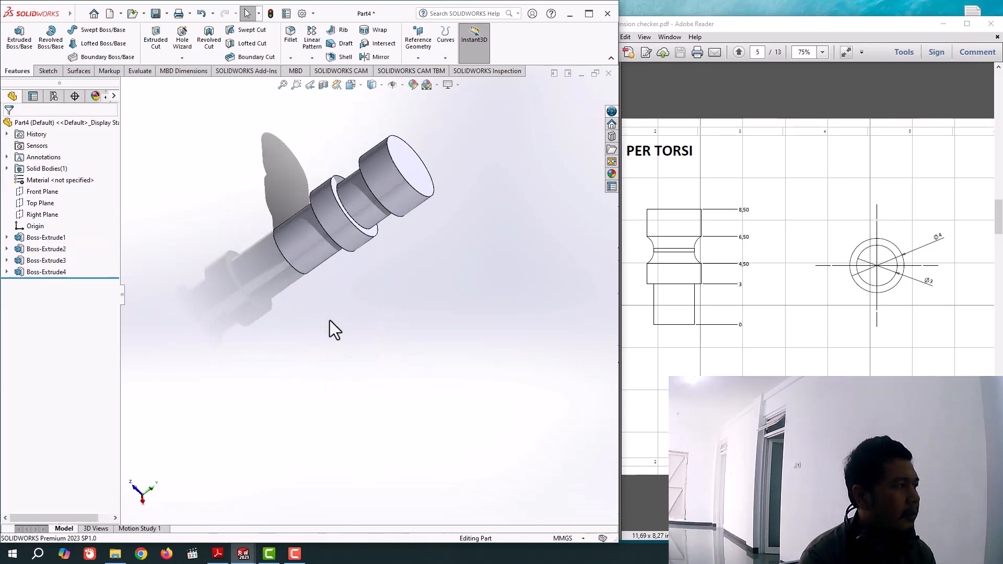
left_click(290, 40)
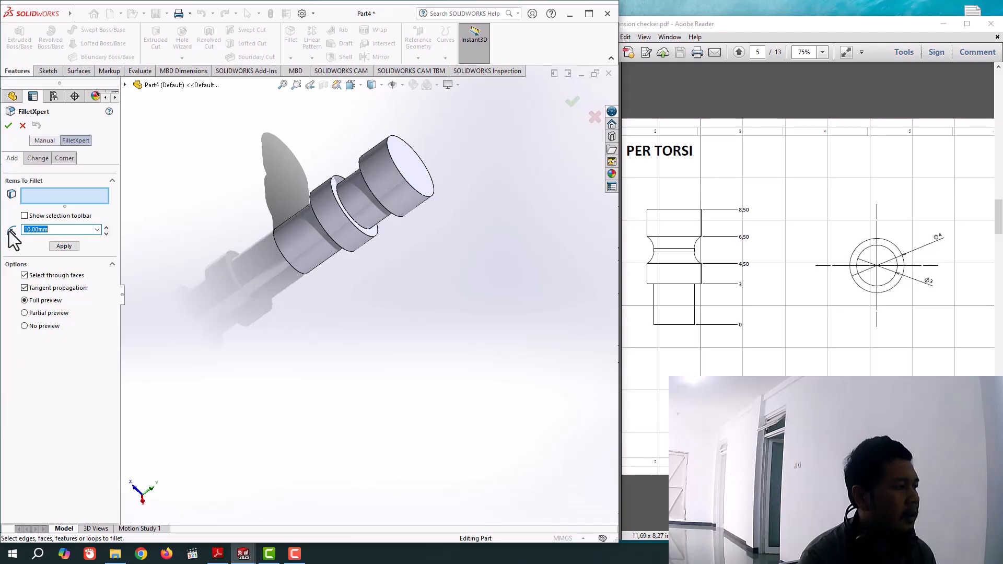
left_click_drag(51, 230, 27, 234)
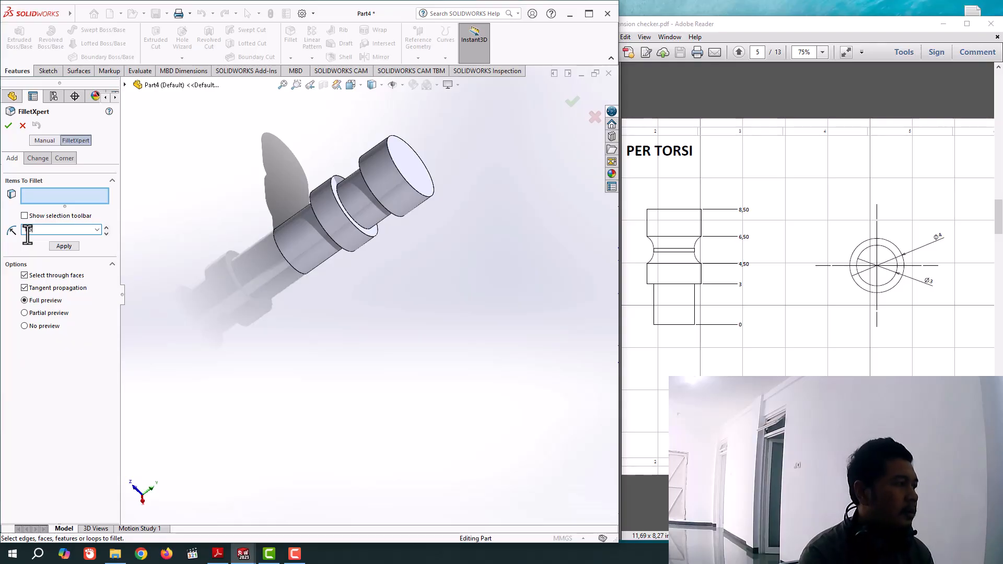
left_click(358, 224)
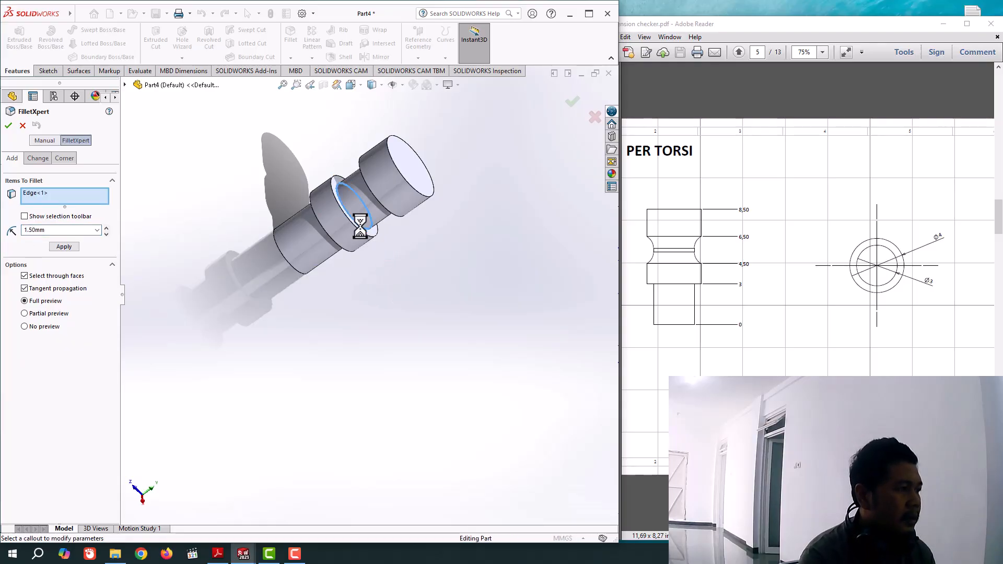
middle_click_drag(384, 295, 413, 273)
left_click(403, 210)
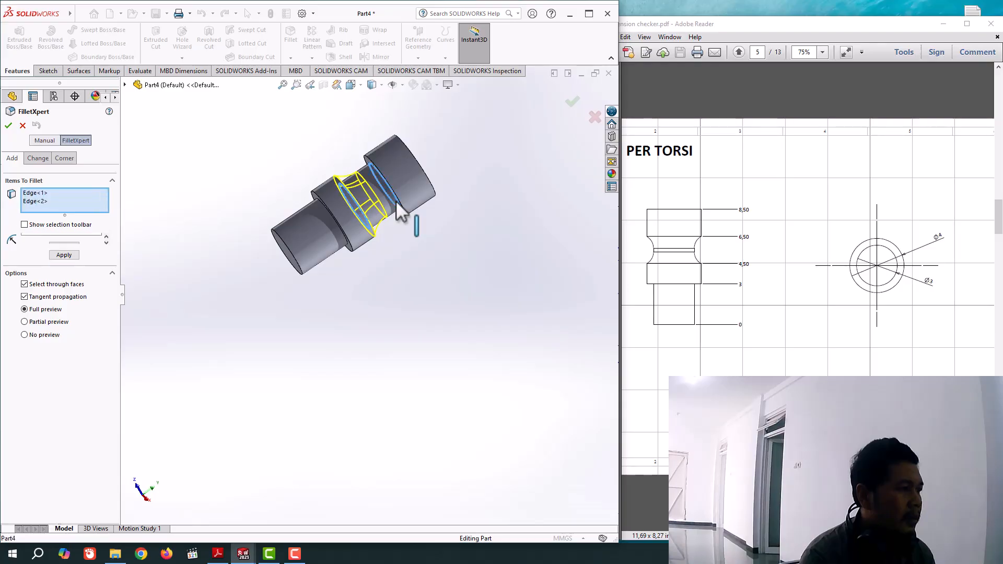
Step: Set the radius of the neck edge fillet to 1.2 mm and apply it
double_click(31, 239)
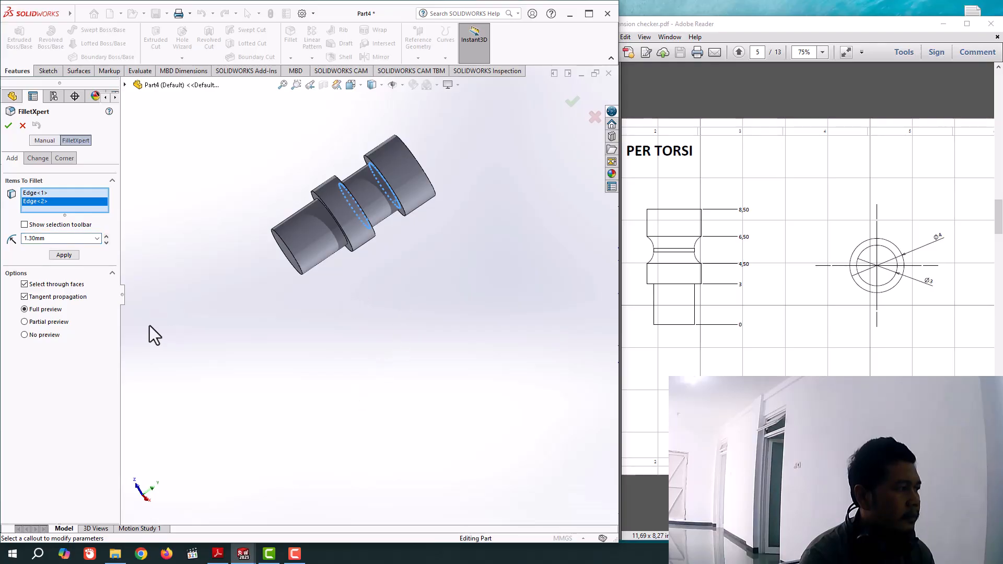
double_click(30, 239)
type("2")
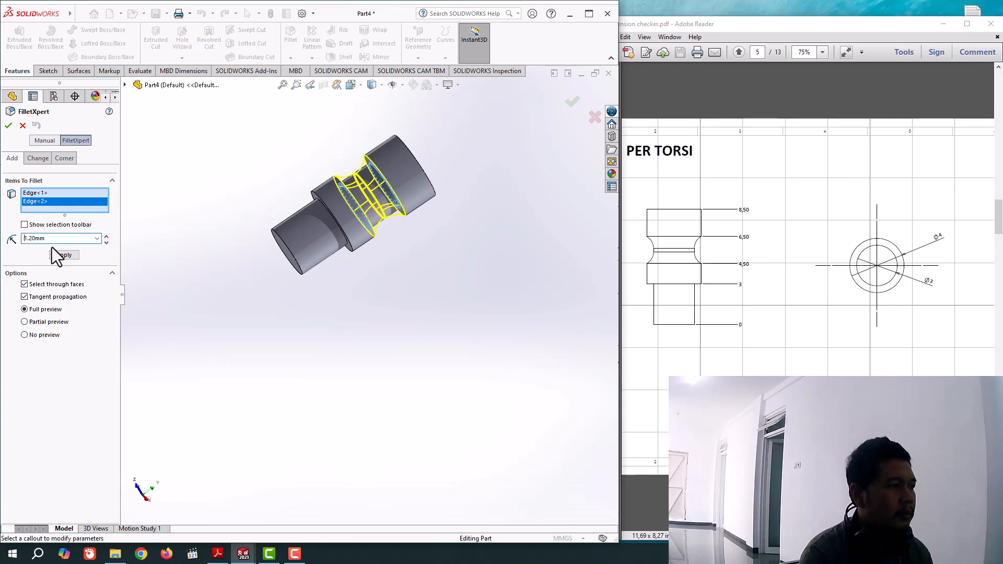
middle_click_drag(368, 264, 342, 261)
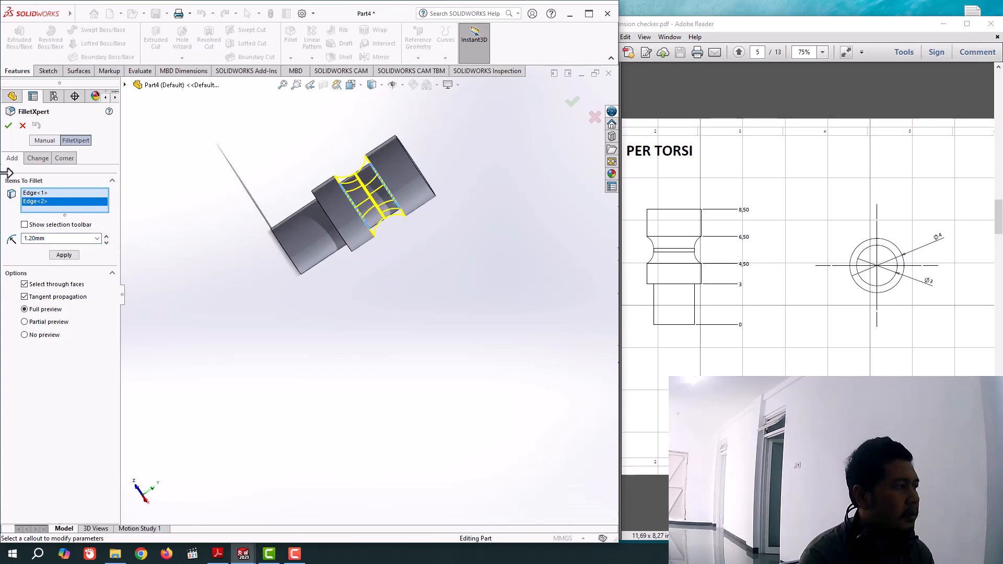
left_click(9, 125)
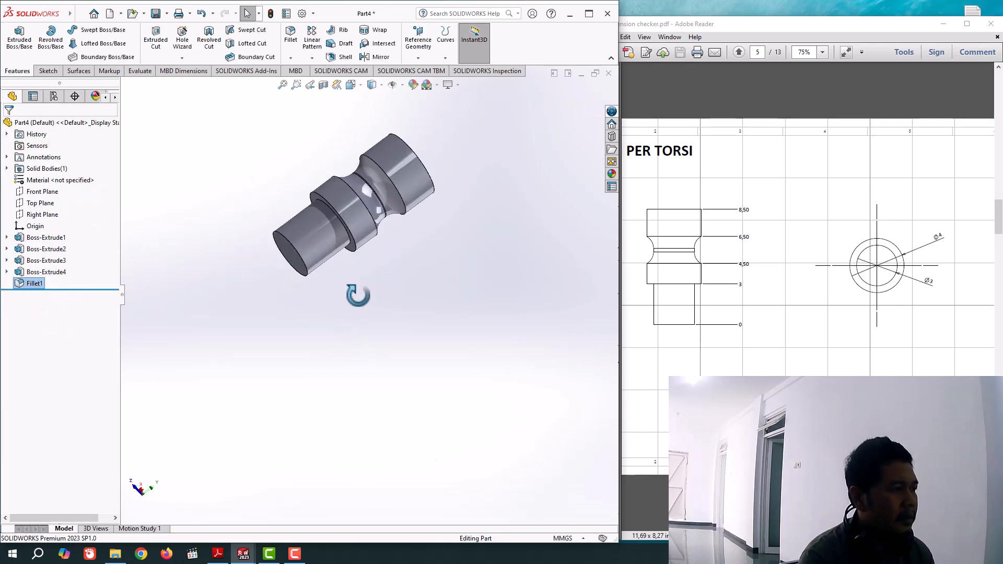
middle_click_drag(358, 295, 441, 388)
Step: Save the finished part under the file name "penahan per torsi" in the tension checker's New folder
mouse_move(41, 11)
left_click(113, 14)
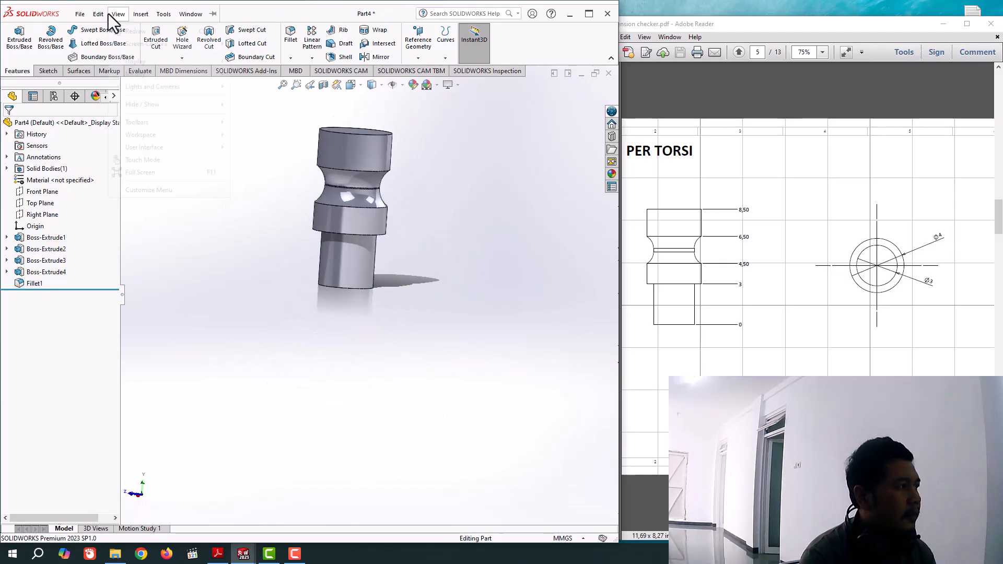
left_click(166, 13)
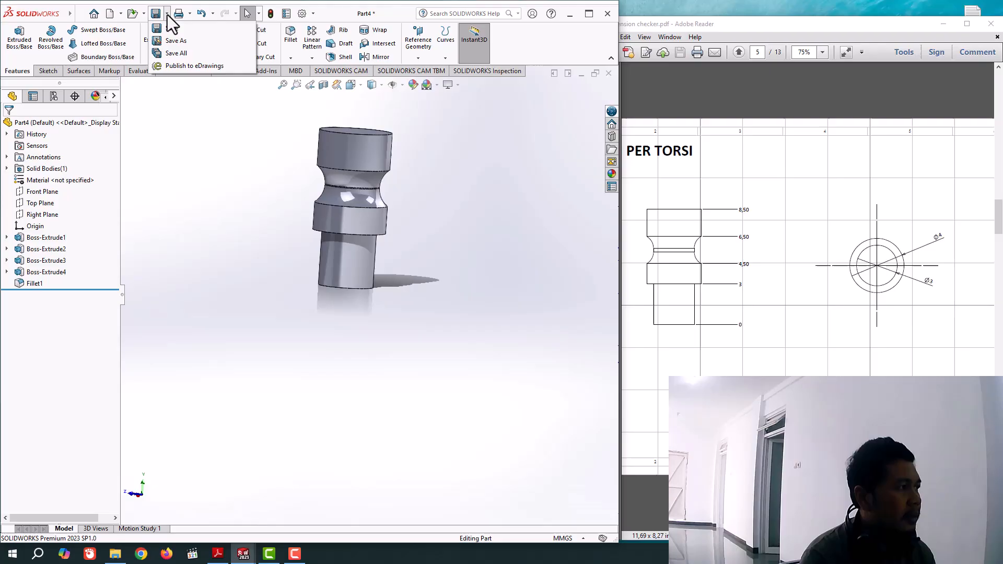
left_click(175, 41)
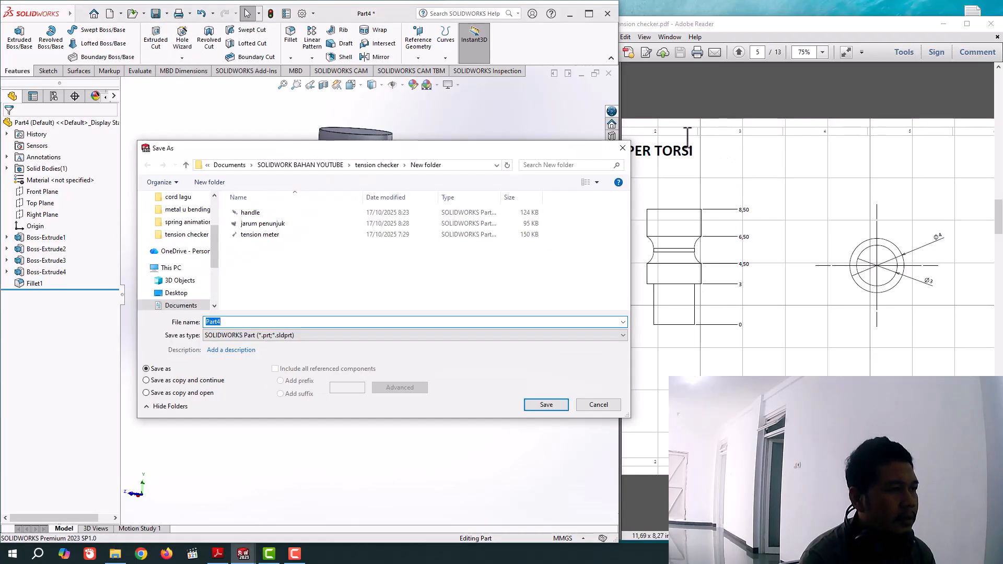
left_click_drag(747, 535, 684, 535)
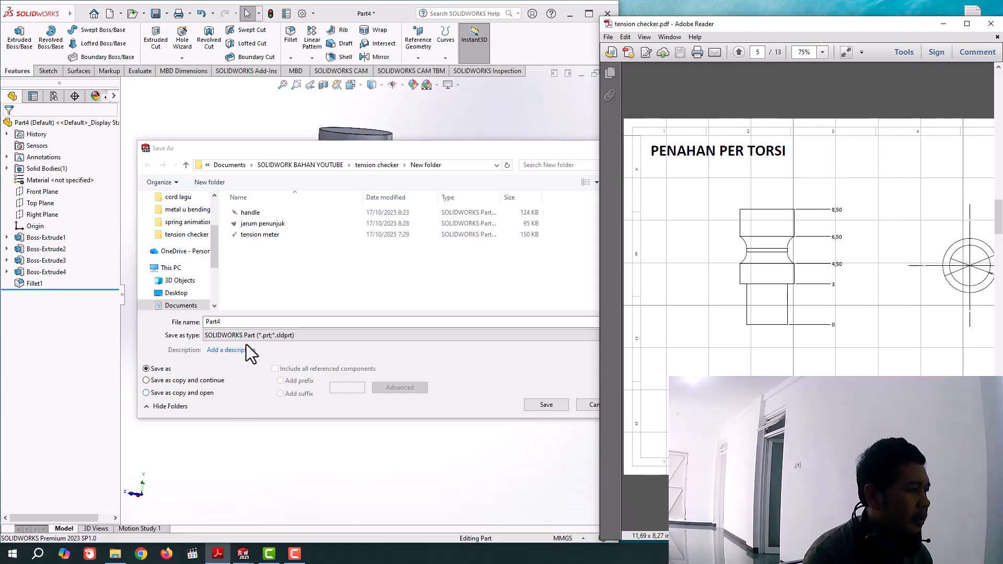
left_click(228, 320)
left_click_drag(228, 320, 182, 322)
type("p")
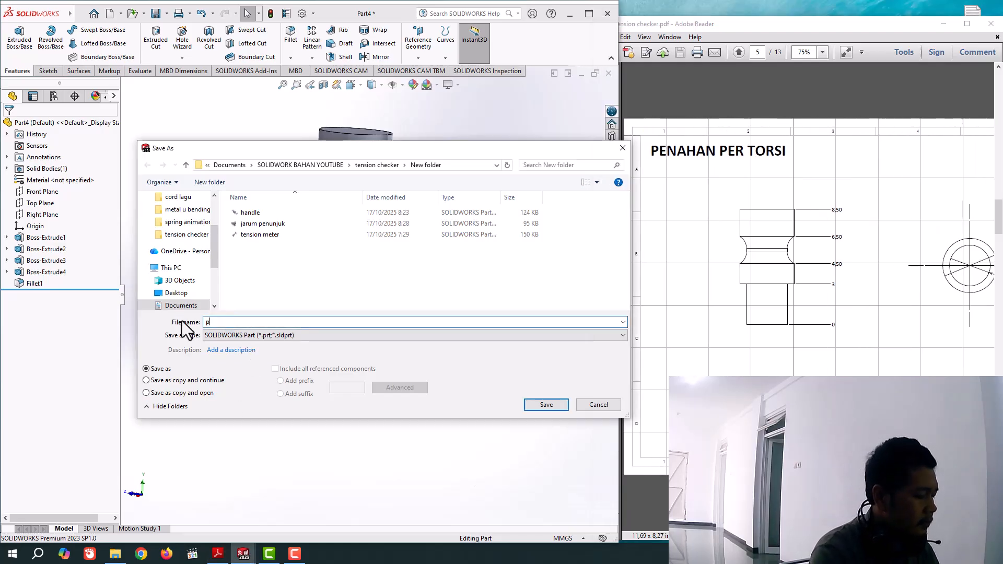
type("enahan per torsi")
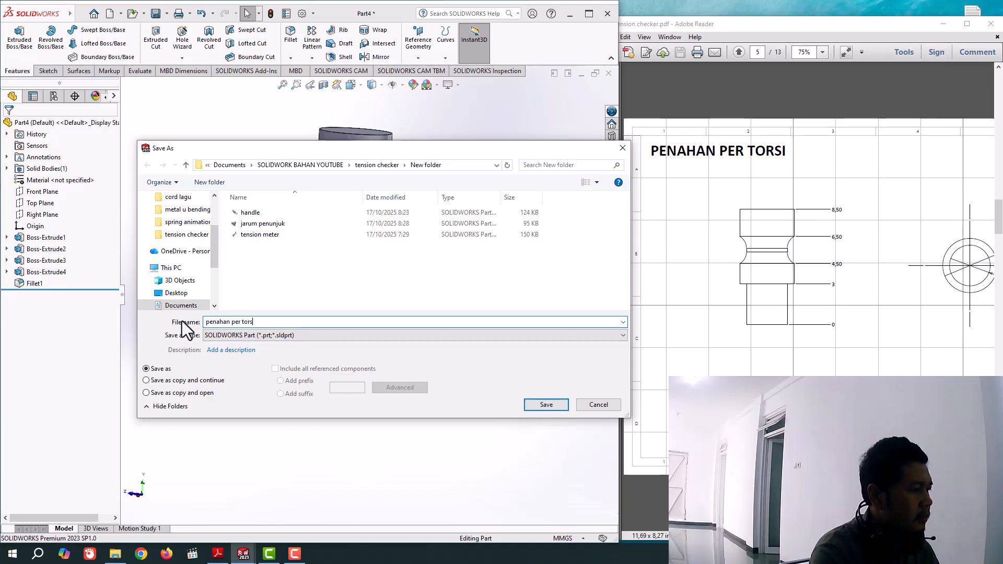
left_click(541, 410)
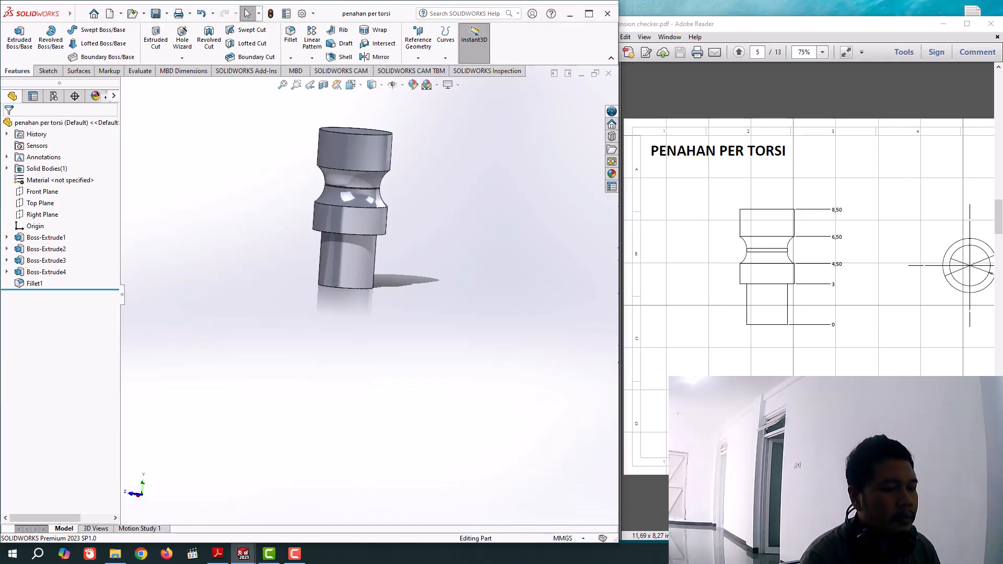
Step: Switch to tension checker.pdf in Adobe Reader, go to page 6 and examine the PENAHAN drawing's heights and diameters
left_click(762, 56)
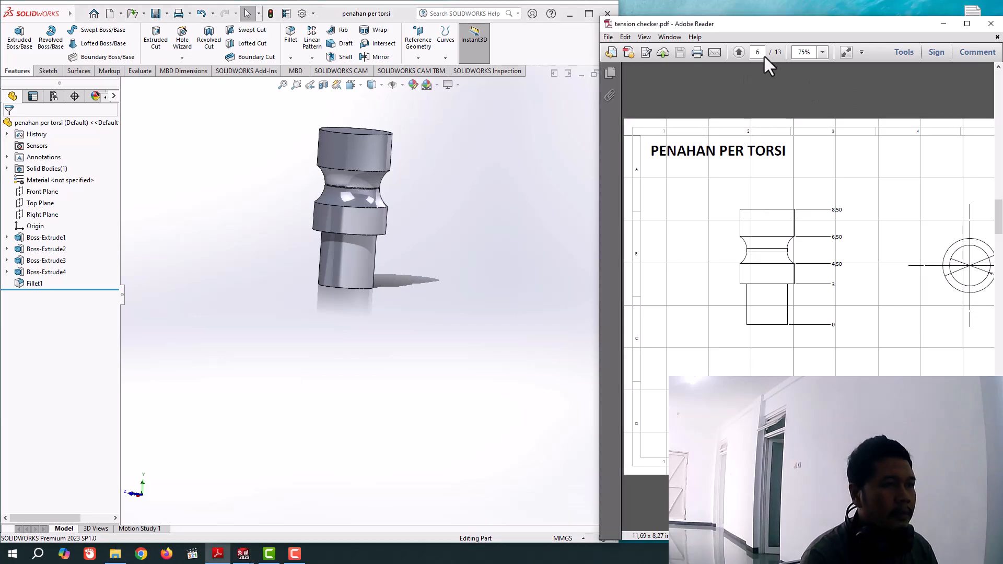
key("Return")
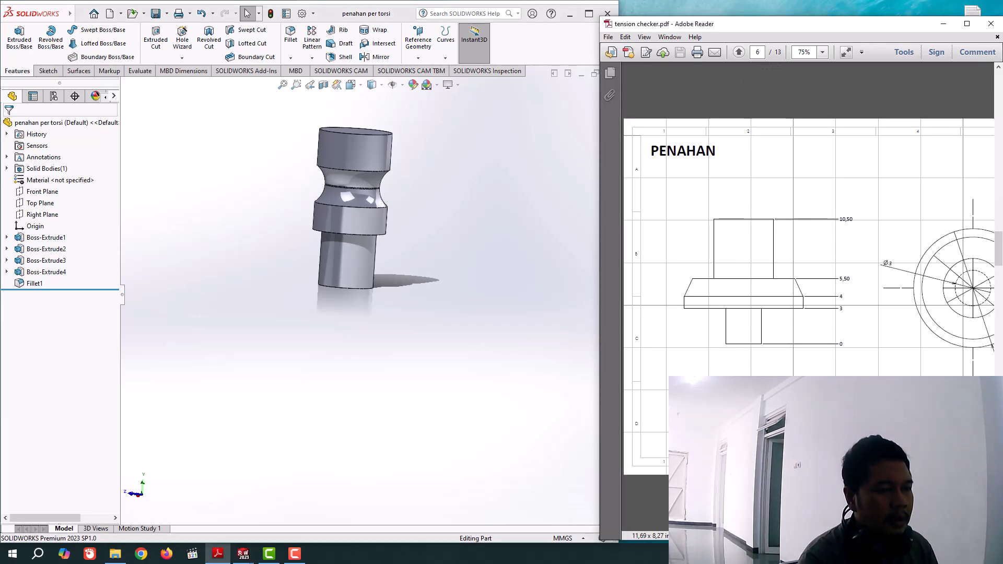
scroll(809, 246, "right", 5)
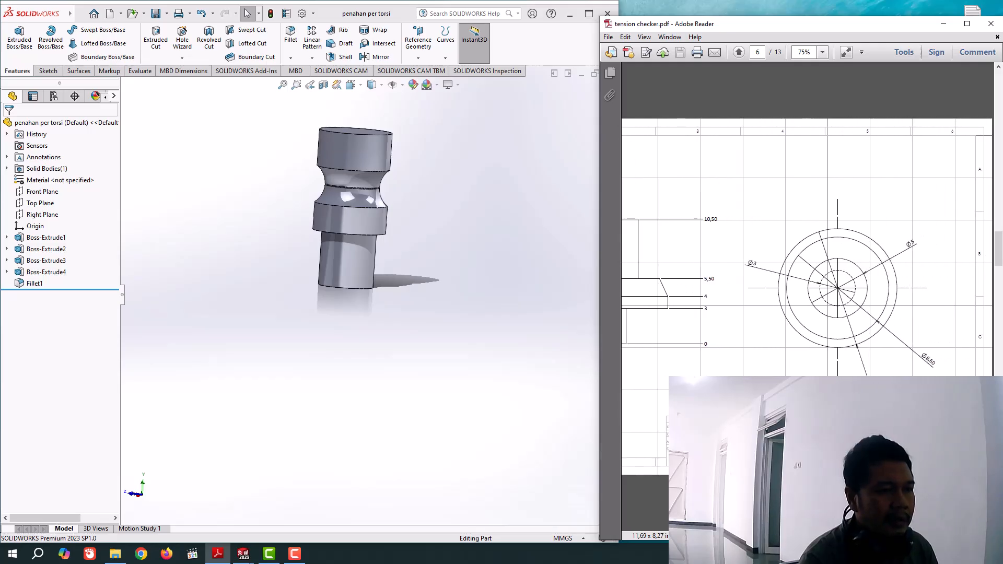
scroll(808, 247, "left", 2)
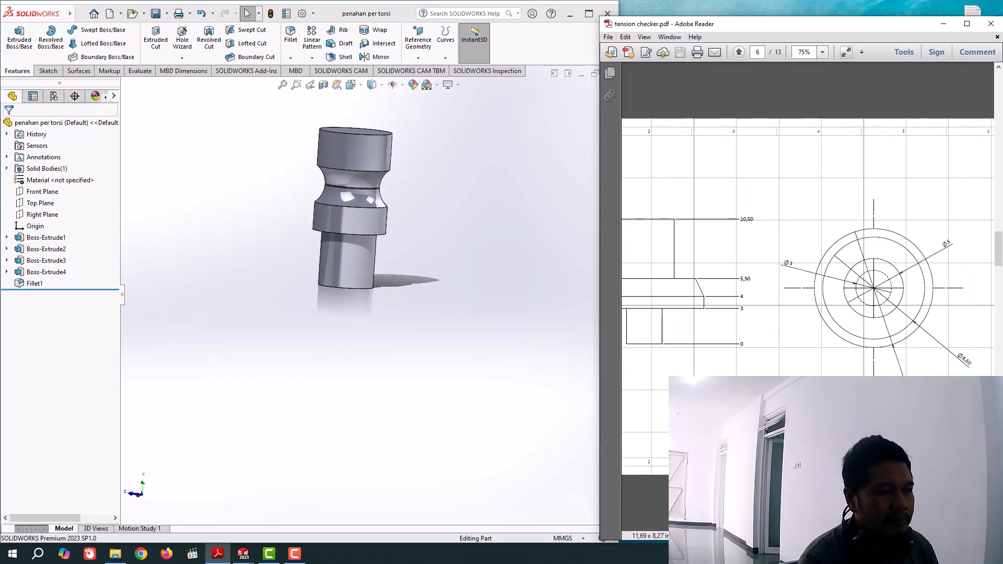
scroll(806, 296, "left", 2)
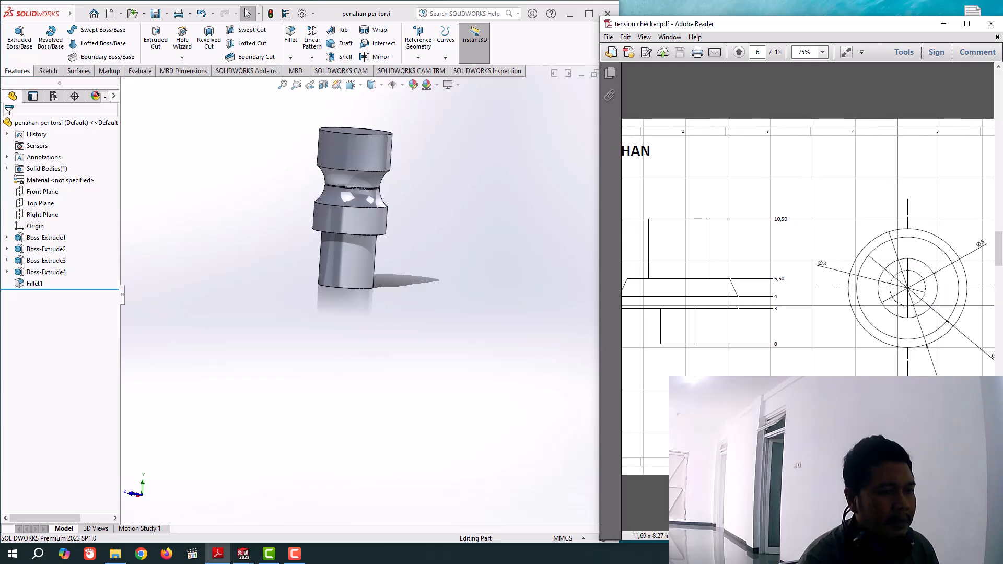
scroll(805, 296, "right", 2)
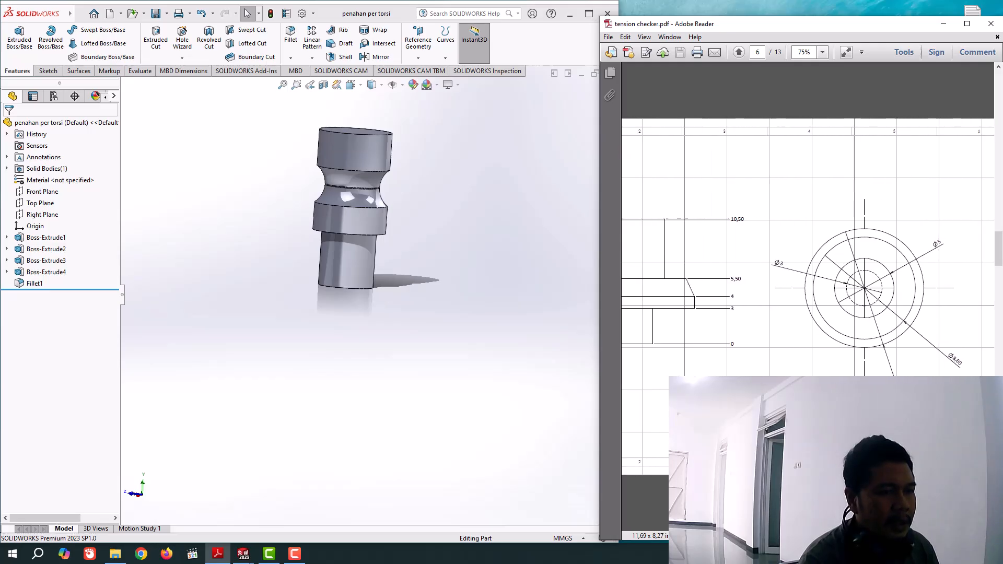
scroll(806, 296, "right", 1)
scroll(805, 296, "left", 6)
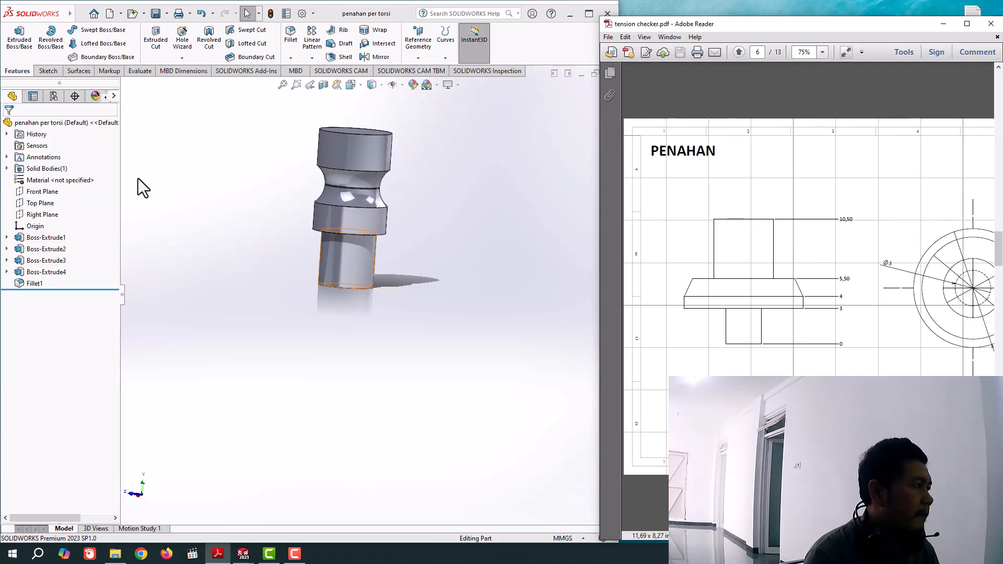
Step: Create a new part document in SOLIDWORKS for the PENAHAN component
left_click(143, 15)
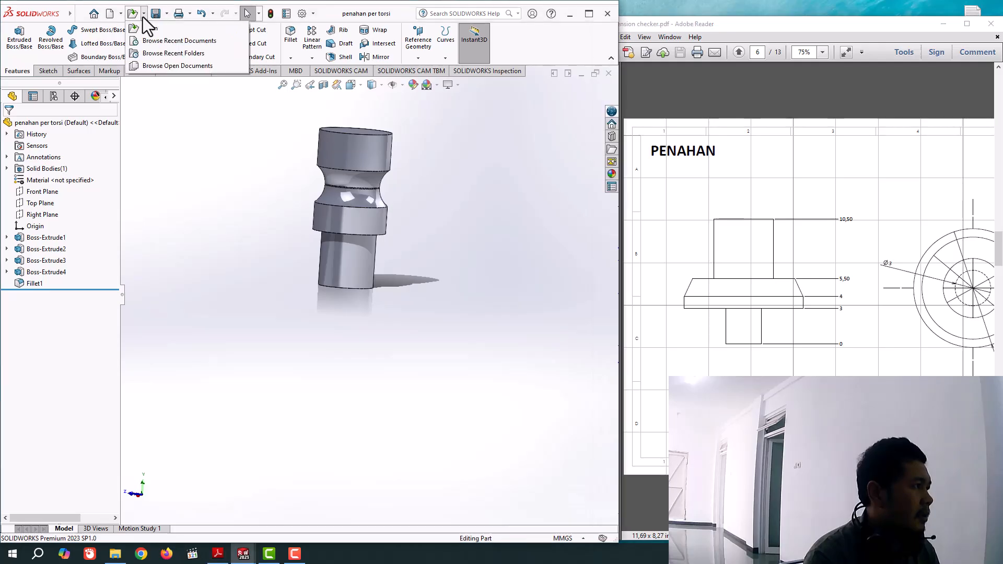
left_click(109, 18)
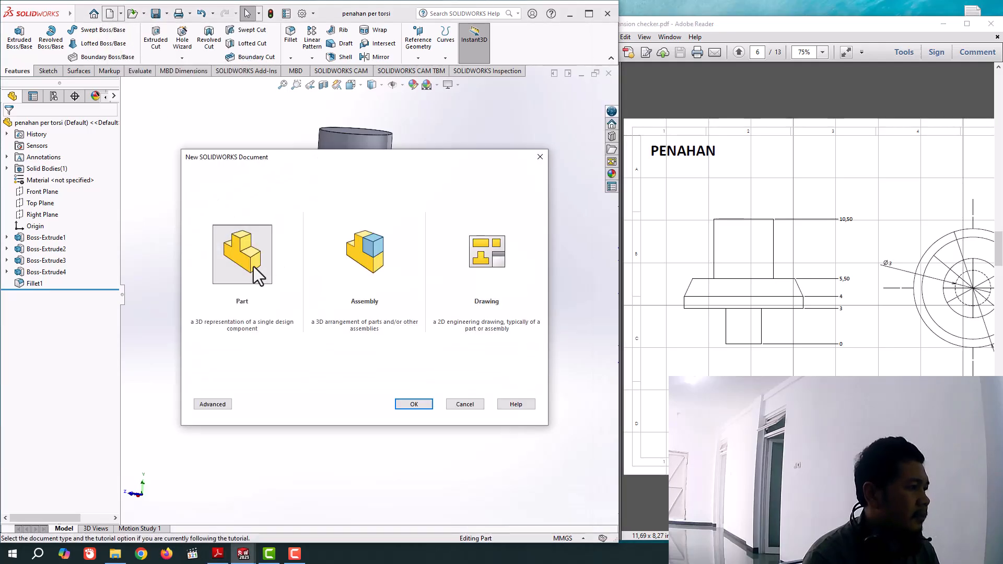
left_click(418, 408)
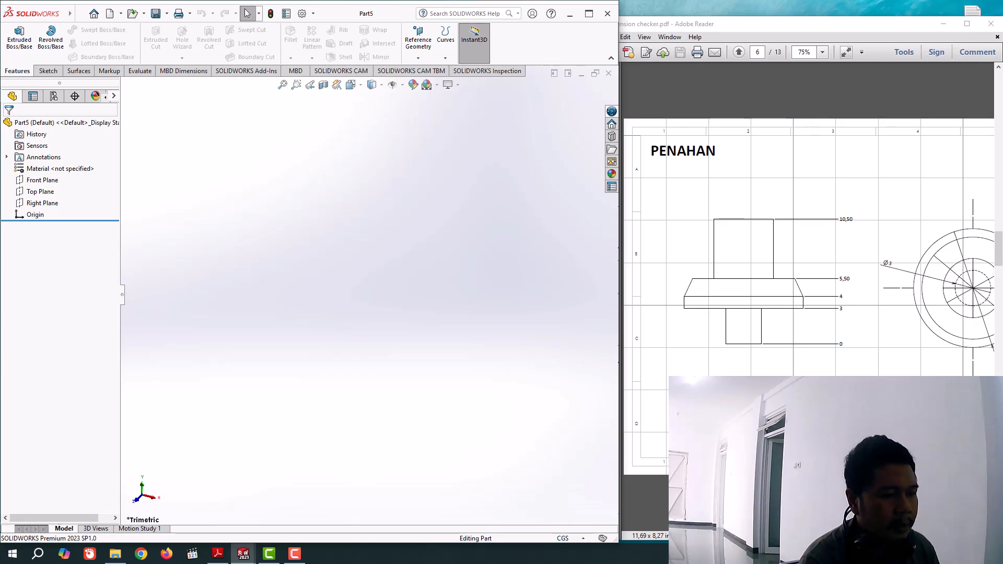
Step: Enlarge page 6 of tension checker.pdf in Adobe Reader to 100% and examine the diameters in the PENAHAN circular view
left_click_drag(815, 536, 847, 536)
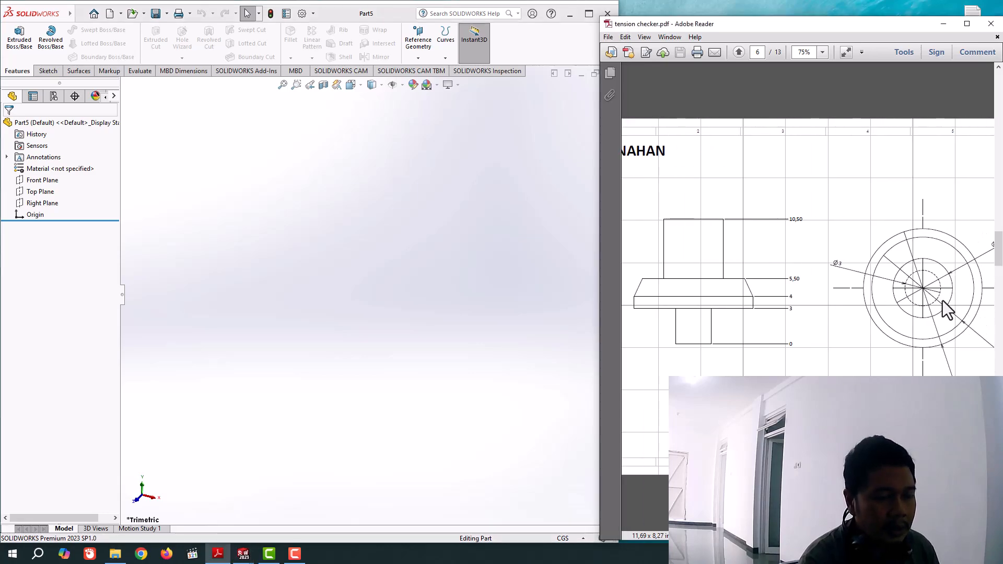
left_click_drag(841, 536, 894, 536)
scroll(887, 313, "down", 2)
scroll(877, 329, "up", 2)
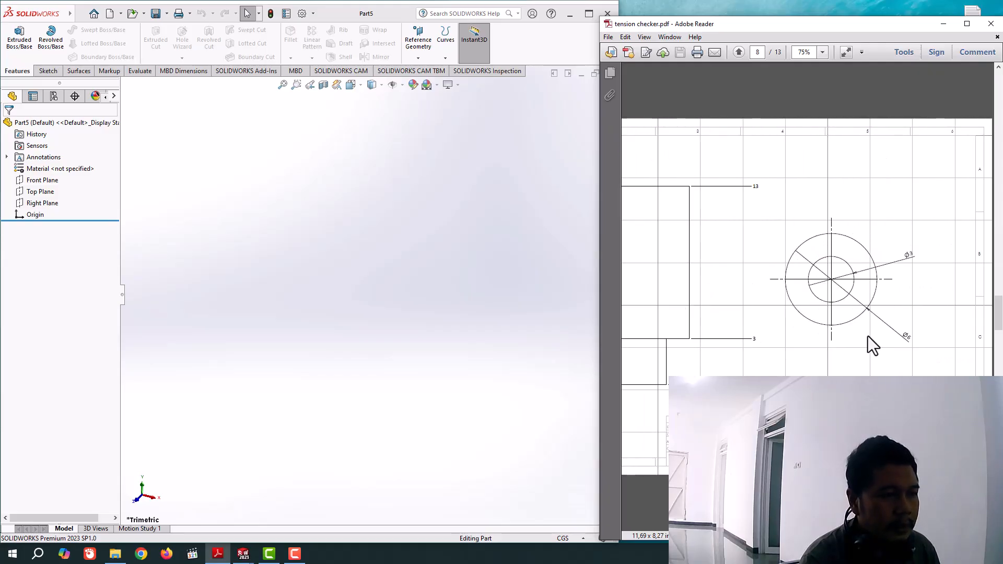
scroll(862, 342, "down", 2)
scroll(856, 344, "up", 2)
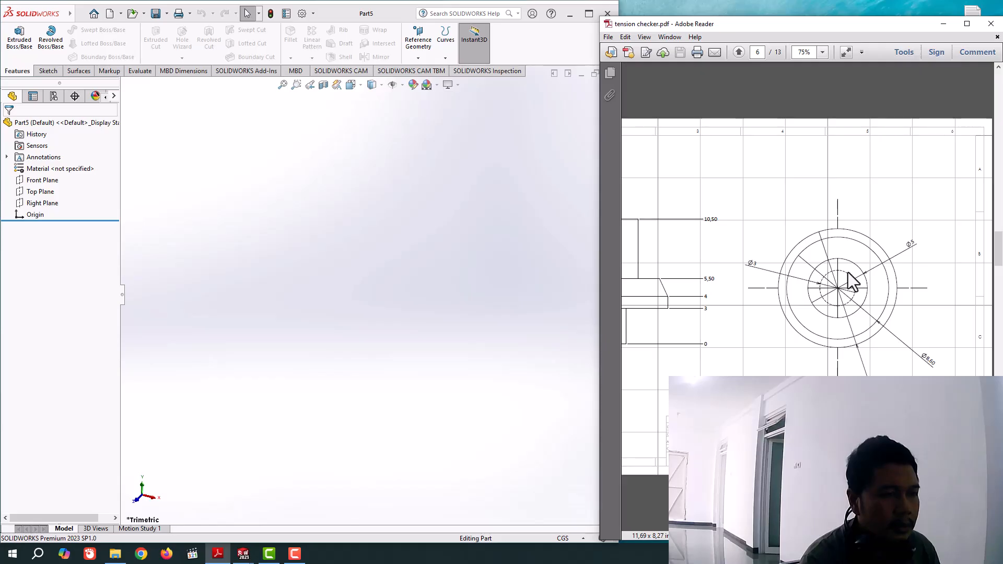
left_click(821, 53)
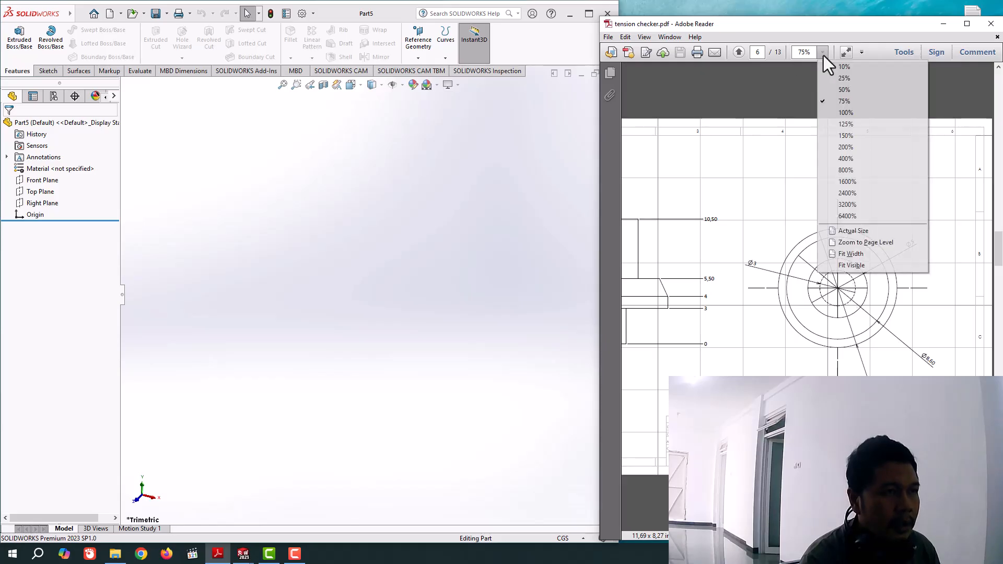
left_click(839, 125)
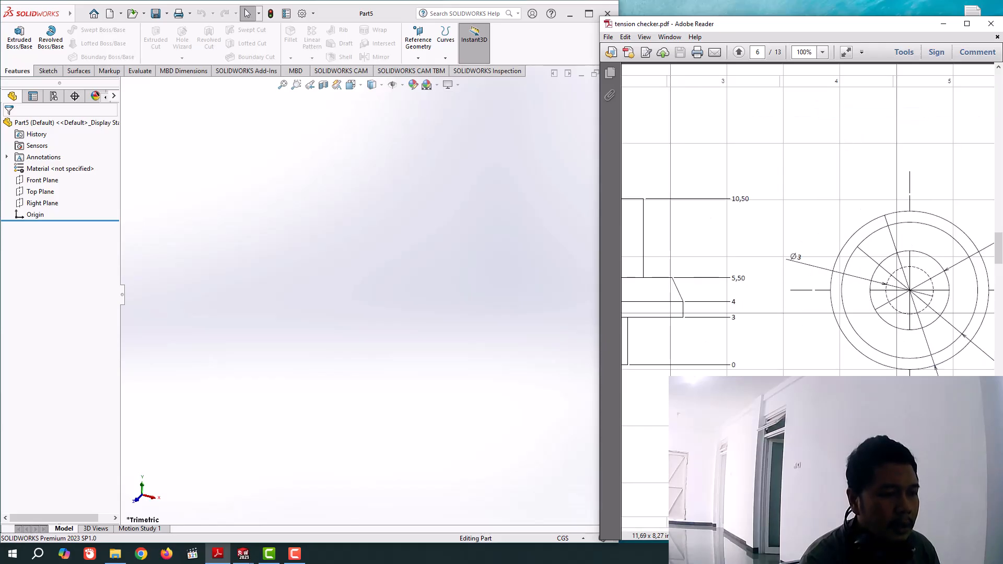
left_click_drag(851, 536, 906, 536)
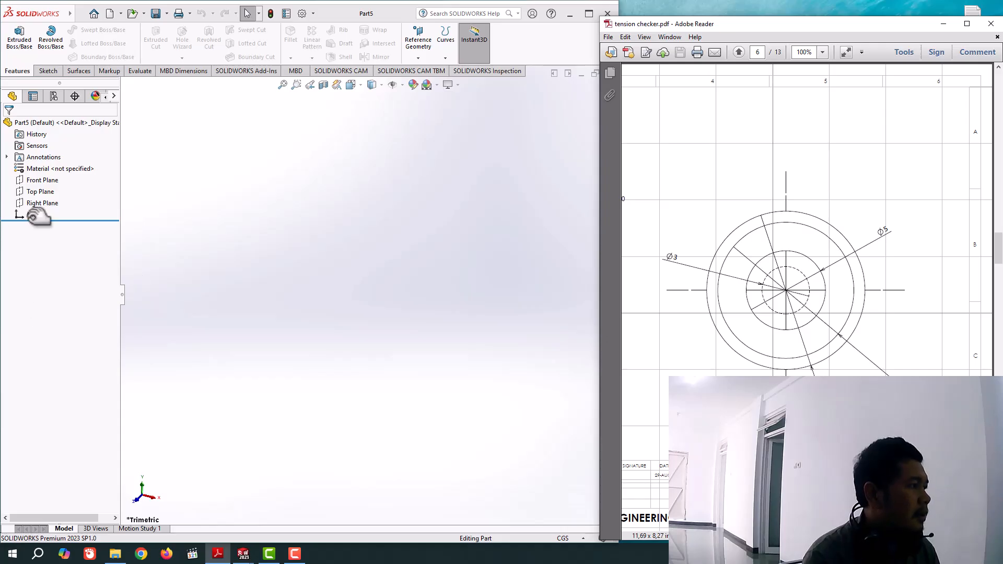
Step: Switch to SOLIDWORKS, set the new part's units to MMGS (millimeter, gram, second) and open a sketch on the Top Plane
left_click(555, 534)
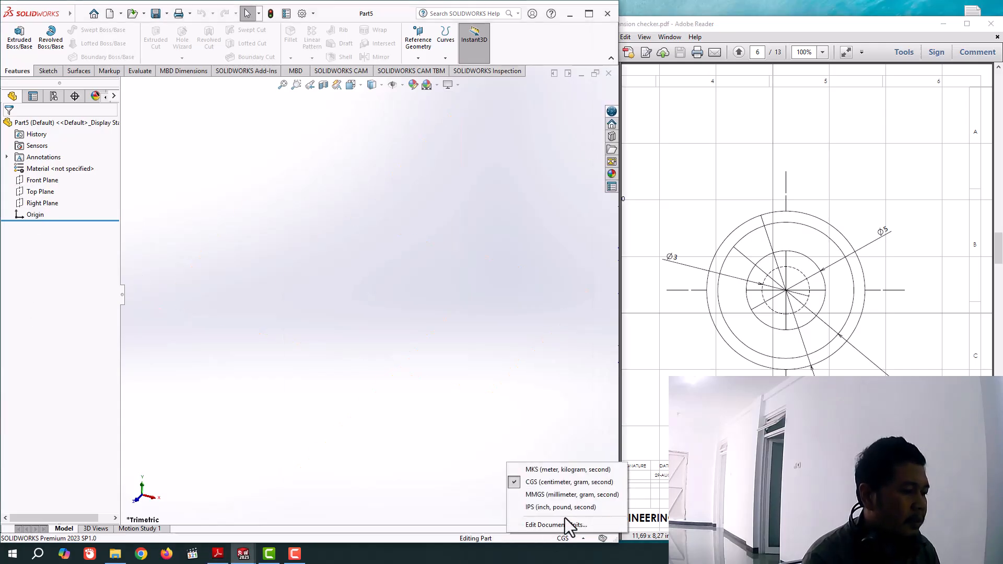
left_click(569, 490)
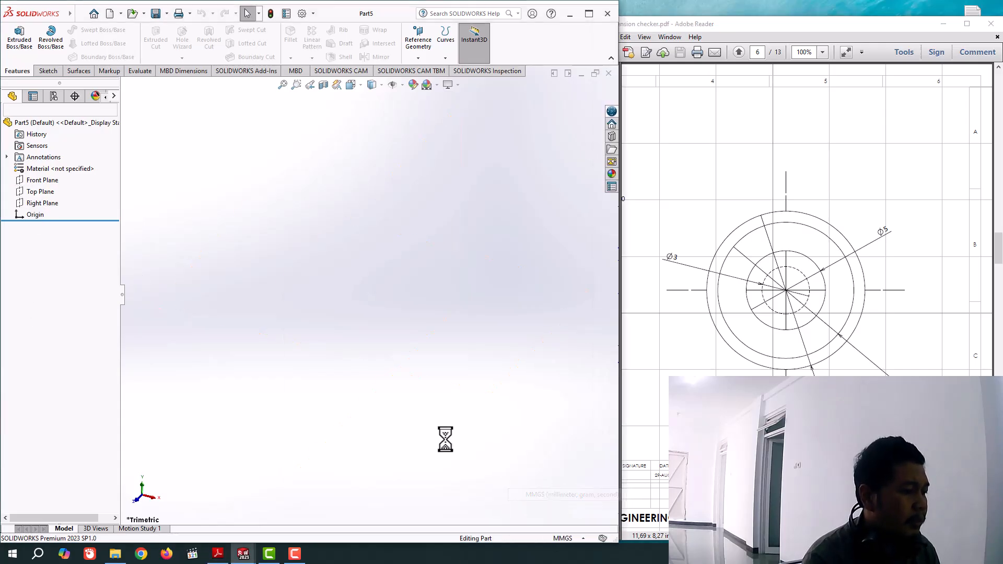
left_click(25, 189)
left_click(33, 175)
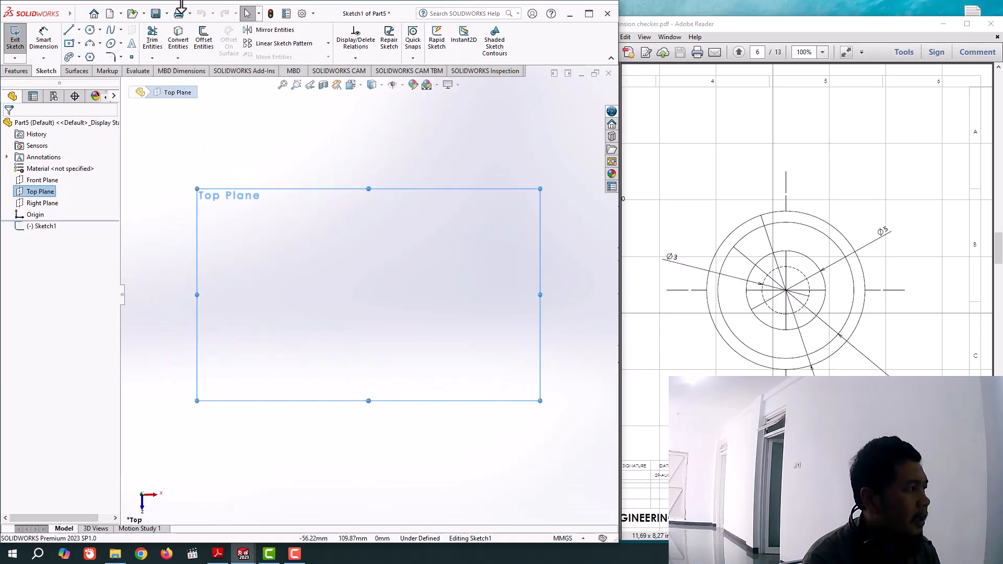
left_click(89, 30)
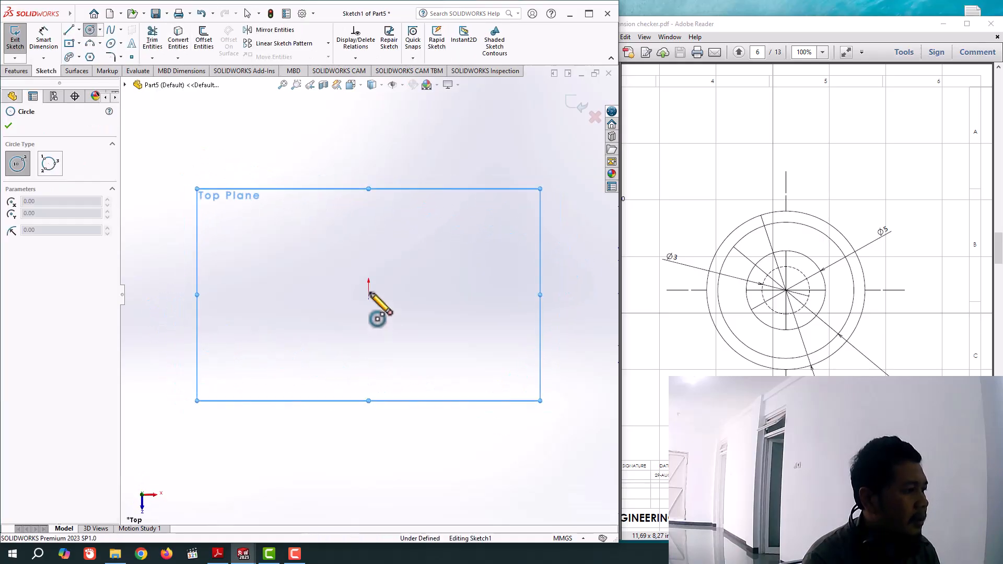
left_click(369, 291)
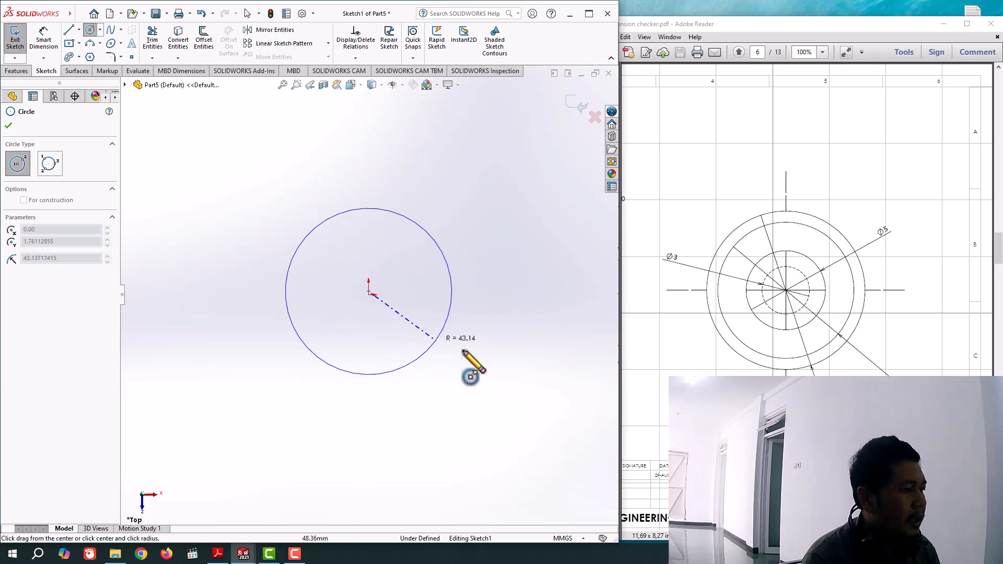
key("Escape")
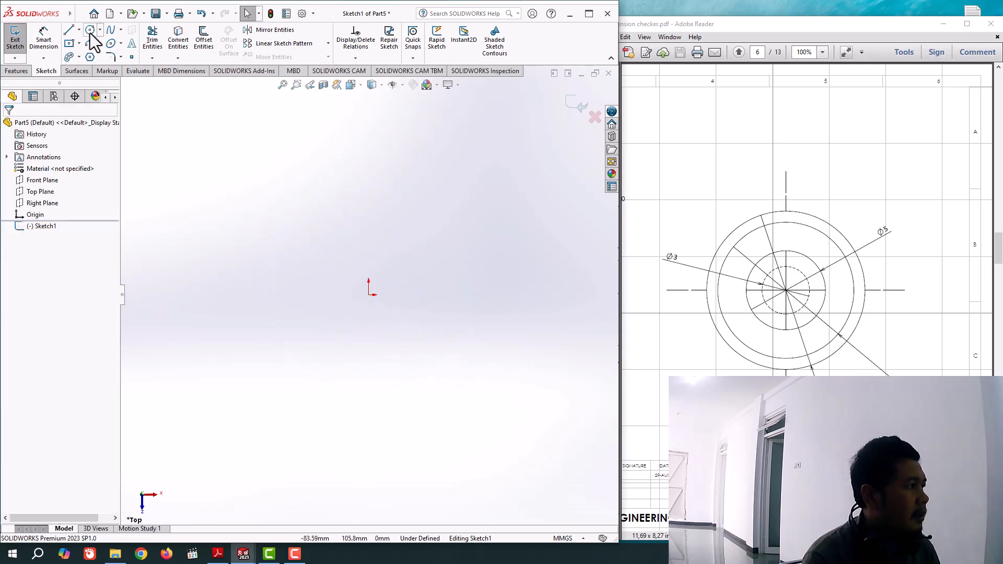
Step: Sketch a circle centred on the origin and dimension its diameter to 3 mm
left_click(89, 29)
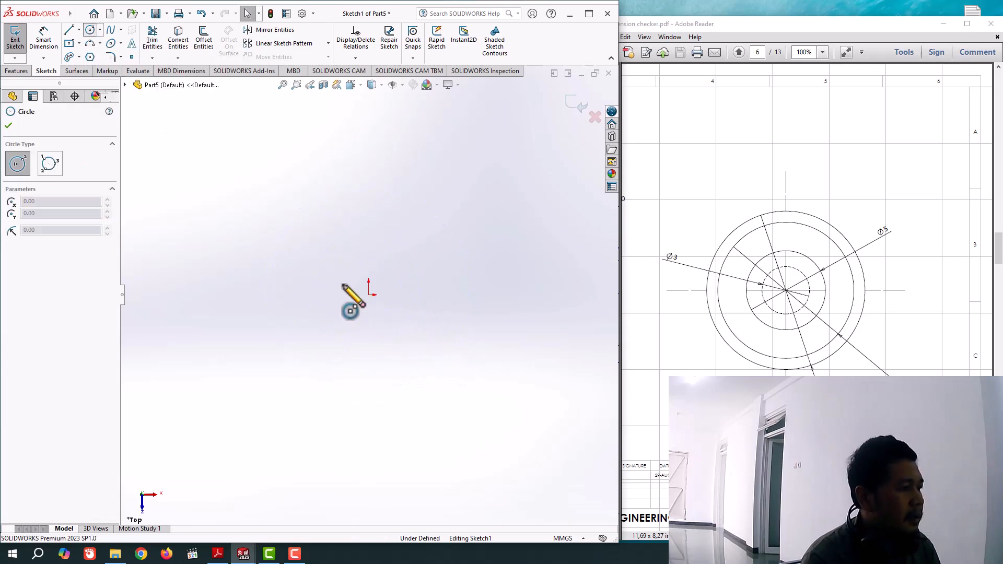
left_click(368, 295)
left_click(423, 350)
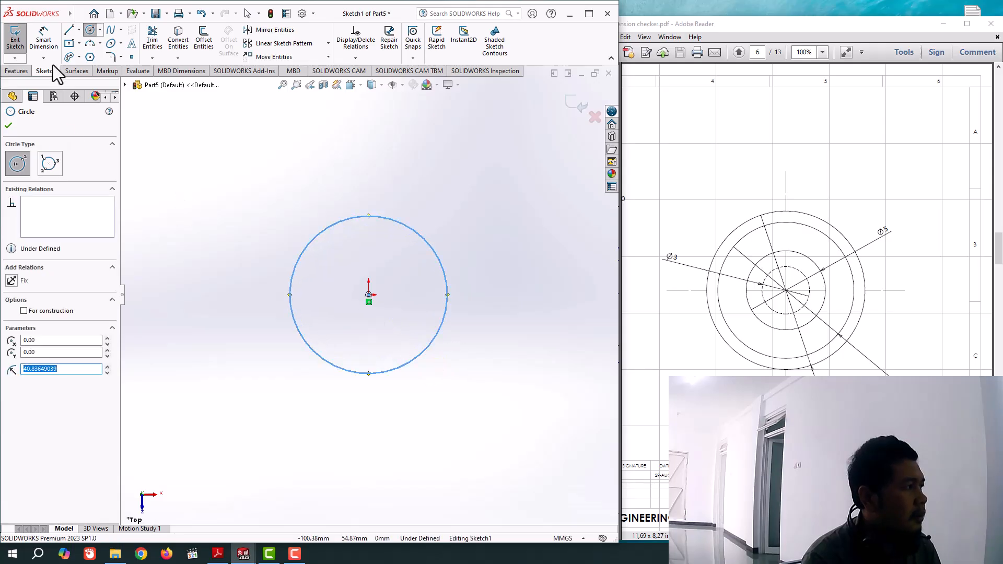
left_click(43, 39)
left_click(411, 235)
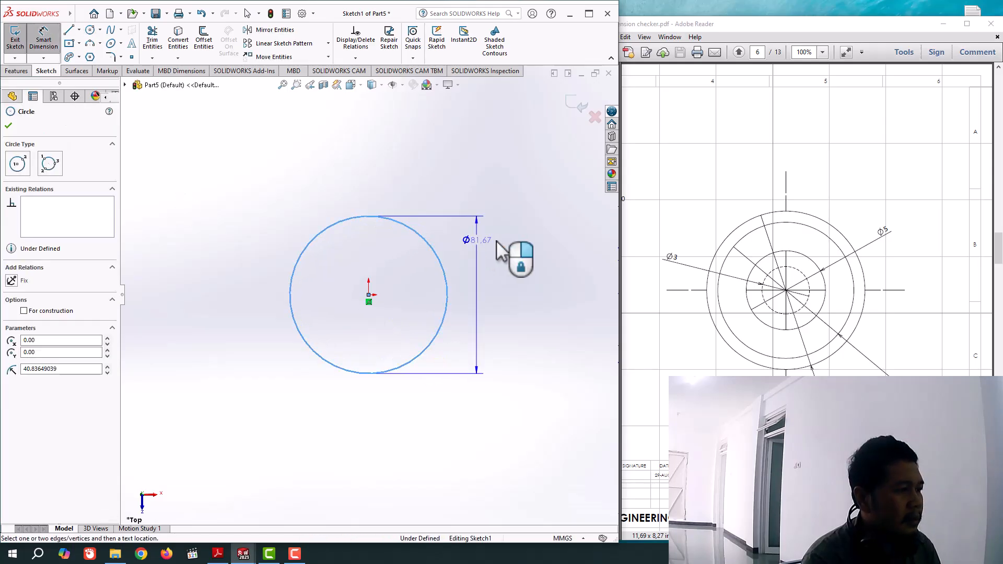
left_click(504, 243)
type("3")
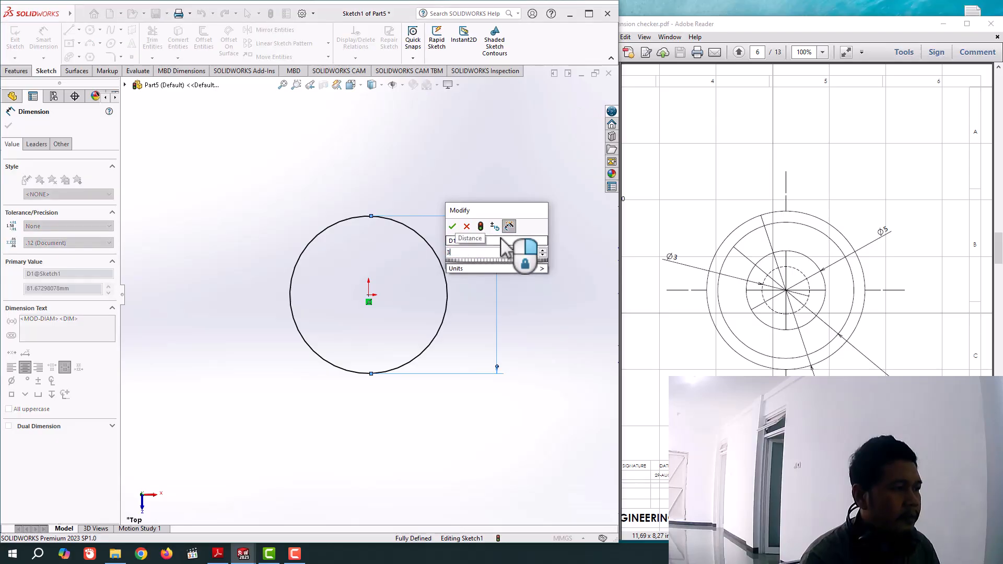
key("Return")
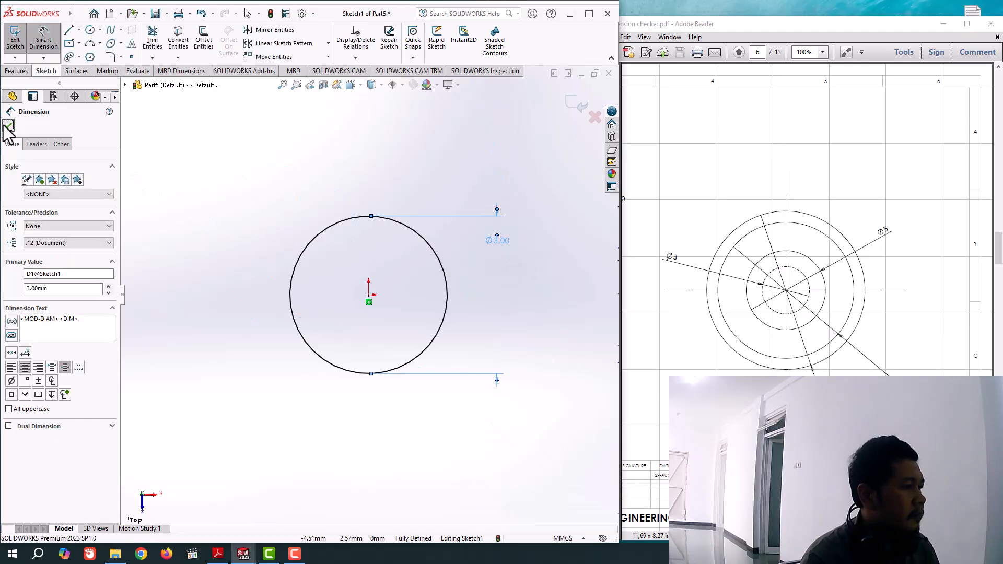
left_click(8, 127)
Step: Extrude the 3 mm circle as a blind boss with a depth of 3 mm, checking the height in the PDF drawing
left_click(21, 68)
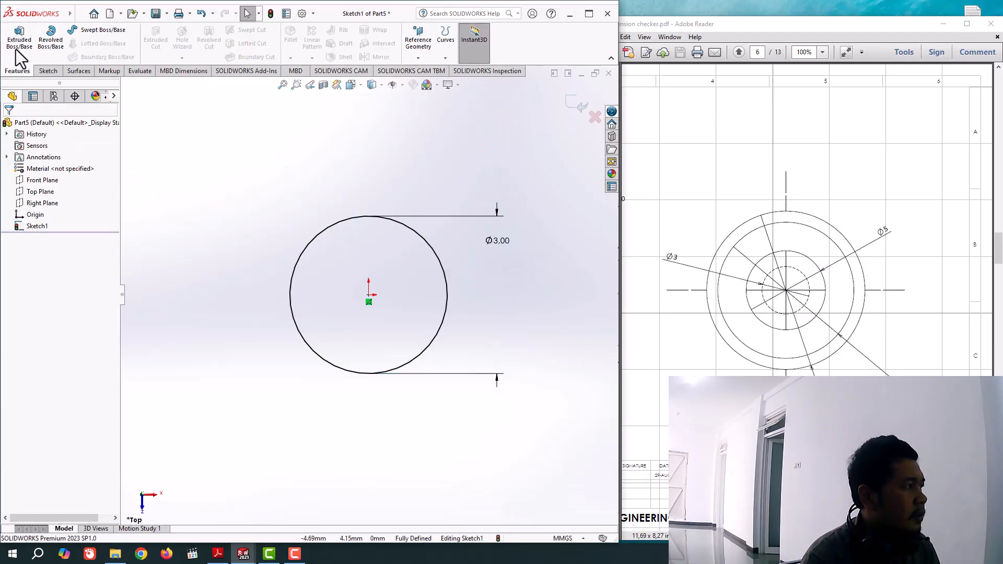
left_click(16, 49)
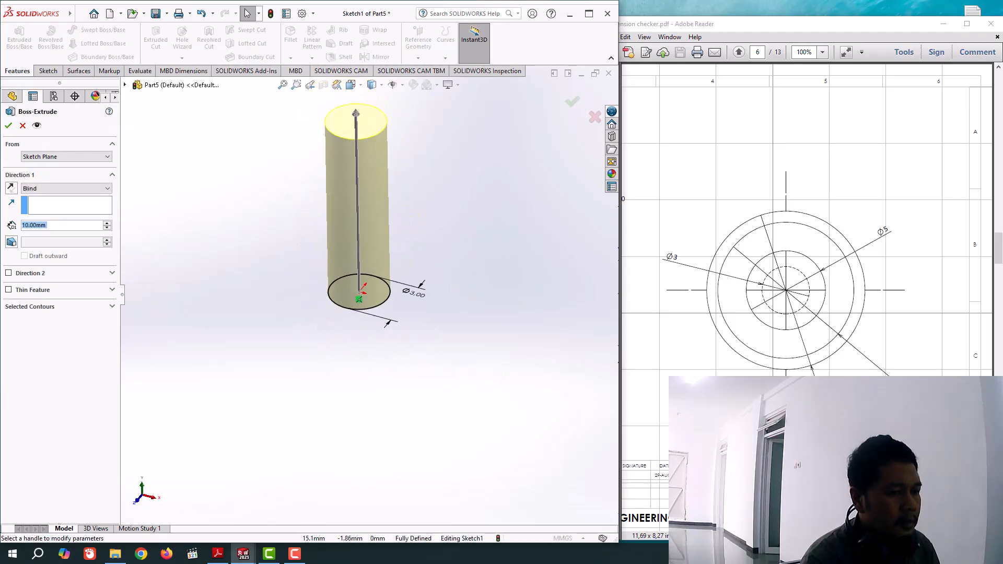
left_click_drag(857, 536, 794, 536)
left_click(682, 536)
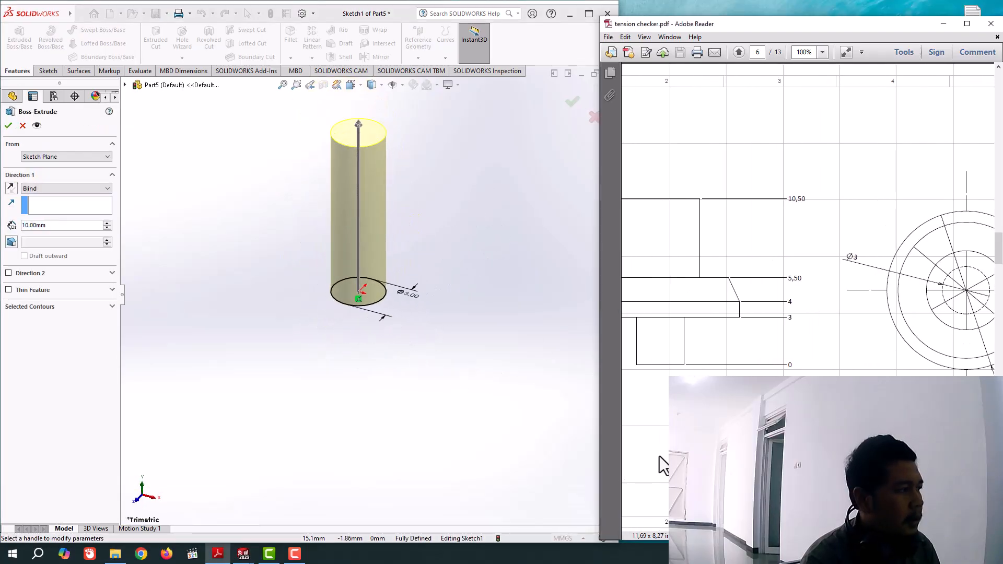
left_click(54, 227)
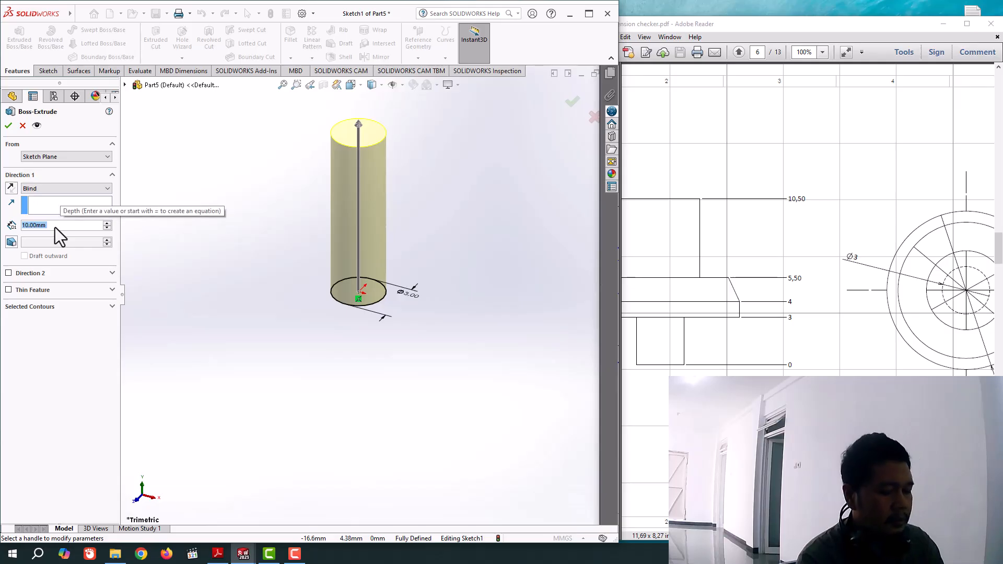
type("3")
key("Return")
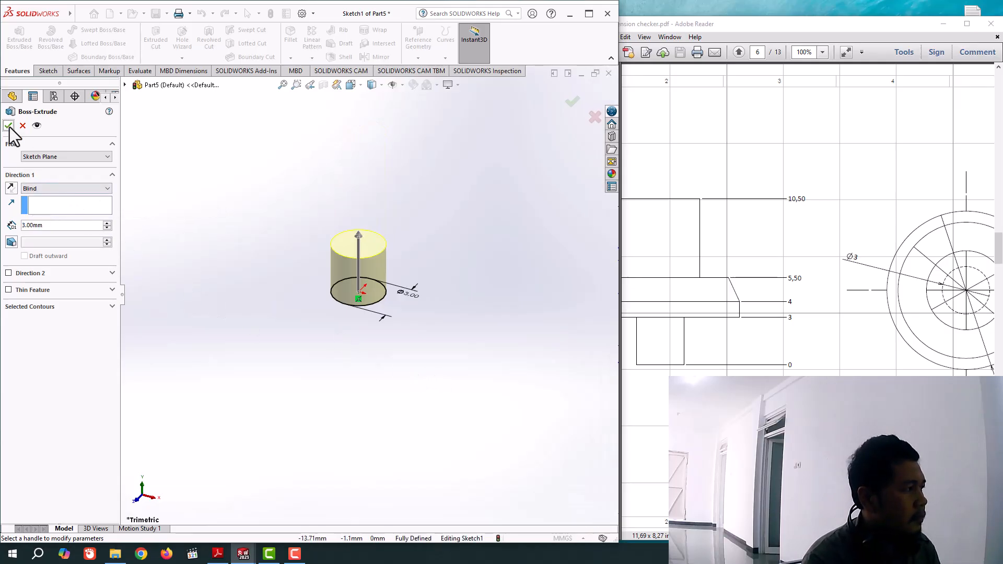
left_click(8, 126)
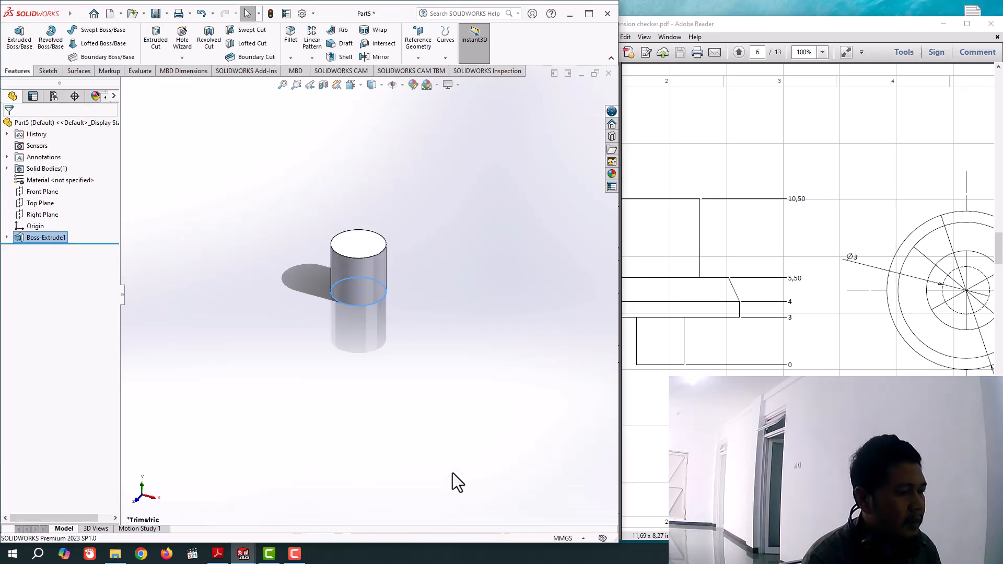
left_click(522, 405)
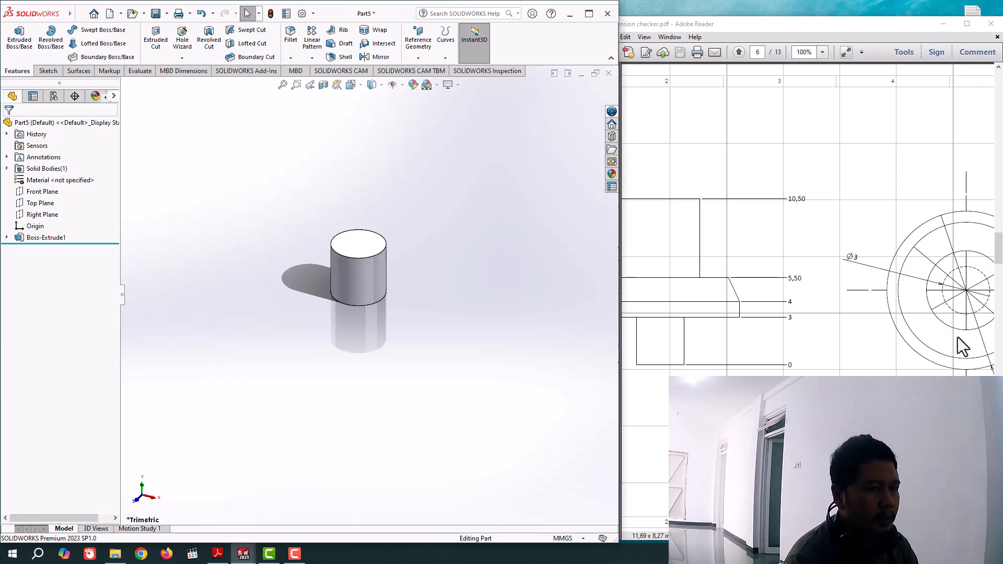
Step: Check the flange in the PDF drawing and sketch a circle about 4.19 mm in diameter, centred on the origin, on the cylinder's top face
left_click_drag(814, 535, 801, 535)
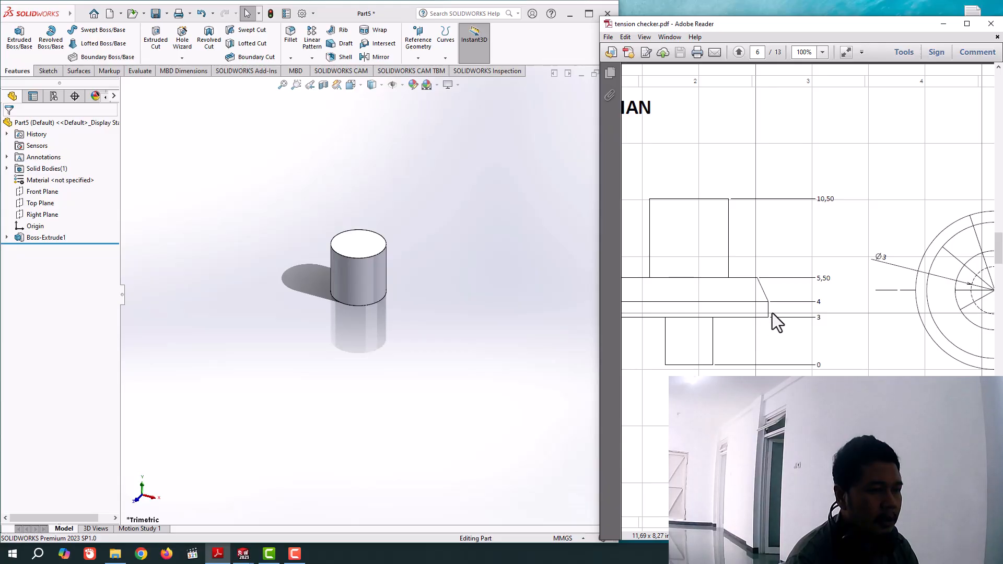
left_click_drag(801, 536, 882, 535)
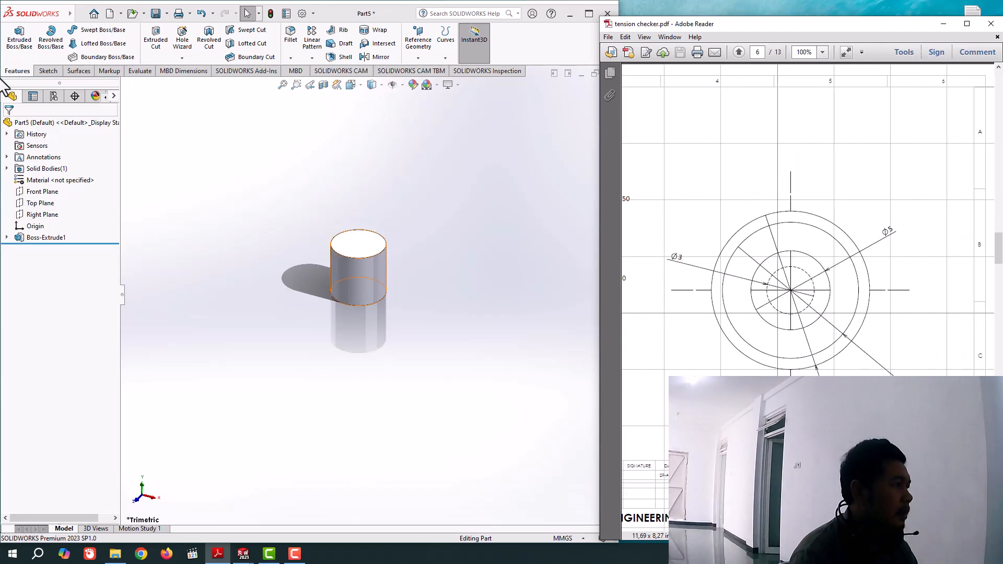
left_click(362, 245)
left_click(366, 252)
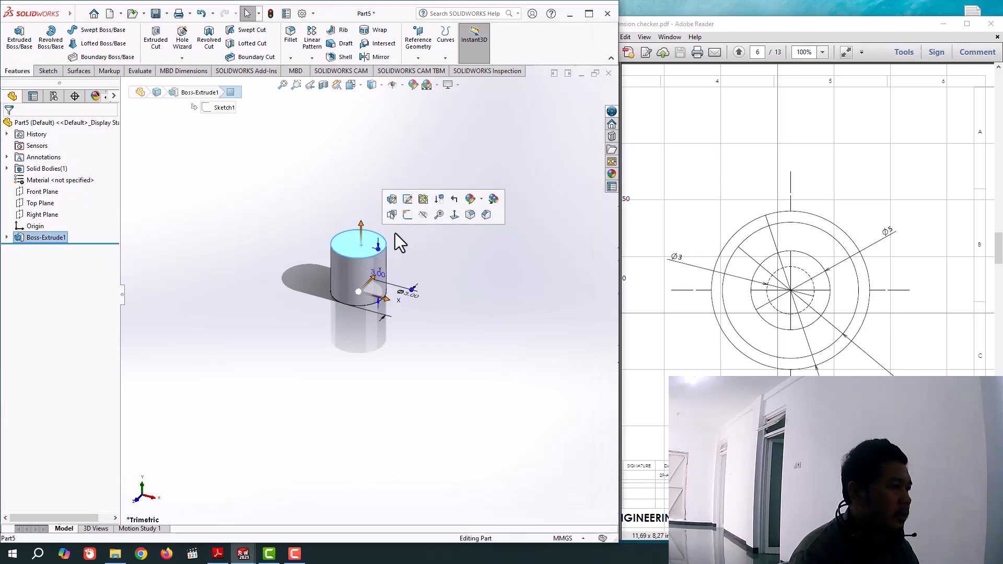
left_click(405, 219)
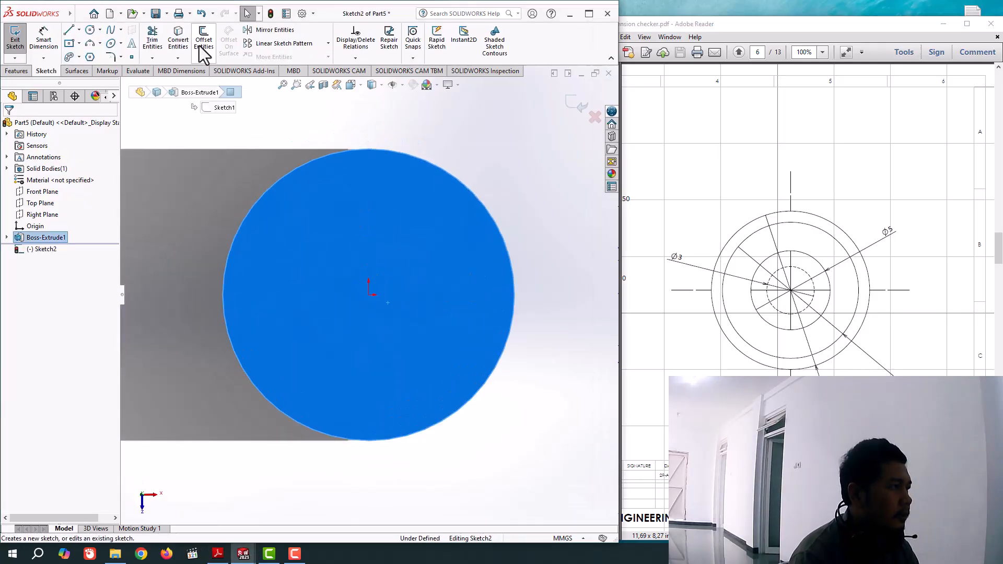
left_click(90, 30)
left_click(368, 294)
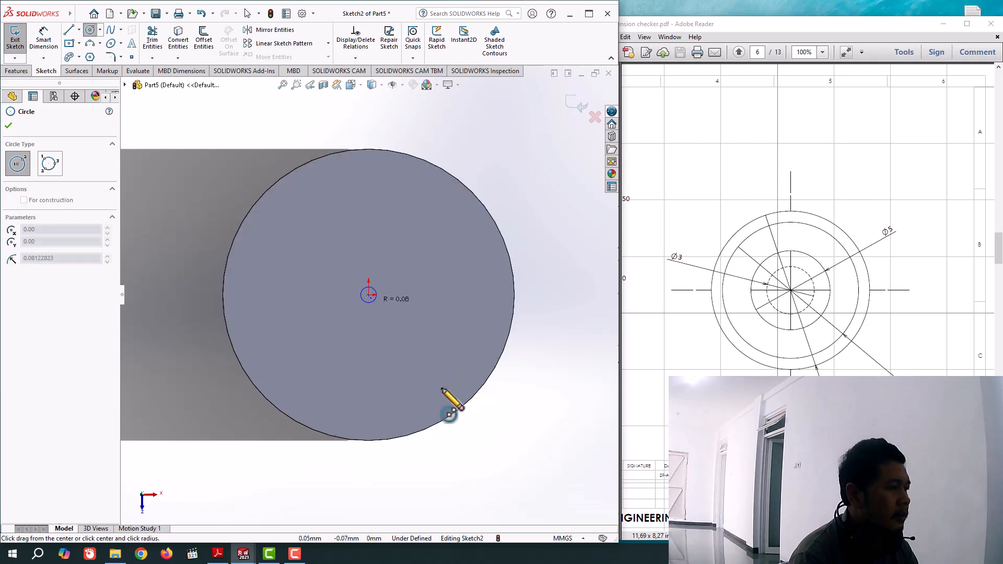
left_click(526, 424)
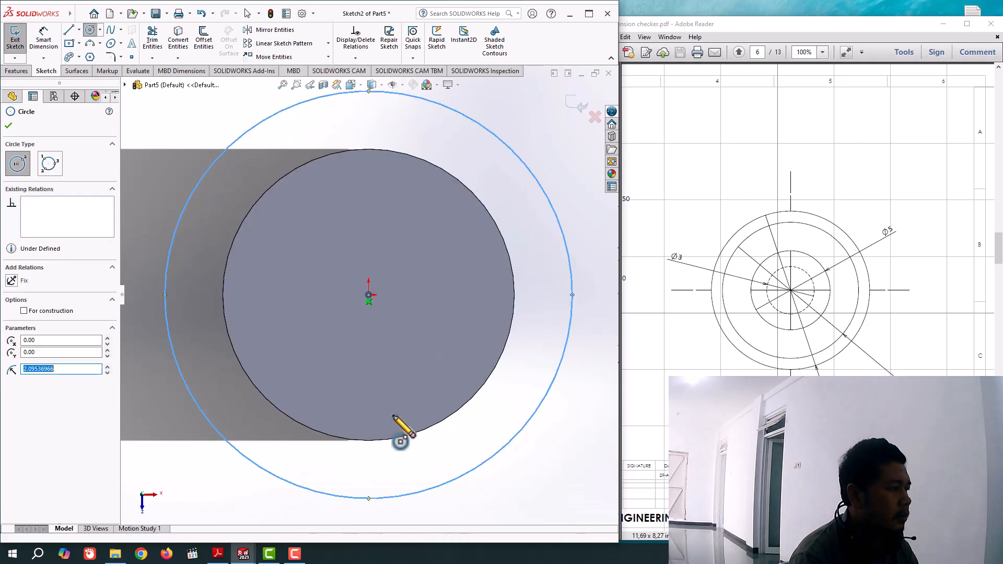
Step: Dimension the diameter of the circle on the cylinder's top face to 10 mm
left_click(52, 42)
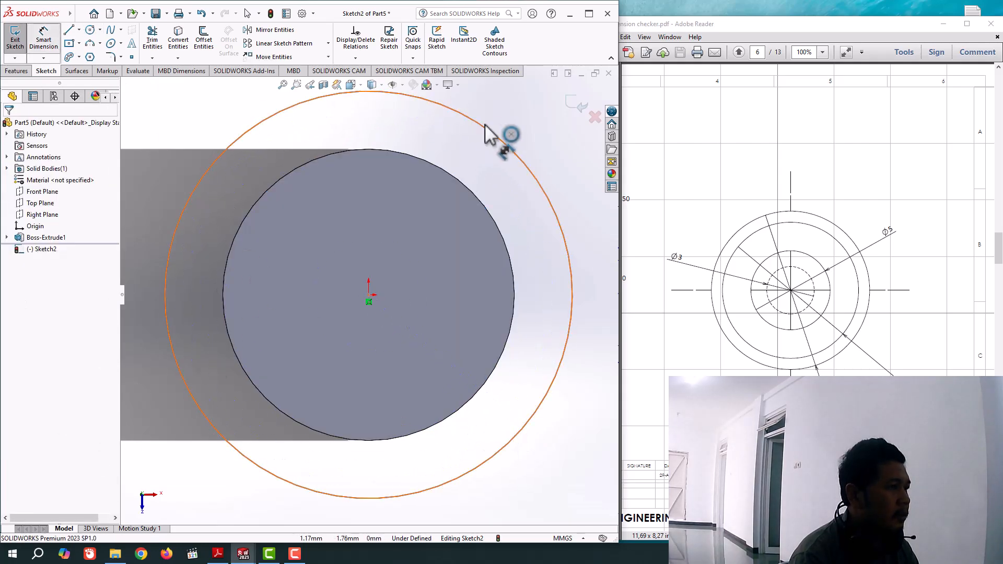
left_click(510, 145)
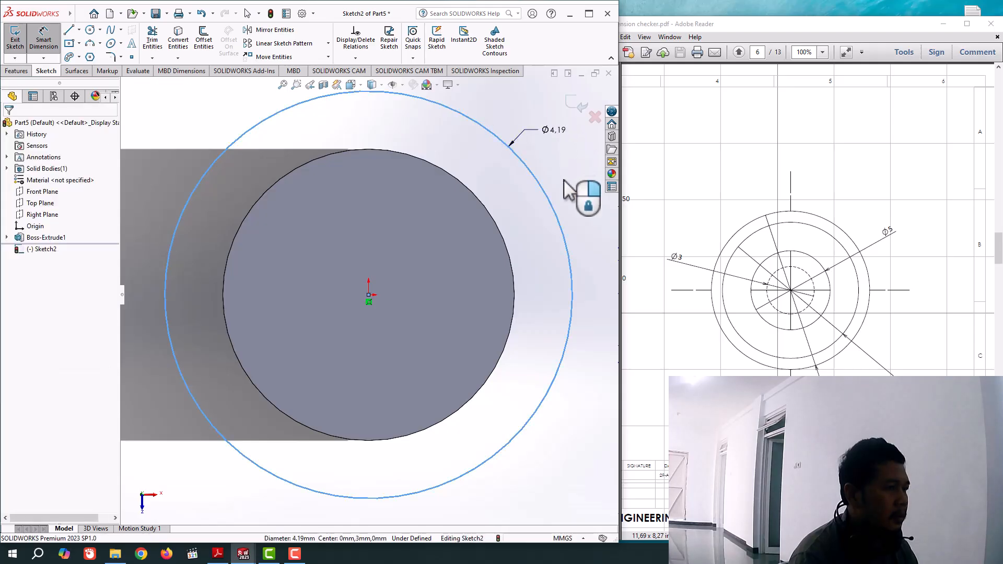
left_click(554, 132)
type("10")
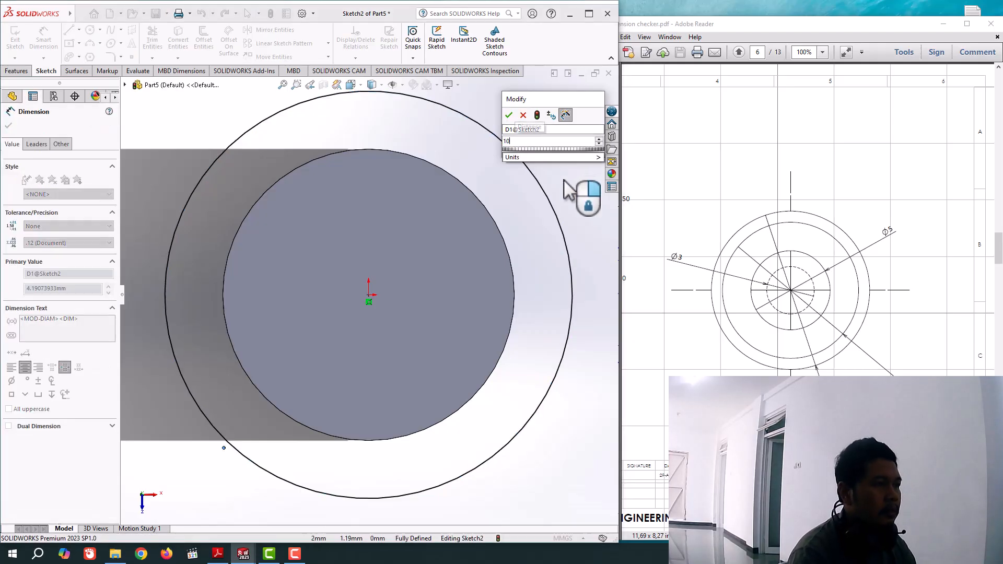
key("Return")
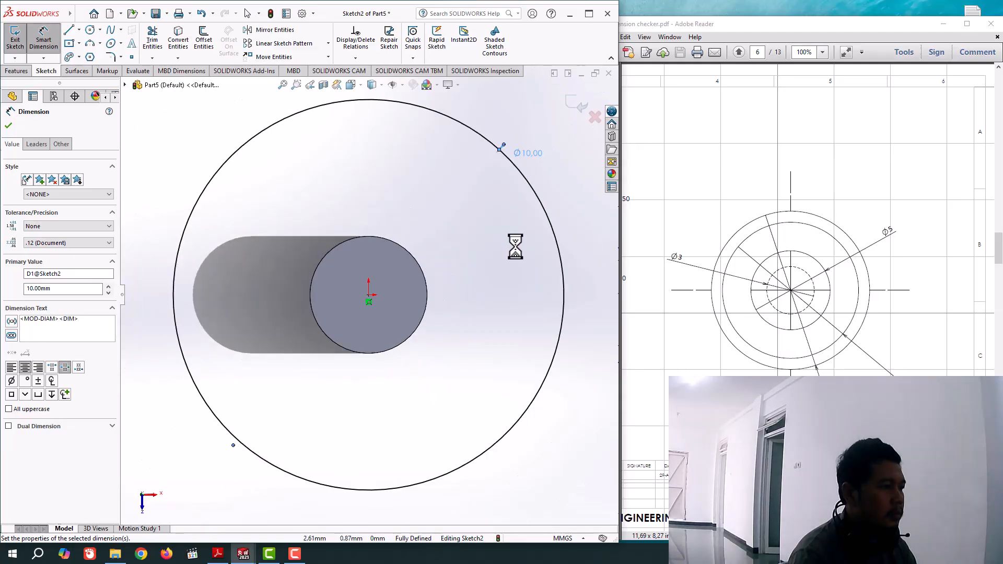
left_click(9, 127)
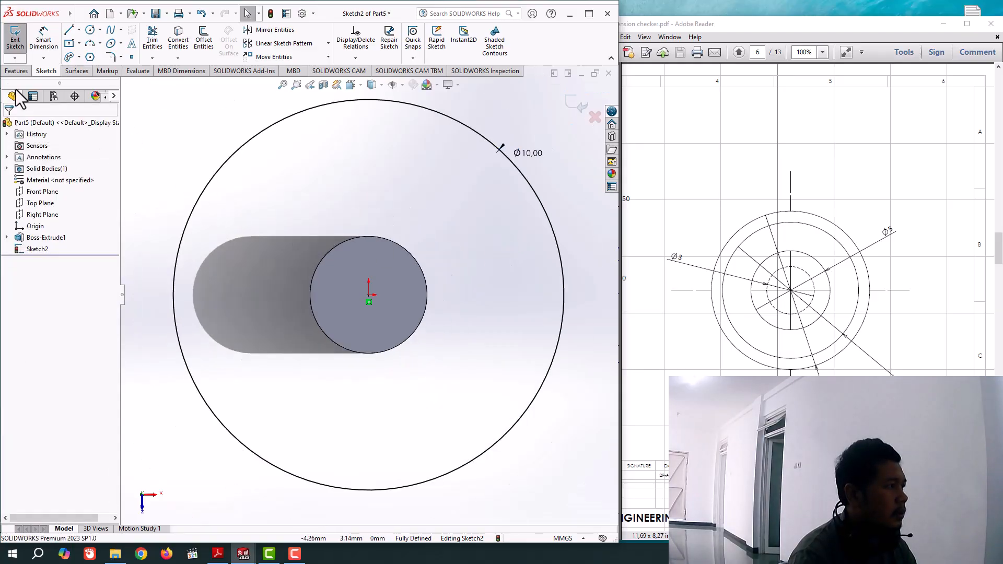
Step: Extrude the 10 mm circle as a blind boss with a depth of 1 mm, checking the heights in the PDF drawing
left_click(16, 70)
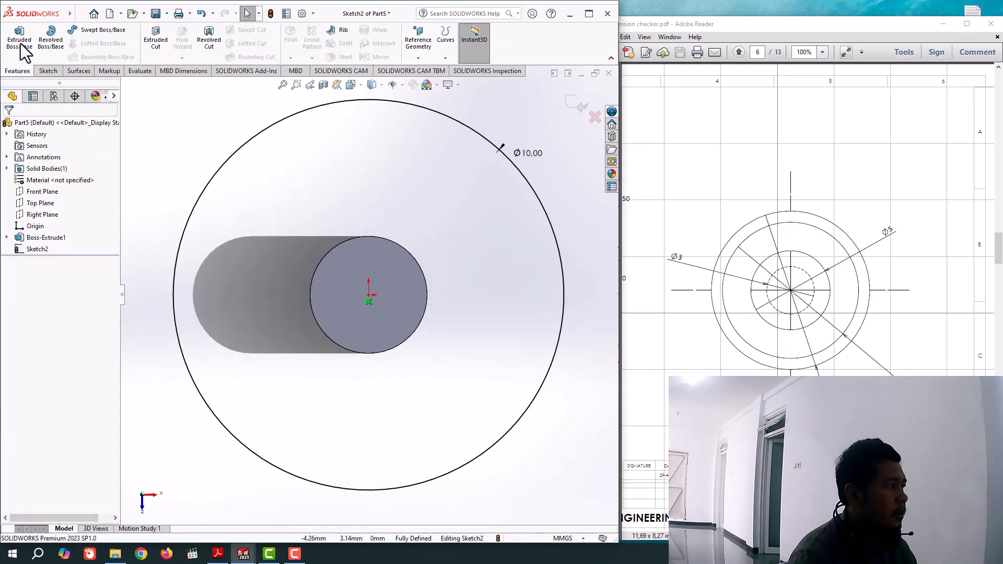
left_click(20, 43)
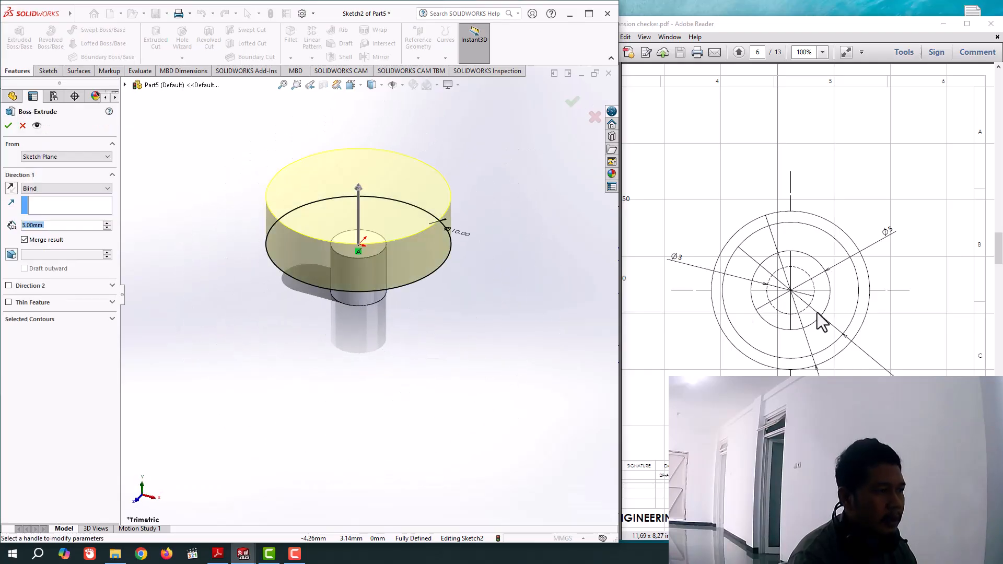
left_click_drag(904, 535, 818, 536)
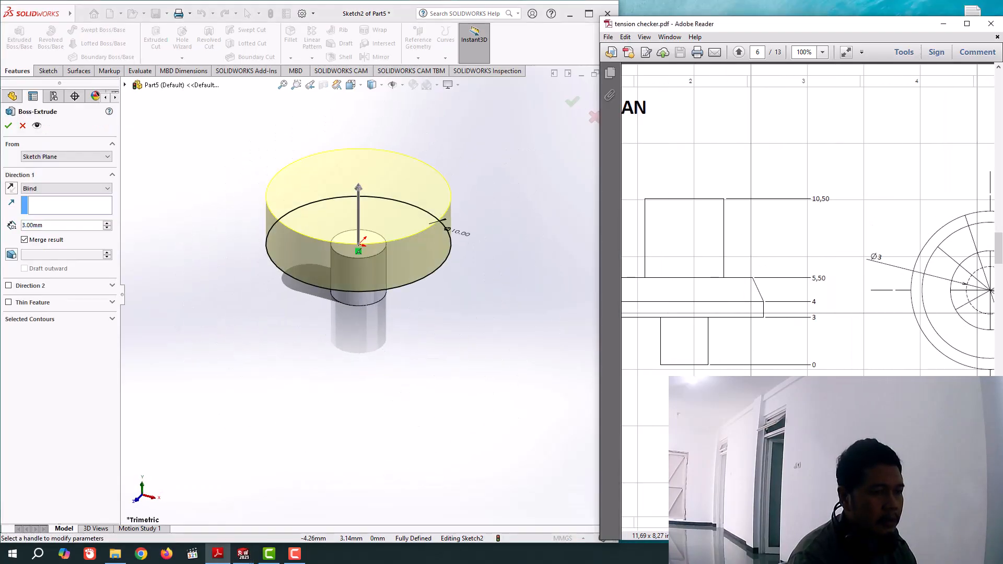
left_click(52, 226)
type("1")
key("Return")
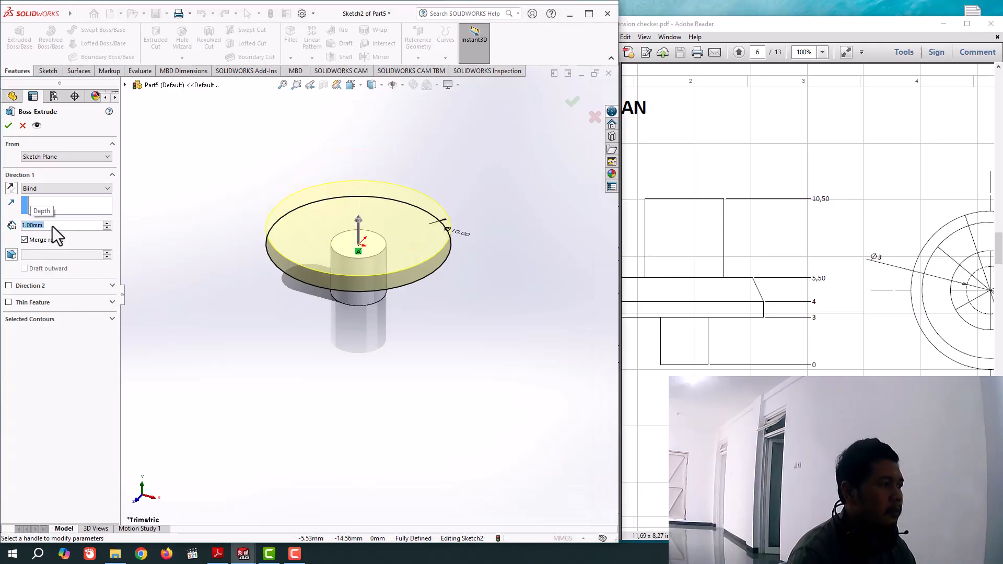
left_click(9, 125)
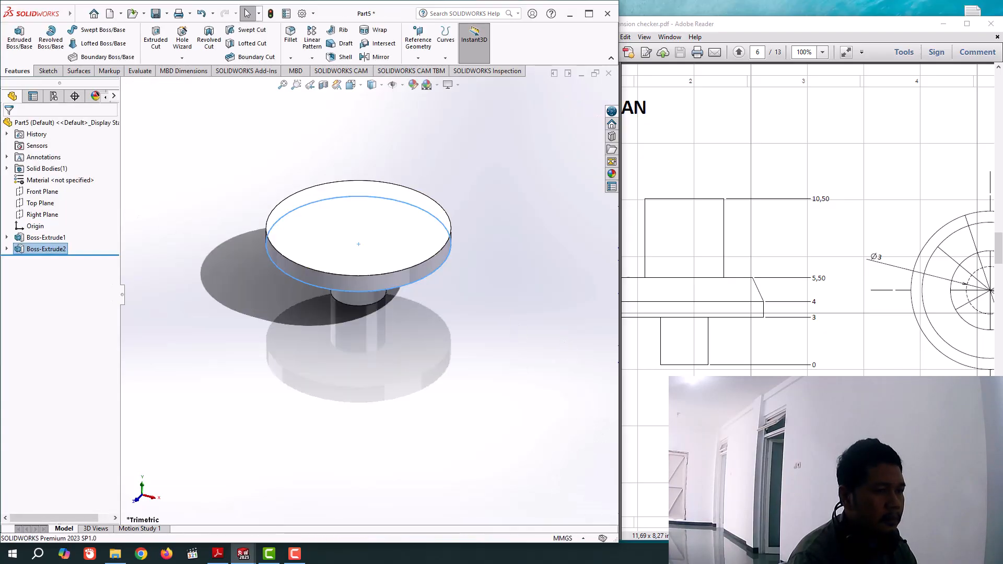
Step: Check the side view in the PDF drawing, start a sketch on the flange's top face and convert the face's circular edge
mouse_move(784, 535)
left_mouse_down()
mouse_move(775, 535)
mouse_move(786, 535)
left_mouse_up()
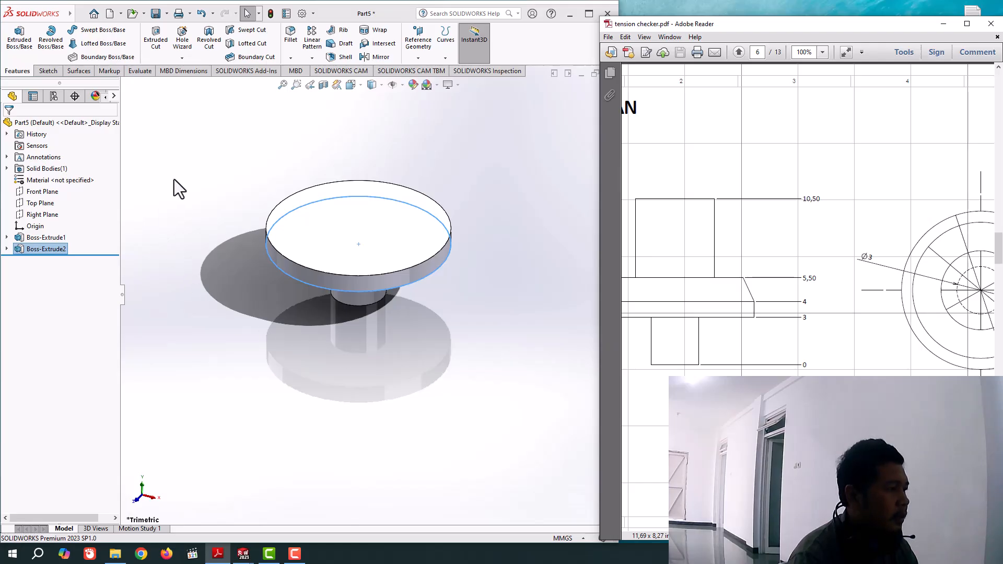
left_click(204, 303)
left_click(391, 228)
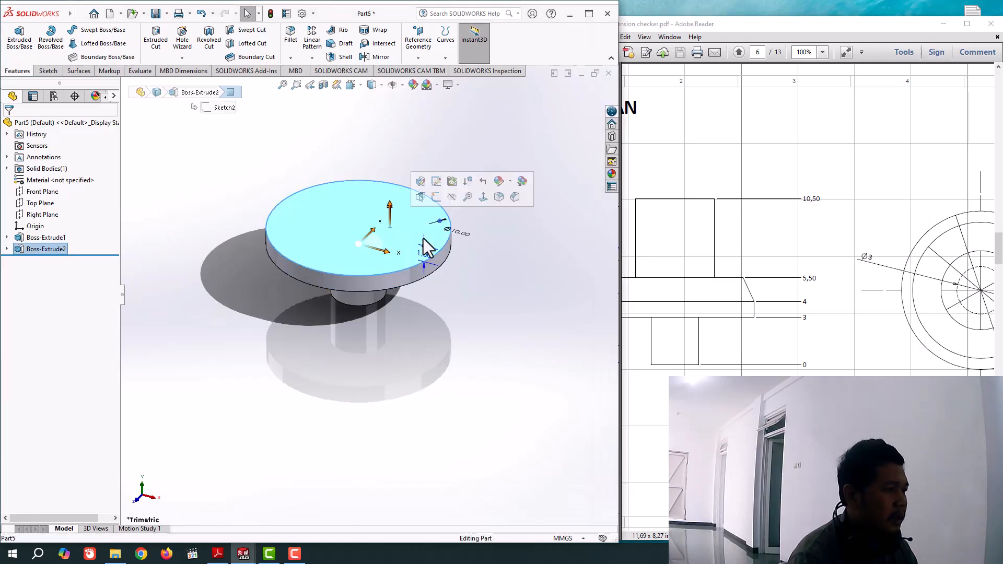
left_click(438, 198)
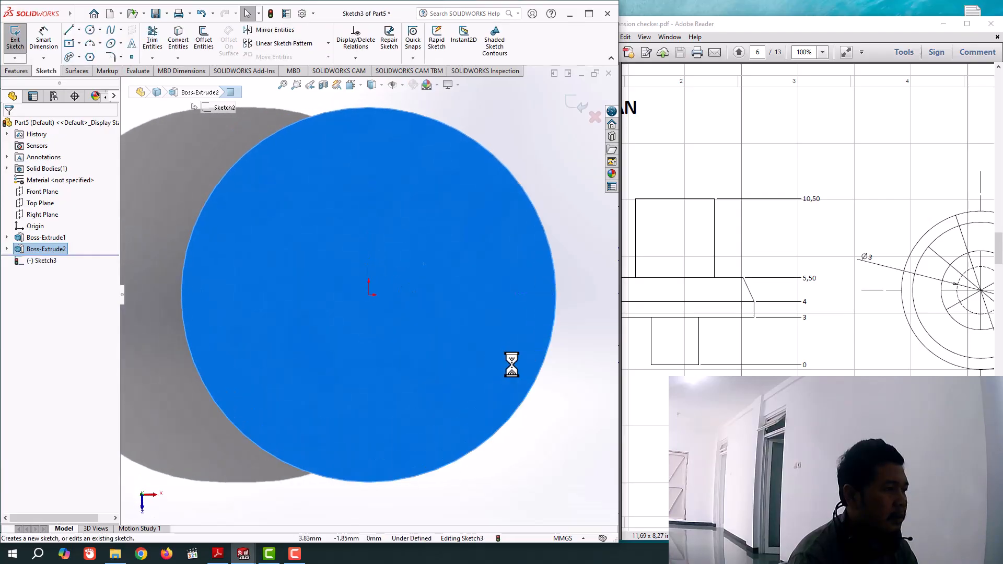
left_click(180, 46)
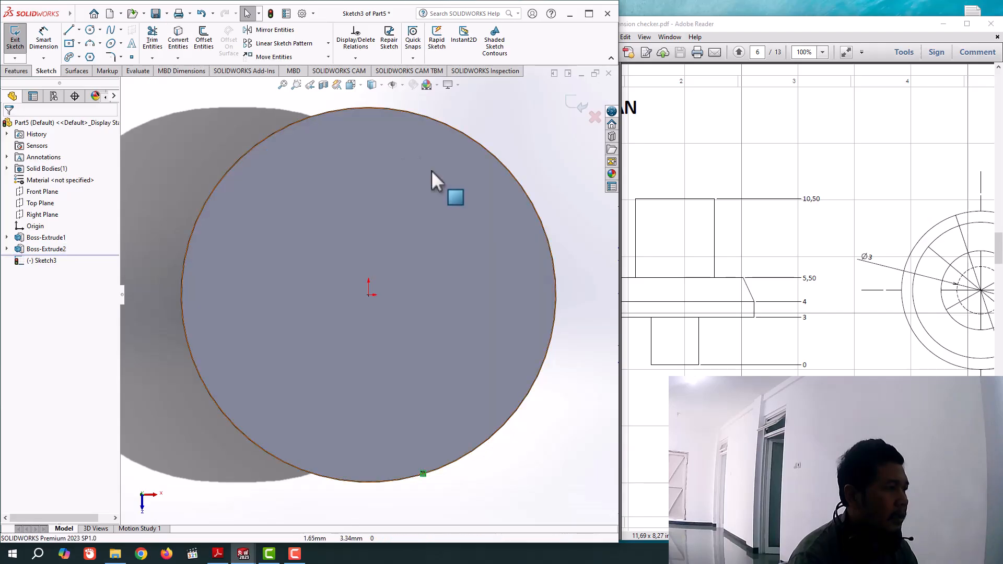
Step: Extrude the converted circle as a blind boss 1.5 mm deep with an 18-degree inward draft
left_click(16, 72)
left_click(21, 46)
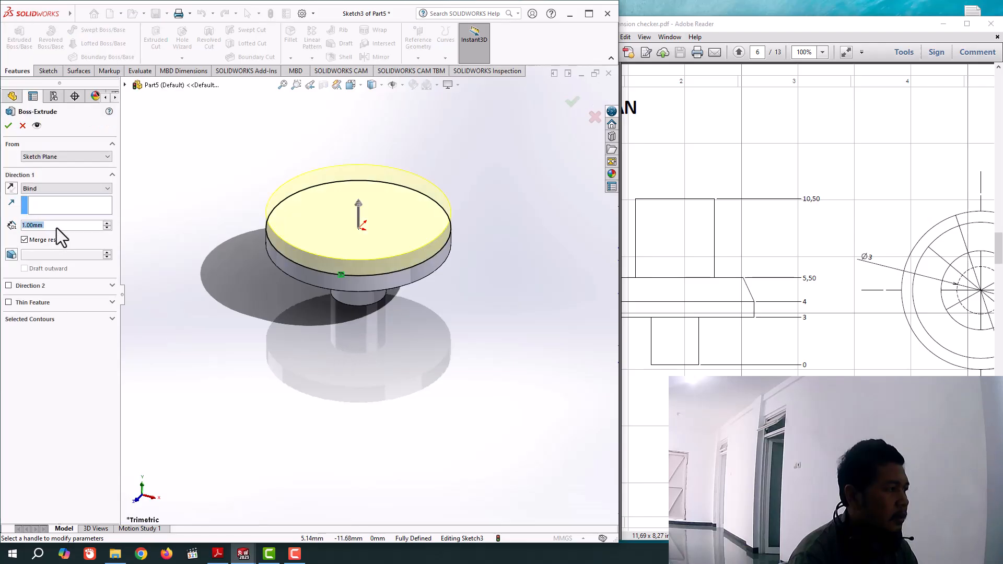
type("1.5")
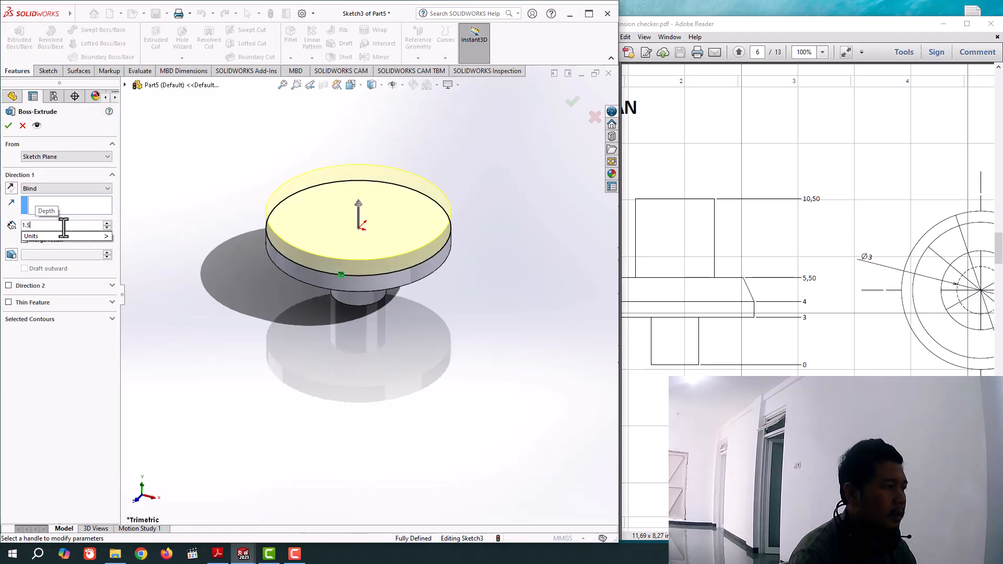
key("Return")
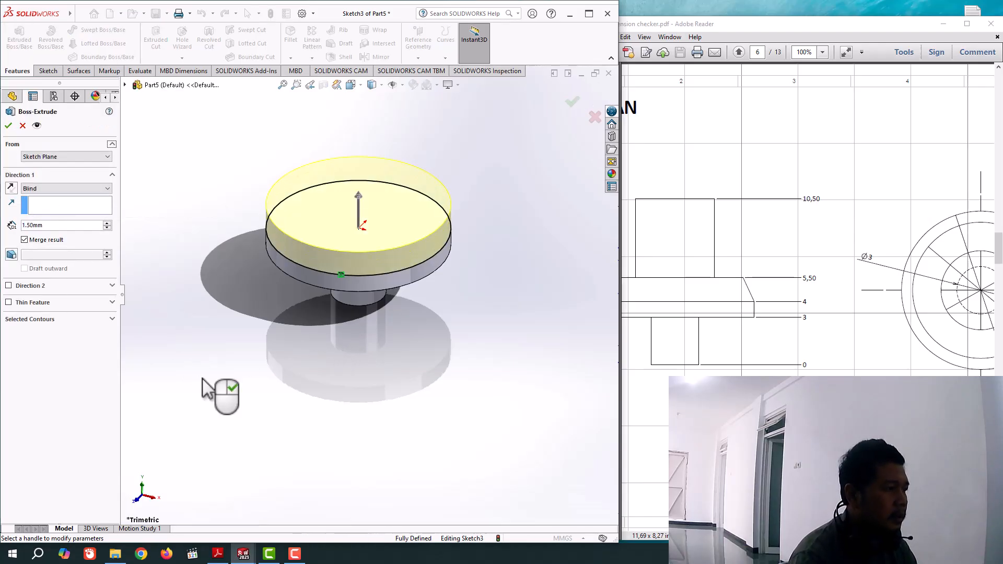
left_click(11, 255)
middle_click_drag(265, 440, 468, 197)
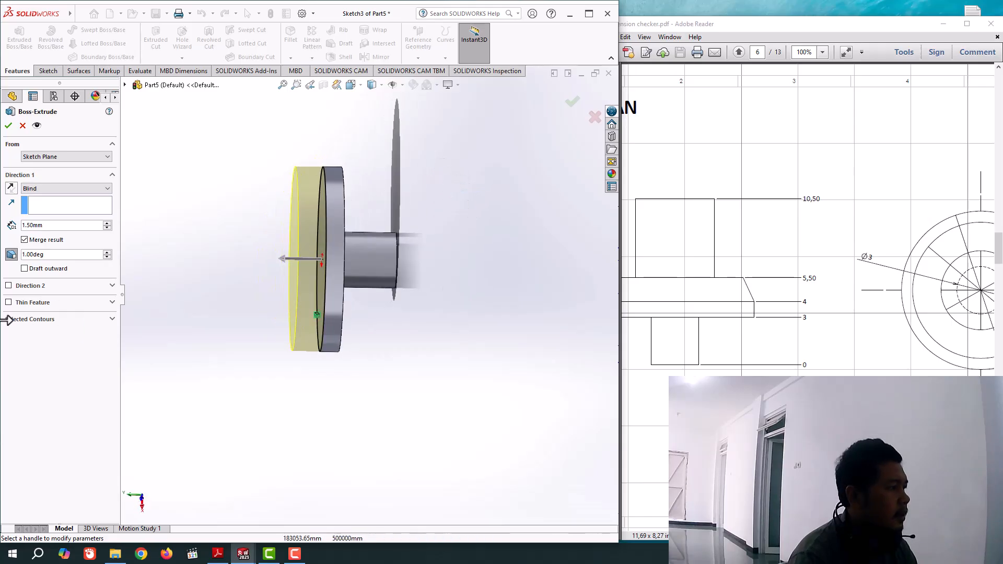
left_click(108, 252)
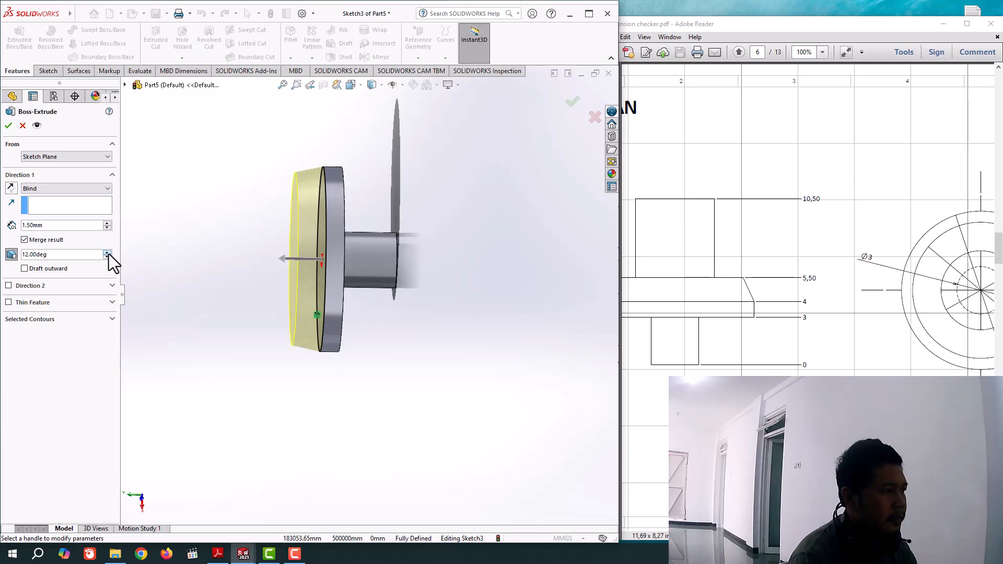
left_click(107, 252)
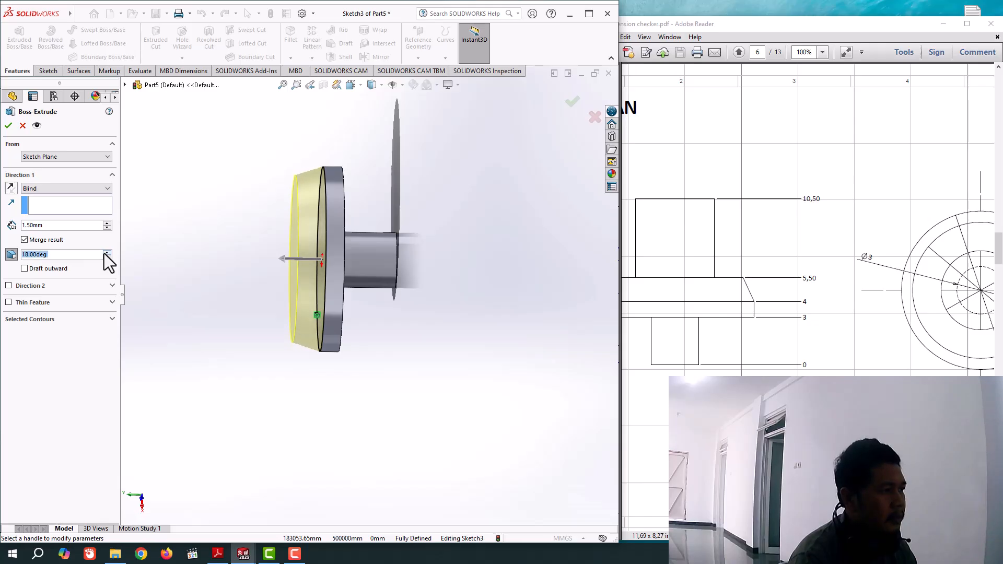
left_click(9, 125)
Step: Reopen the tapered extrusion's definition to review its depth and draft settings
left_click(20, 259)
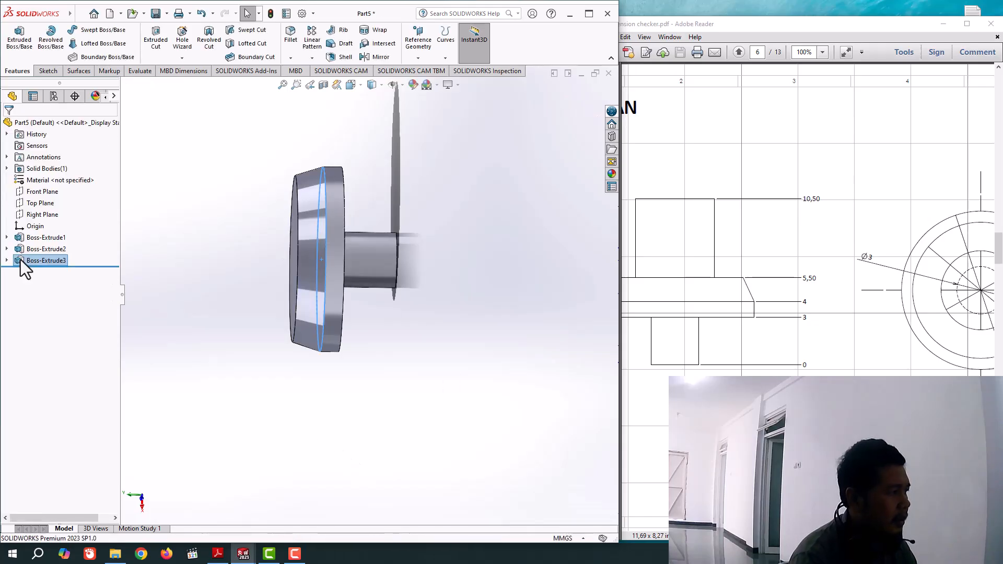
left_click(46, 228)
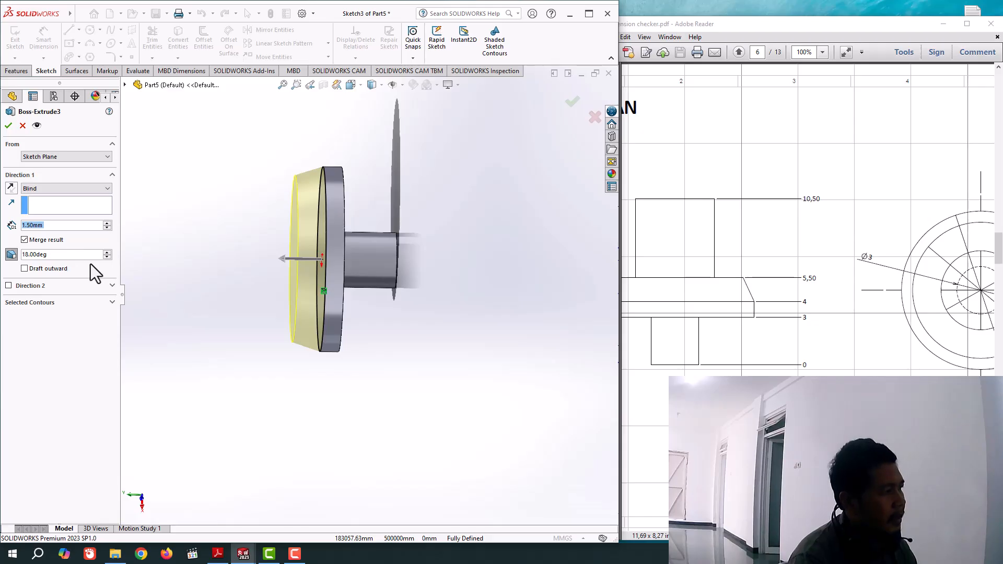
left_click(9, 126)
Step: Check the top view in the PDF drawing and sketch a circle about 4.83 mm in diameter, centred on the origin, on the tapered boss's top face
middle_click_drag(291, 439, 425, 376)
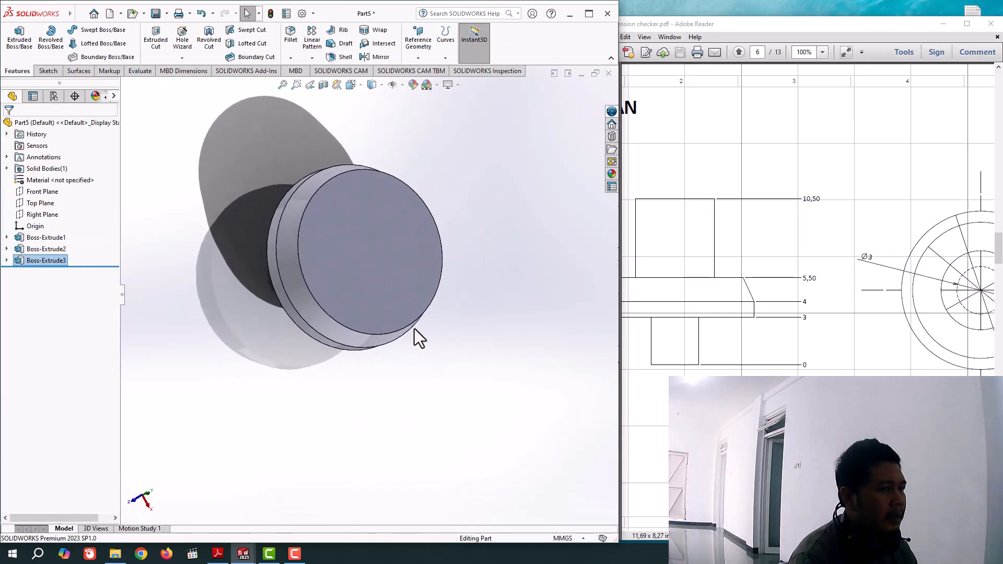
left_click(376, 309)
left_click(422, 277)
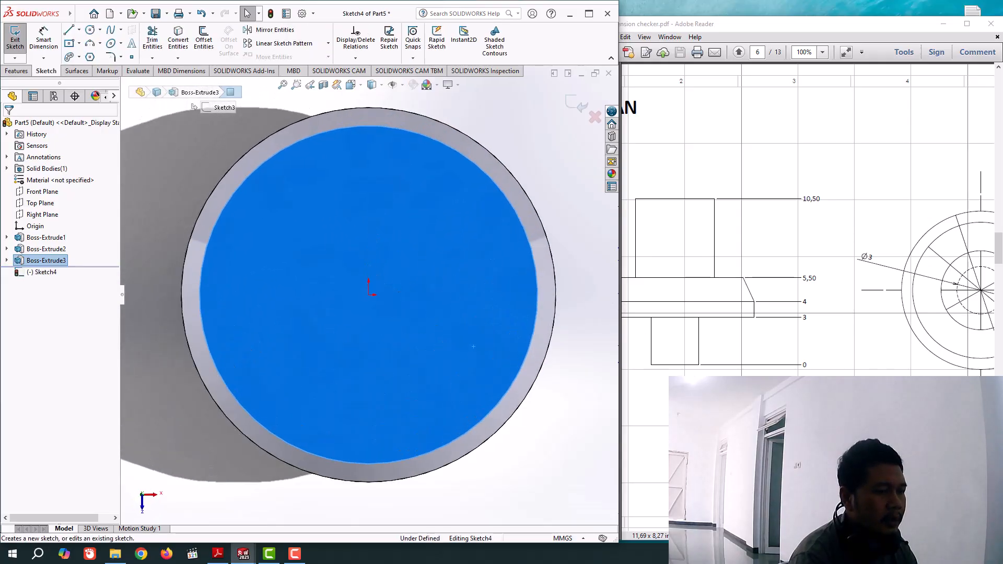
left_click_drag(812, 535, 872, 536)
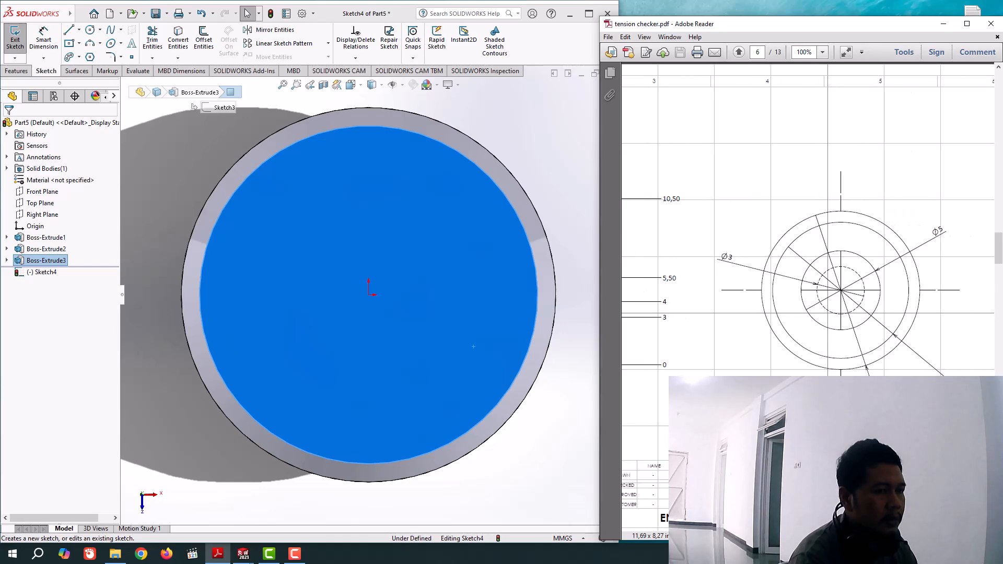
left_click_drag(872, 536, 861, 536)
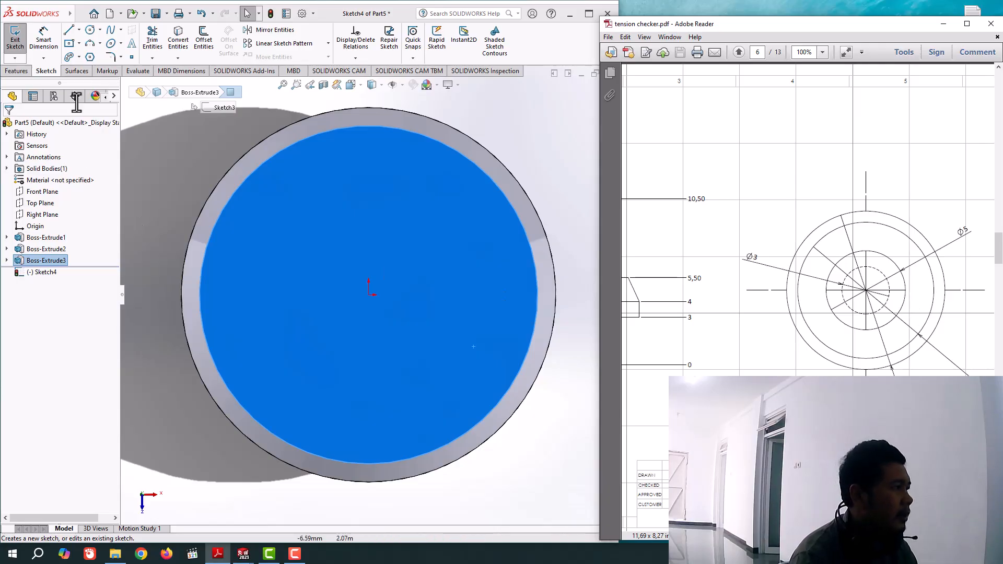
left_click(90, 30)
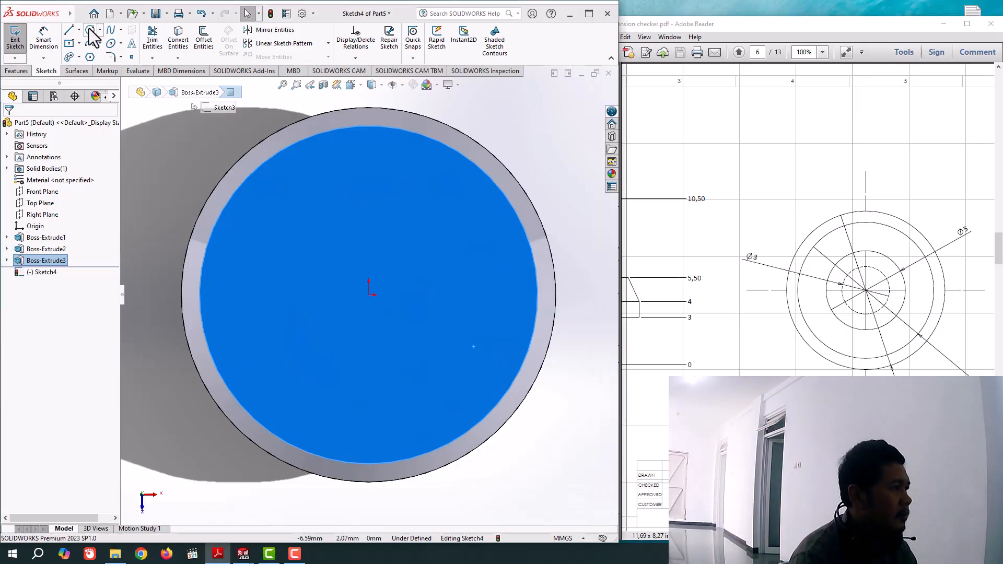
left_click(369, 295)
left_click(443, 346)
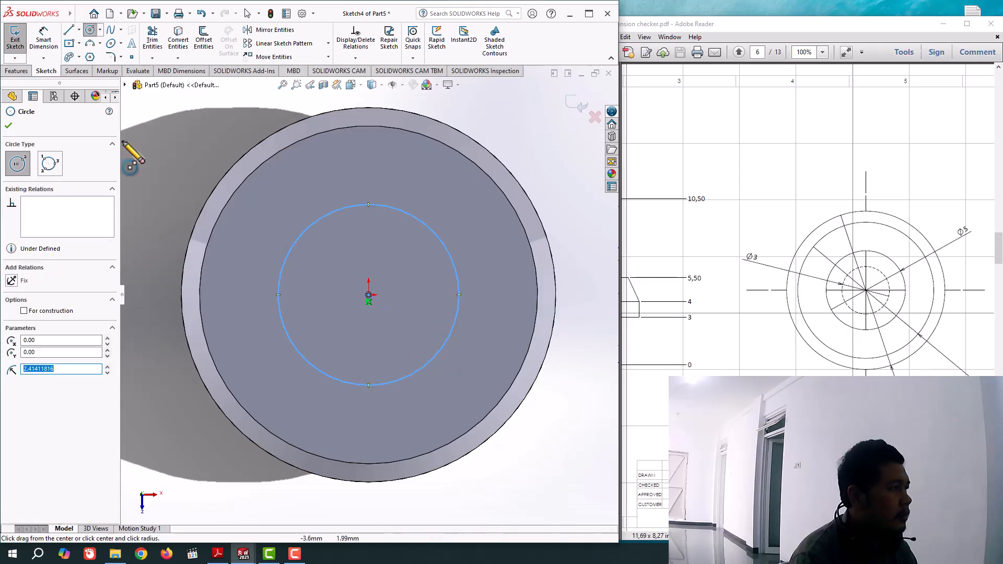
Step: Dimension the diameter of the circle on the tapered boss's top face to 5 mm
left_click(51, 38)
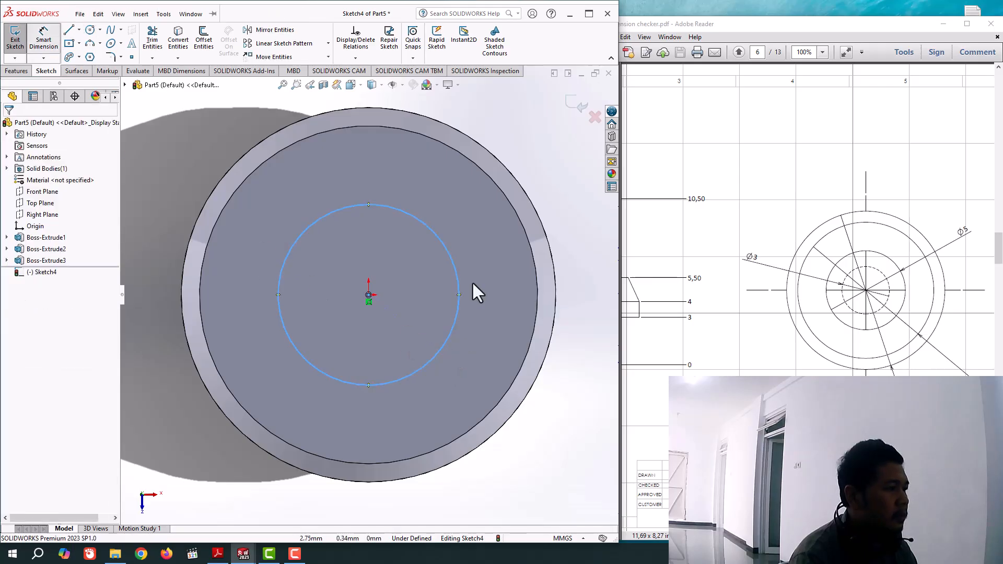
left_click(452, 262)
left_click(572, 270)
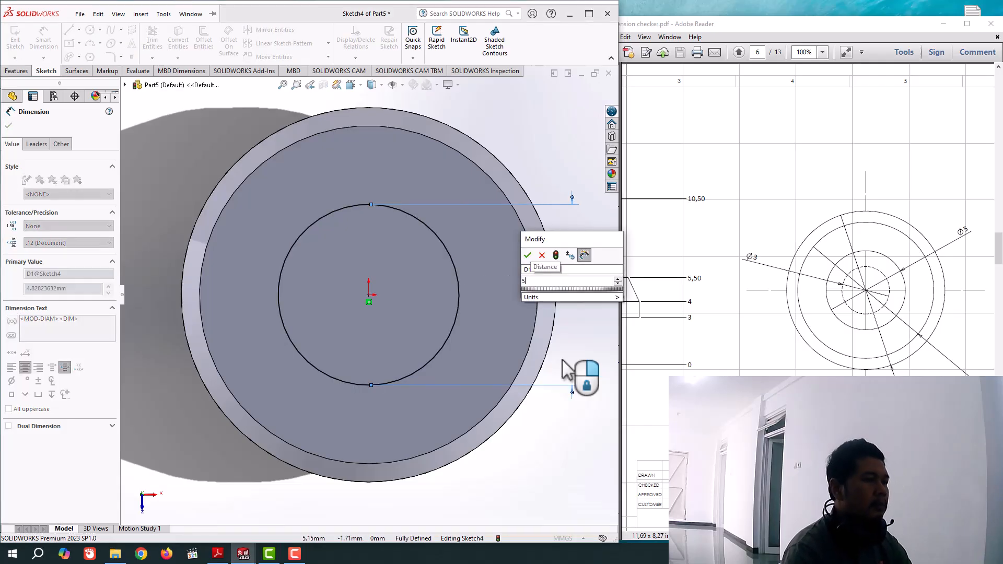
key("Return")
left_click(8, 125)
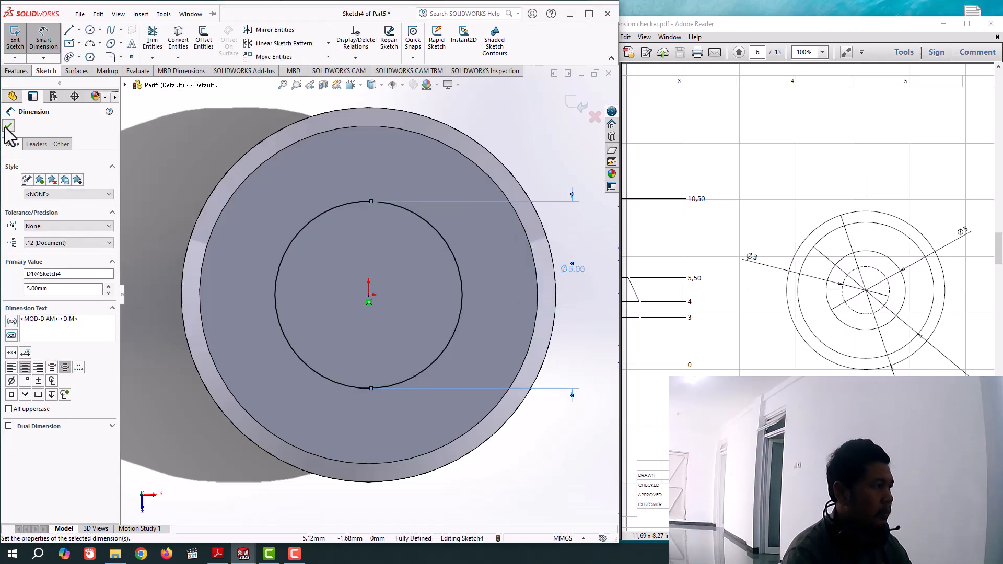
Step: Extrude the 5 mm circle as a blind boss with a depth of 5 mm, checking the heights in the PDF drawing
left_click(18, 72)
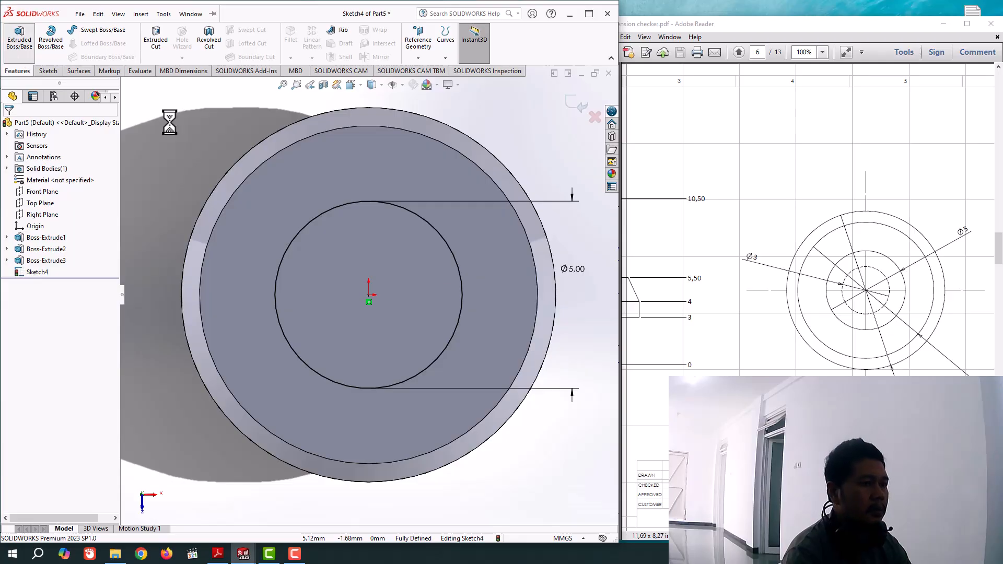
left_click_drag(867, 535, 809, 536)
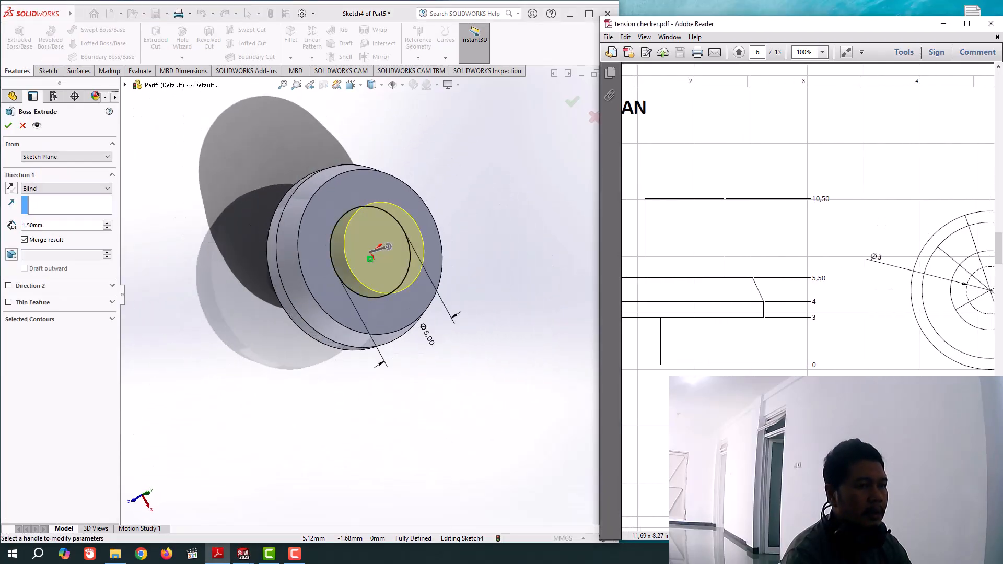
left_click(327, 435)
middle_click_drag(327, 434, 407, 453)
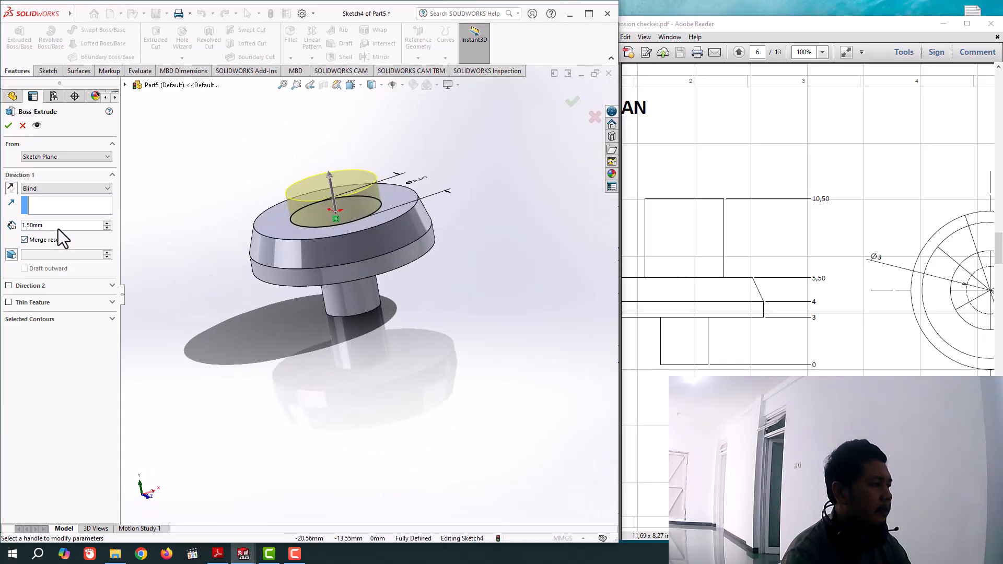
left_click_drag(56, 226, 8, 225)
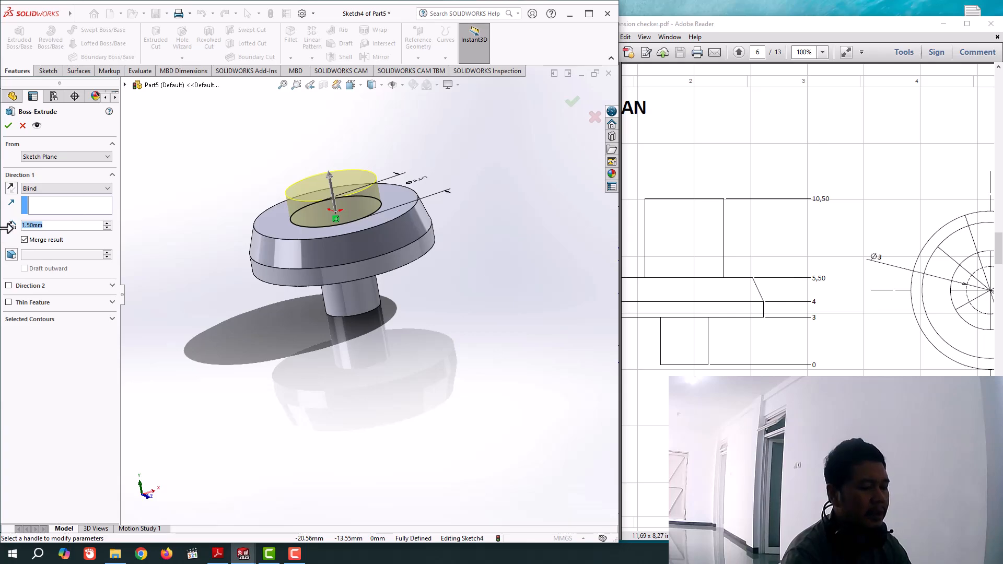
type("5")
key("Return")
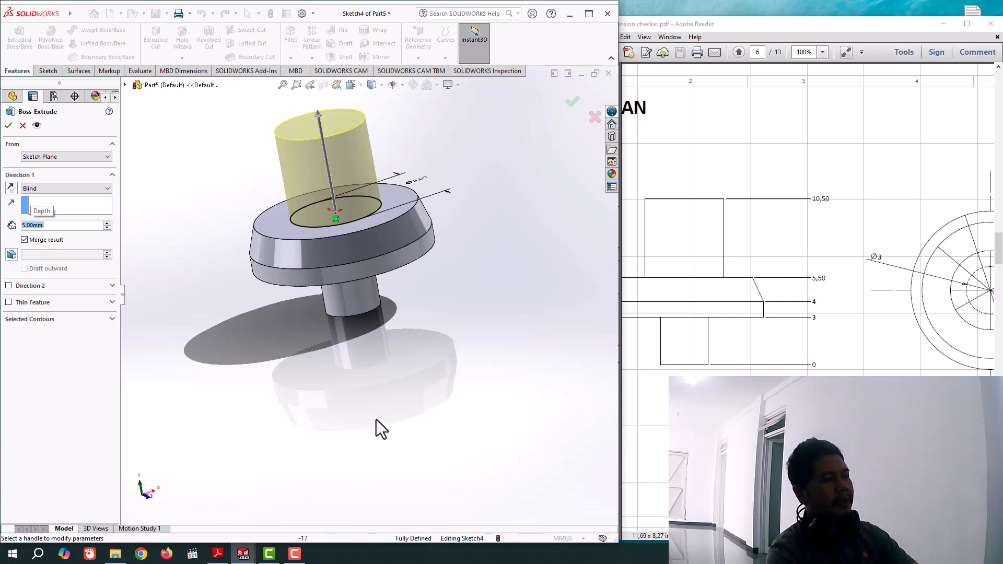
middle_click_drag(376, 419, 351, 410)
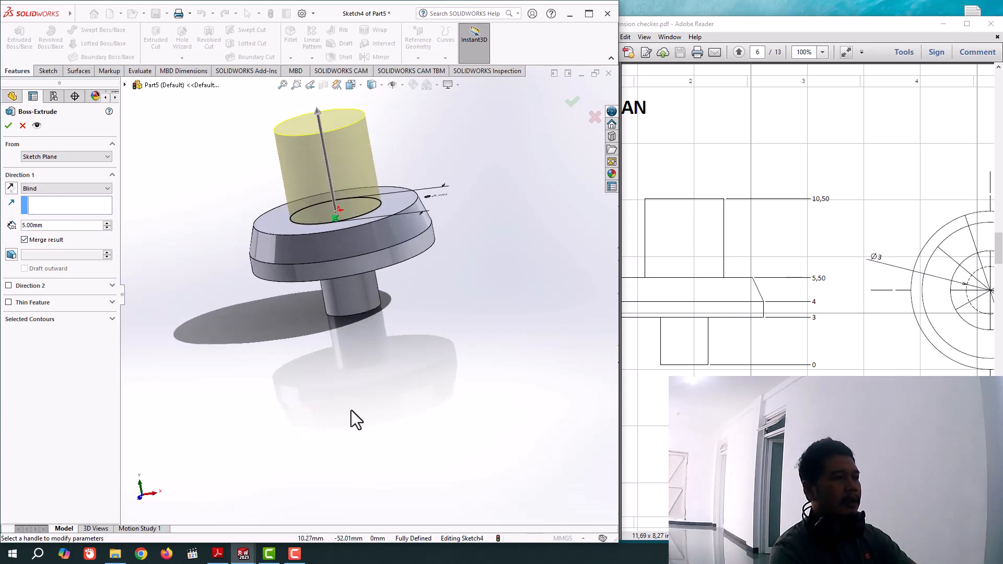
left_click(572, 103)
Step: Save the modelled part under the file name penahan in New folder, inside the tension checker folder
mouse_move(458, 421)
middle_mouse_down()
mouse_move(365, 417)
mouse_move(416, 380)
mouse_move(450, 409)
middle_mouse_up()
left_click_drag(806, 535, 765, 535)
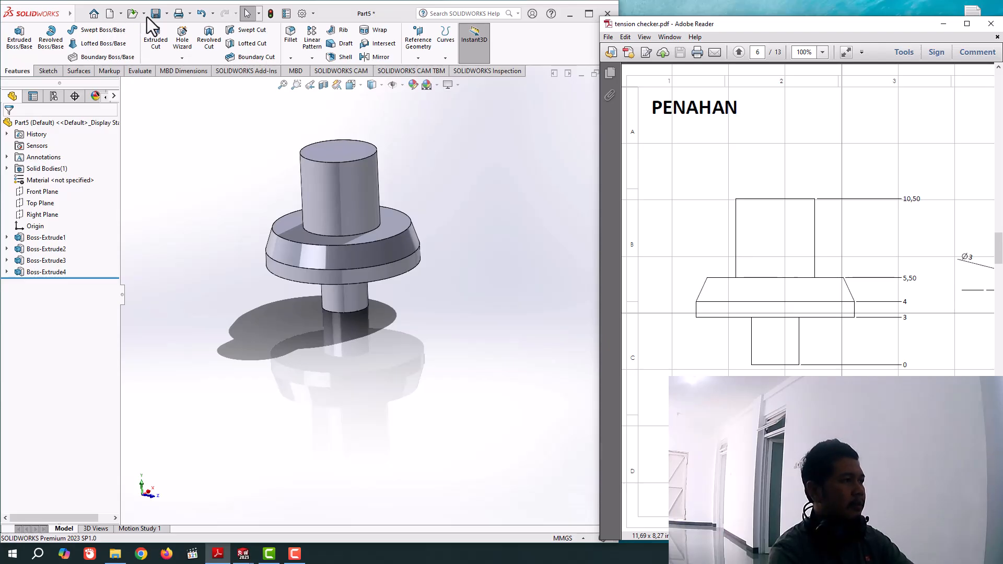
left_click(168, 16)
left_click(179, 43)
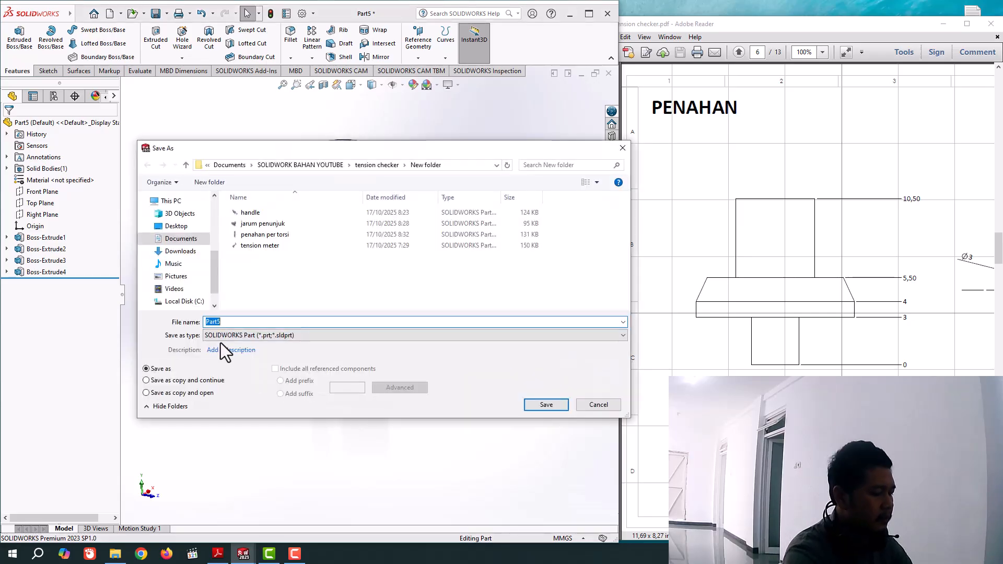
type("penahan")
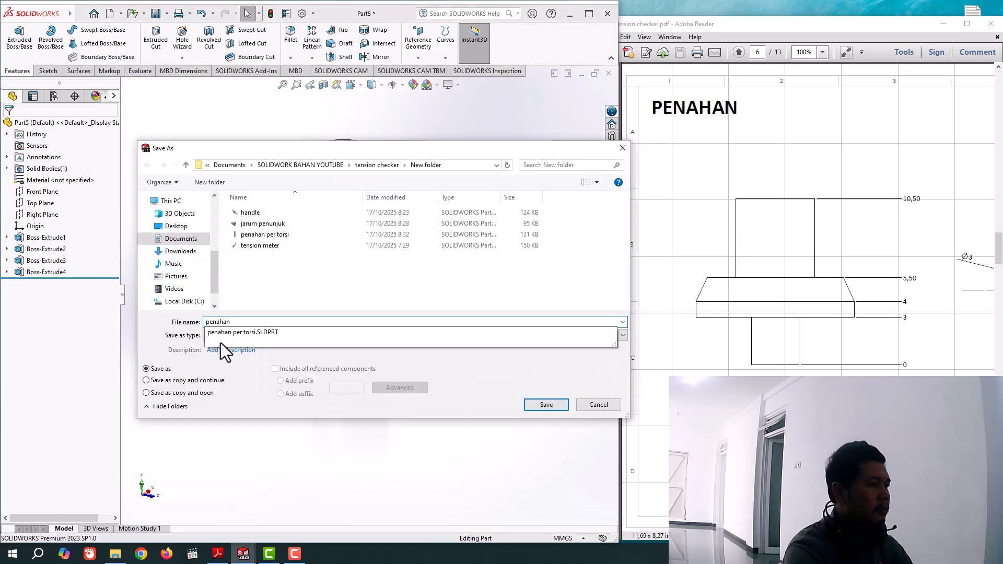
key("Return")
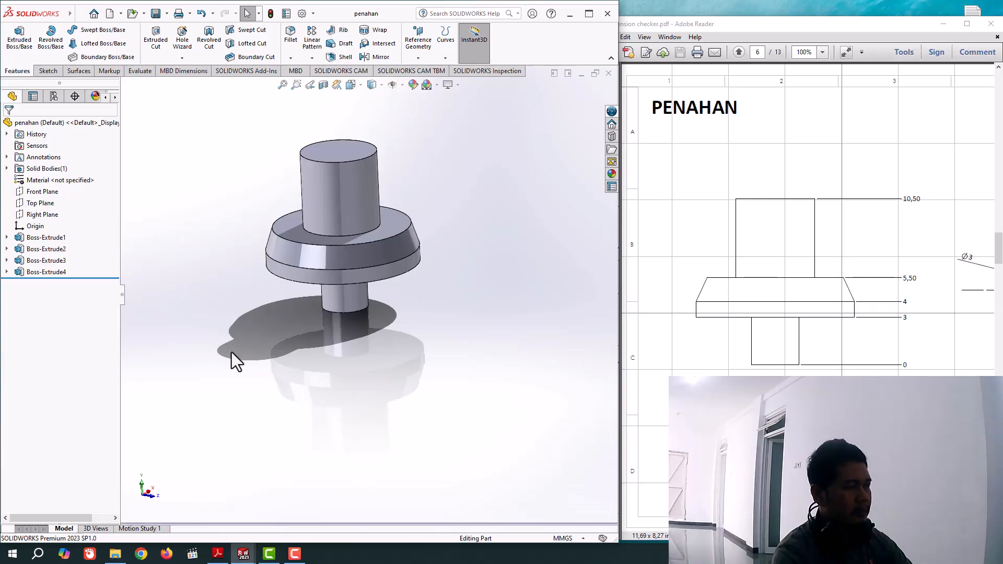
Step: Go to page 7 of the PDF drawing and examine the TENSION part's profile and dimensions
left_click(759, 54)
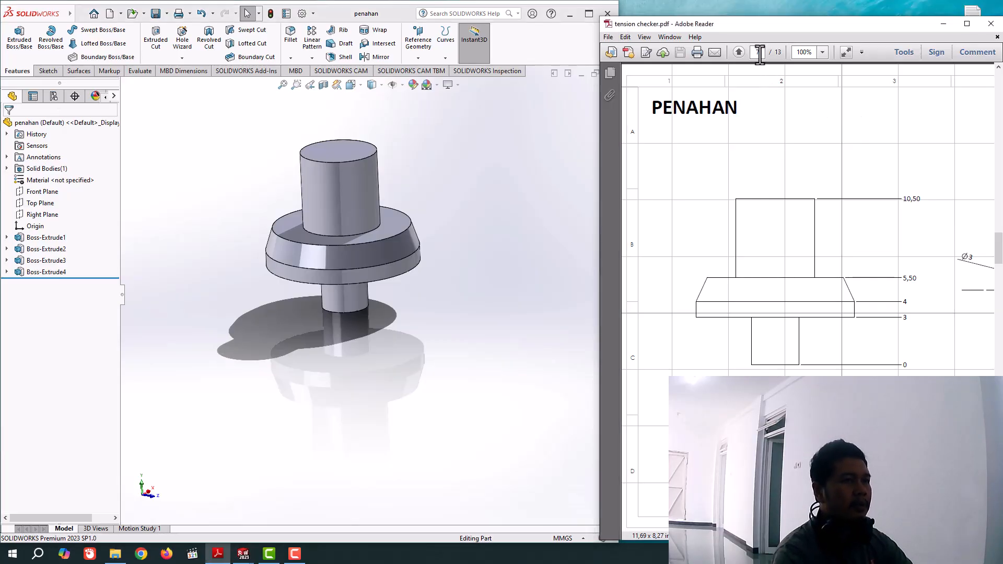
type("7")
key("Return")
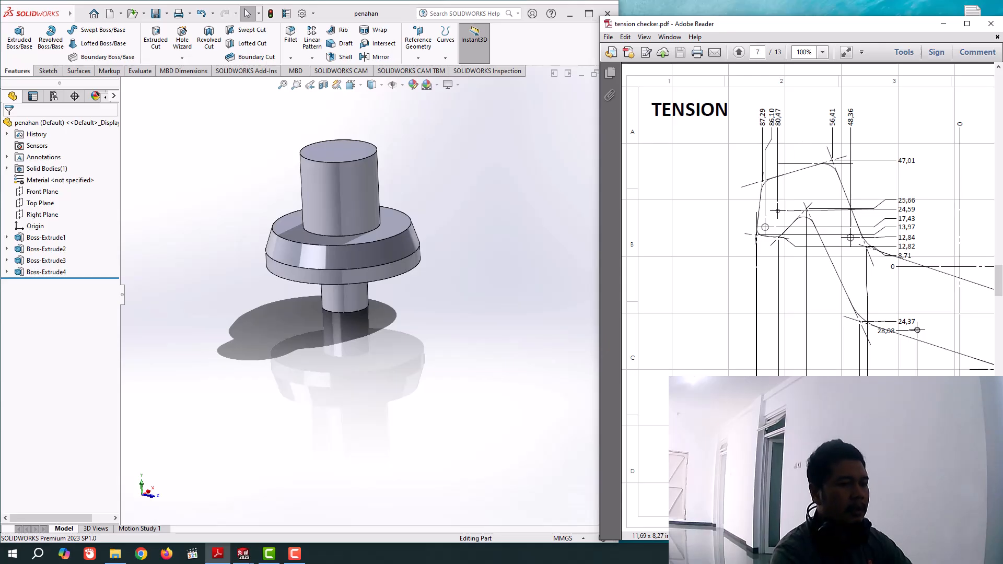
mouse_move(742, 535)
left_mouse_down()
mouse_move(812, 535)
mouse_move(757, 535)
left_mouse_up()
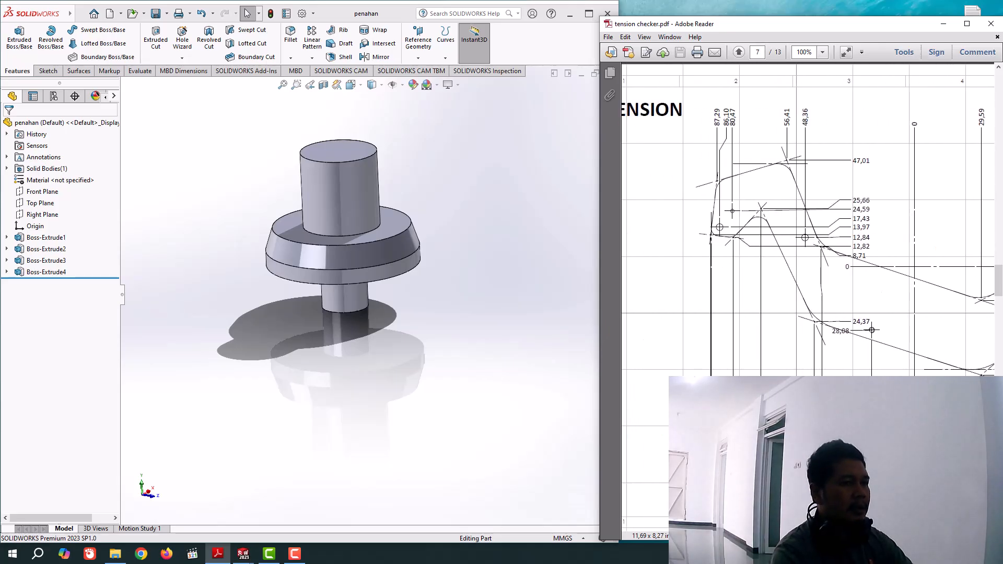
left_click(500, 347)
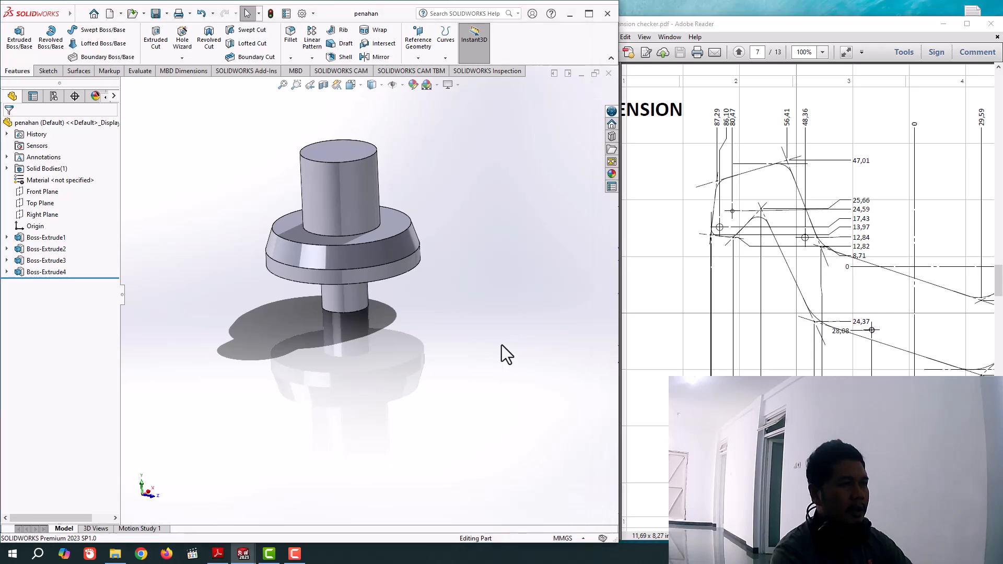
left_click_drag(757, 535, 733, 535)
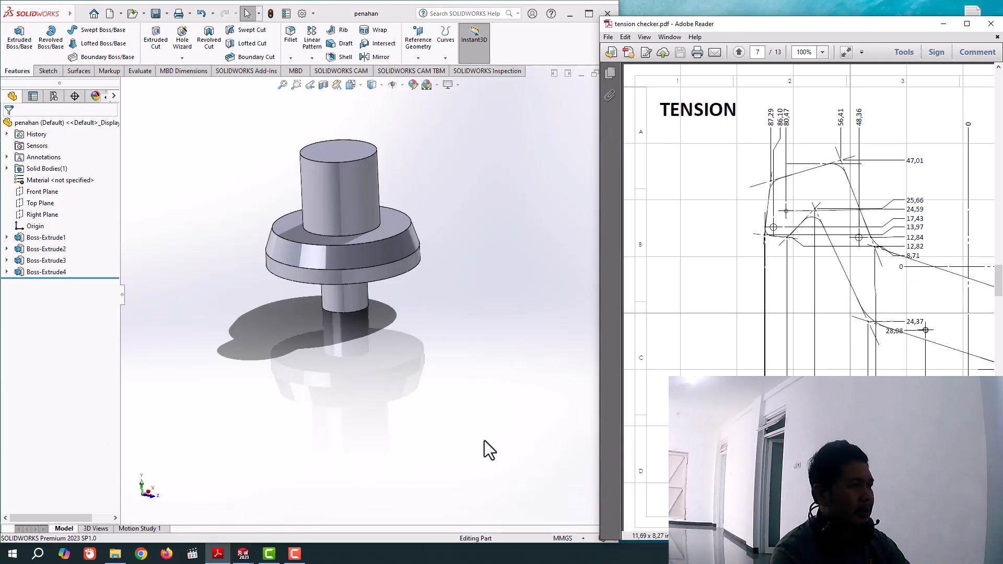
left_click(294, 555)
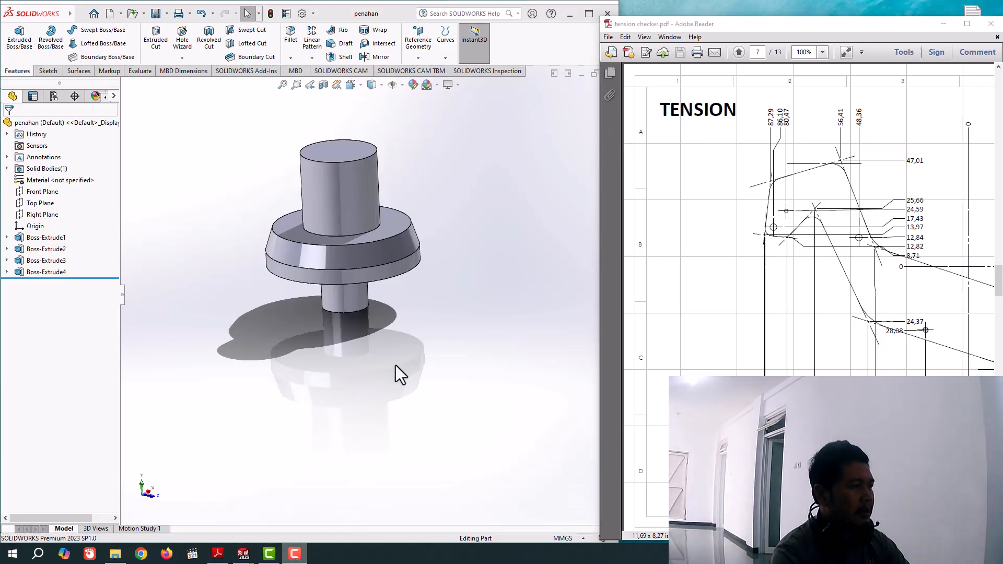